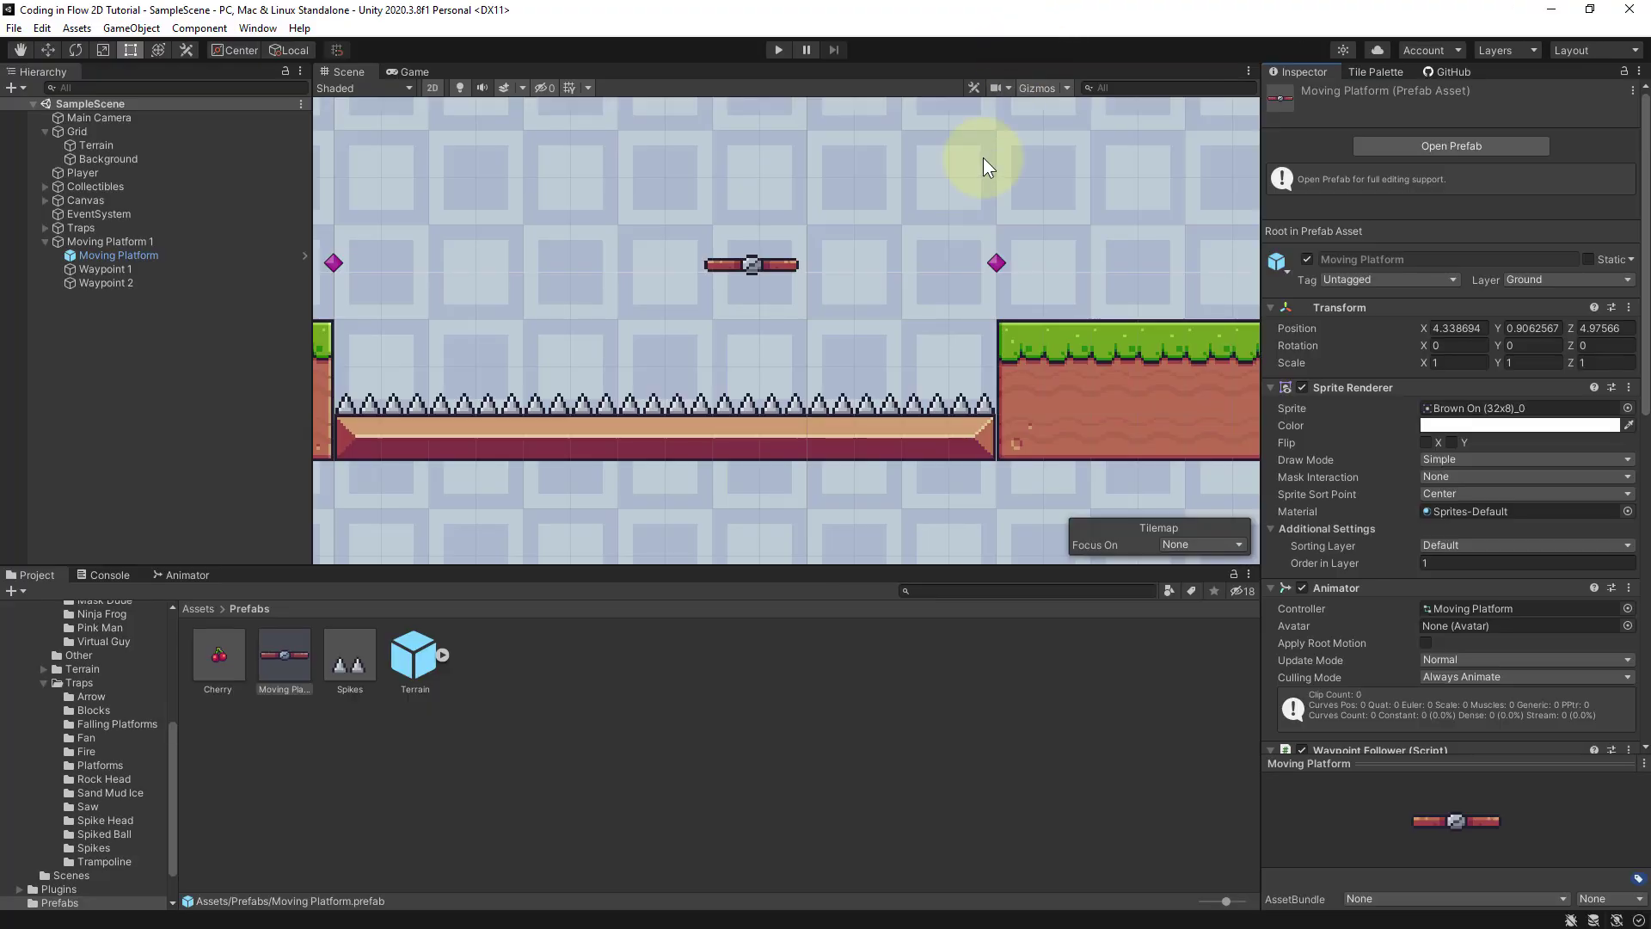
Step: Add a Square sprite object under Traps and name it Saw
{"action": "left_click", "coordinate": [45, 228]}
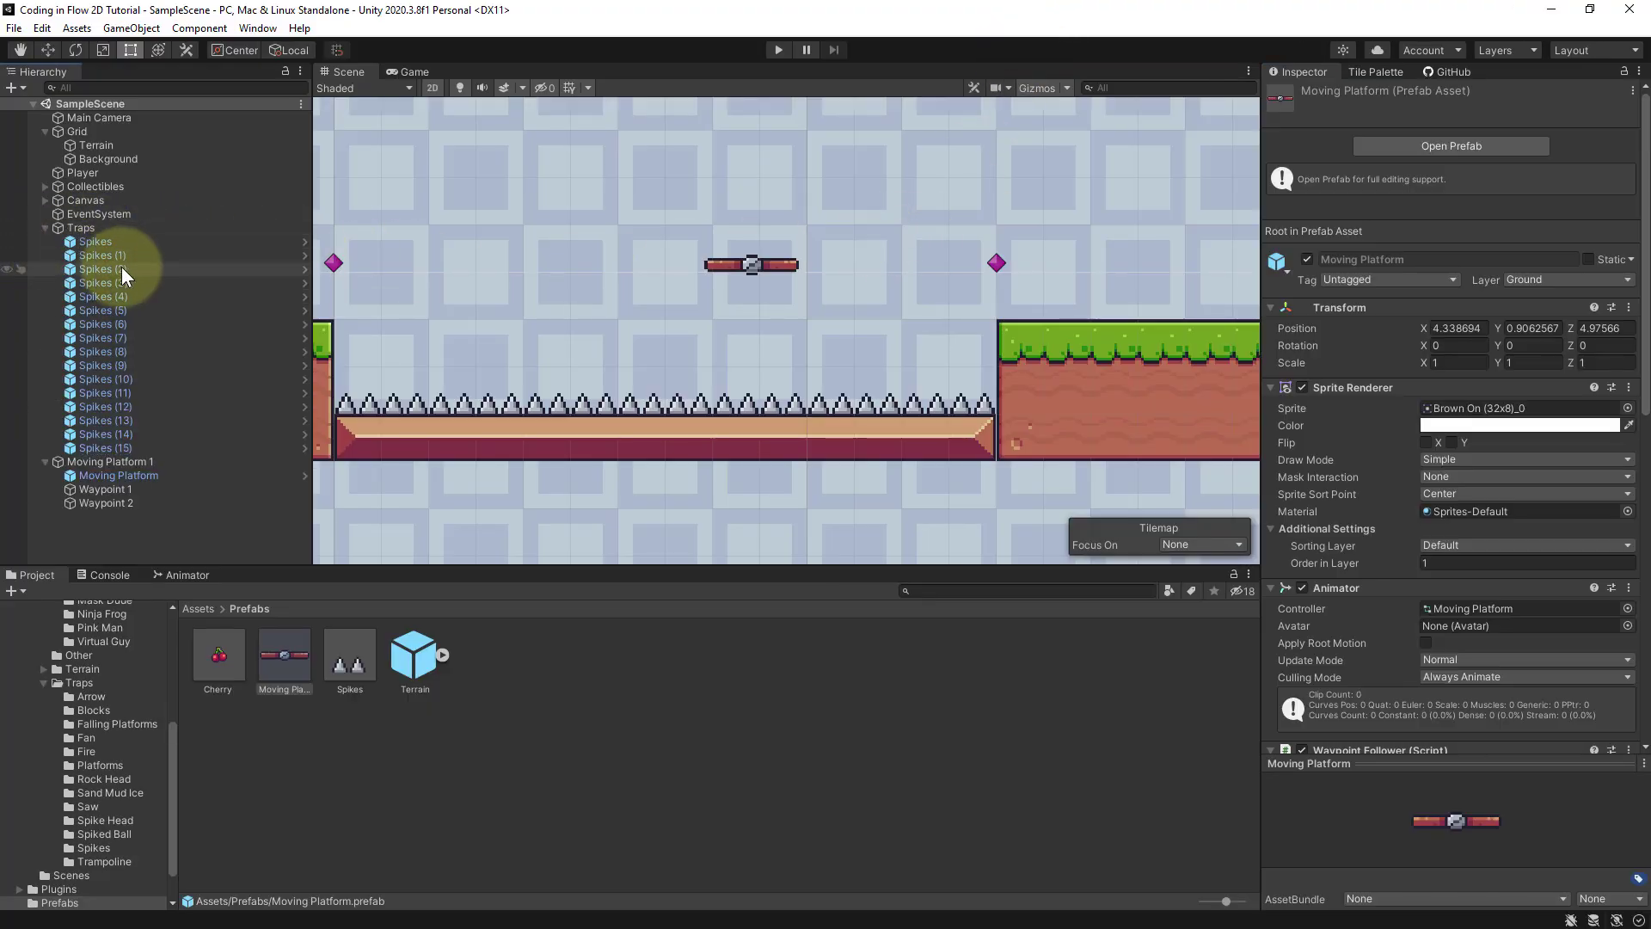
{"action": "right_click", "coordinate": [101, 227]}
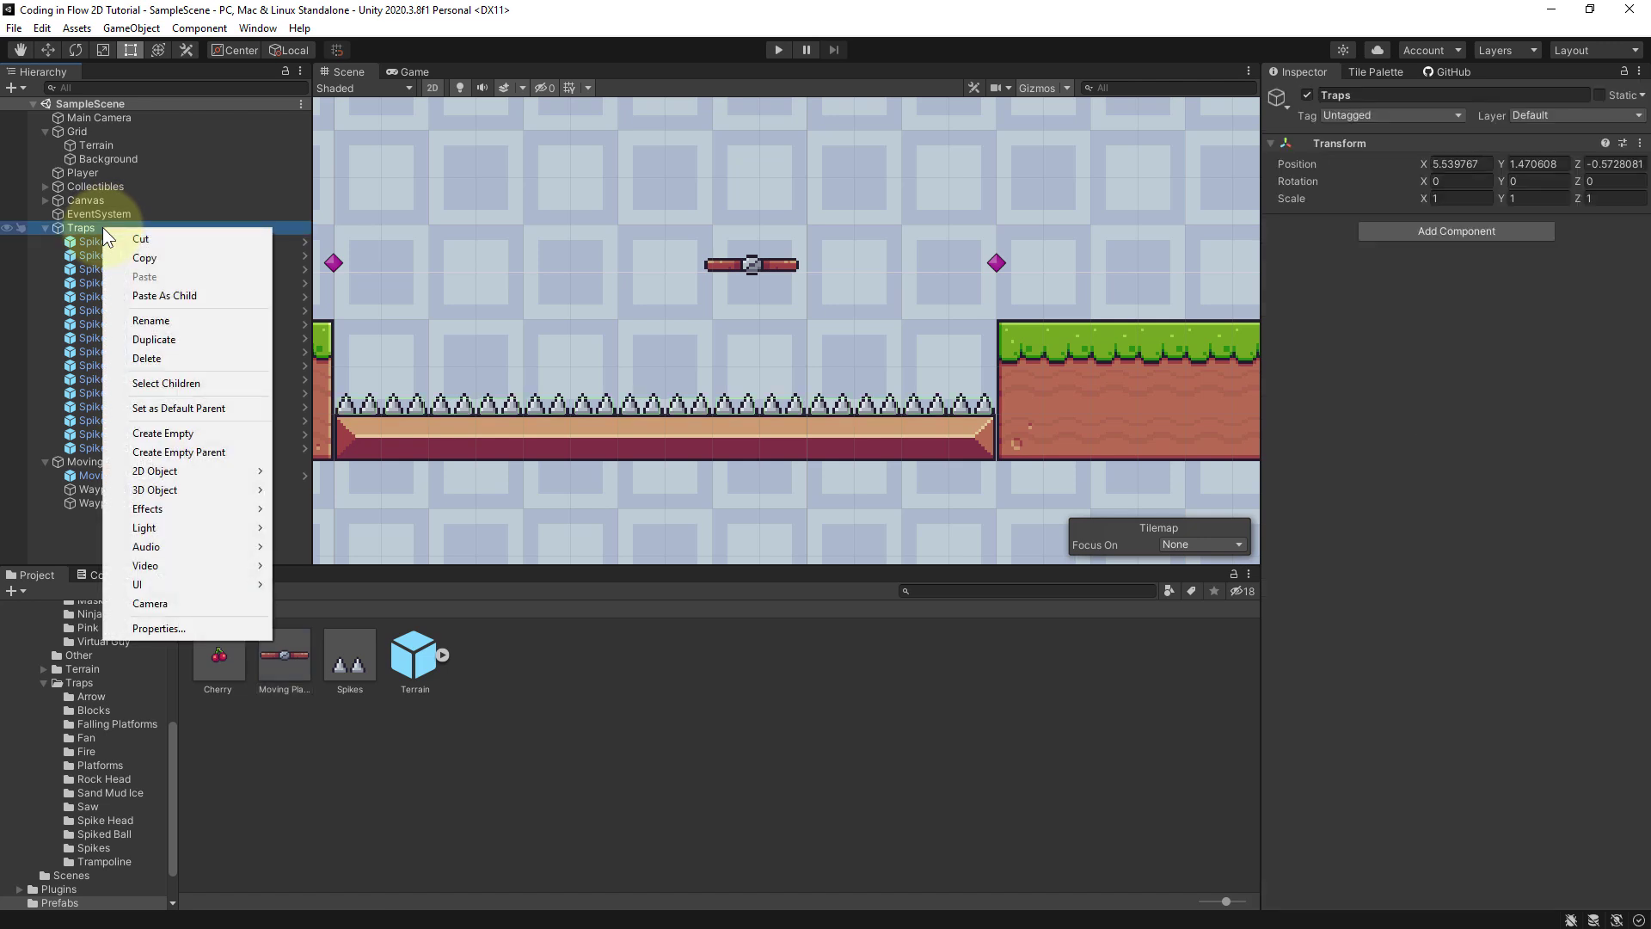
{"action": "mouse_move", "coordinate": [223, 471]}
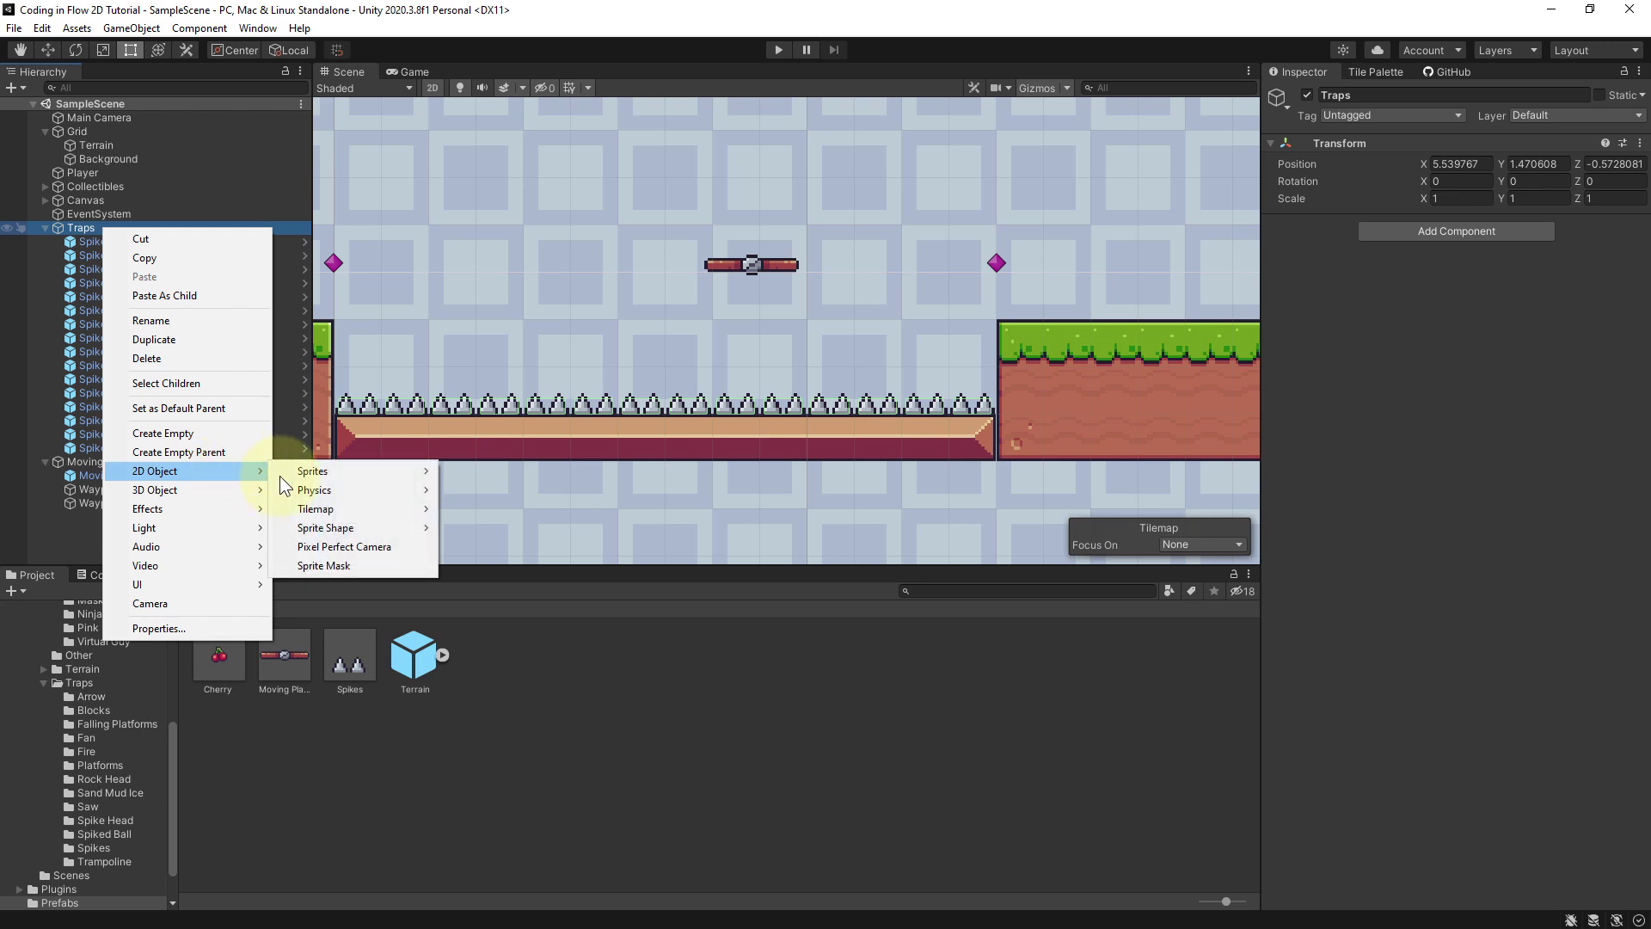
{"action": "mouse_move", "coordinate": [339, 475]}
{"action": "left_click", "coordinate": [457, 472]}
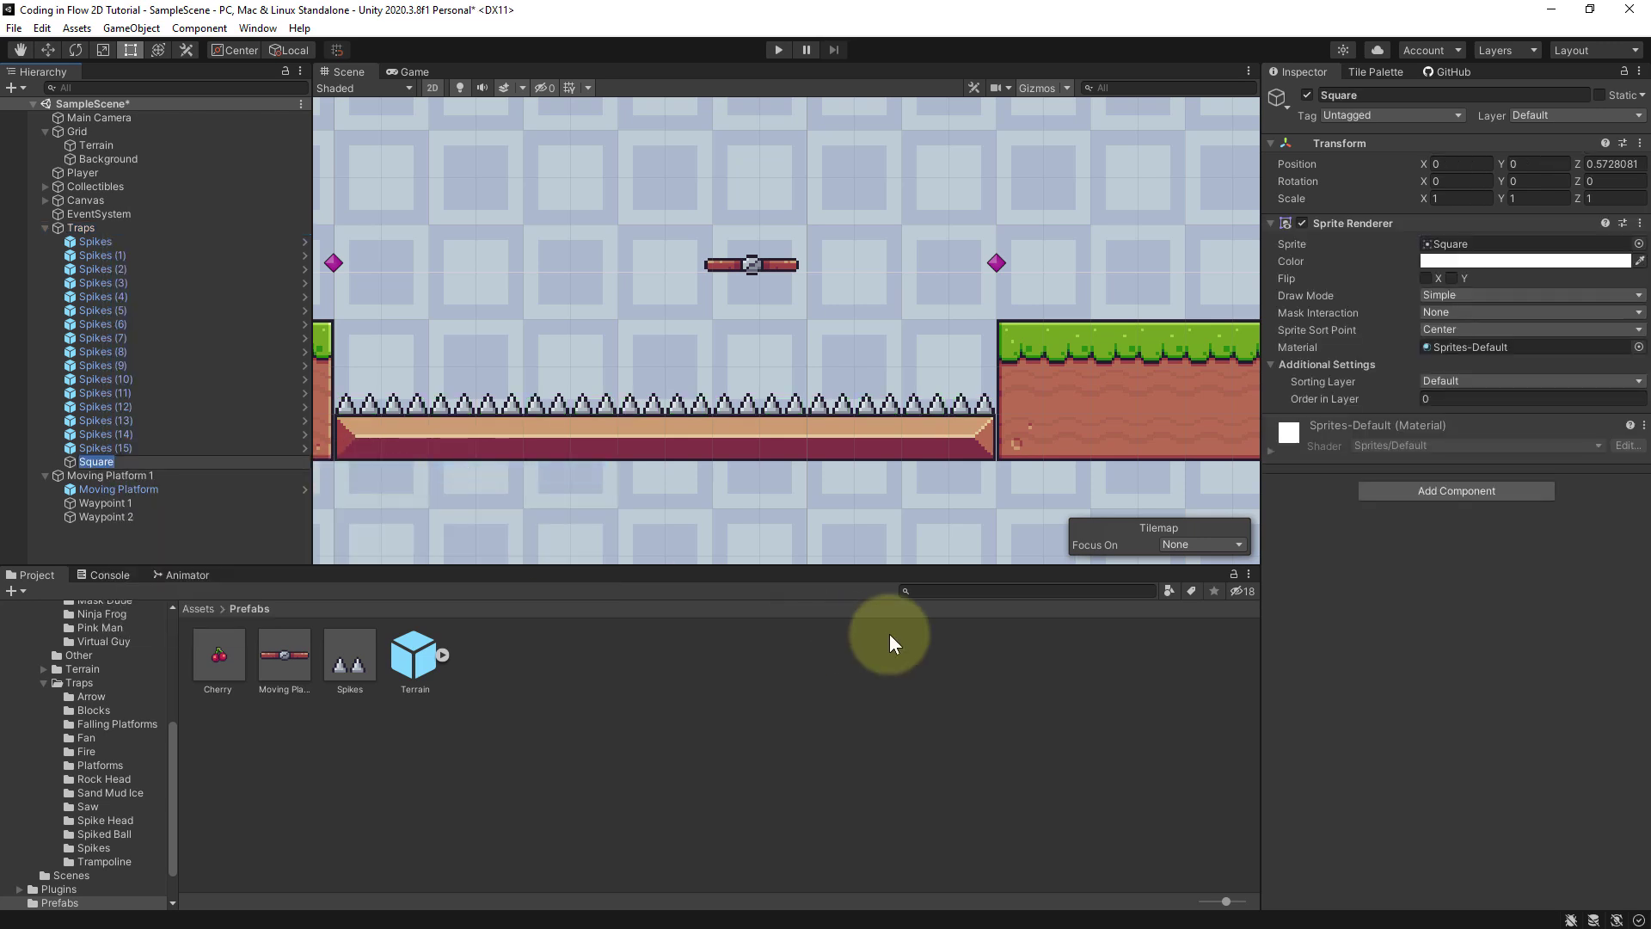
{"action": "type", "text": "Saw"}
{"action": "key", "text": "Return"}
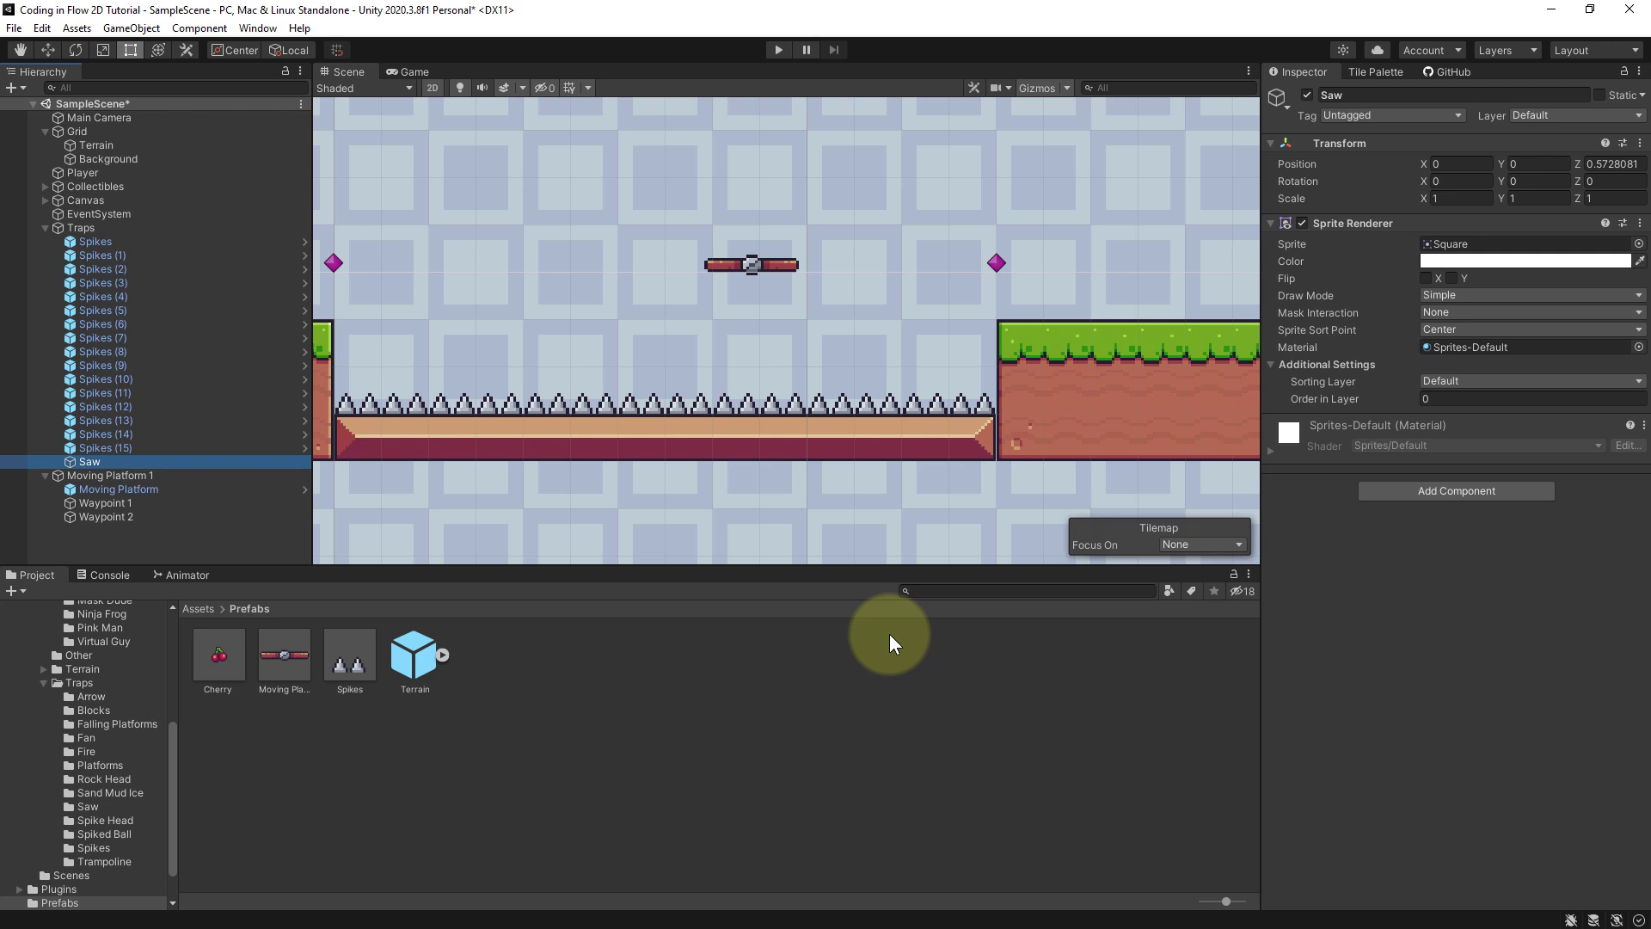
Step: Browse the Project to Pixel Adventure 1/Assets/Traps/Saw and briefly expand the On sheet's frames
{"action": "left_click", "coordinate": [203, 611]}
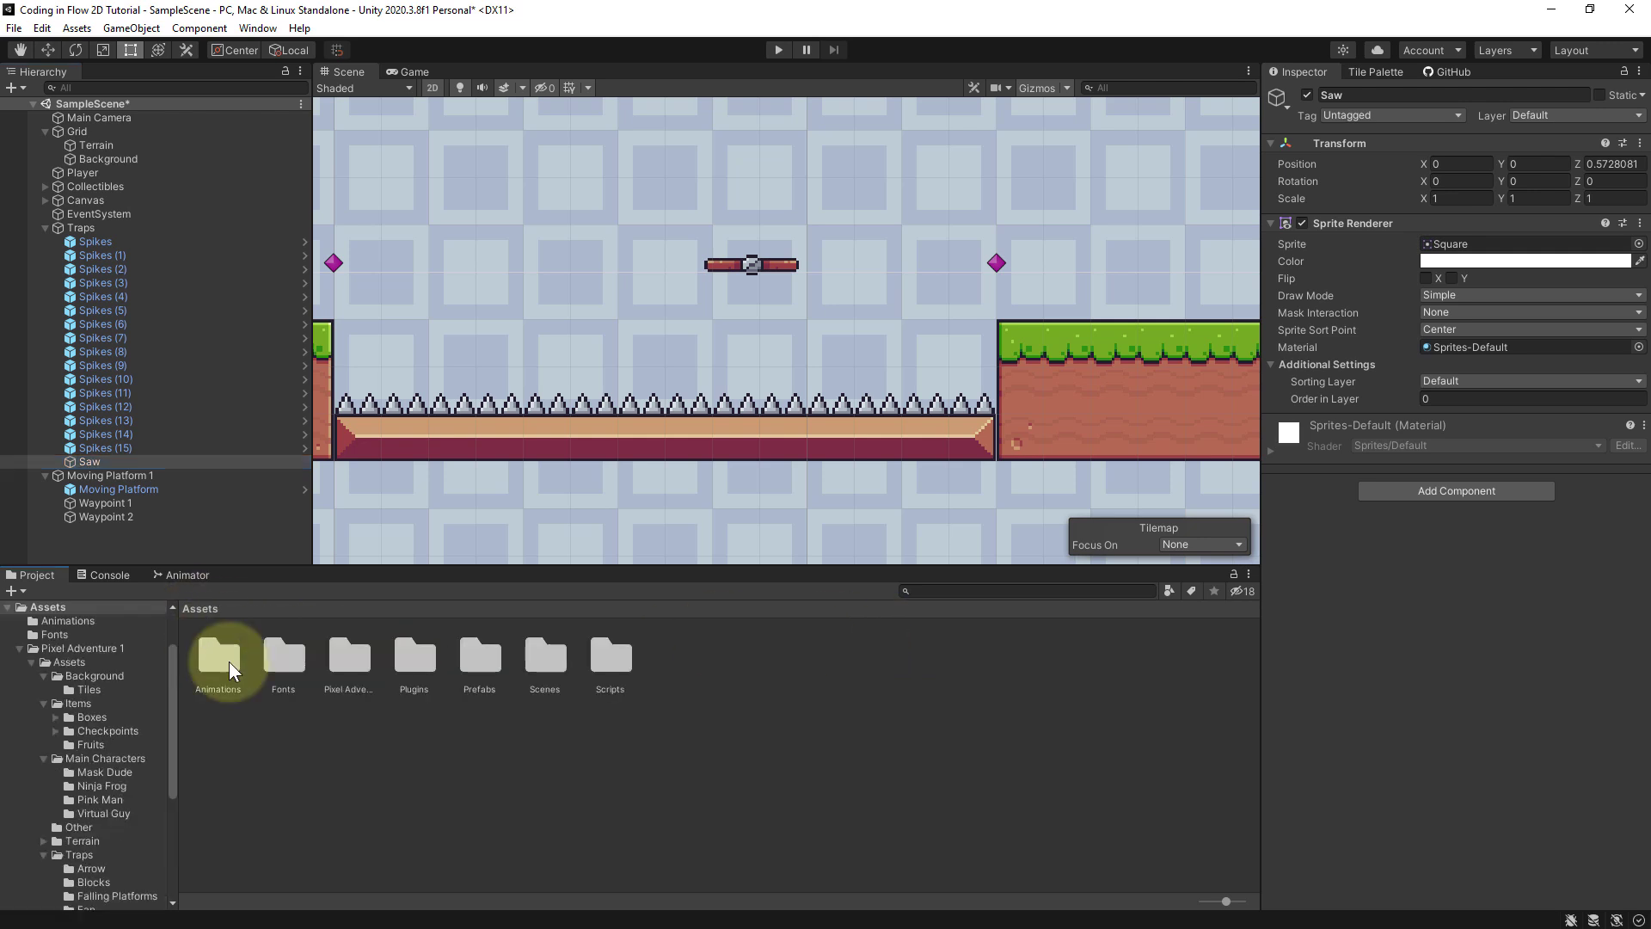
{"action": "double_click", "coordinate": [337, 662]}
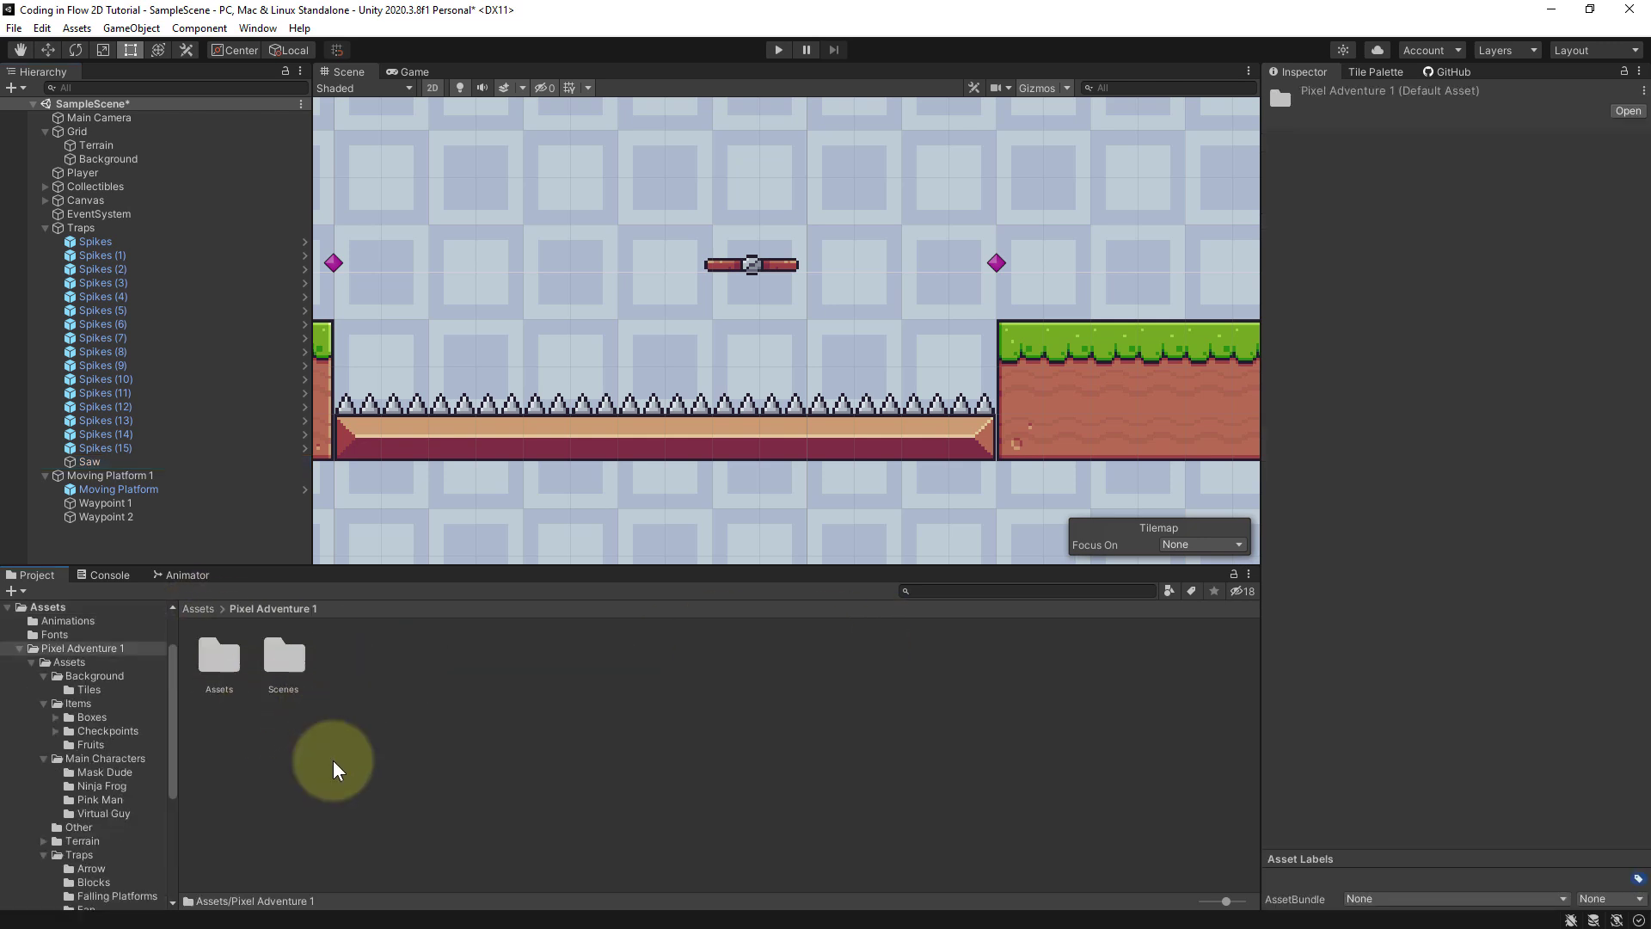
{"action": "double_click", "coordinate": [226, 658]}
{"action": "double_click", "coordinate": [547, 658]}
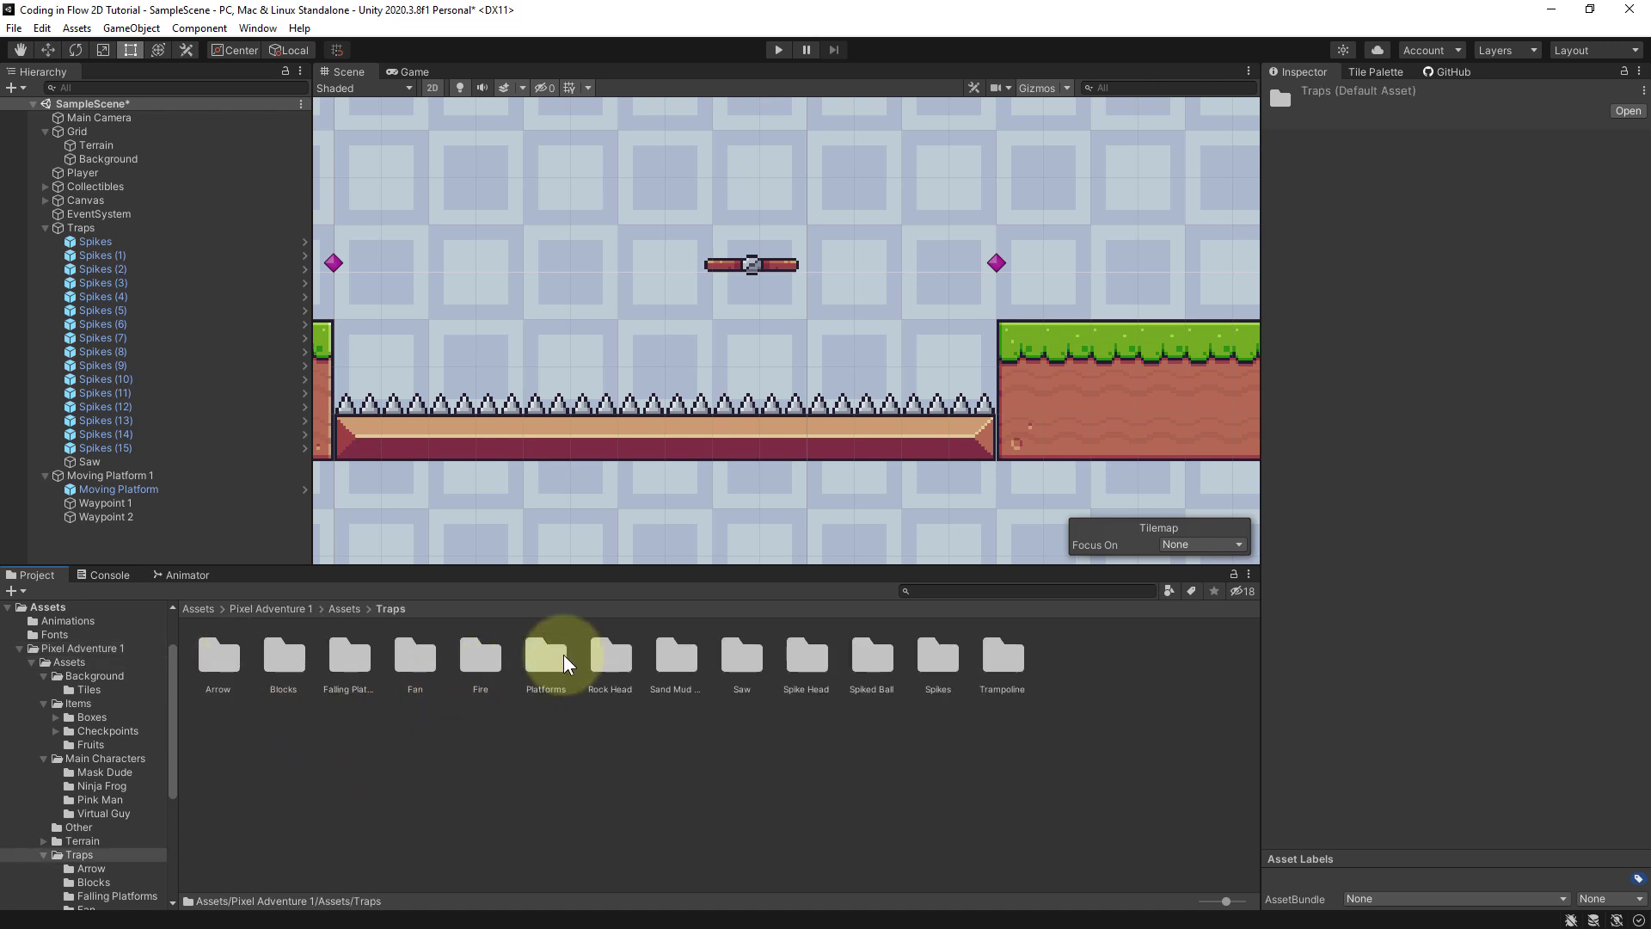
{"action": "double_click", "coordinate": [738, 660]}
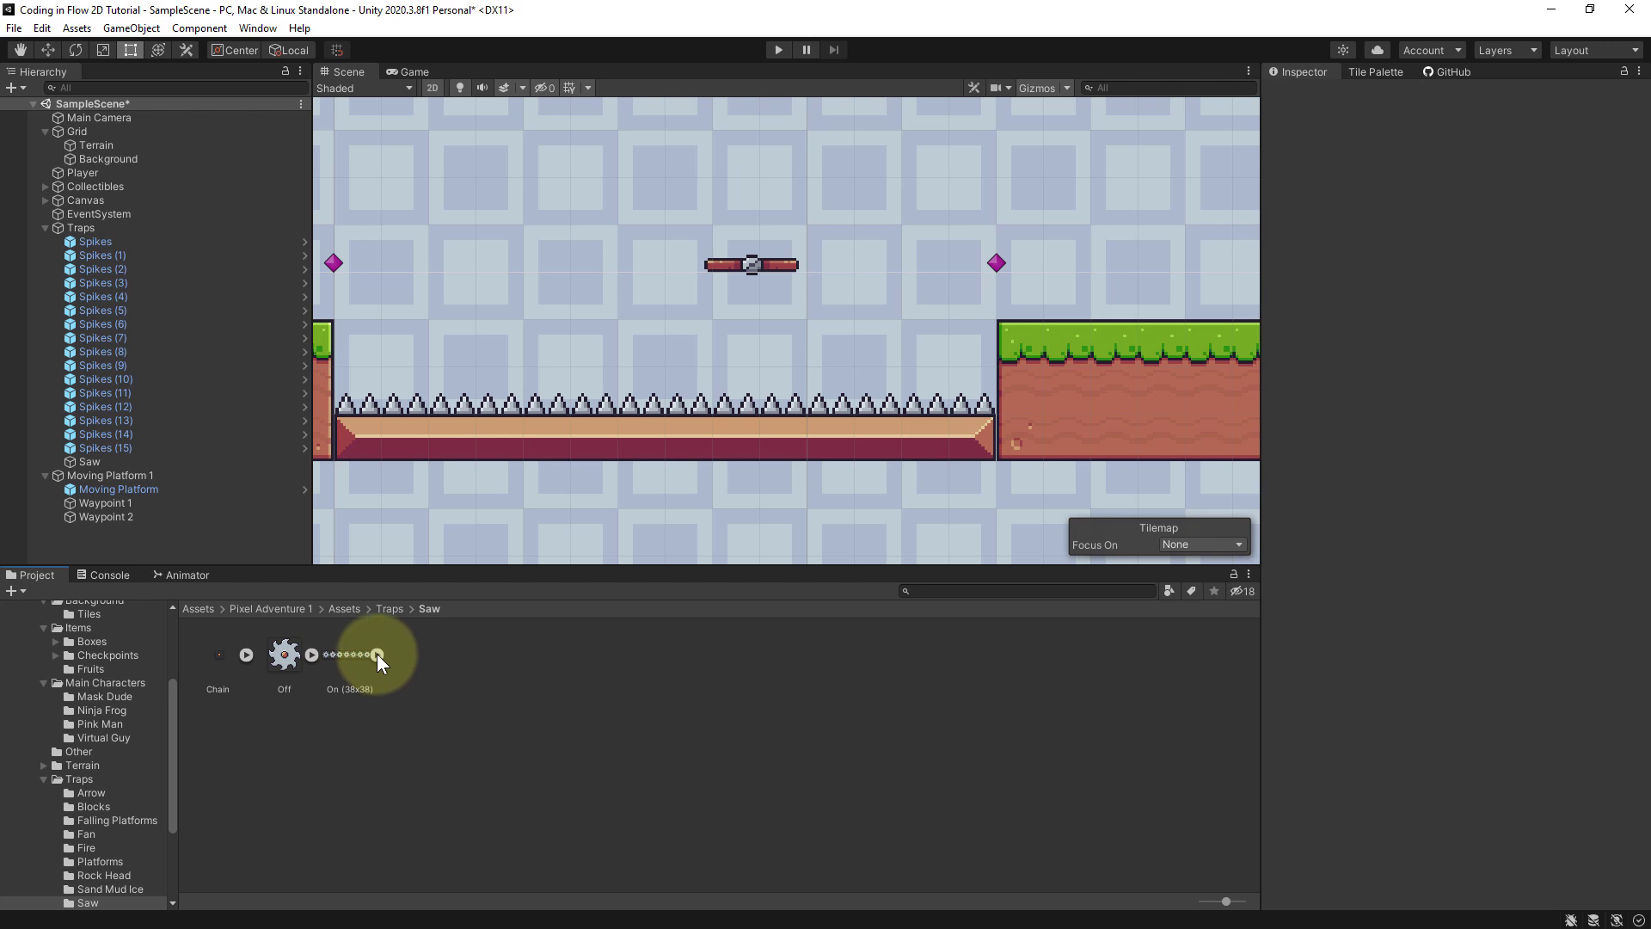
{"action": "left_click", "coordinate": [376, 654]}
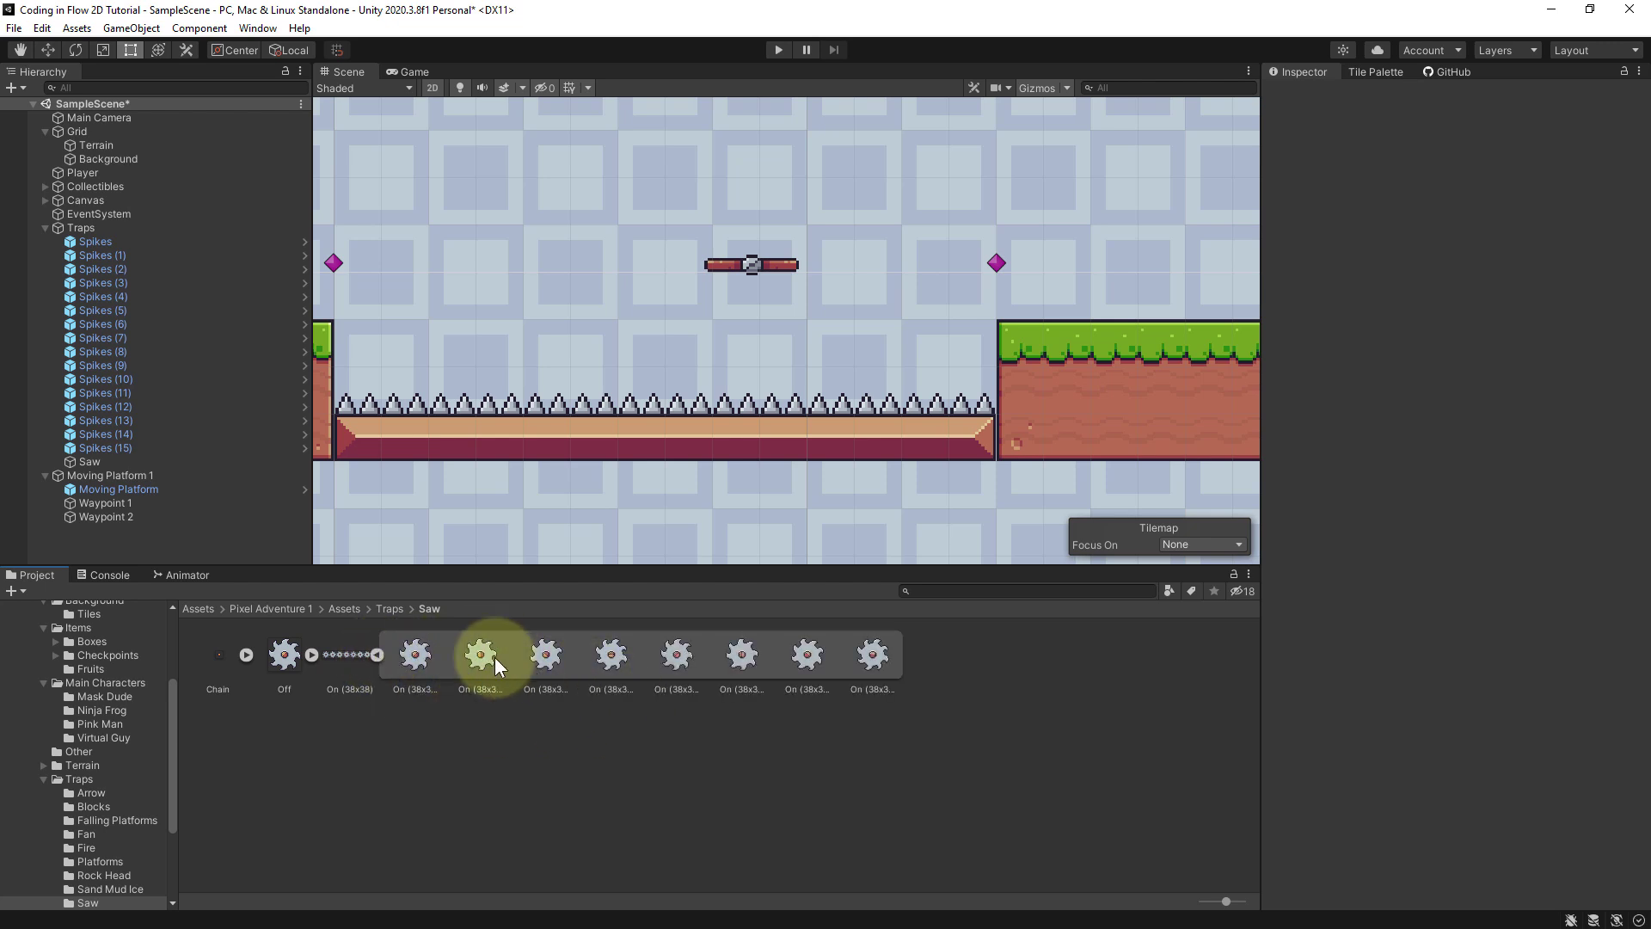
{"action": "left_click", "coordinate": [377, 654]}
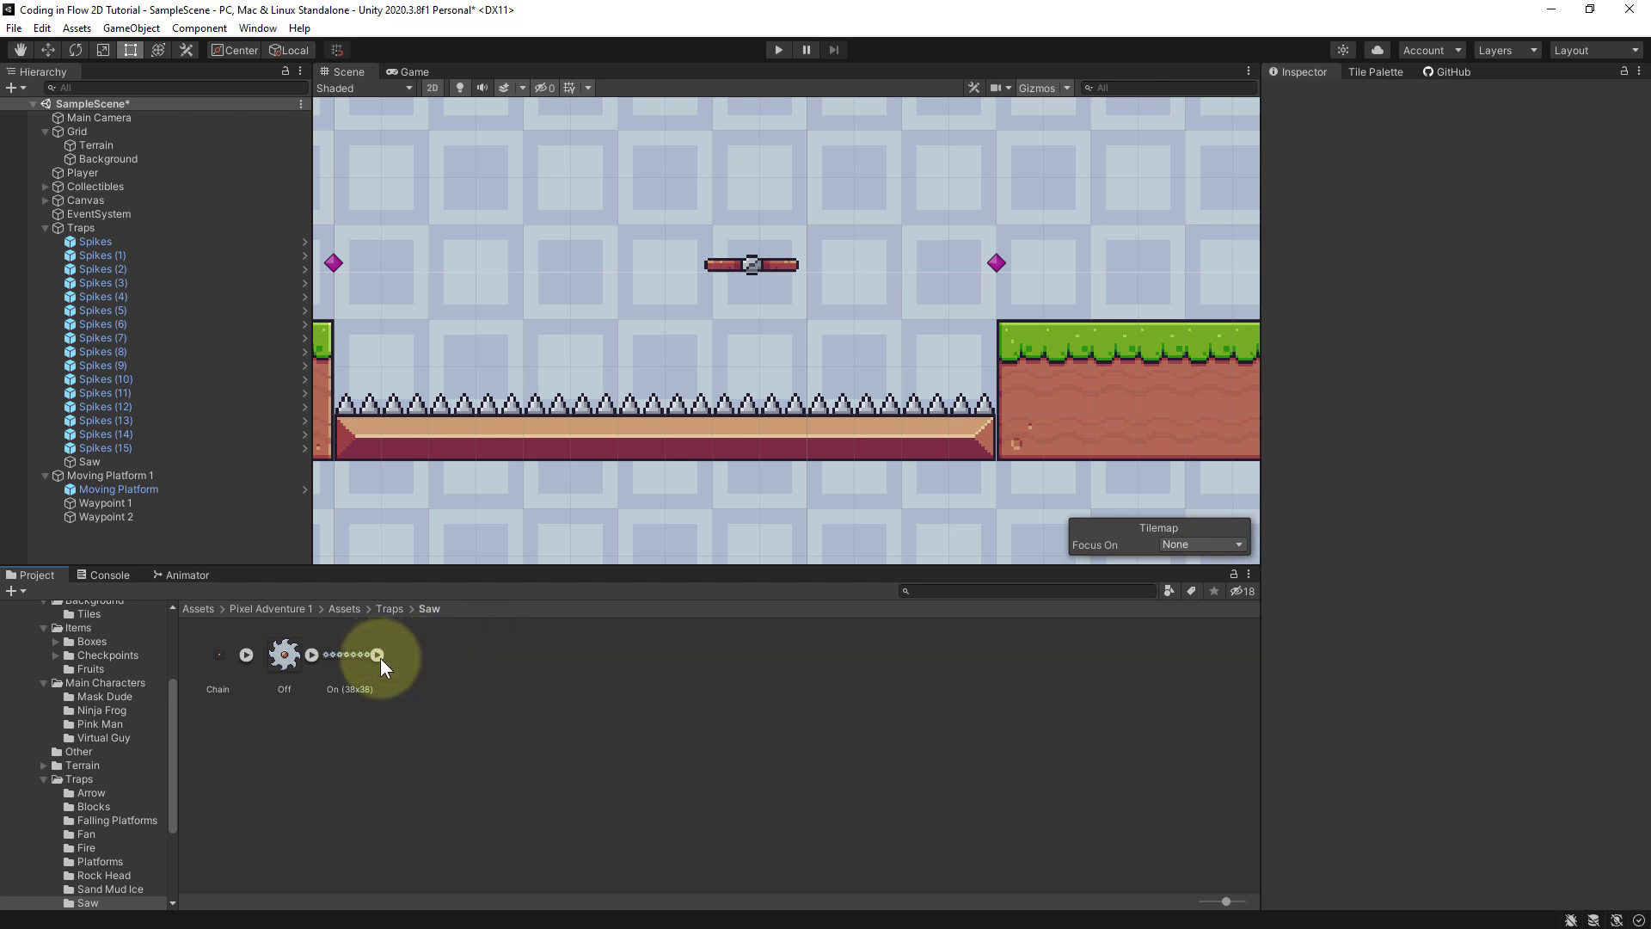
Step: Set the Off saw texture to 16 pixels per unit and apply it
{"action": "left_click", "coordinate": [292, 663]}
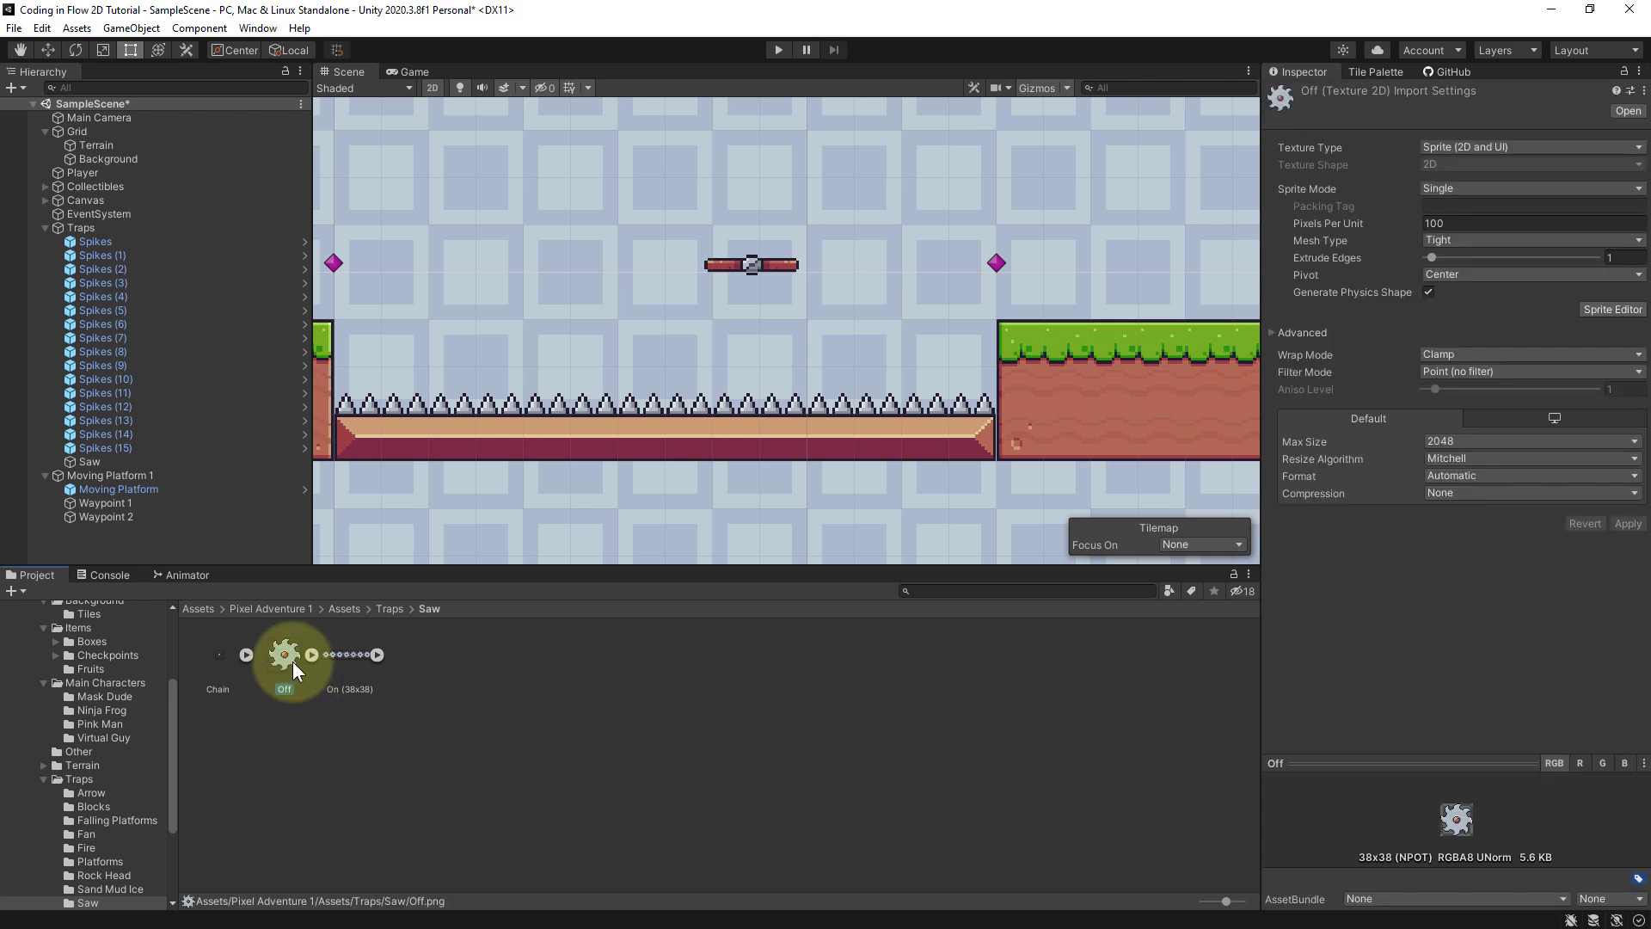
{"action": "double_click", "coordinate": [1448, 224]}
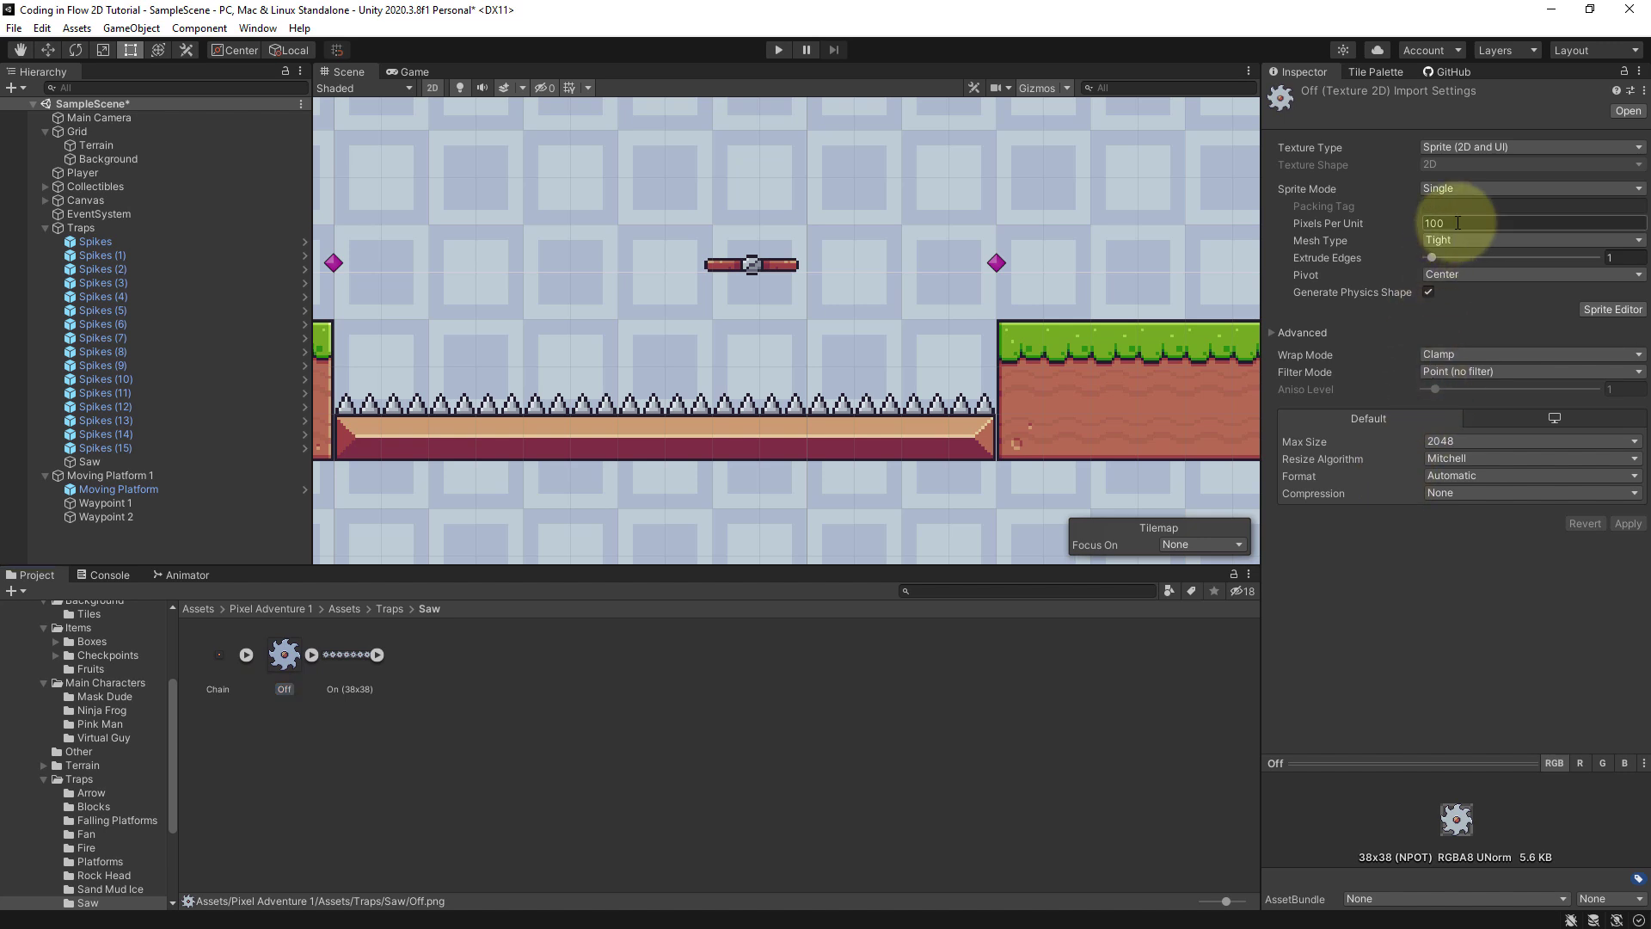
{"action": "type", "text": "16"}
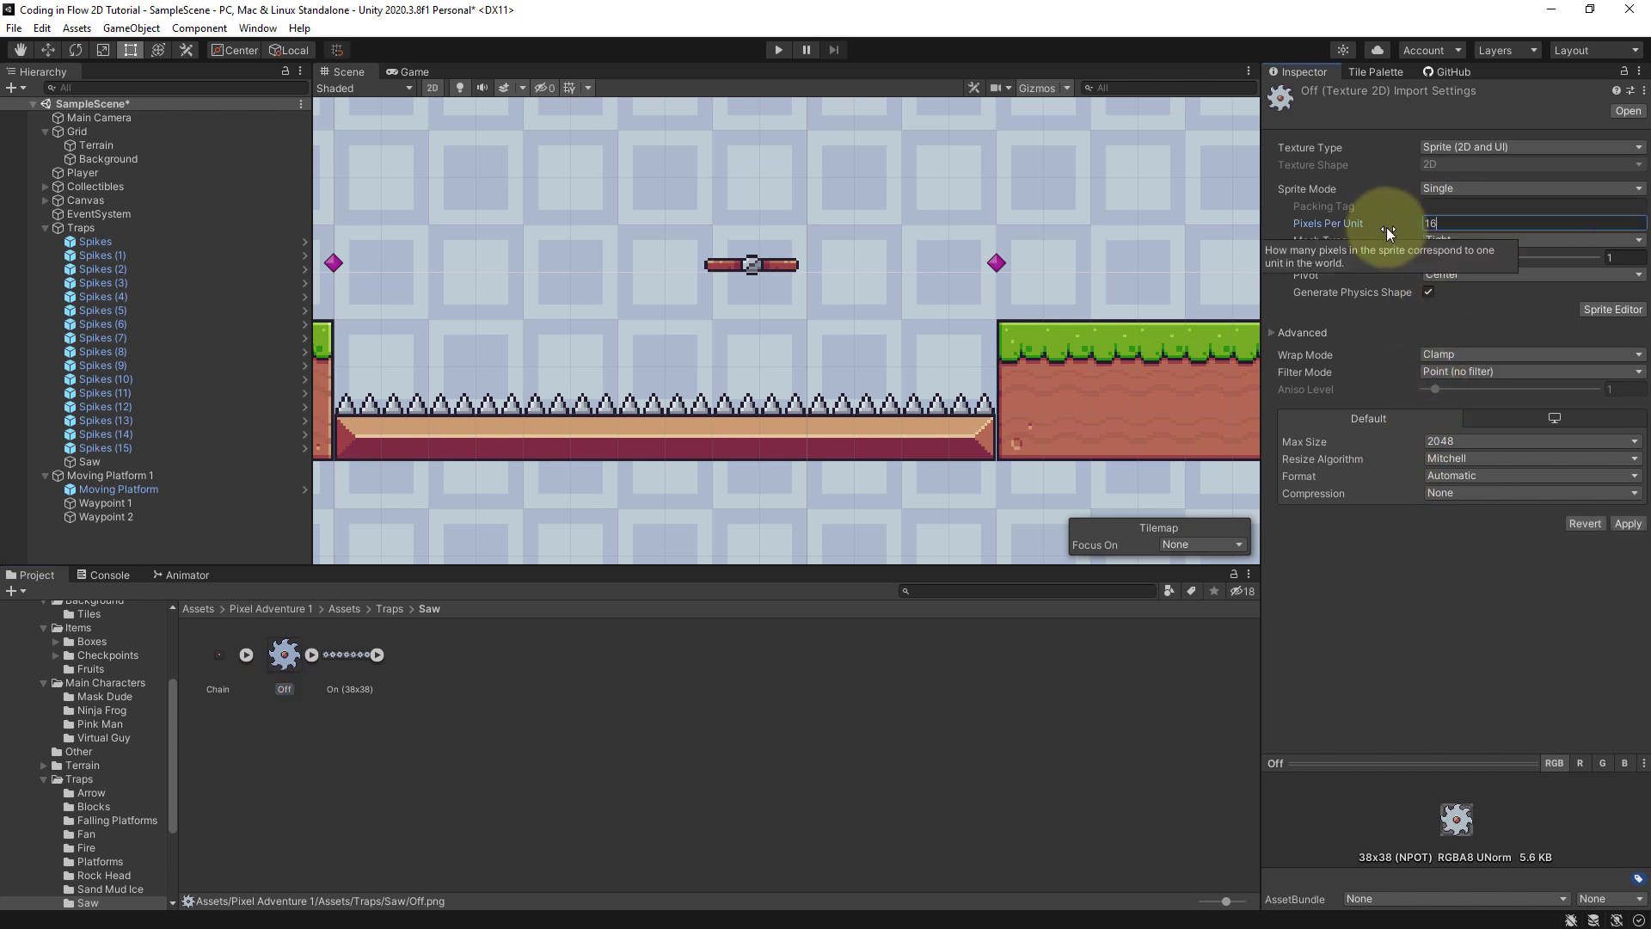
{"action": "left_click", "coordinate": [1620, 524]}
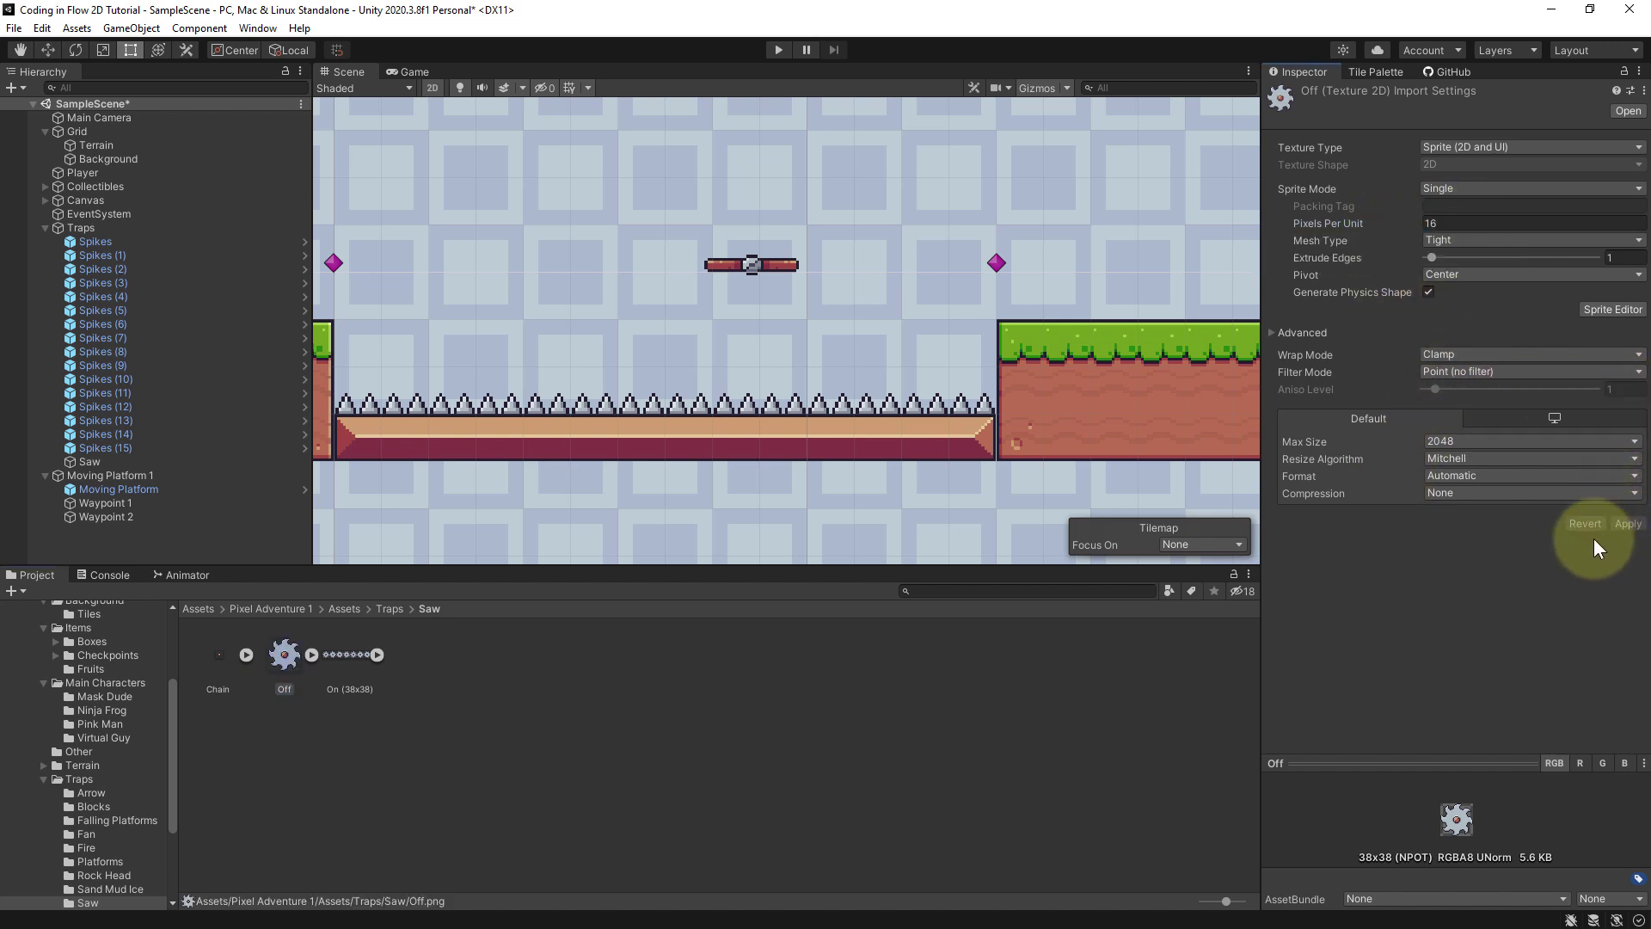
Step: Frame the Saw object and assign the Off sprite to its Sprite Renderer
{"action": "left_click", "coordinate": [158, 462]}
{"action": "key", "text": "f"}
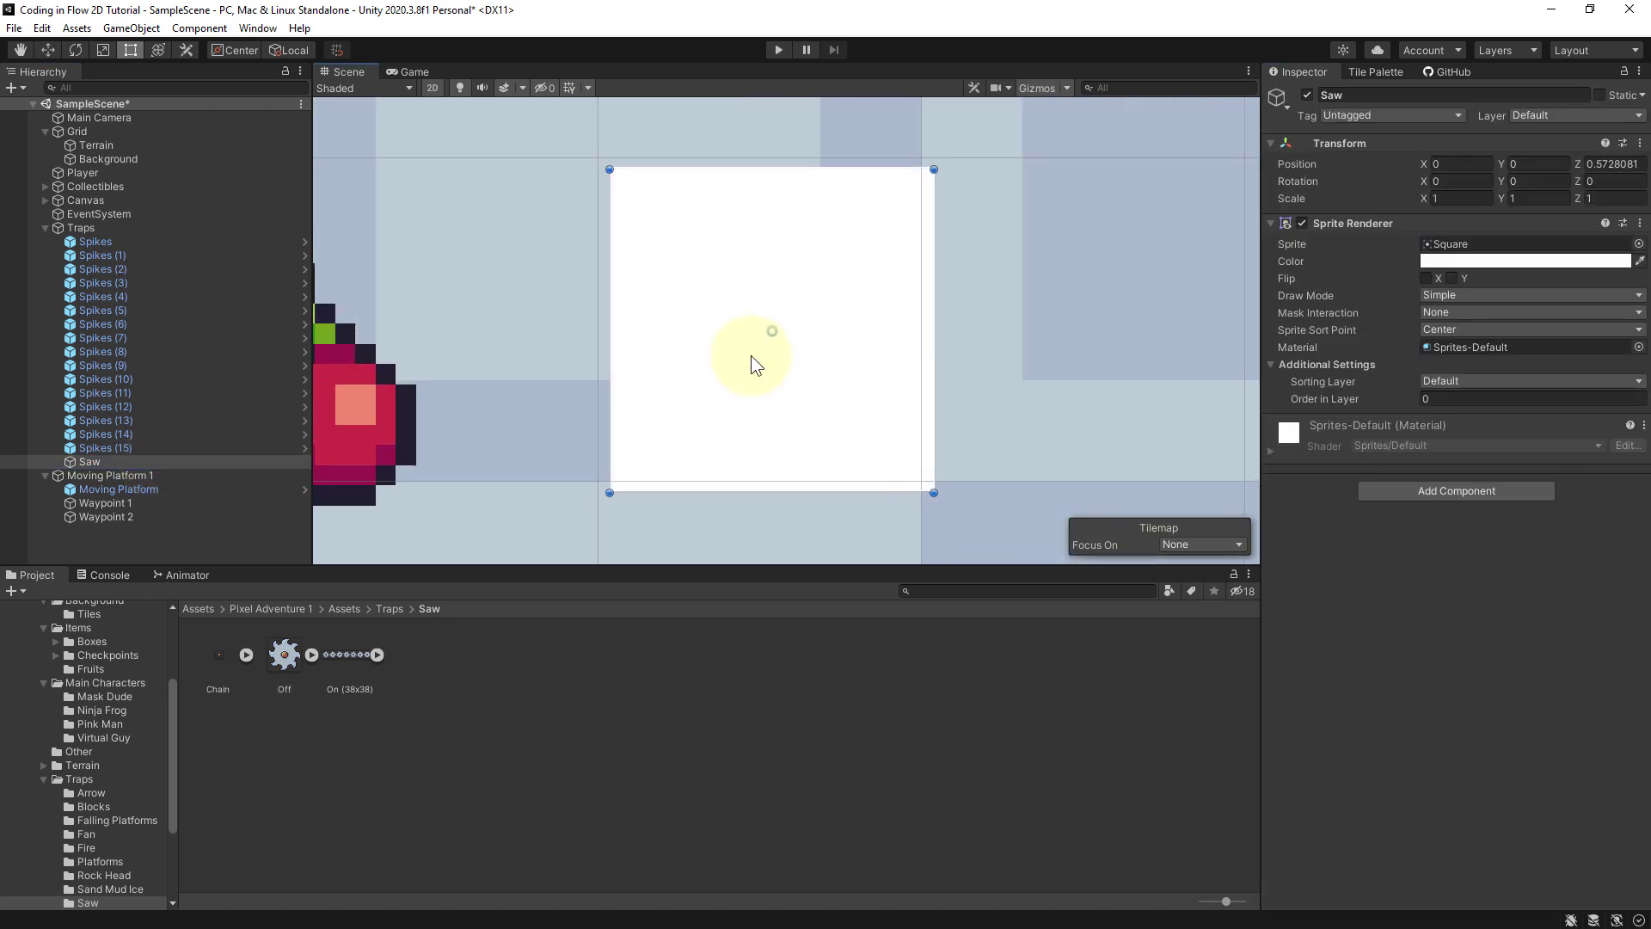
{"action": "scroll", "coordinate": [747, 379], "scroll_direction": "down", "scroll_amount": 5}
{"action": "scroll", "coordinate": [791, 430], "scroll_direction": "down", "scroll_amount": 2}
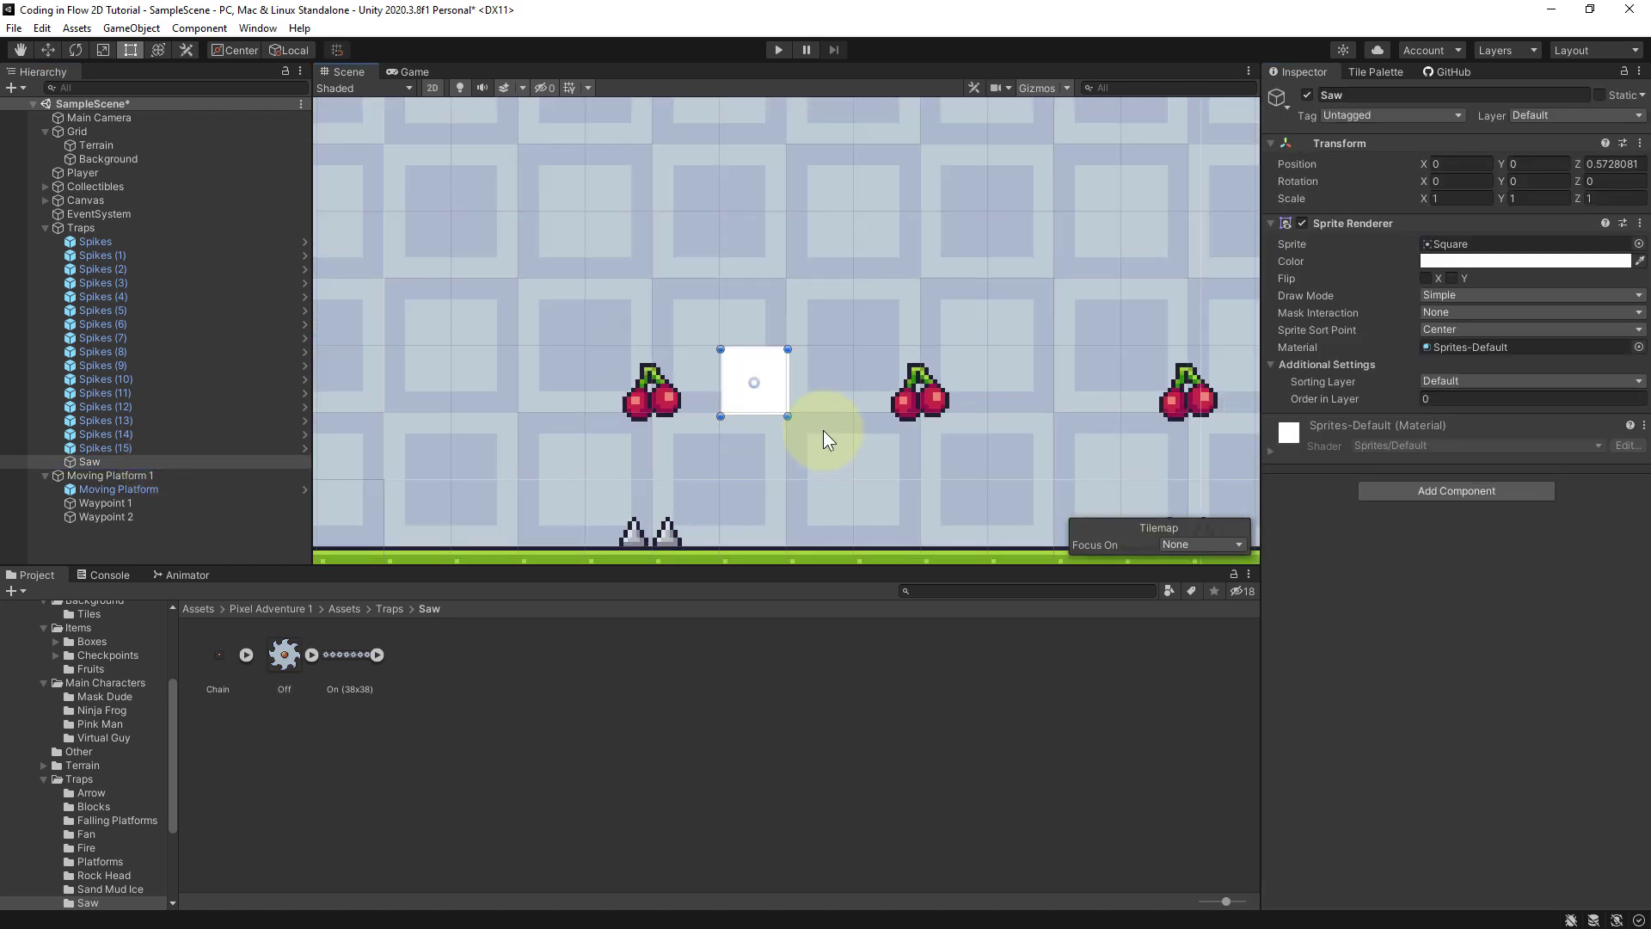
{"action": "middle_click_drag", "start_coordinate": [826, 435], "coordinate": [778, 349]}
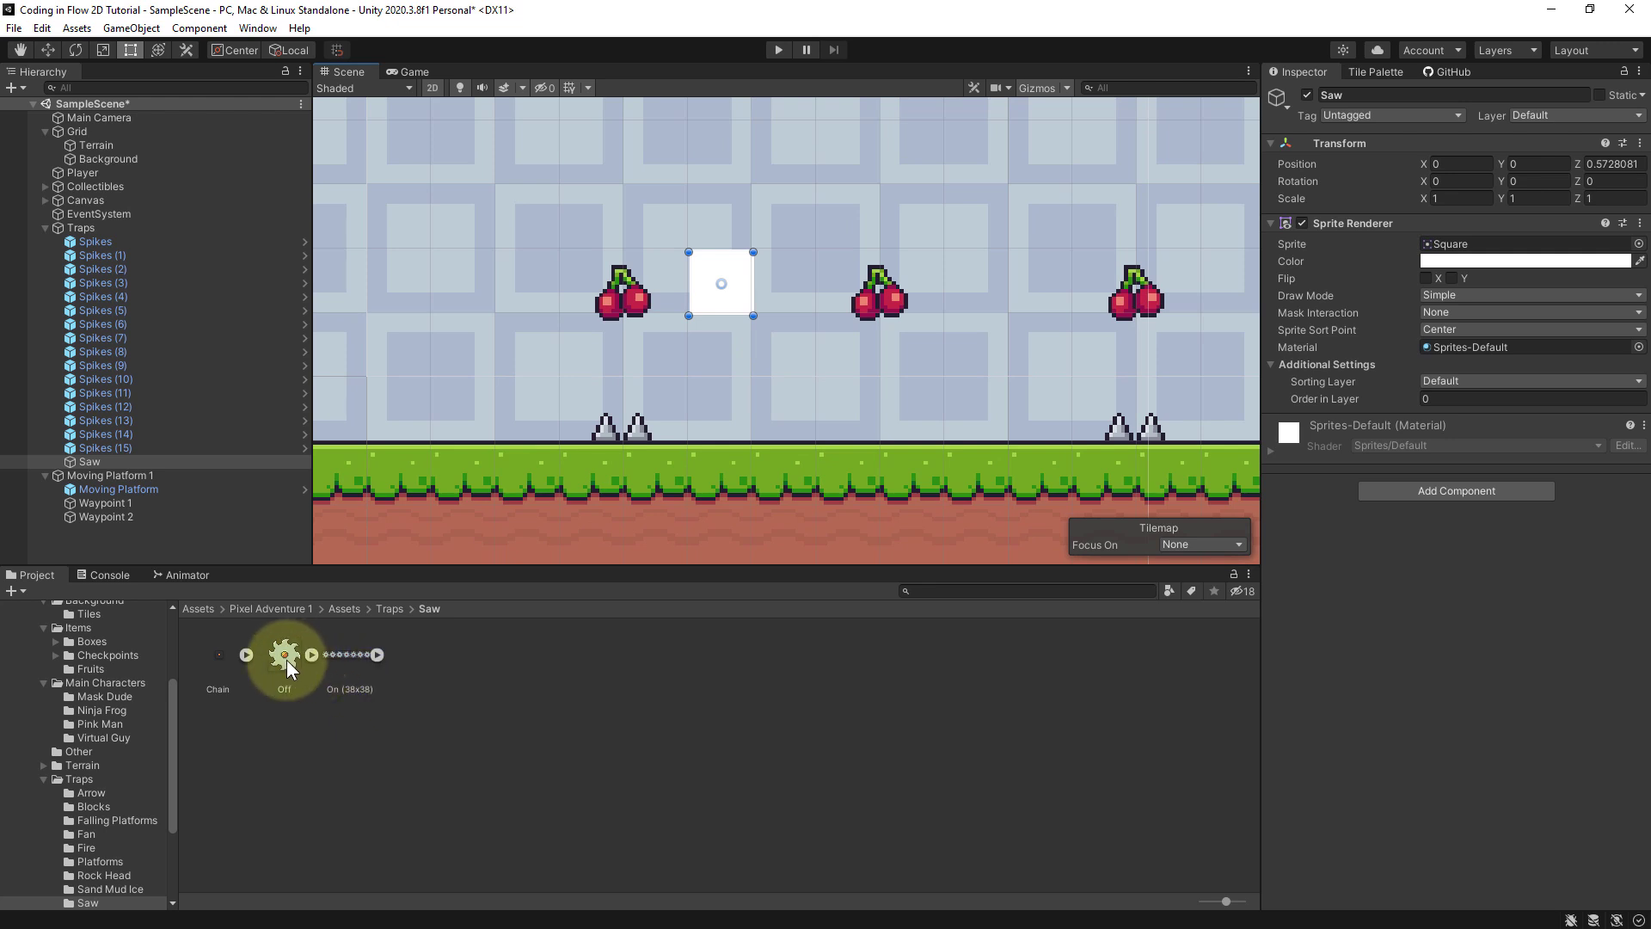
{"action": "left_click_drag", "start_coordinate": [286, 659], "coordinate": [1462, 248]}
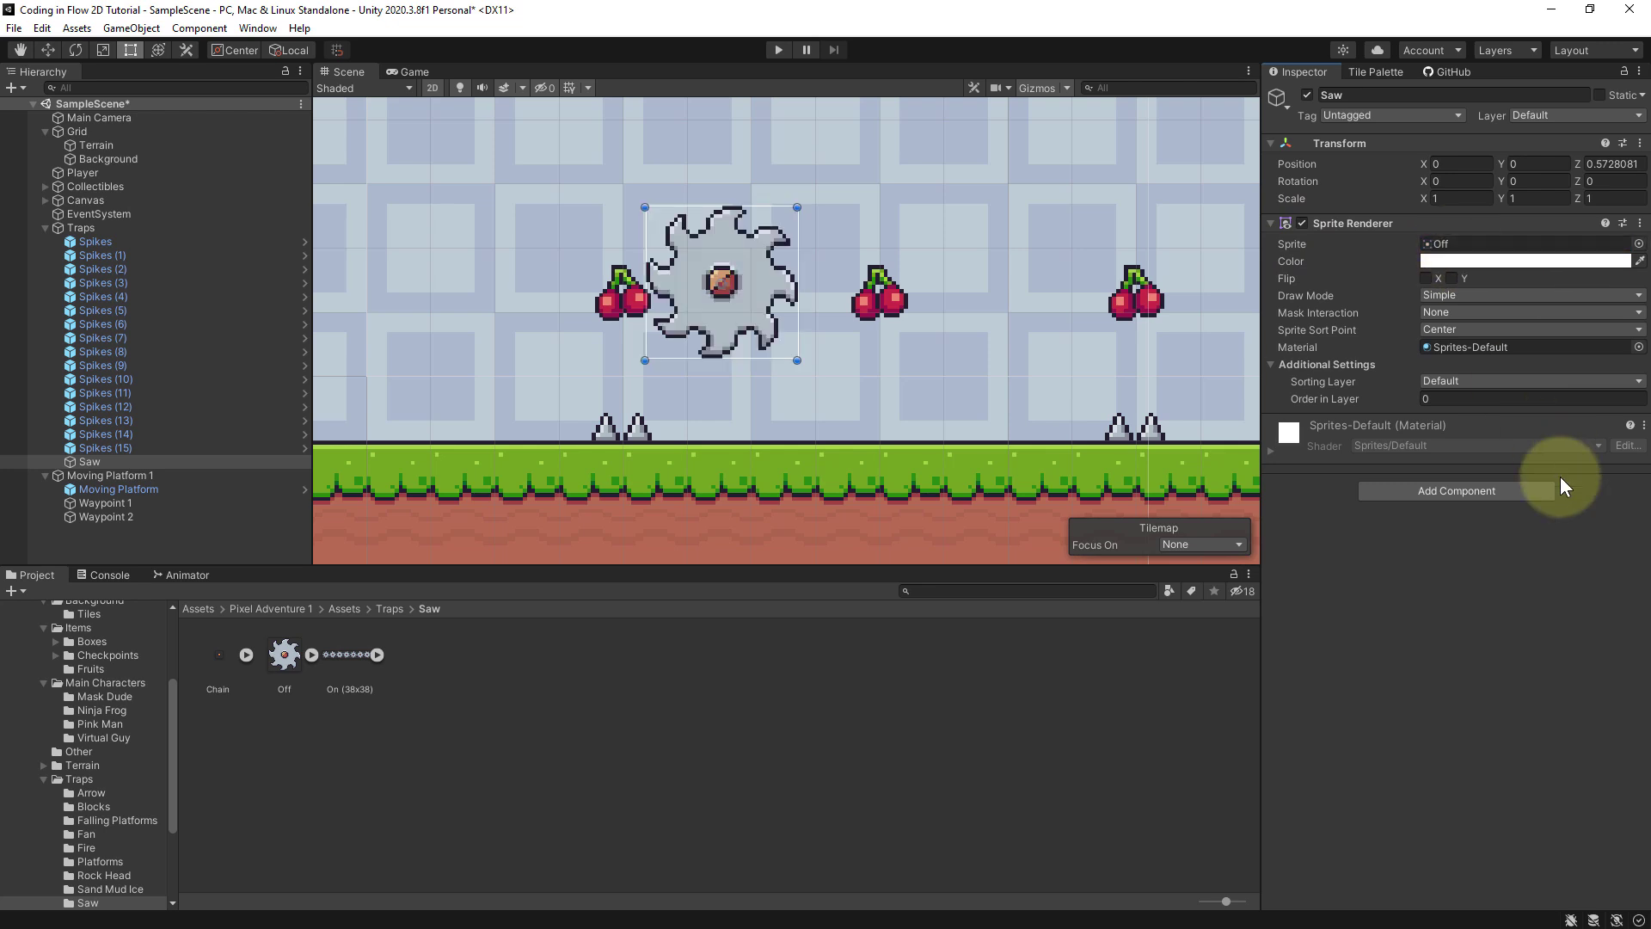
{"action": "scroll", "coordinate": [1143, 398], "scroll_direction": "down", "scroll_amount": 3}
{"action": "scroll", "coordinate": [1056, 349], "scroll_direction": "down", "scroll_amount": 1}
{"action": "left_click", "coordinate": [1254, 410]}
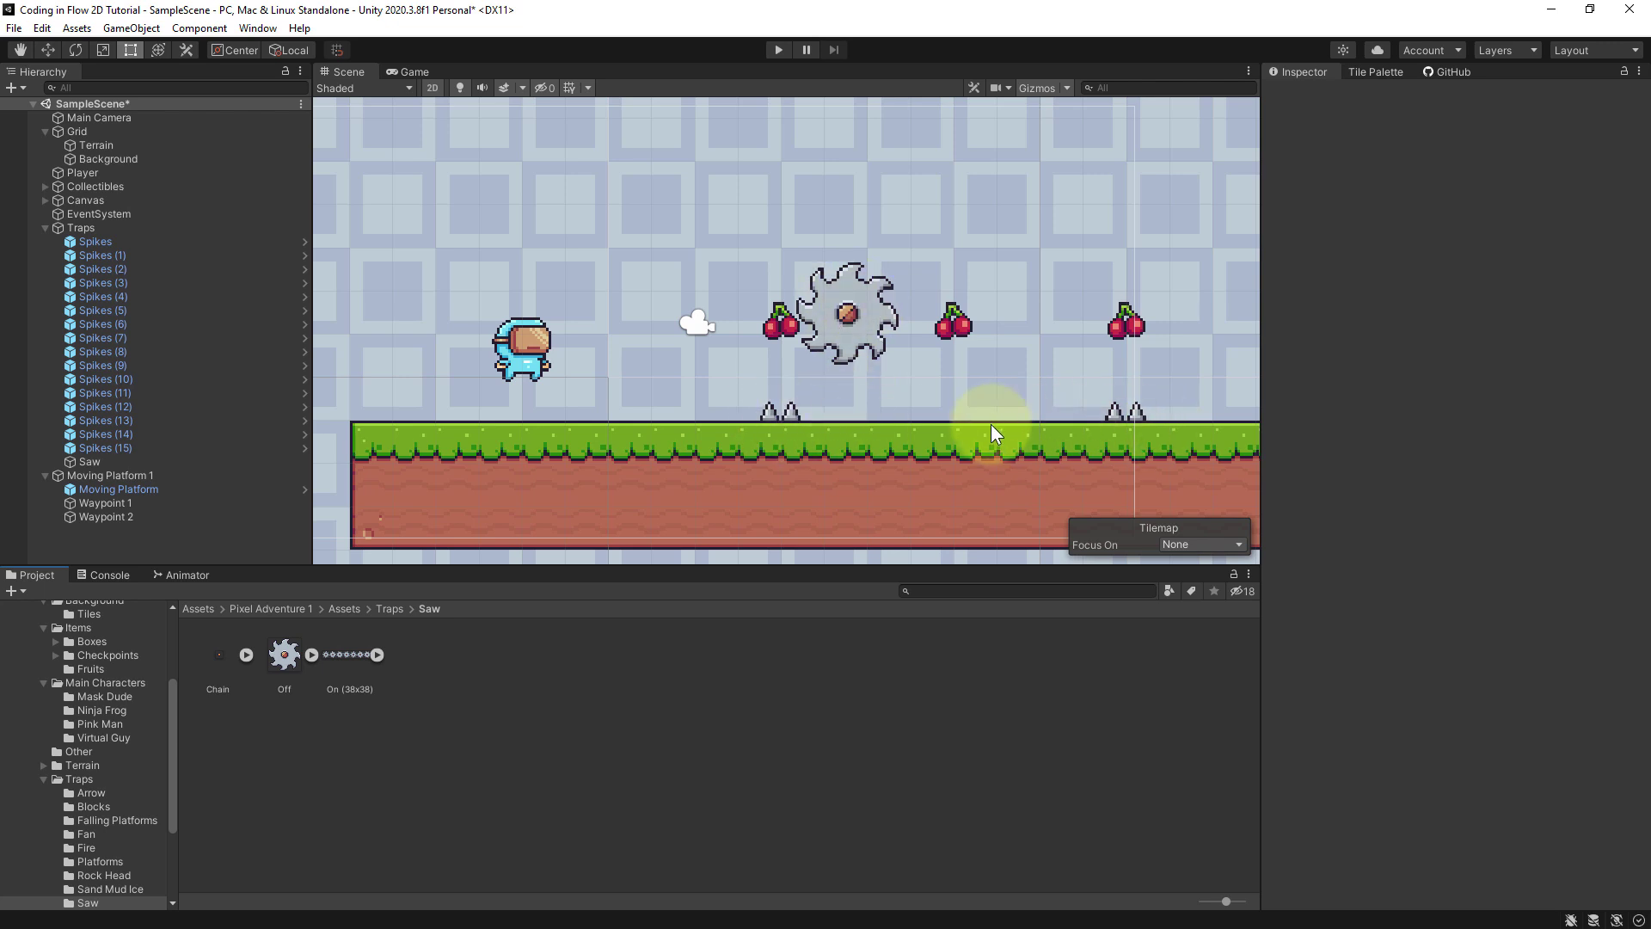
Step: Delete the left and right spike objects from the scene
{"action": "left_click", "coordinate": [773, 412]}
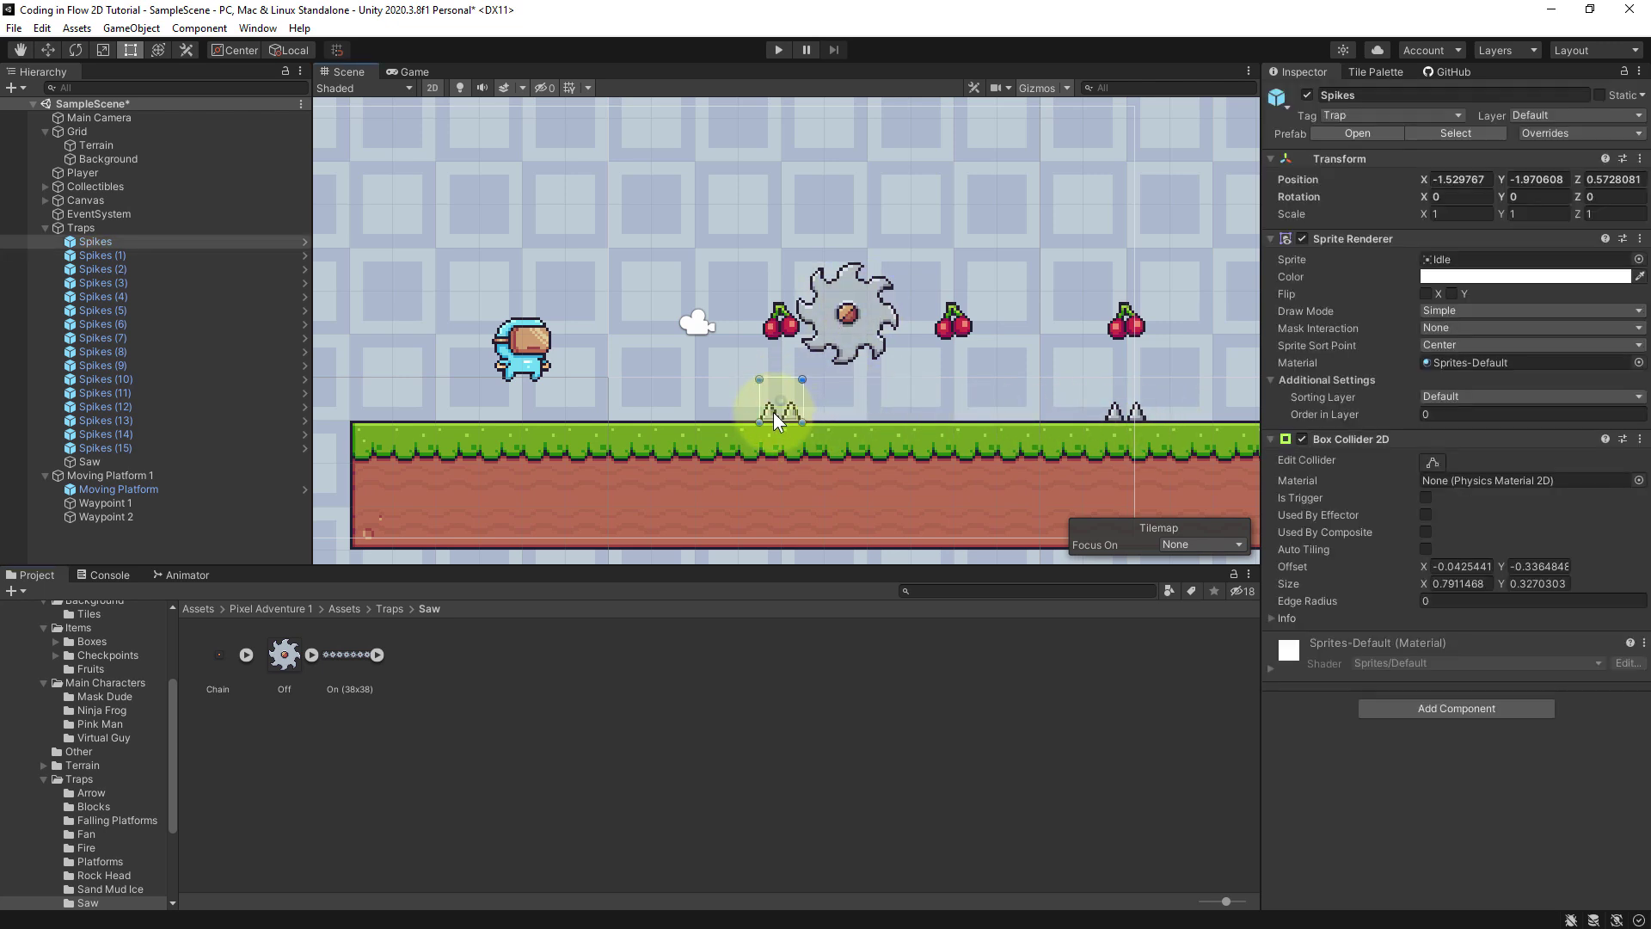
{"action": "key", "text": "Delete"}
{"action": "left_click", "coordinate": [1130, 414]}
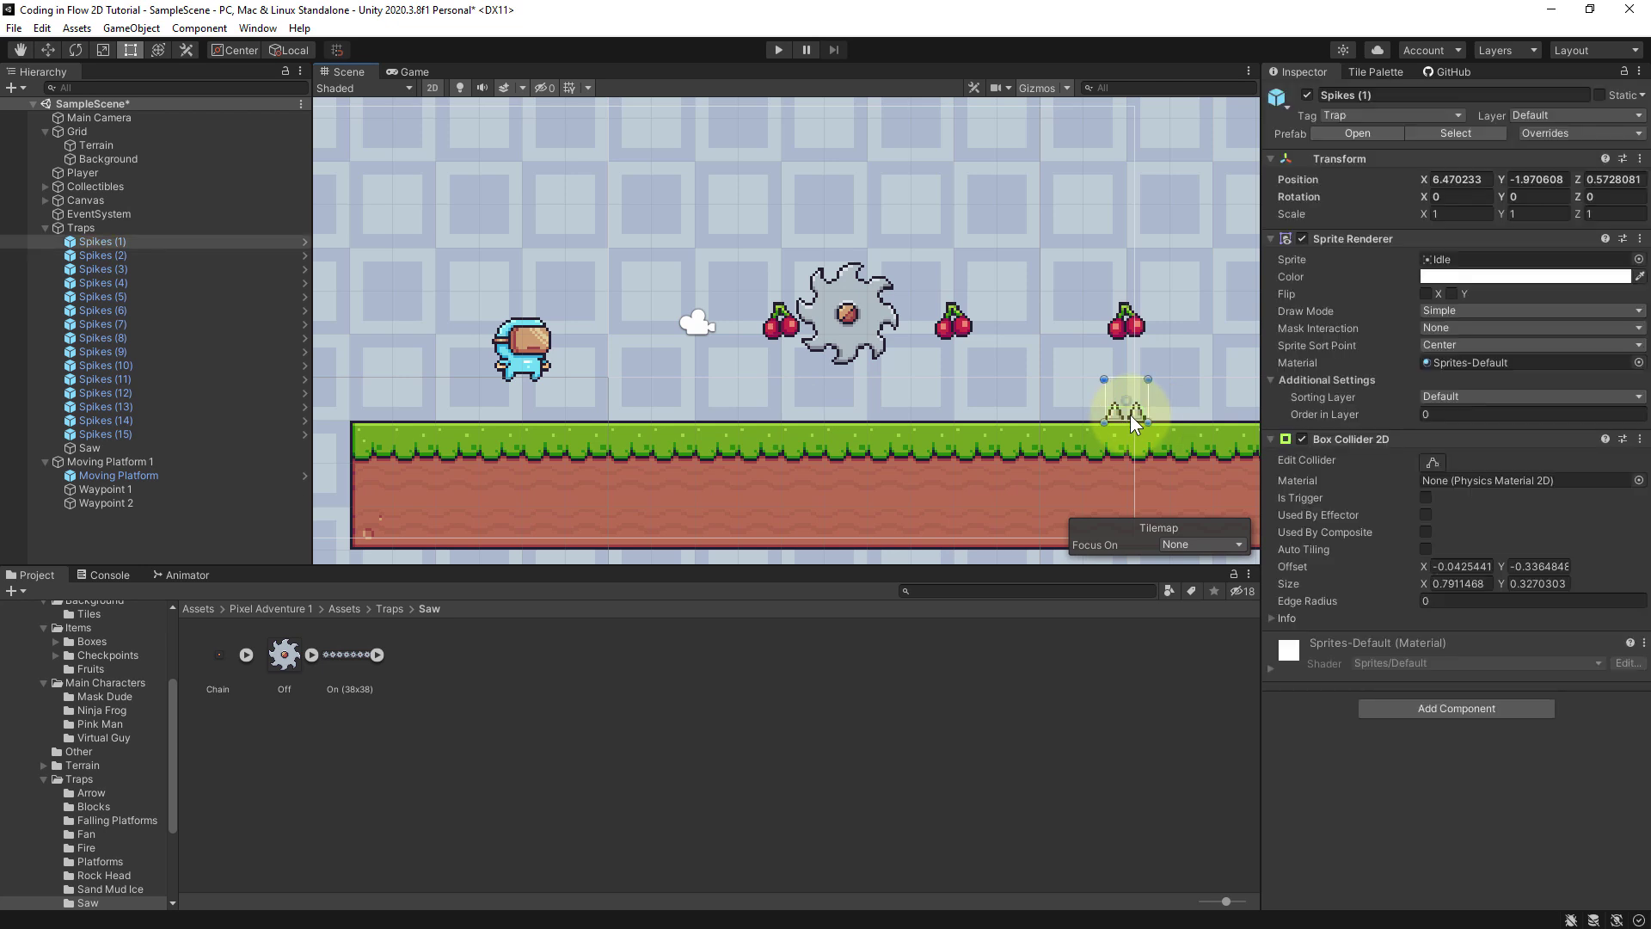
{"action": "key", "text": "Delete"}
Step: Drag the Saw down into the ground at position 2.52, -2.48
{"action": "left_click", "coordinate": [918, 341]}
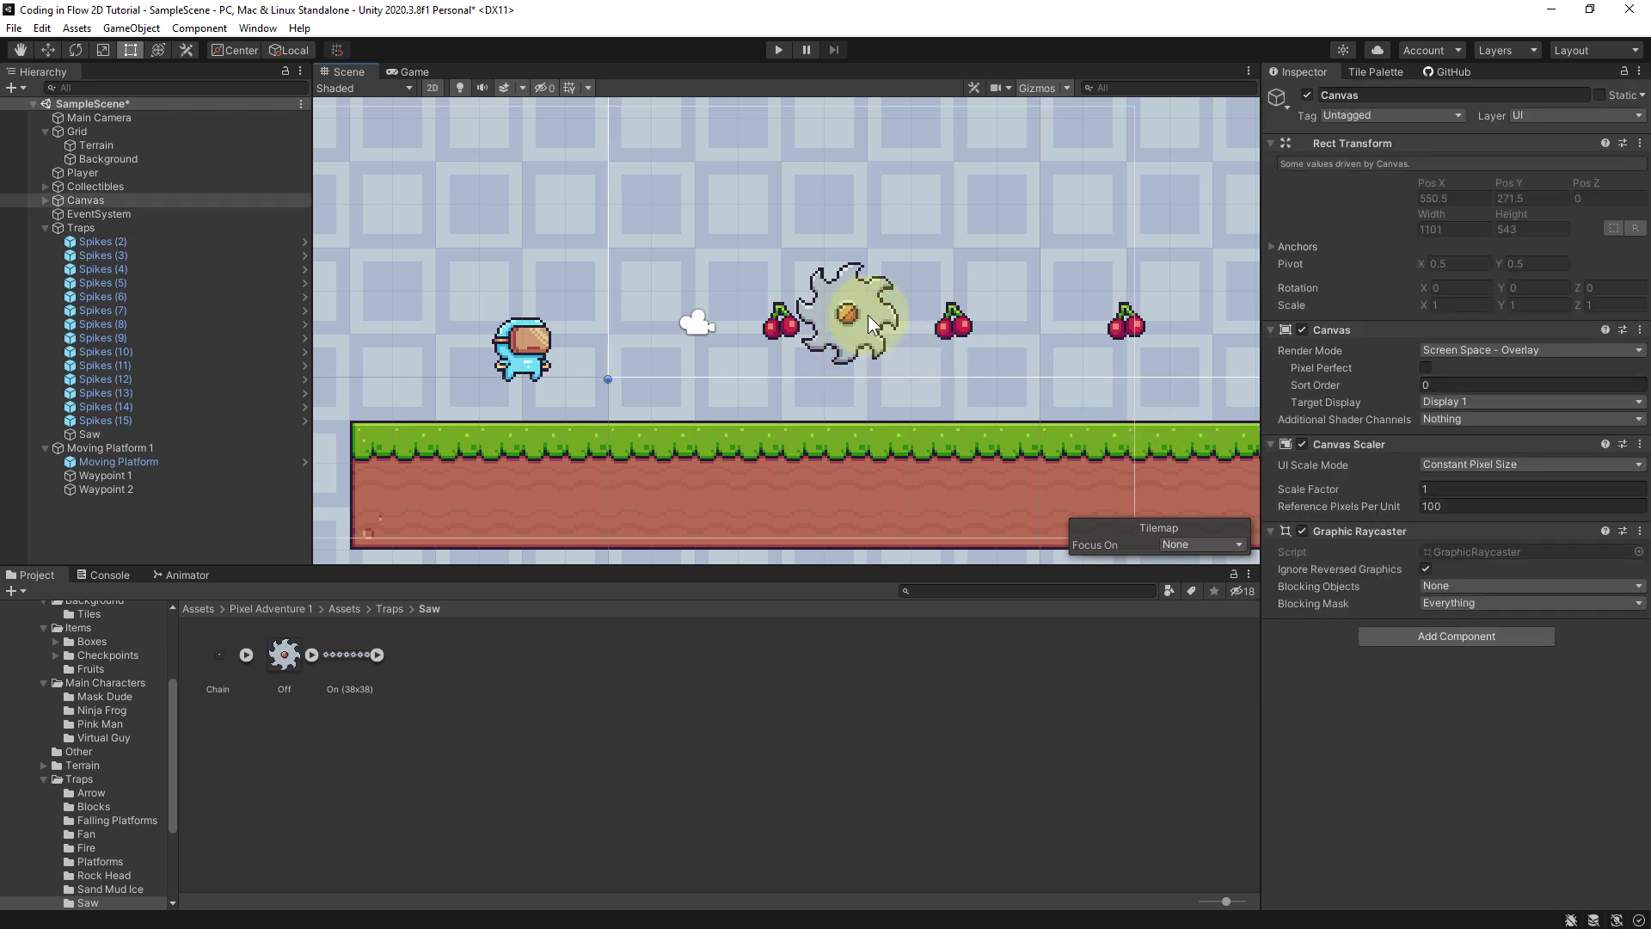
{"action": "left_click", "coordinate": [869, 314]}
{"action": "key", "text": "w"}
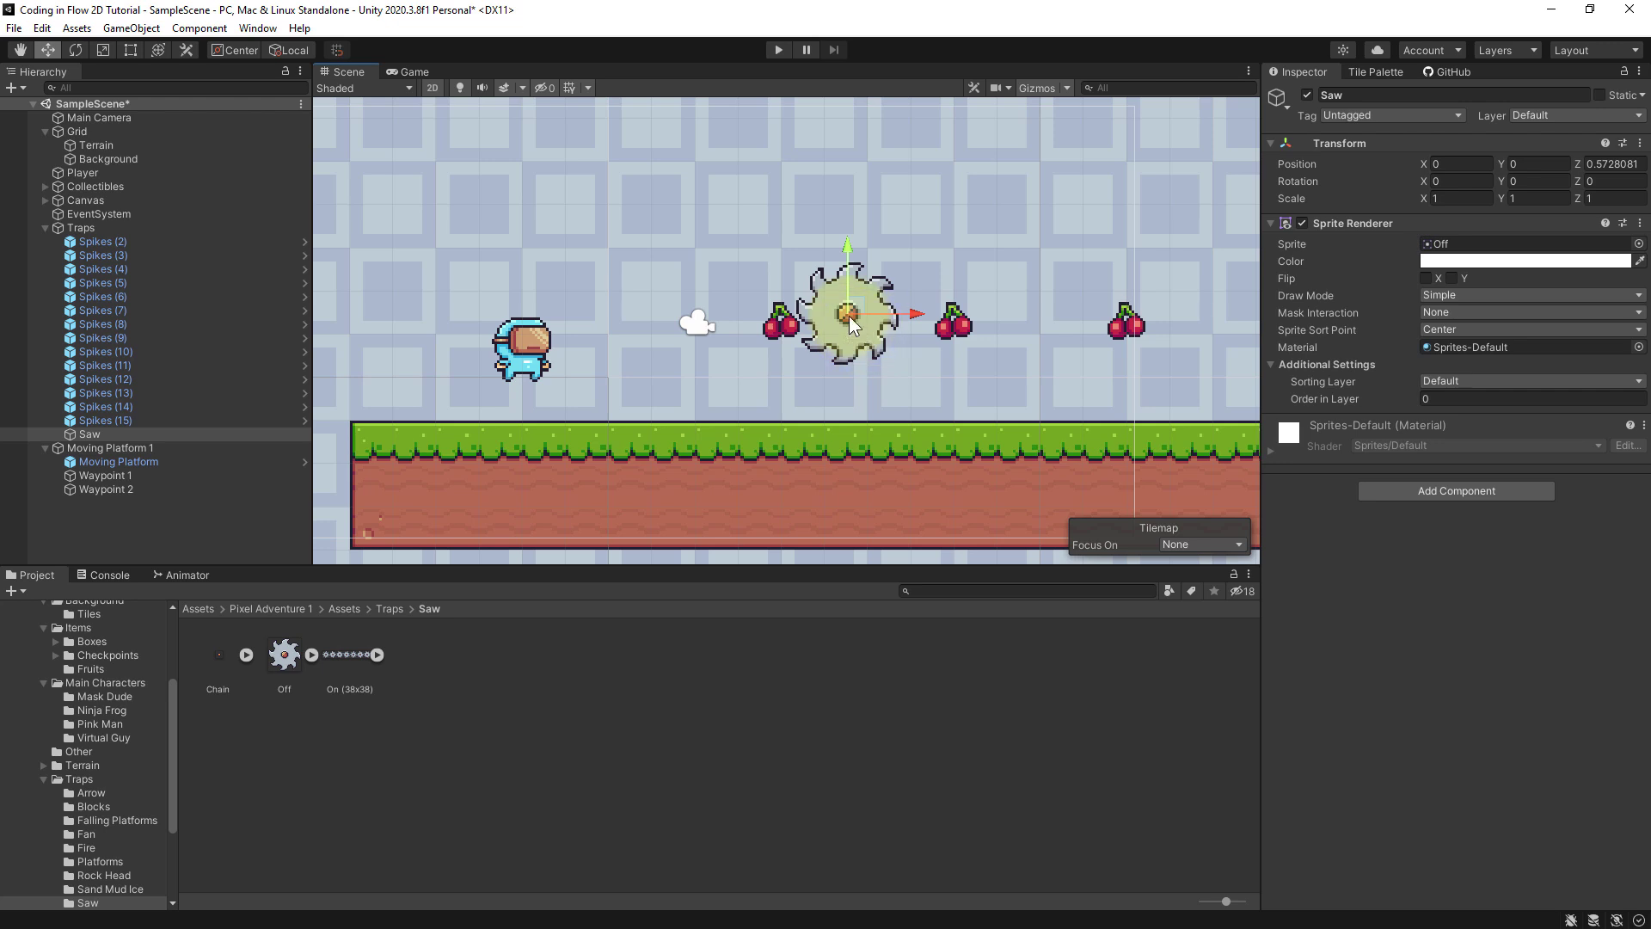
{"action": "left_click_drag", "start_coordinate": [849, 316], "coordinate": [963, 414]}
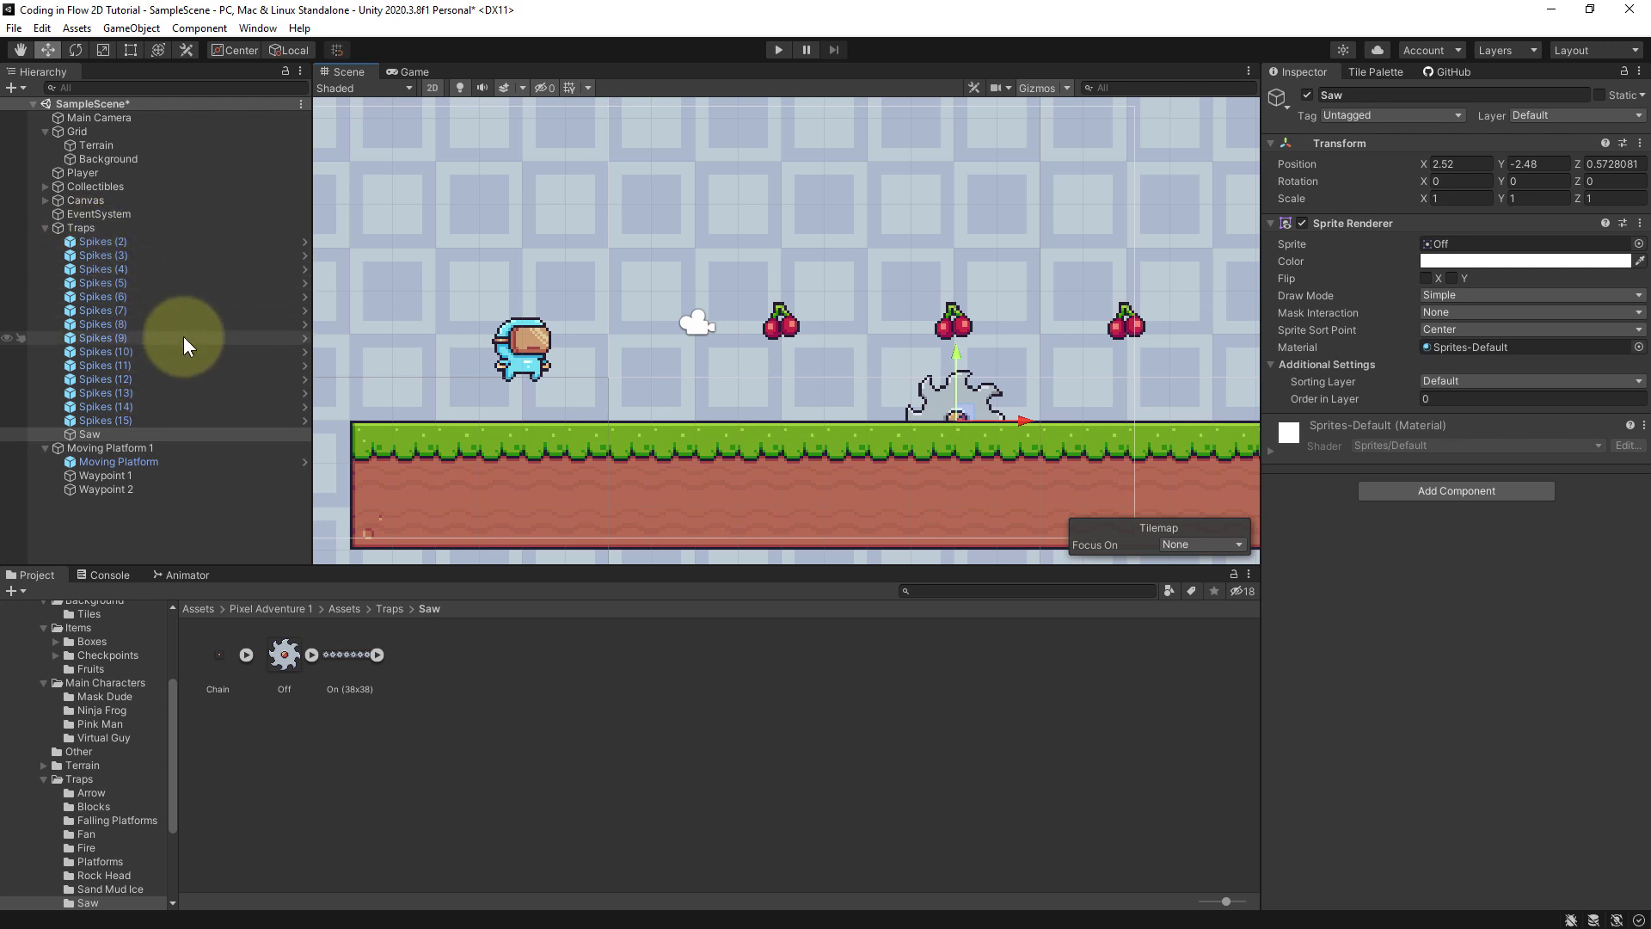
Step: Create an empty Saw 1 object under Traps and move Saw inside it
{"action": "right_click", "coordinate": [90, 225]}
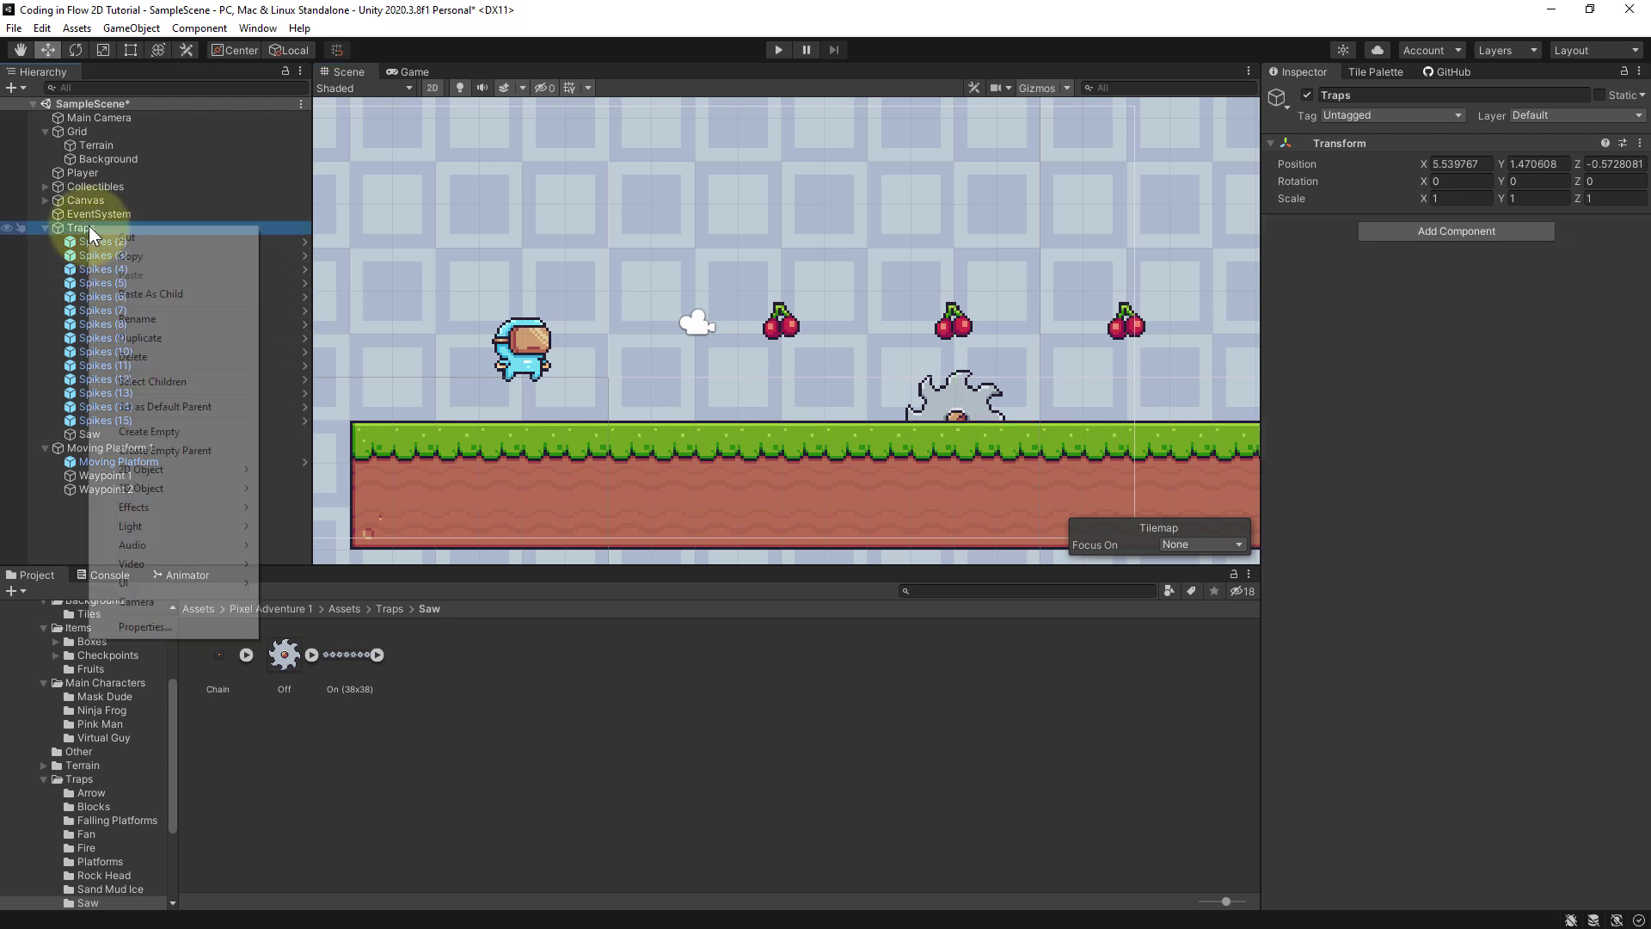
{"action": "left_click", "coordinate": [182, 428]}
{"action": "type", "text": "Saw 1"}
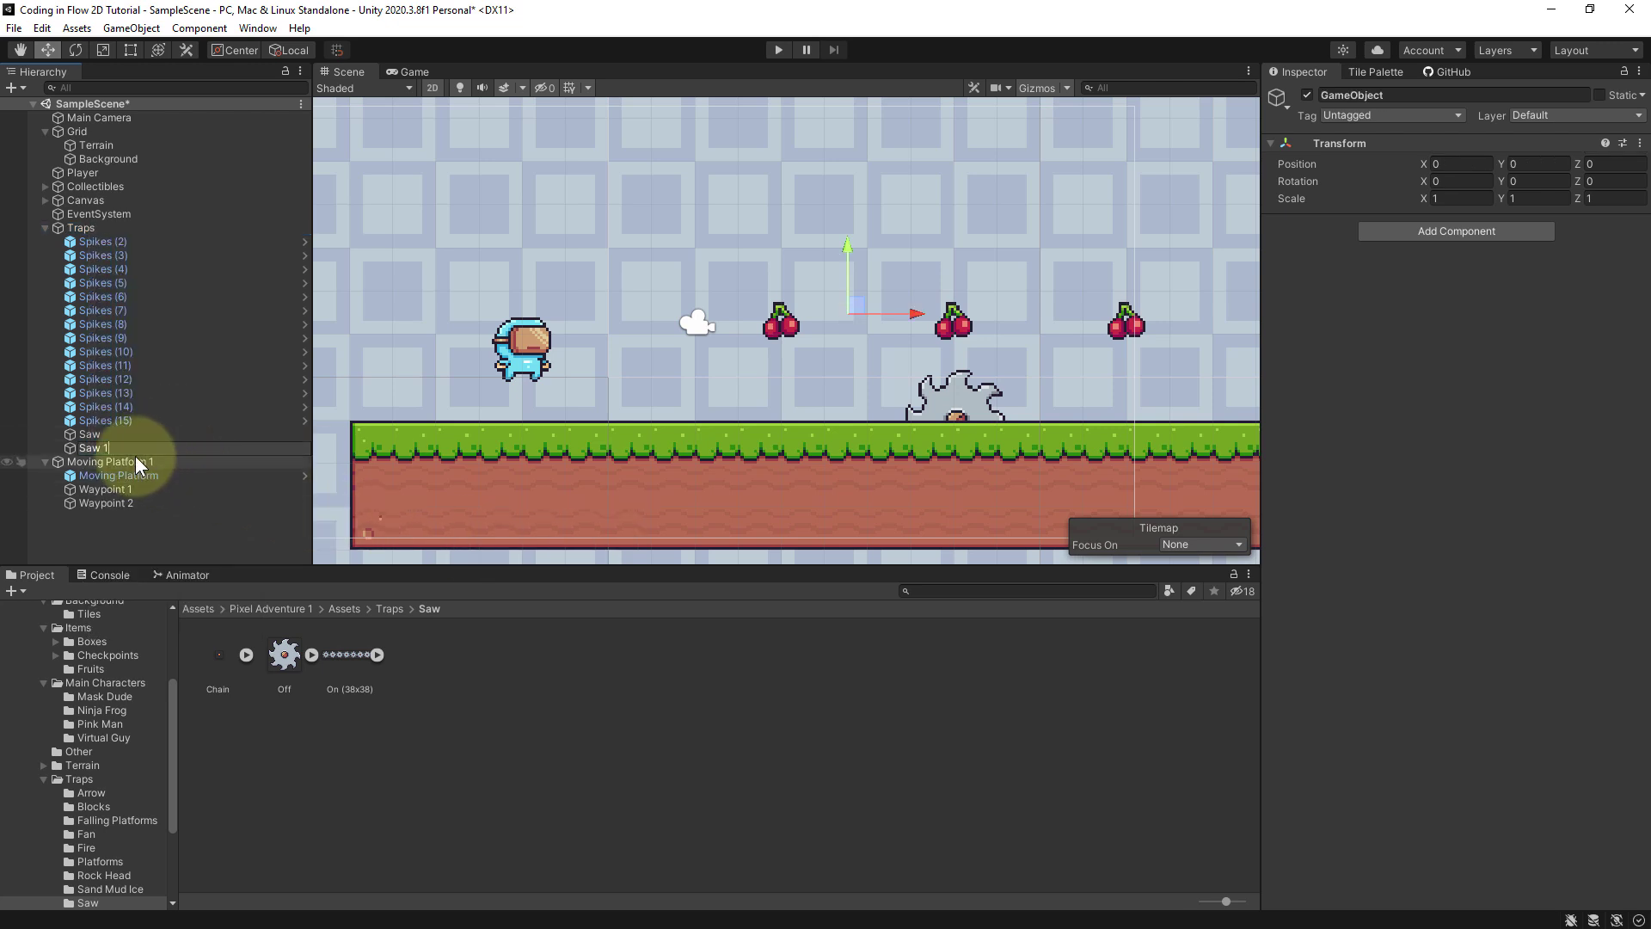
{"action": "left_click", "coordinate": [105, 434]}
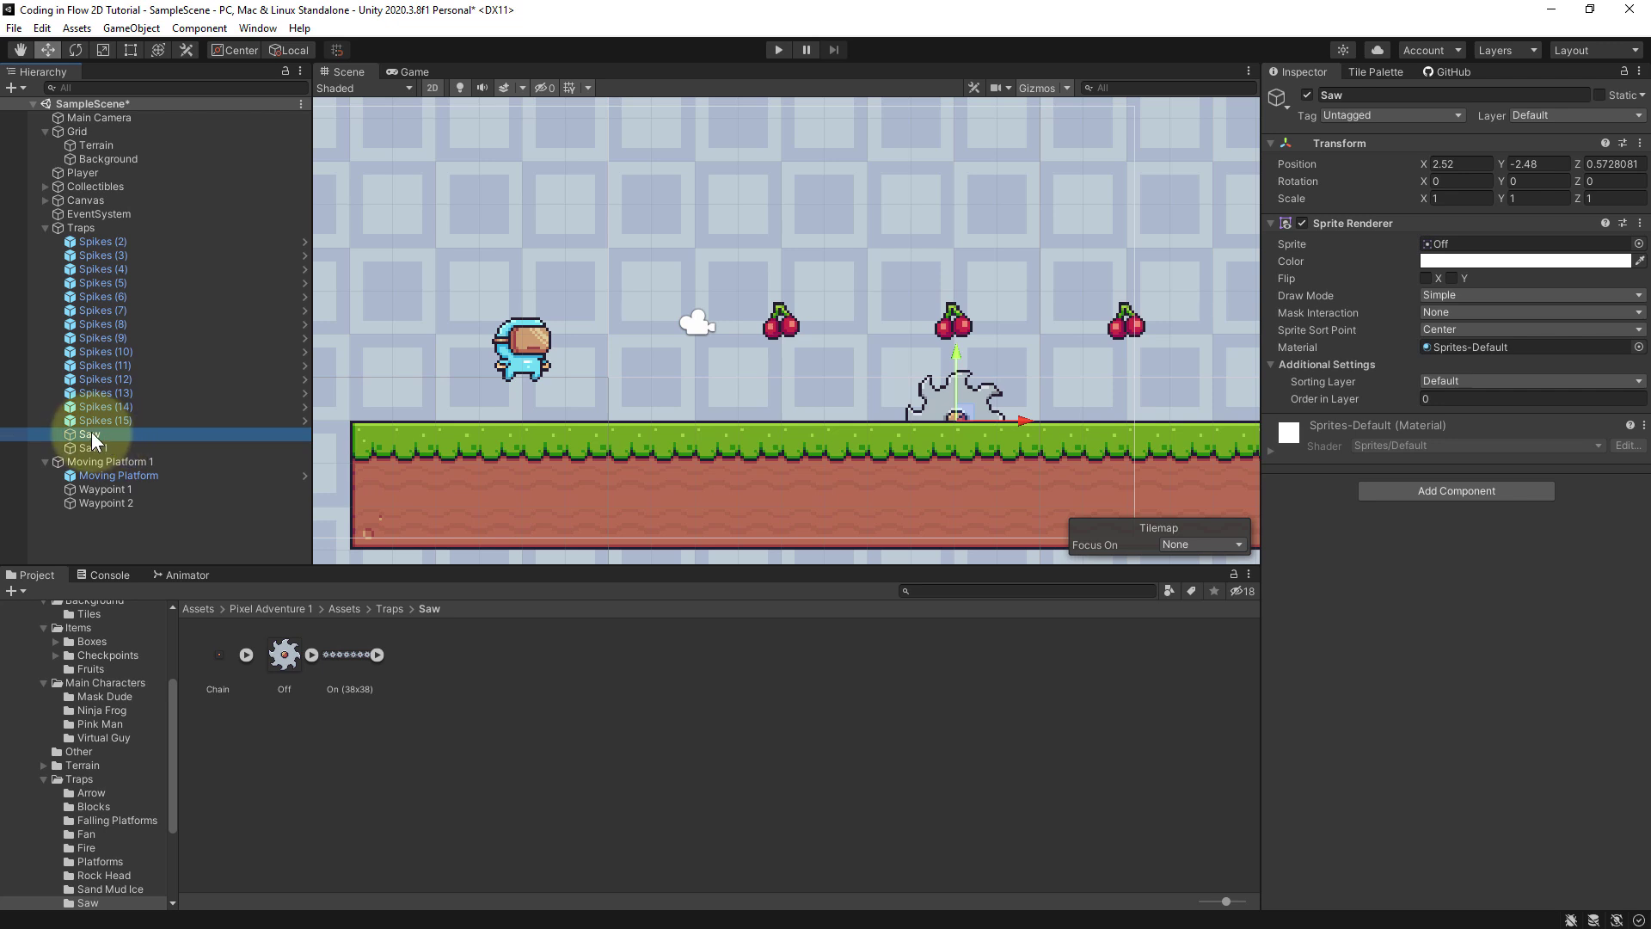
{"action": "left_click_drag", "start_coordinate": [91, 431], "coordinate": [99, 448]}
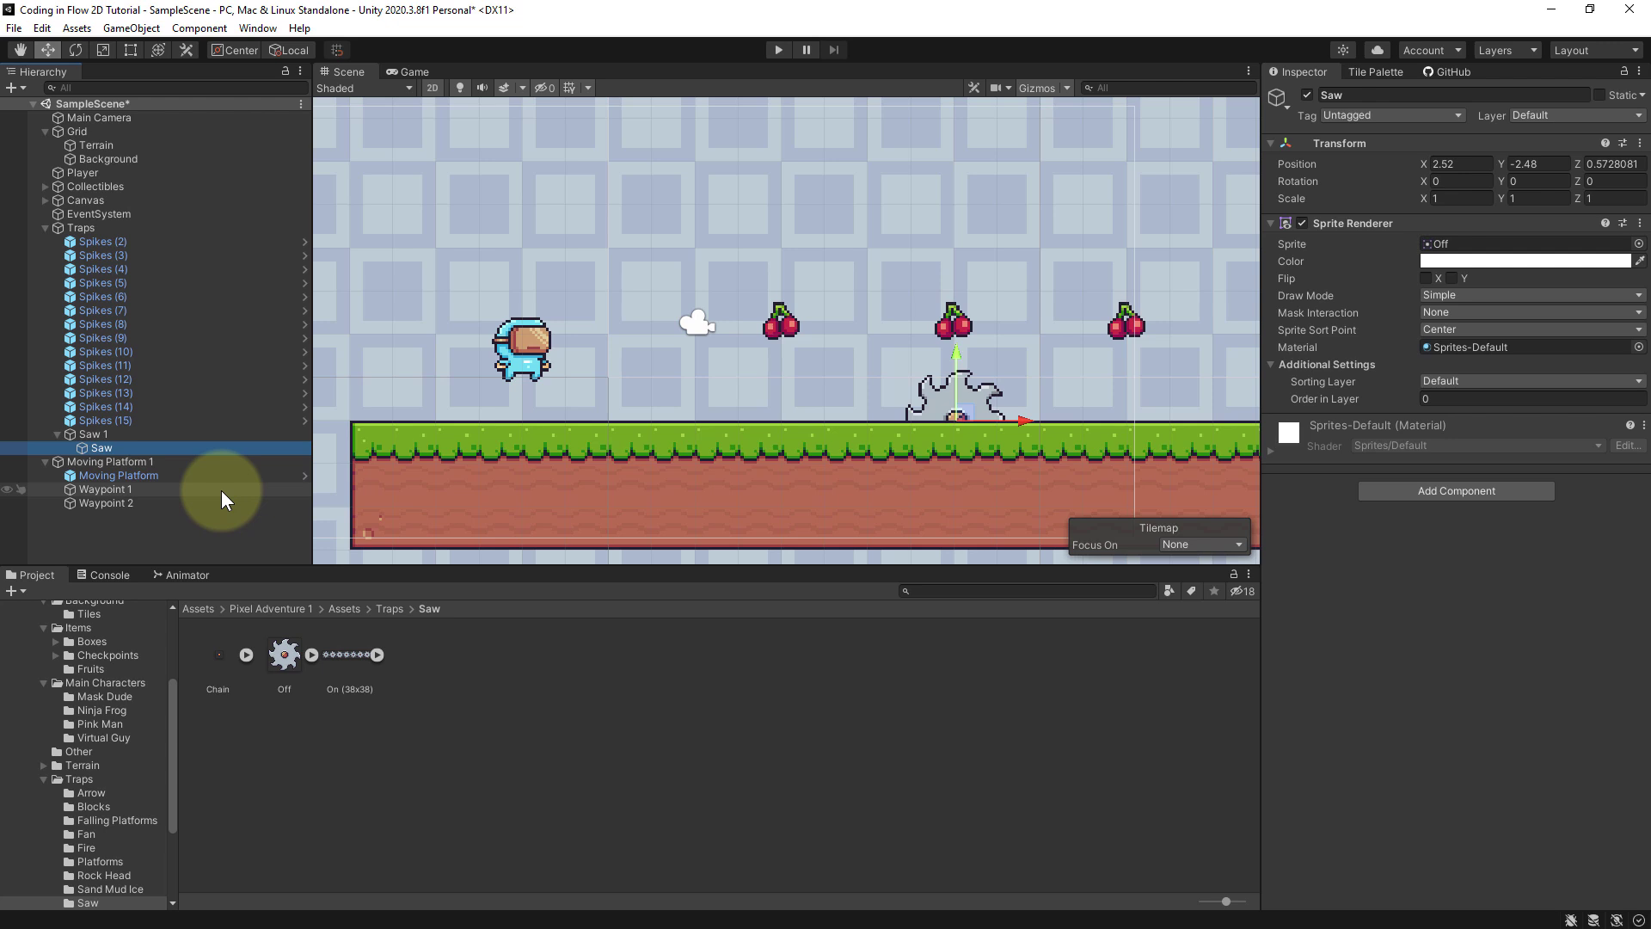
Step: Add an empty child to Saw 1 named Waypoint 1
{"action": "key", "text": "t"}
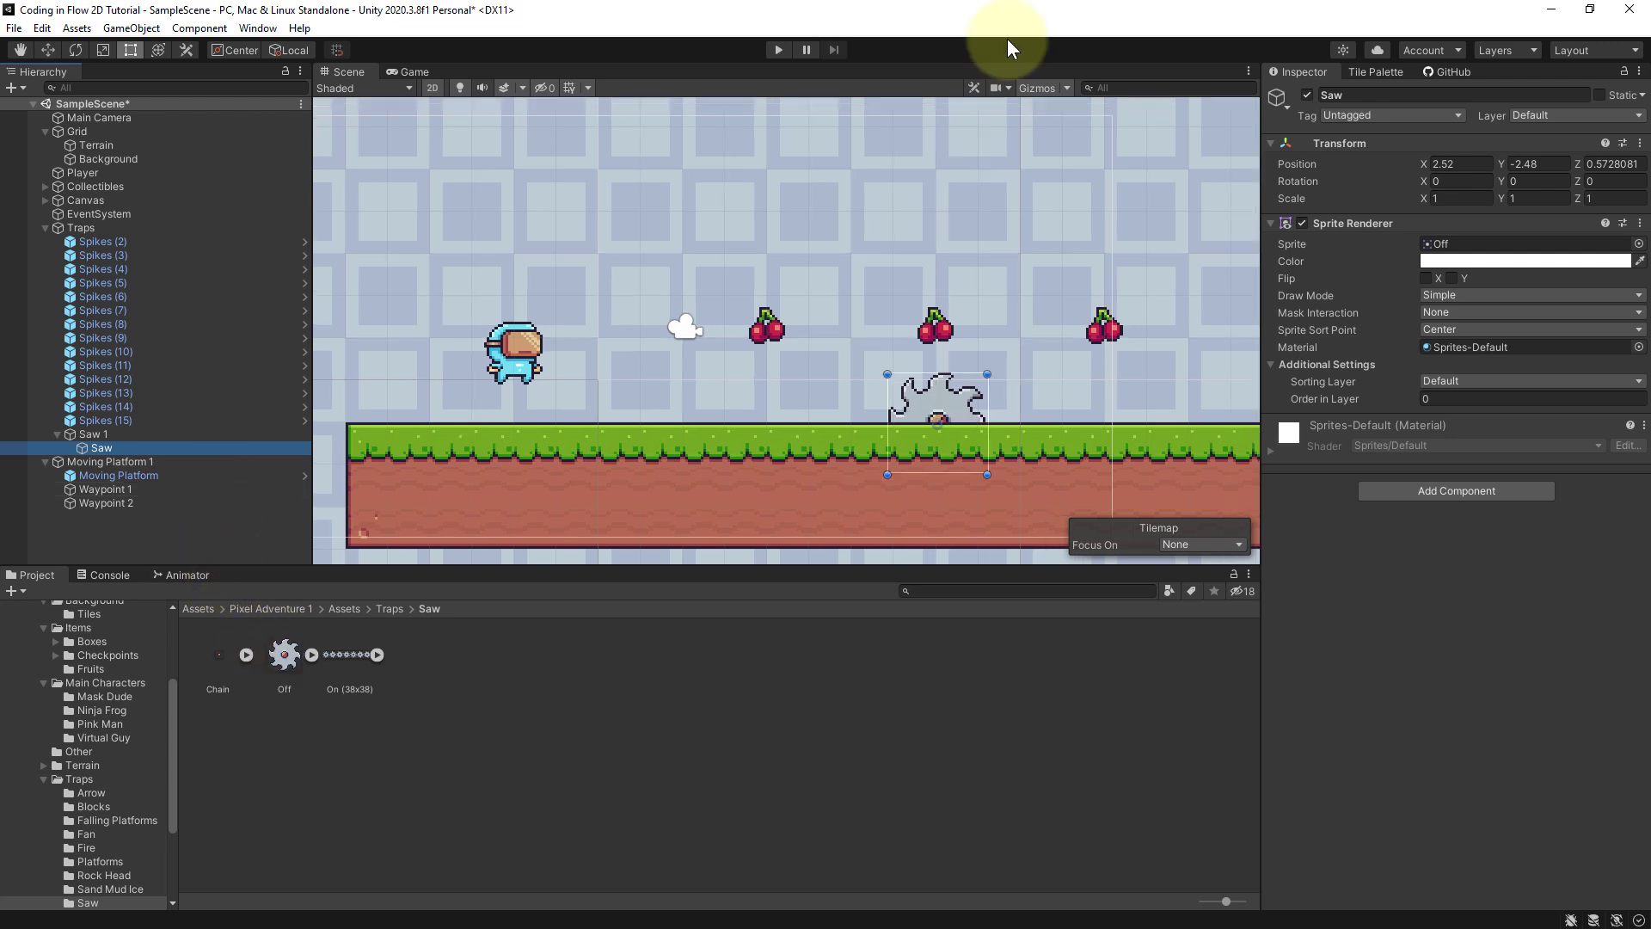
{"action": "left_click", "coordinate": [124, 435]}
{"action": "right_click", "coordinate": [117, 435]}
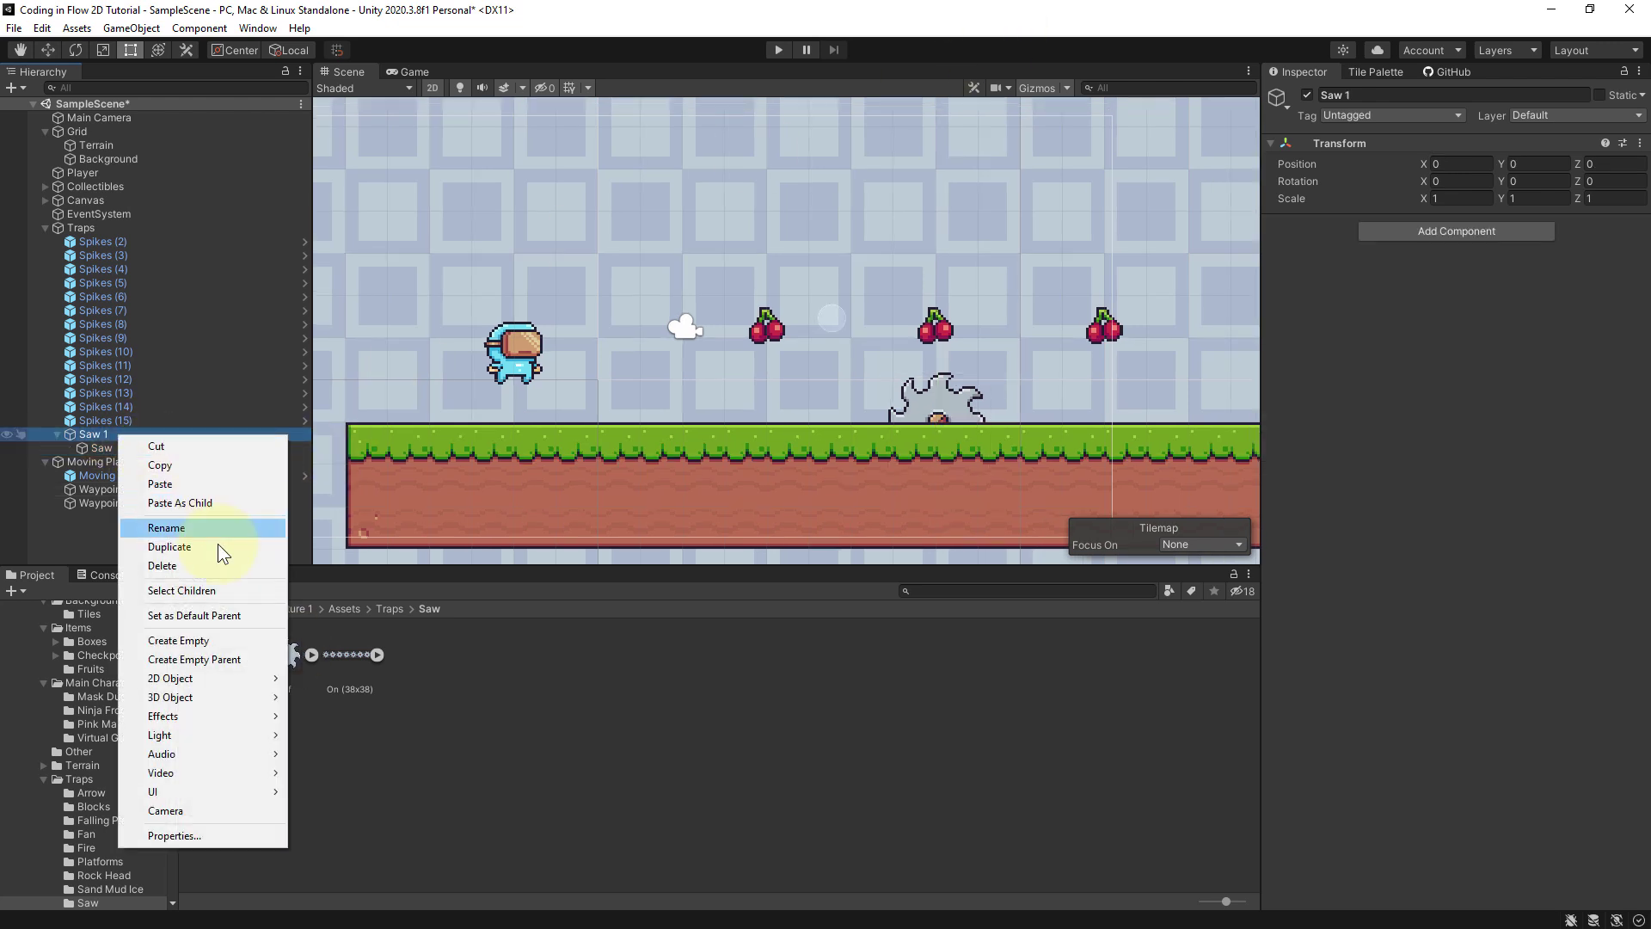
{"action": "left_click", "coordinate": [220, 640]}
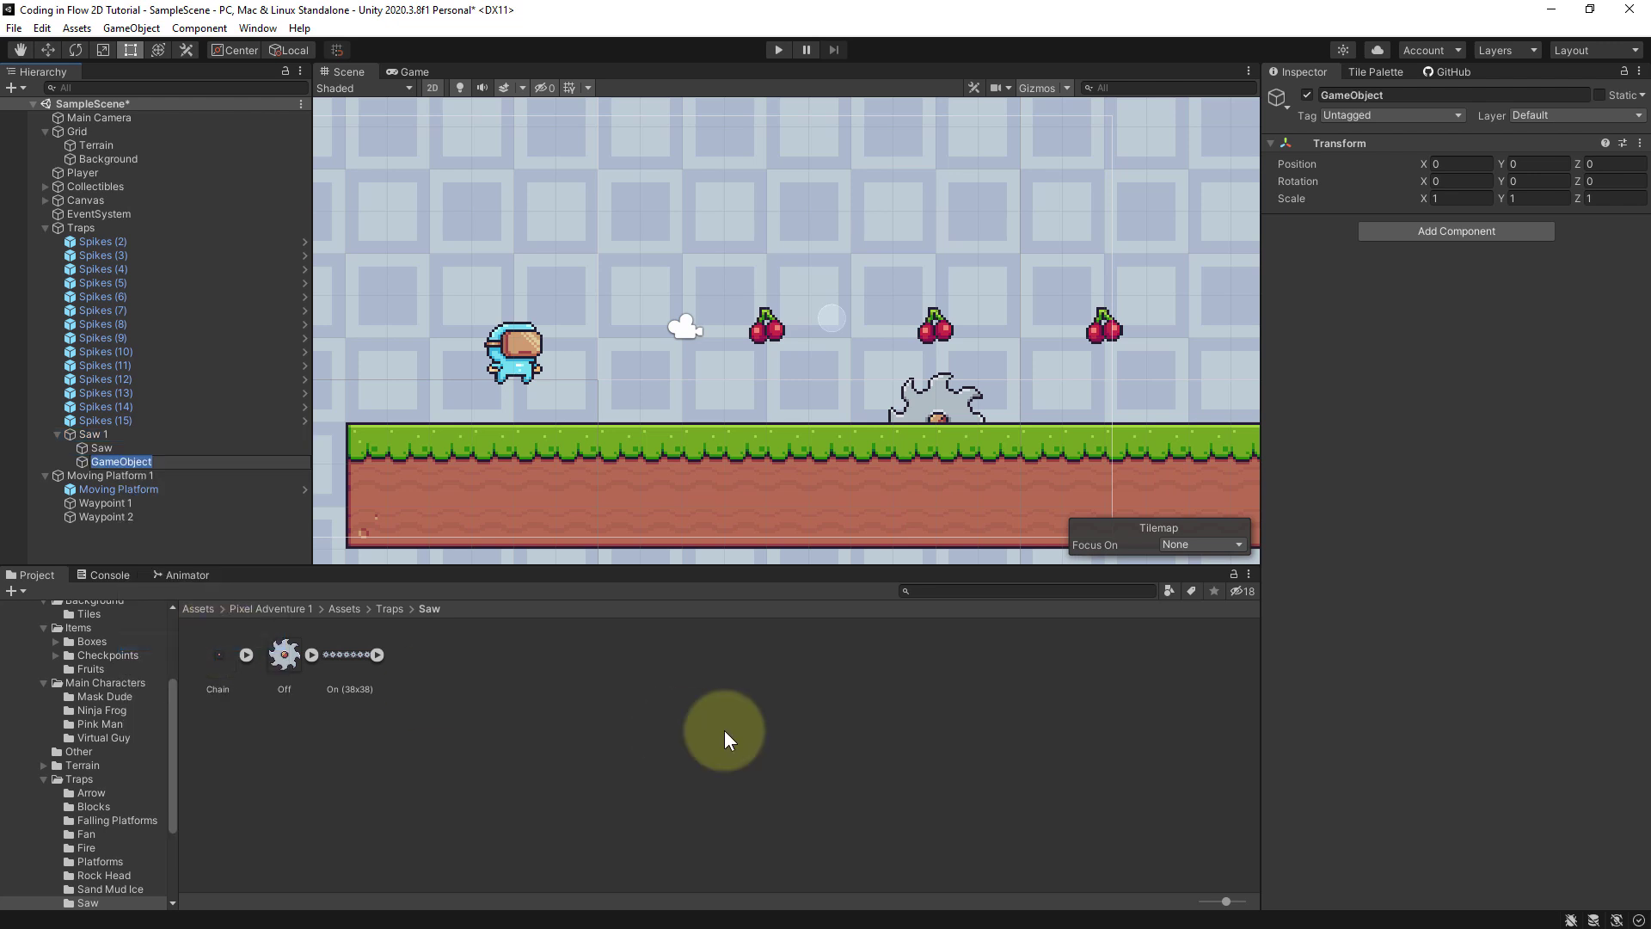
{"action": "type", "text": "Waypoint"}
{"action": "key", "text": "Return"}
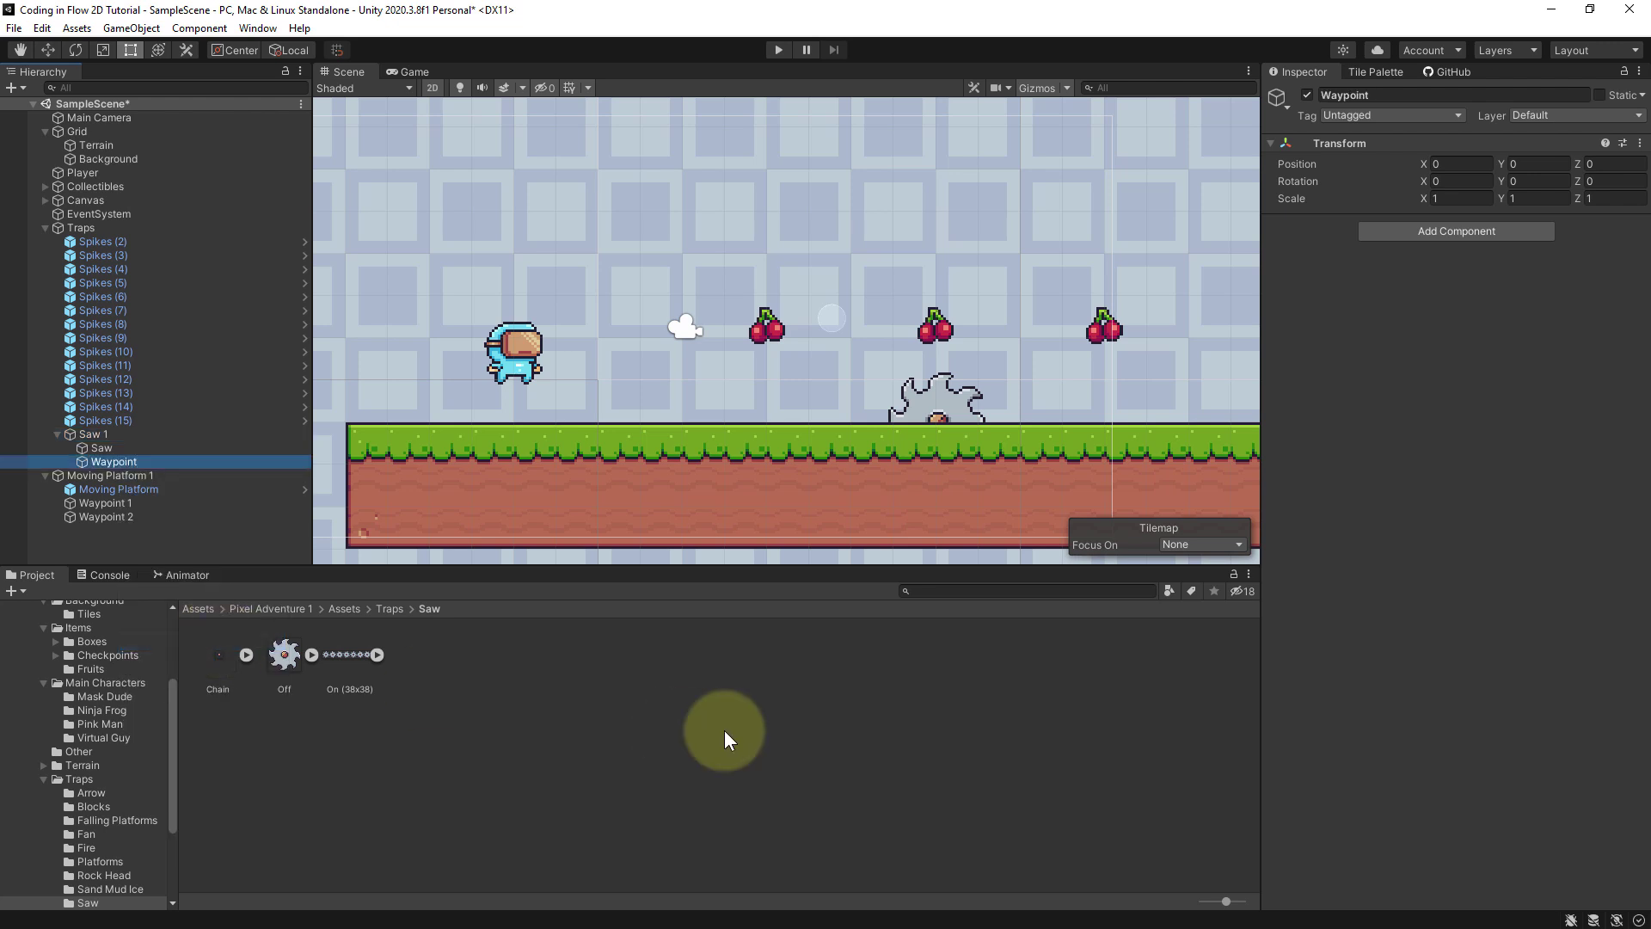
{"action": "key", "text": "F2"}
{"action": "key", "text": "End"}
{"action": "type", "text": "1"}
{"action": "key", "text": "Return"}
Step: Mark Waypoint 1 with a purple diamond icon and duplicate it as Waypoint 2
{"action": "left_click", "coordinate": [1281, 98]}
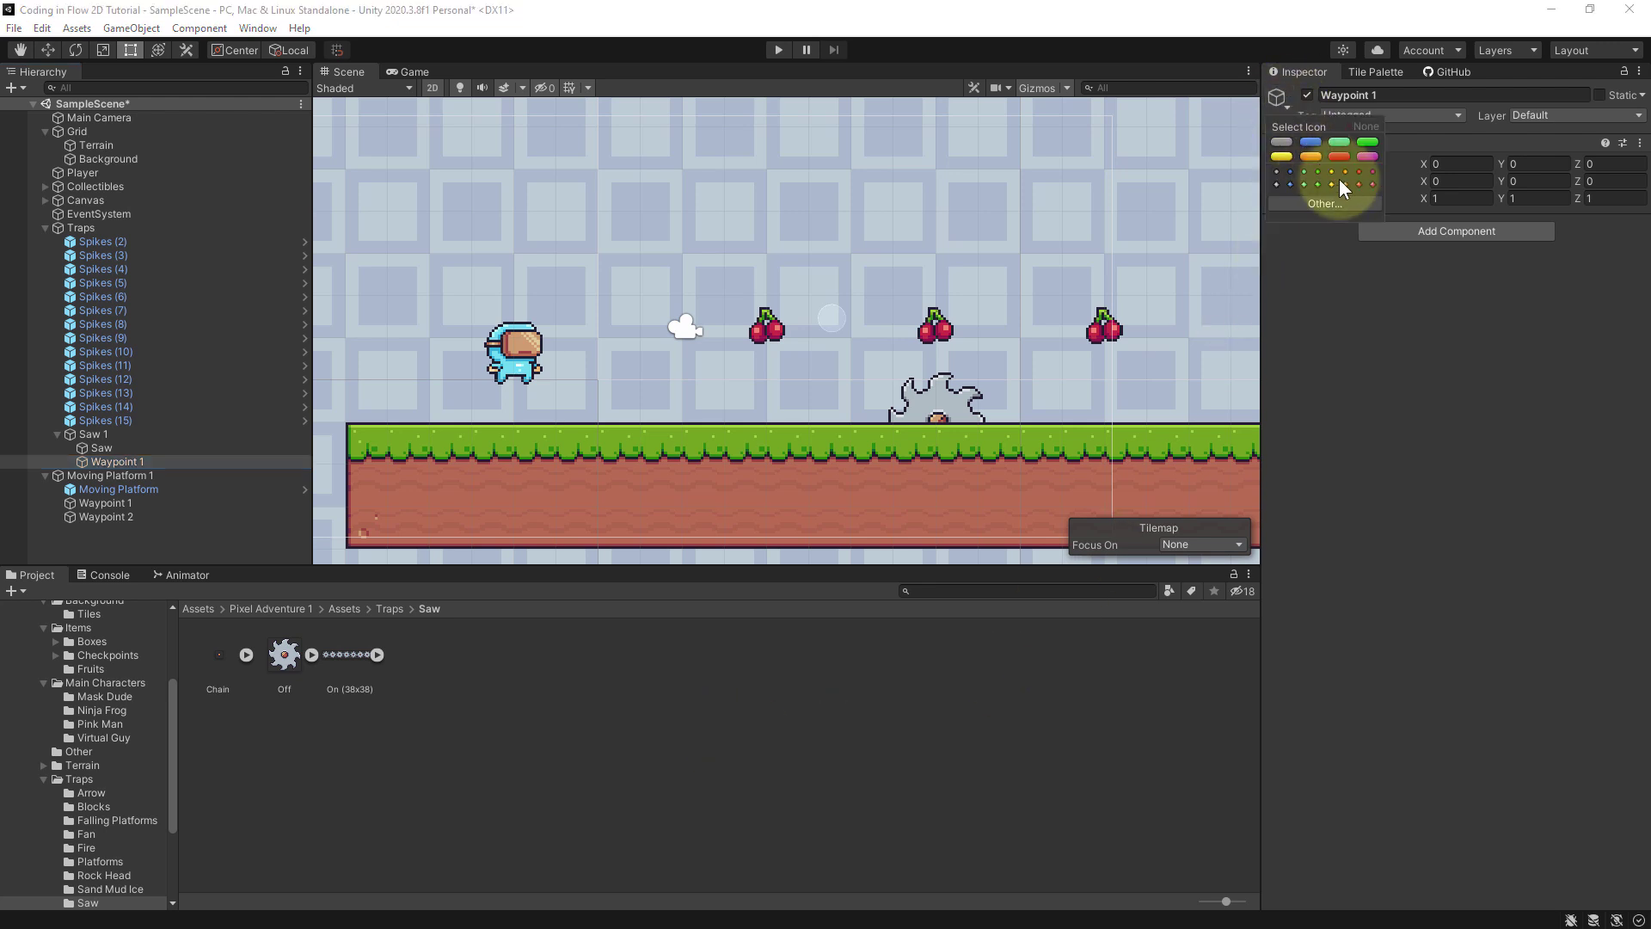
{"action": "left_click", "coordinate": [1373, 184]}
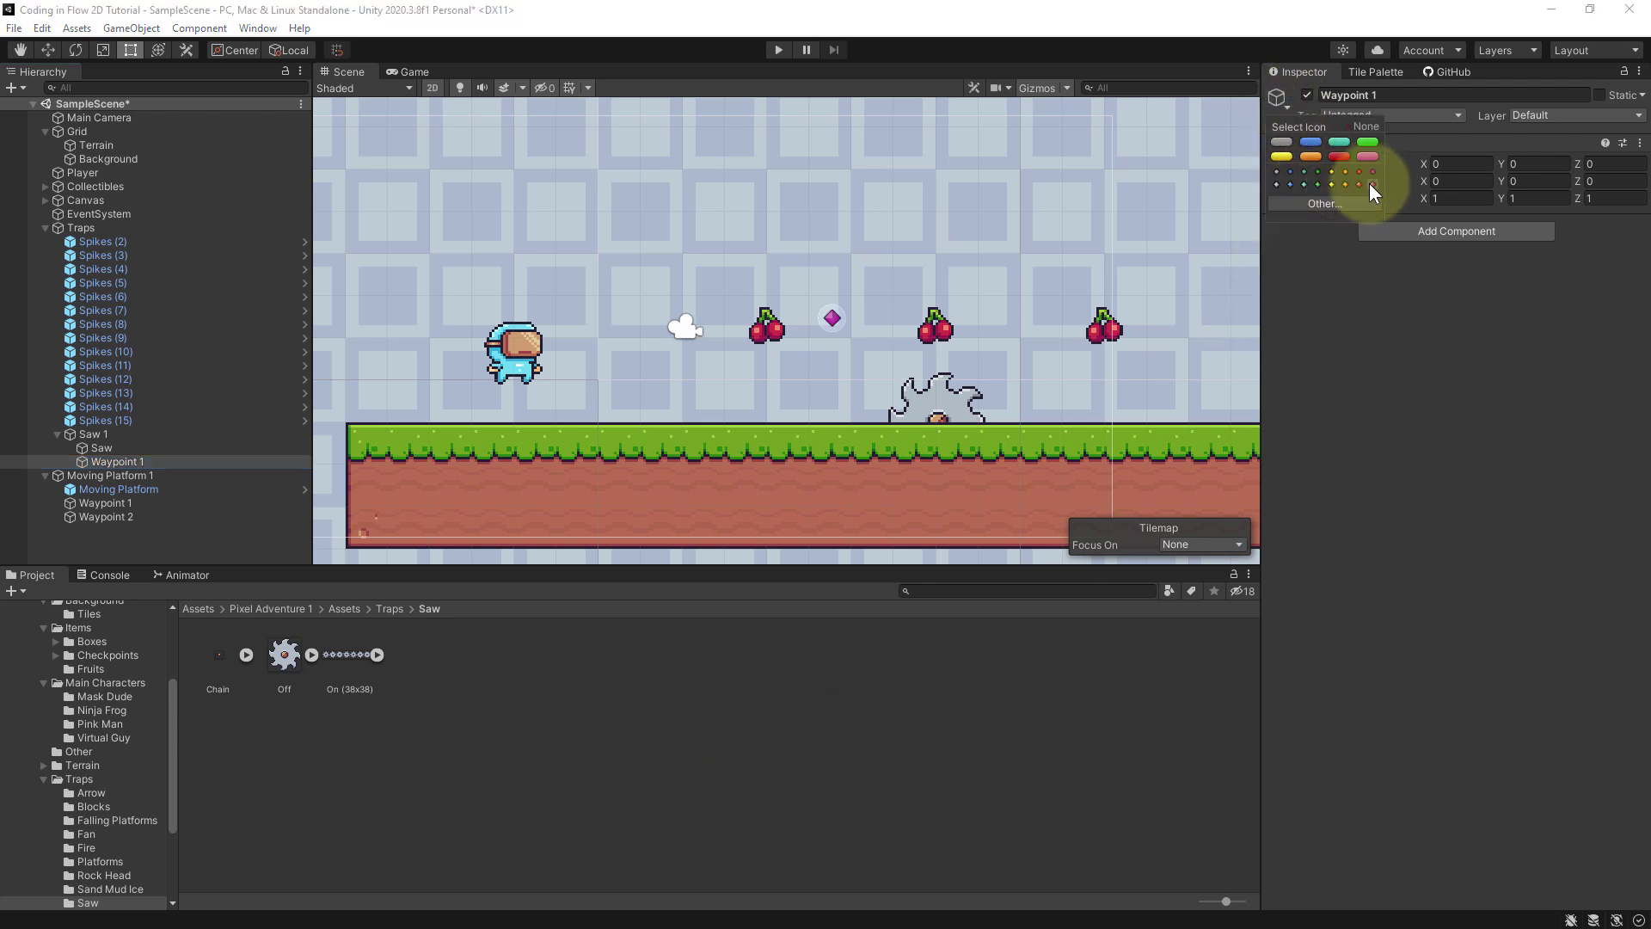
{"action": "left_click", "coordinate": [167, 459]}
{"action": "key", "text": "ctrl+d"}
{"action": "key", "text": "F2"}
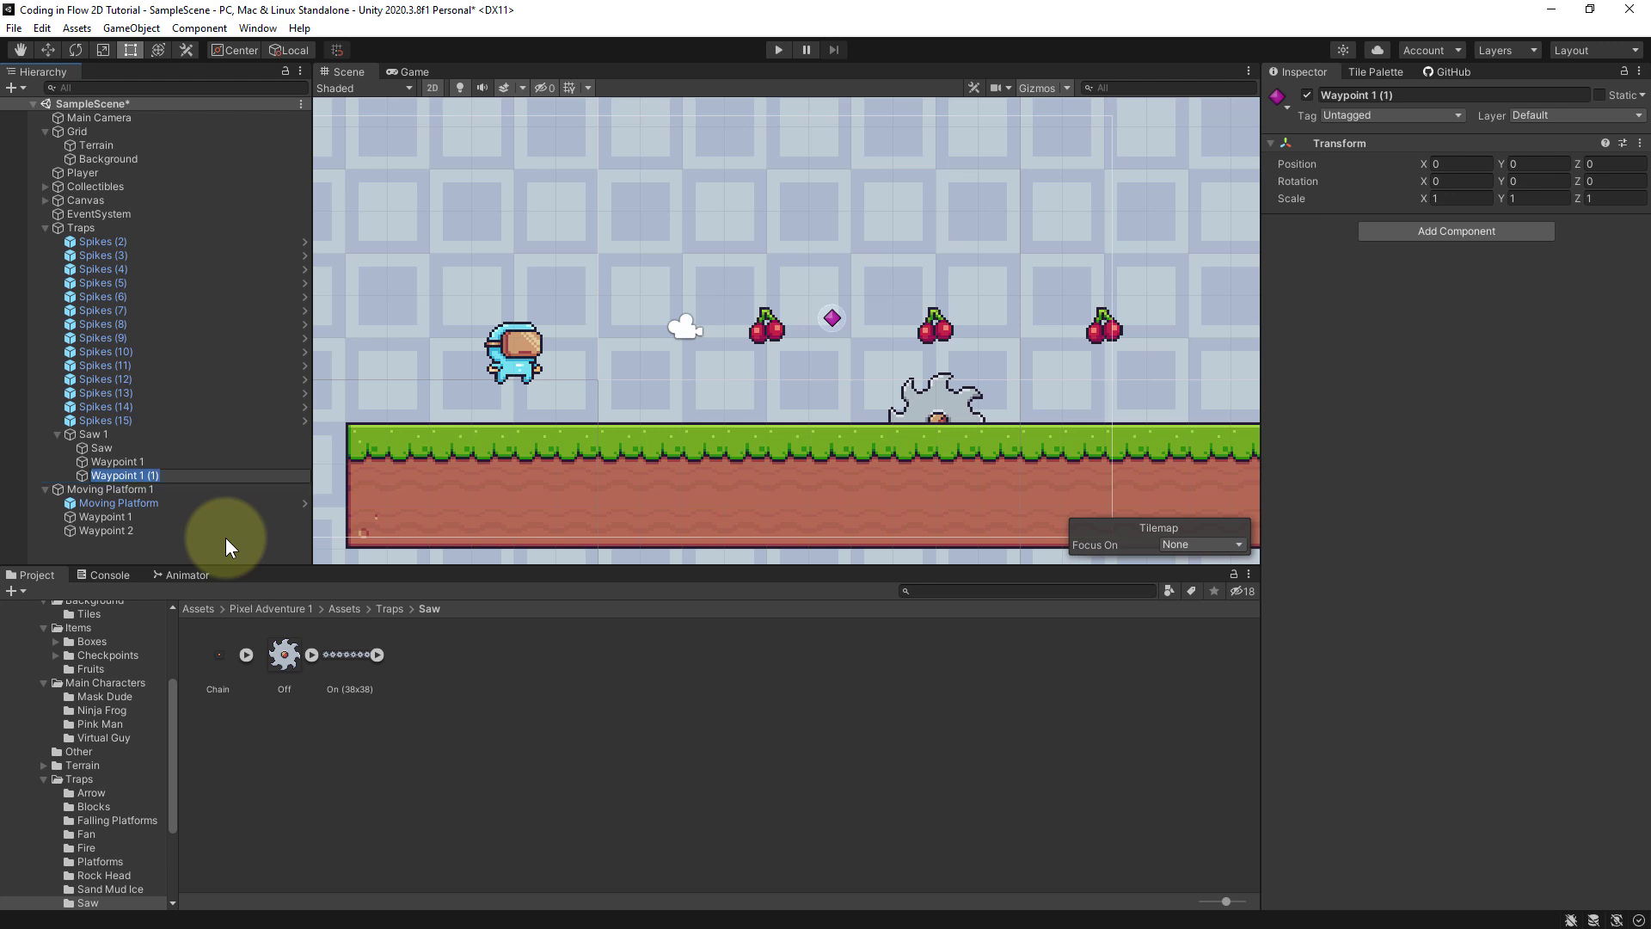
{"action": "key", "text": "End"}
{"action": "key", "text": "BackSpace"}
{"action": "key", "text": "BackSpace"}
{"action": "key", "text": "BackSpace"}
{"action": "key", "text": "BackSpace"}
{"action": "key", "text": "BackSpace"}
{"action": "type", "text": "2"}
{"action": "key", "text": "Return"}
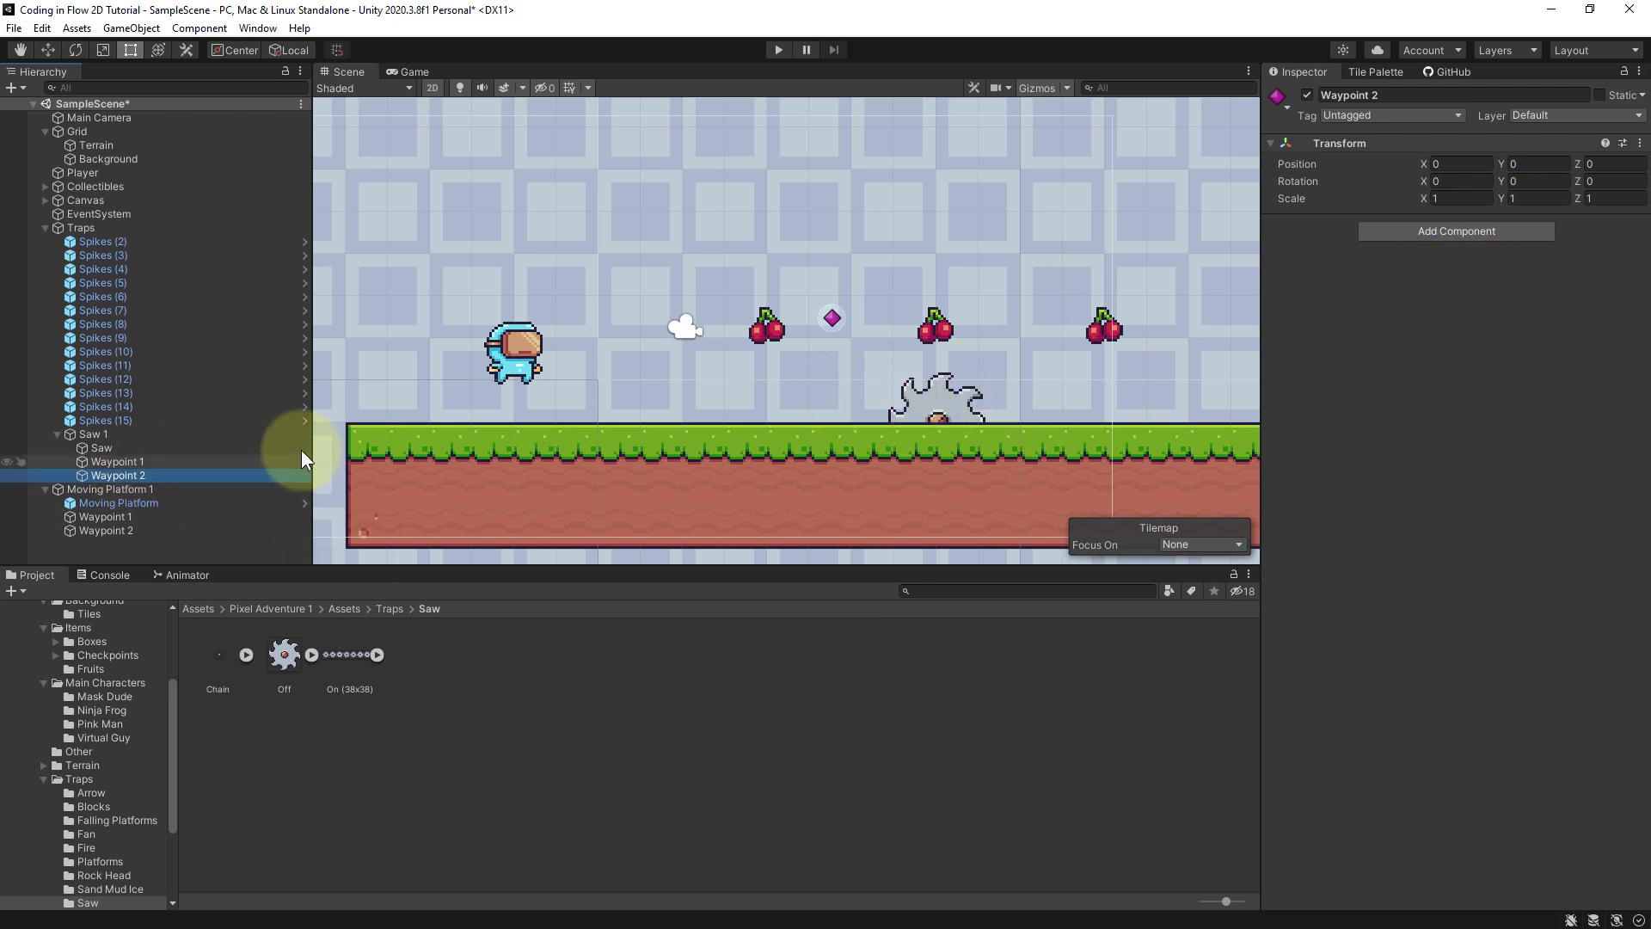
Step: Copy the Saw's Y position -2.48 into both waypoints' Y fields
{"action": "left_click", "coordinate": [132, 446]}
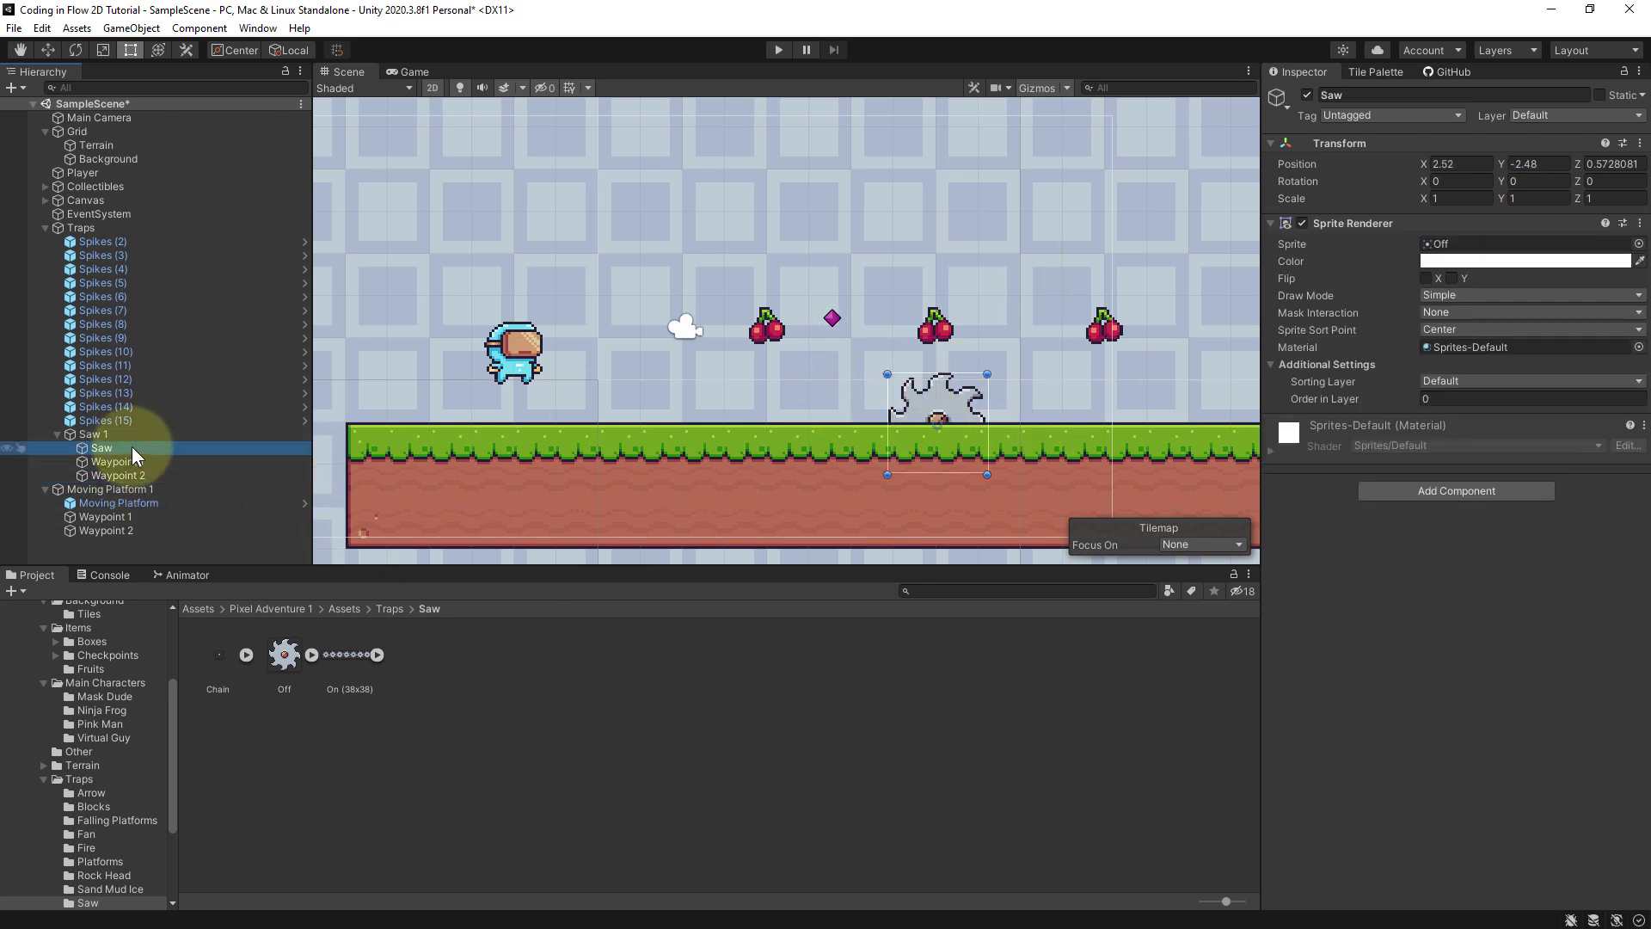
{"action": "left_click", "coordinate": [1547, 171]}
{"action": "key", "text": "ctrl+c"}
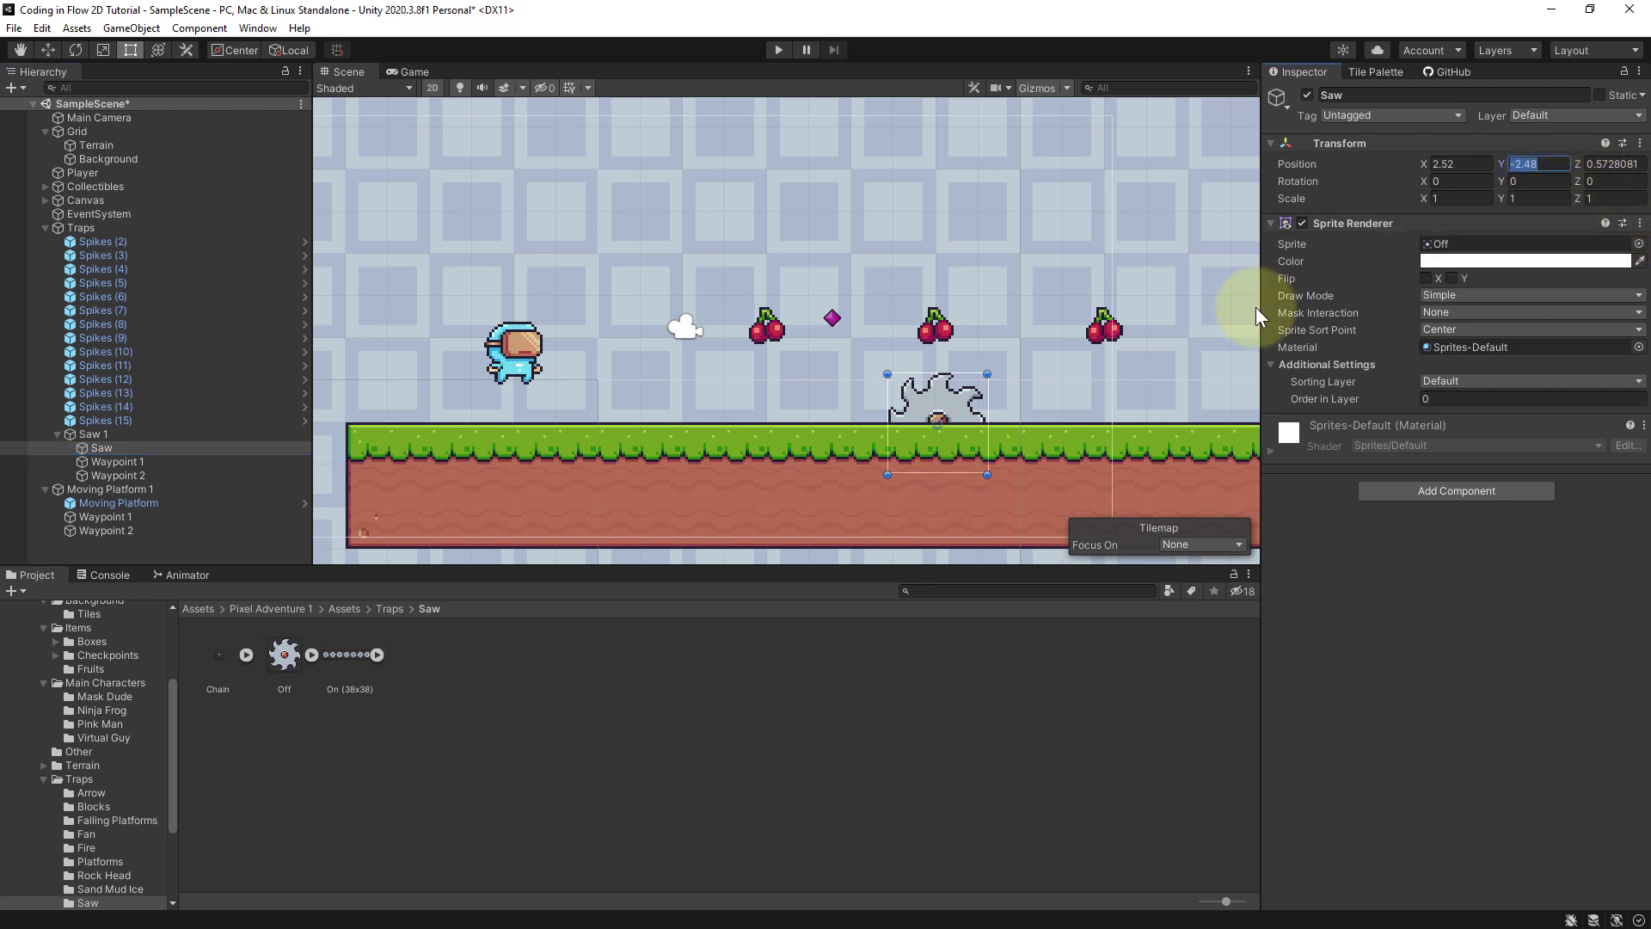
{"action": "left_click", "coordinate": [108, 461]}
{"action": "left_click", "coordinate": [115, 474], "text": "ctrl"}
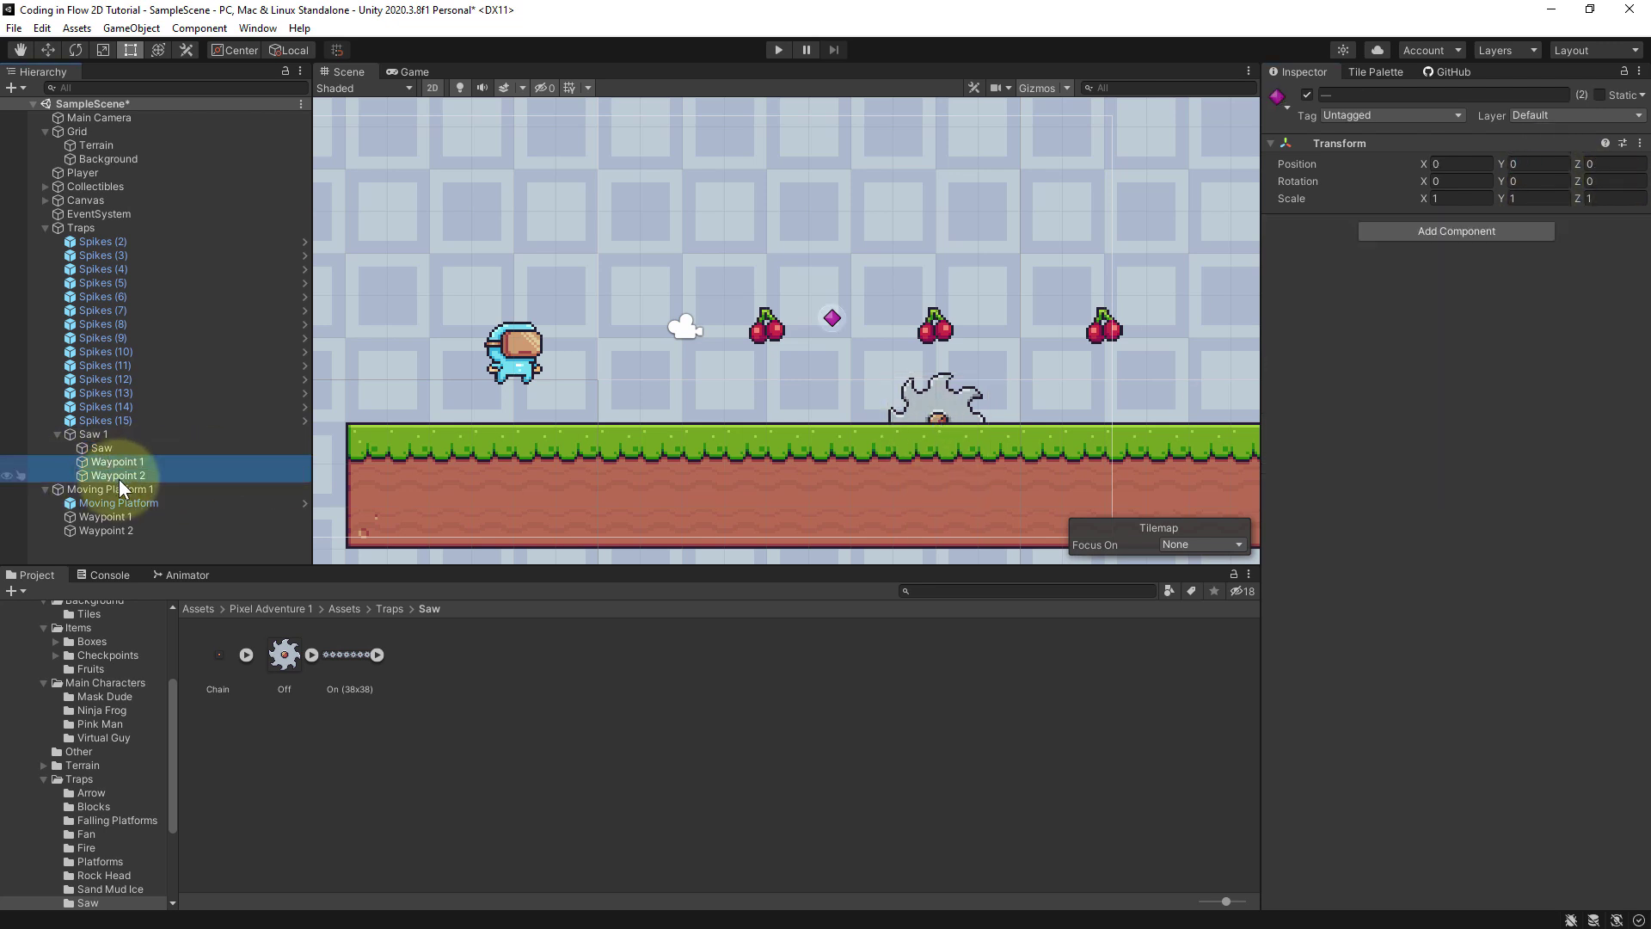
{"action": "left_click", "coordinate": [1544, 165]}
{"action": "key", "text": "ctrl+v"}
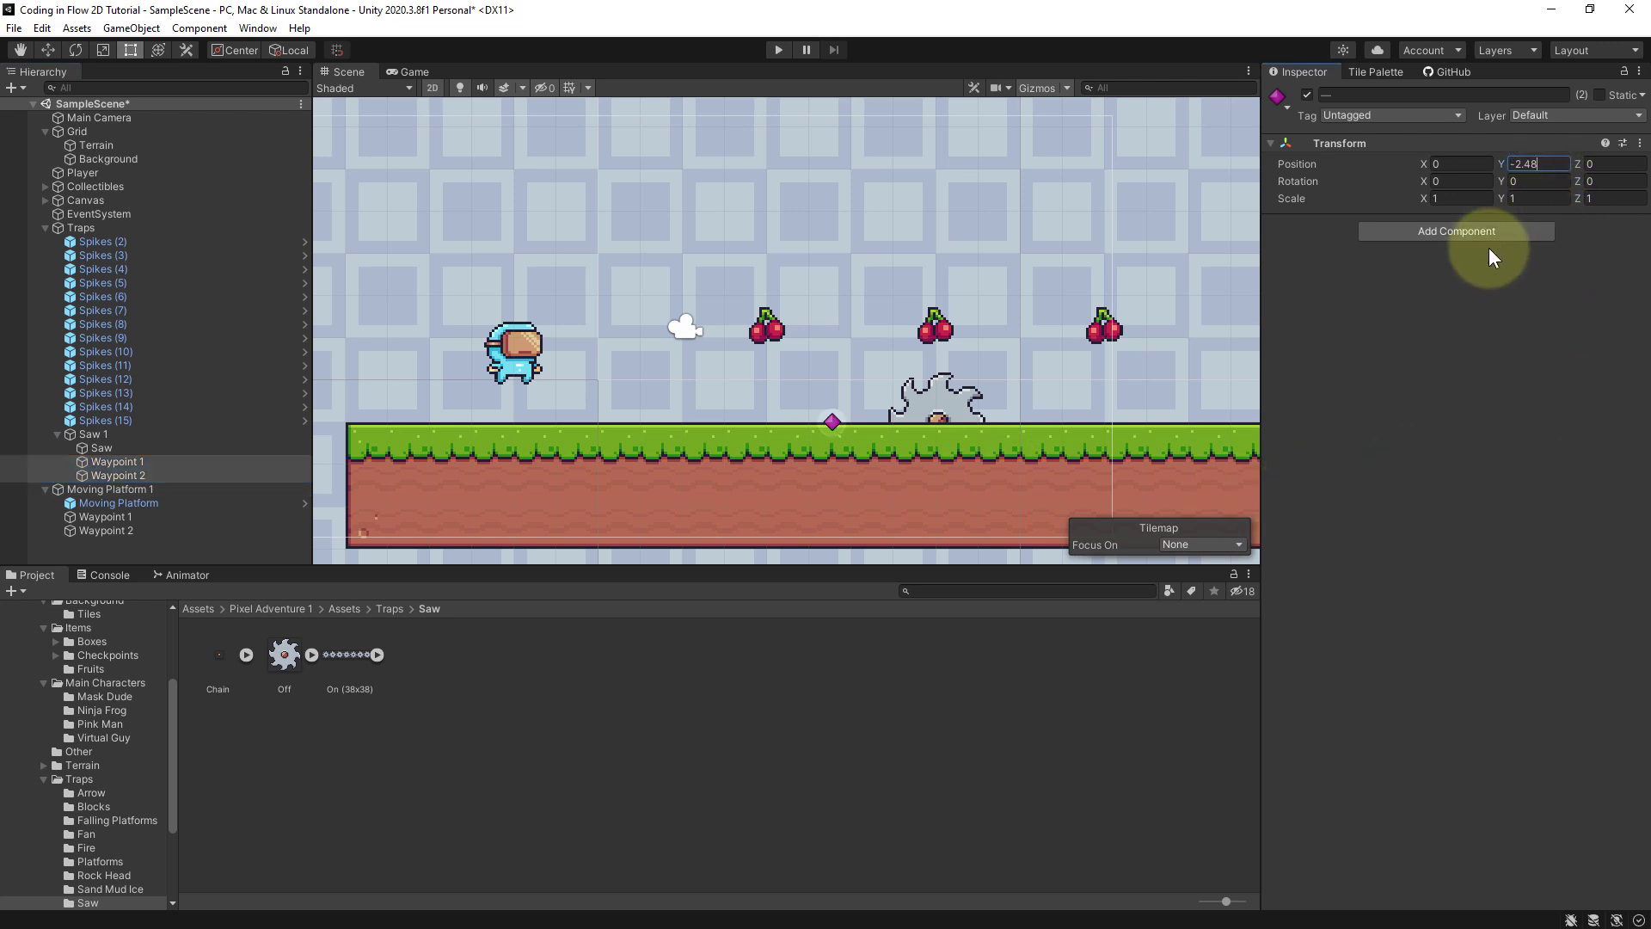
Step: Drag Waypoint 1 along the ground to the left of the saw
{"action": "middle_click_drag", "start_coordinate": [1100, 374], "coordinate": [843, 329]}
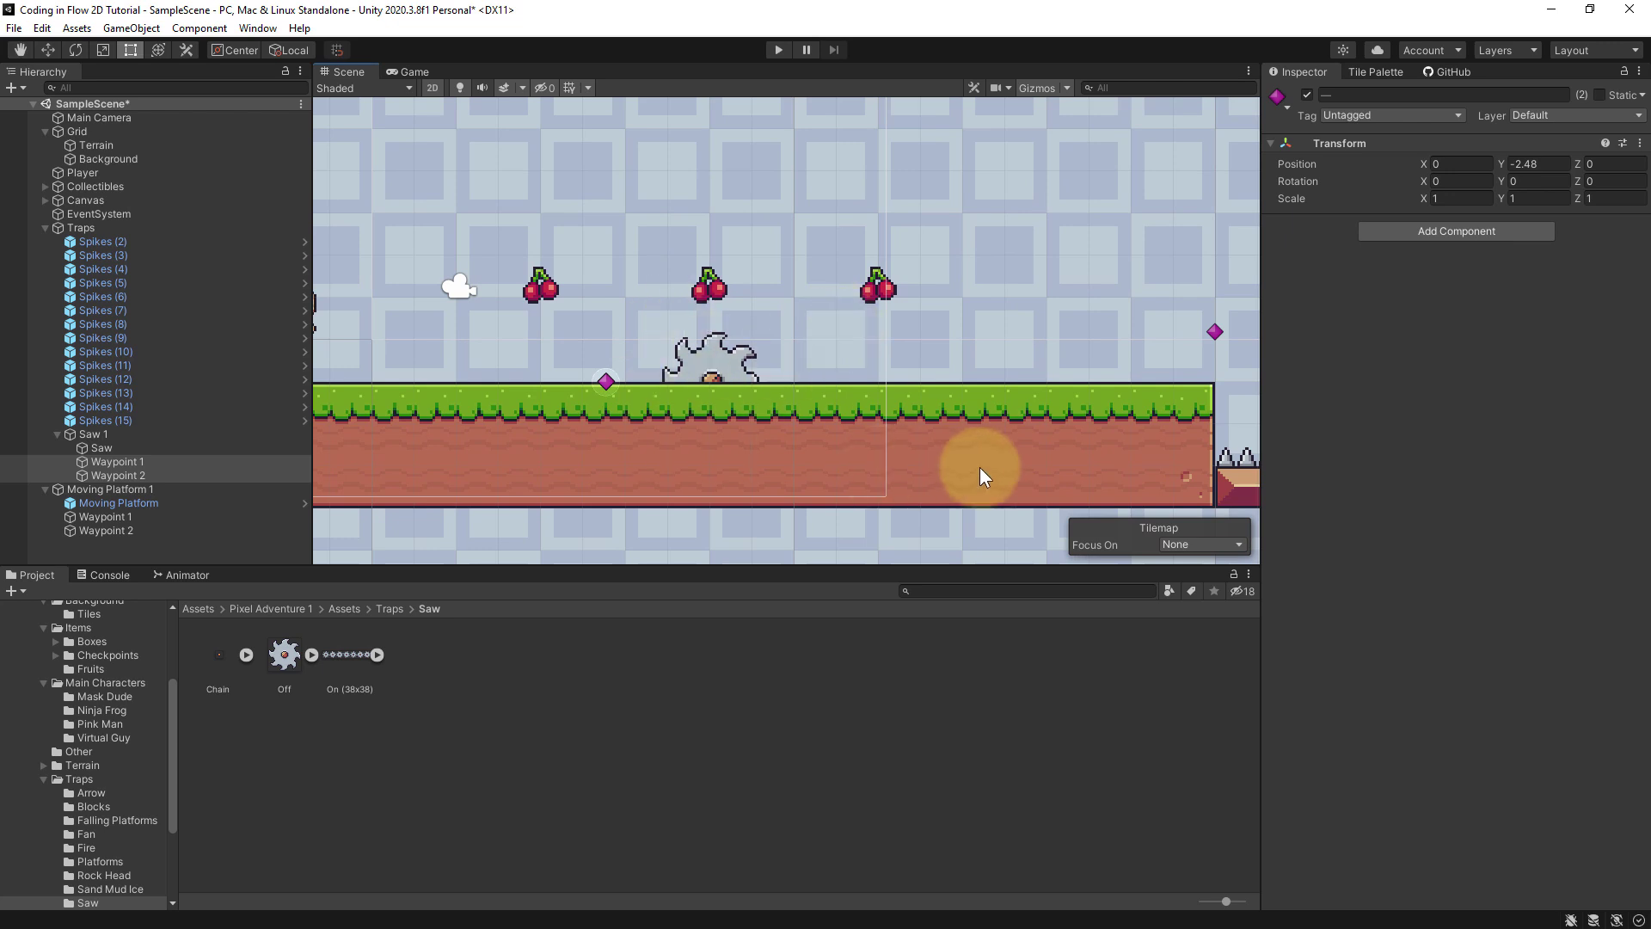
{"action": "left_click", "coordinate": [158, 461]}
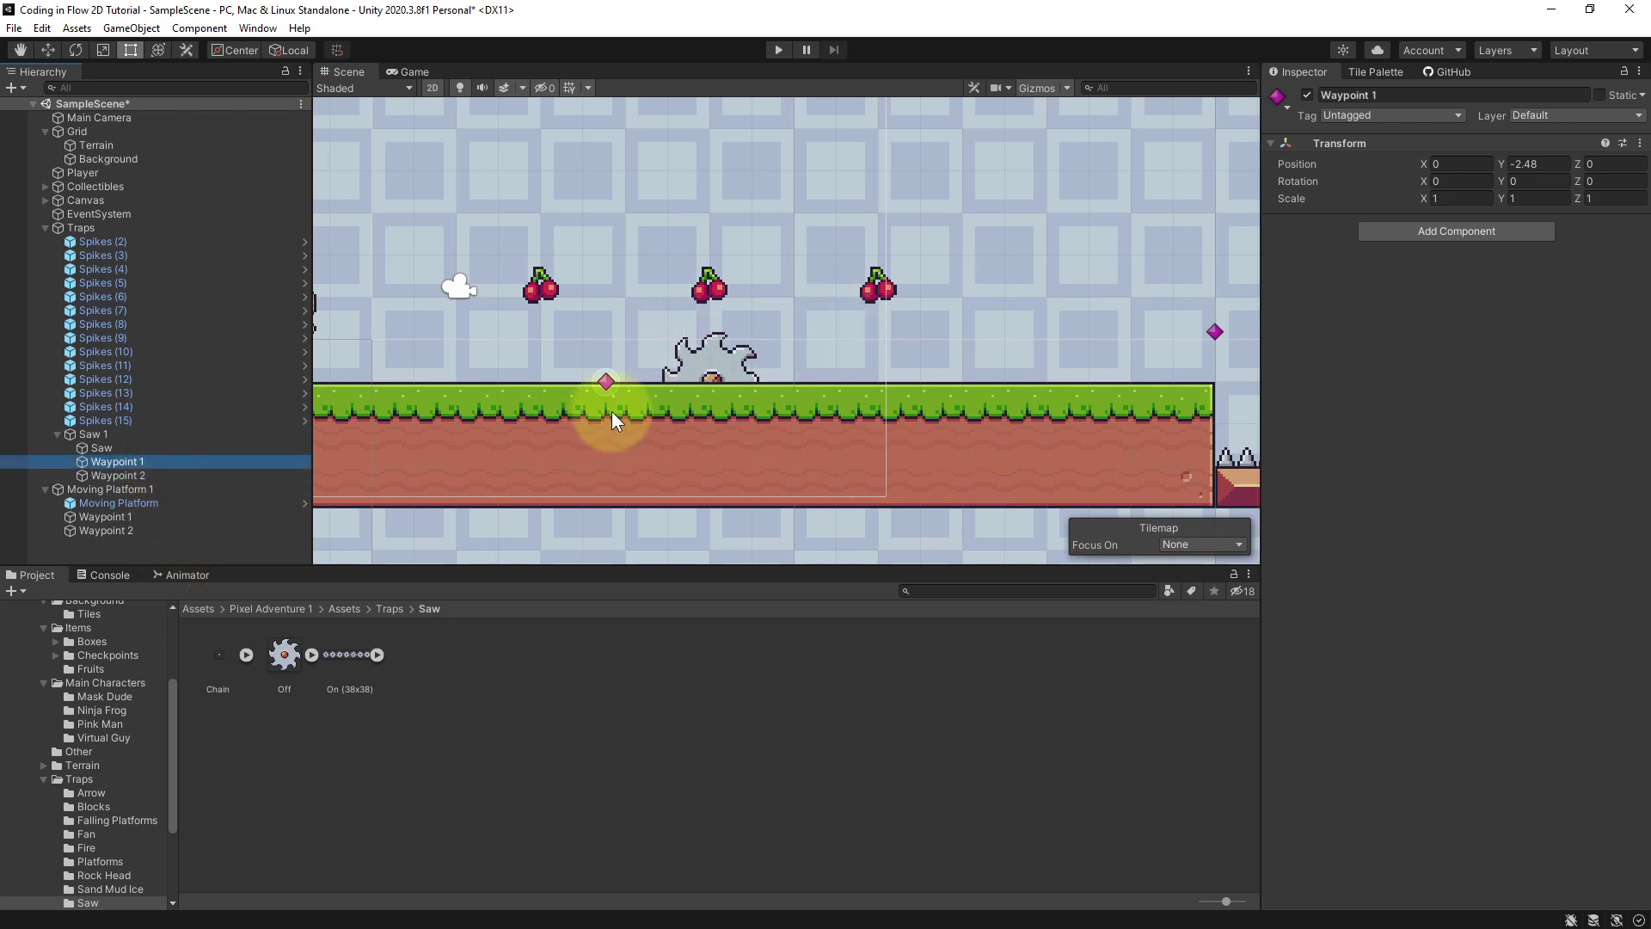
{"action": "key", "text": "w"}
{"action": "left_click_drag", "start_coordinate": [672, 383], "coordinate": [946, 387]}
{"action": "left_click", "coordinate": [165, 475]}
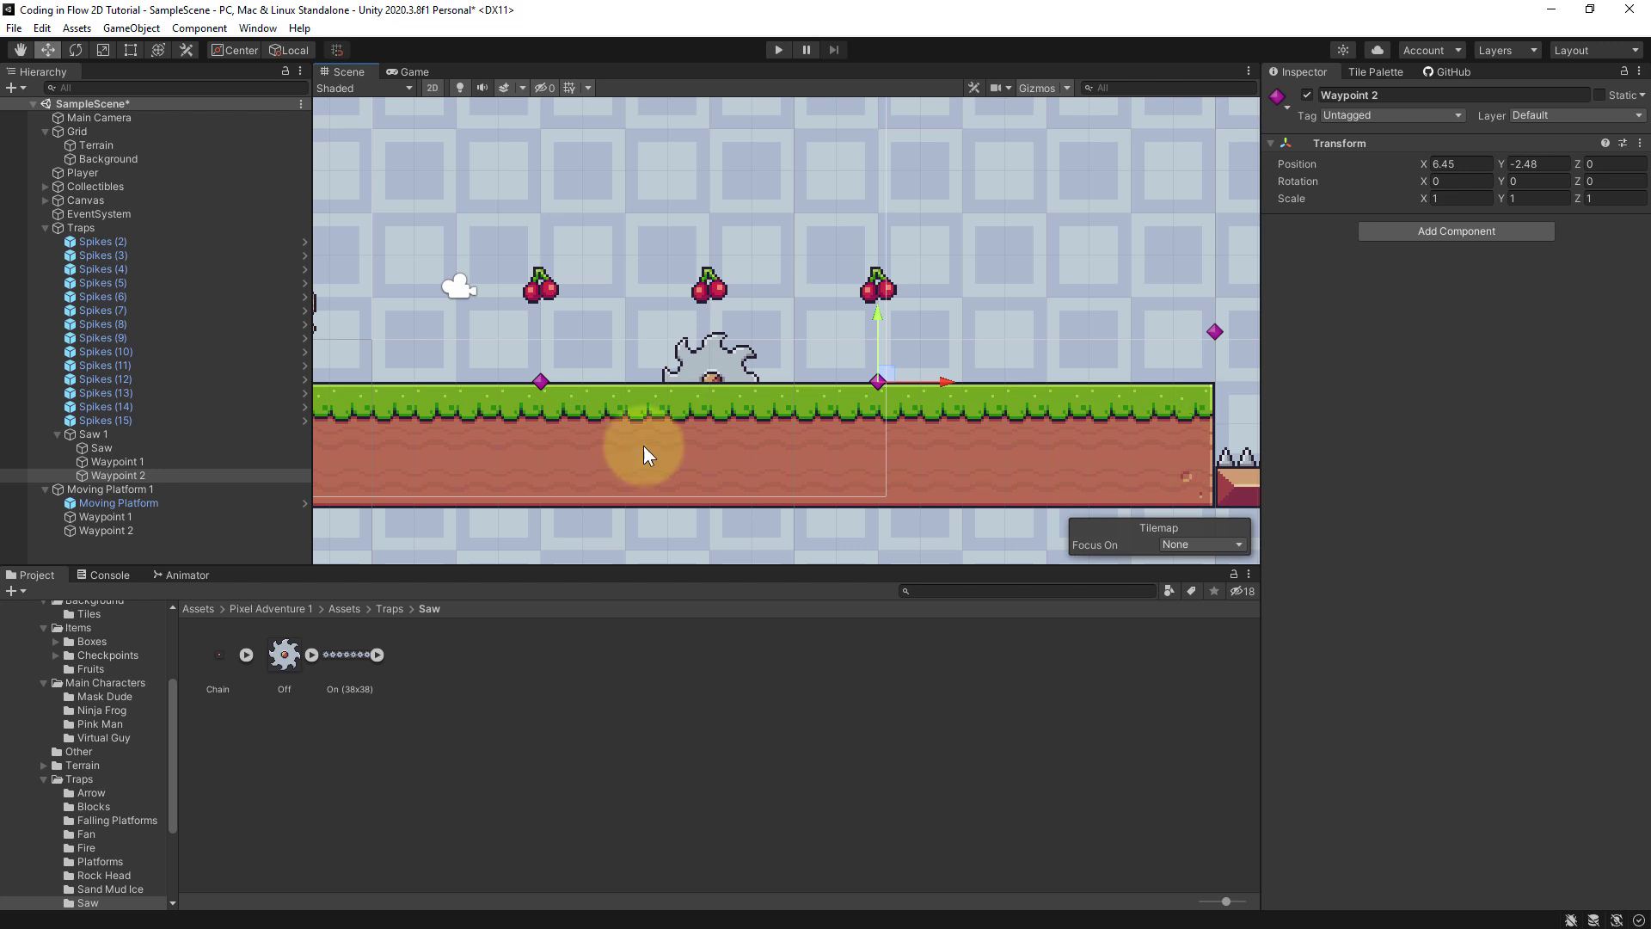
Step: Add a Waypoint Follower component with speed 2 to the Saw
{"action": "left_click", "coordinate": [192, 447]}
{"action": "left_click", "coordinate": [1481, 492]}
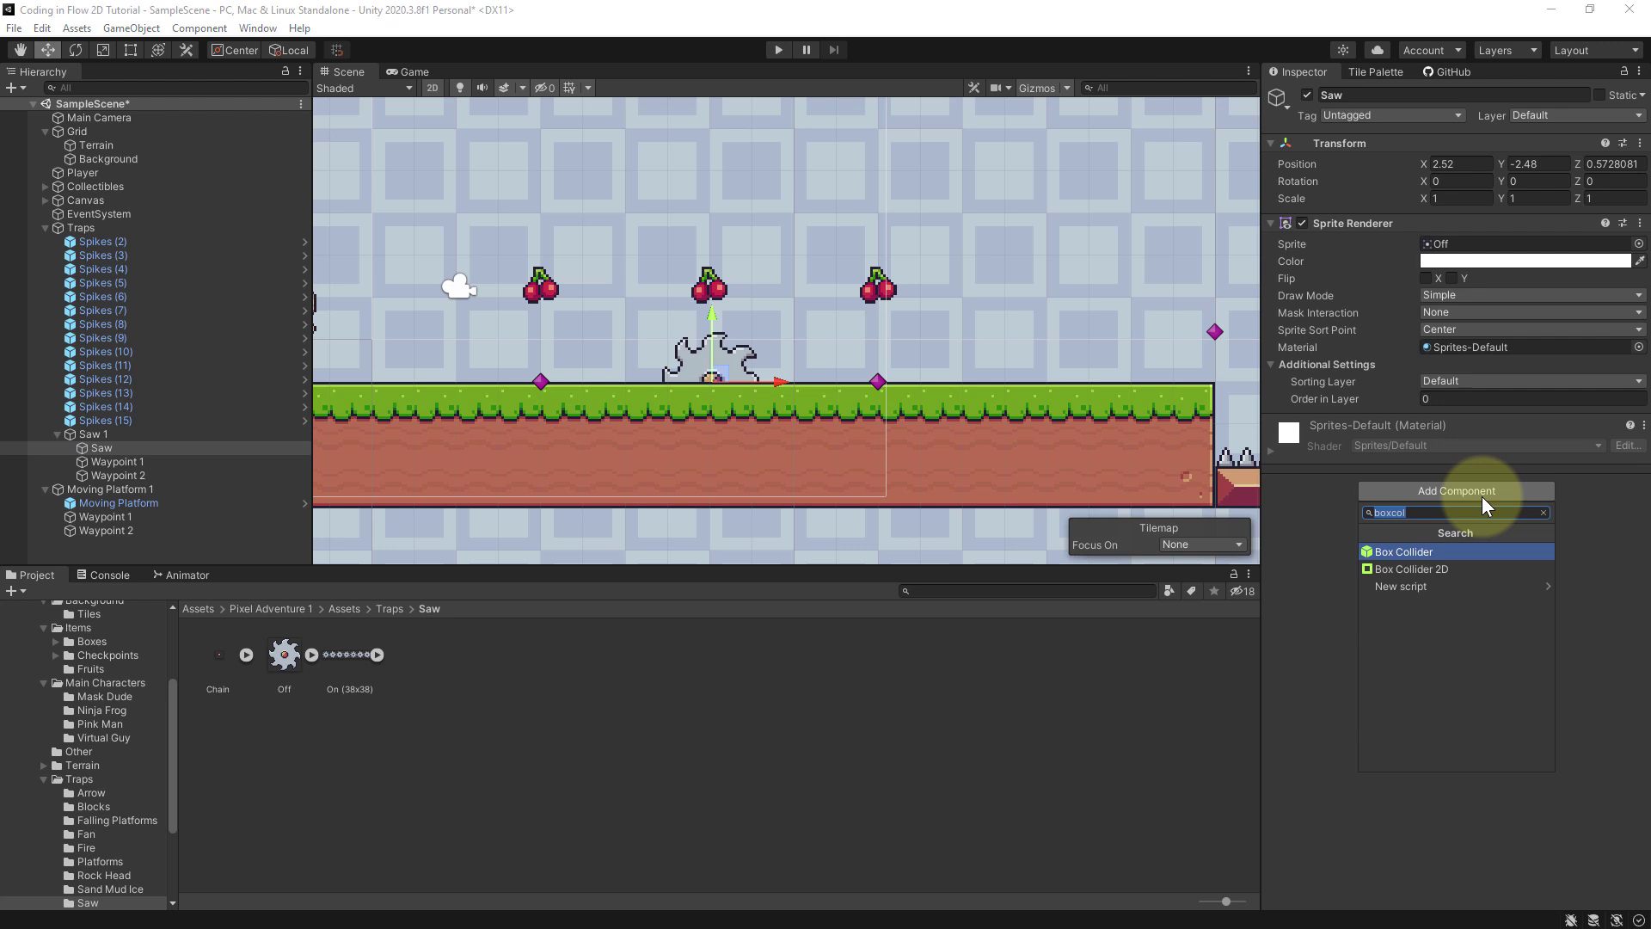
{"action": "type", "text": "waypoi"}
{"action": "key", "text": "Return"}
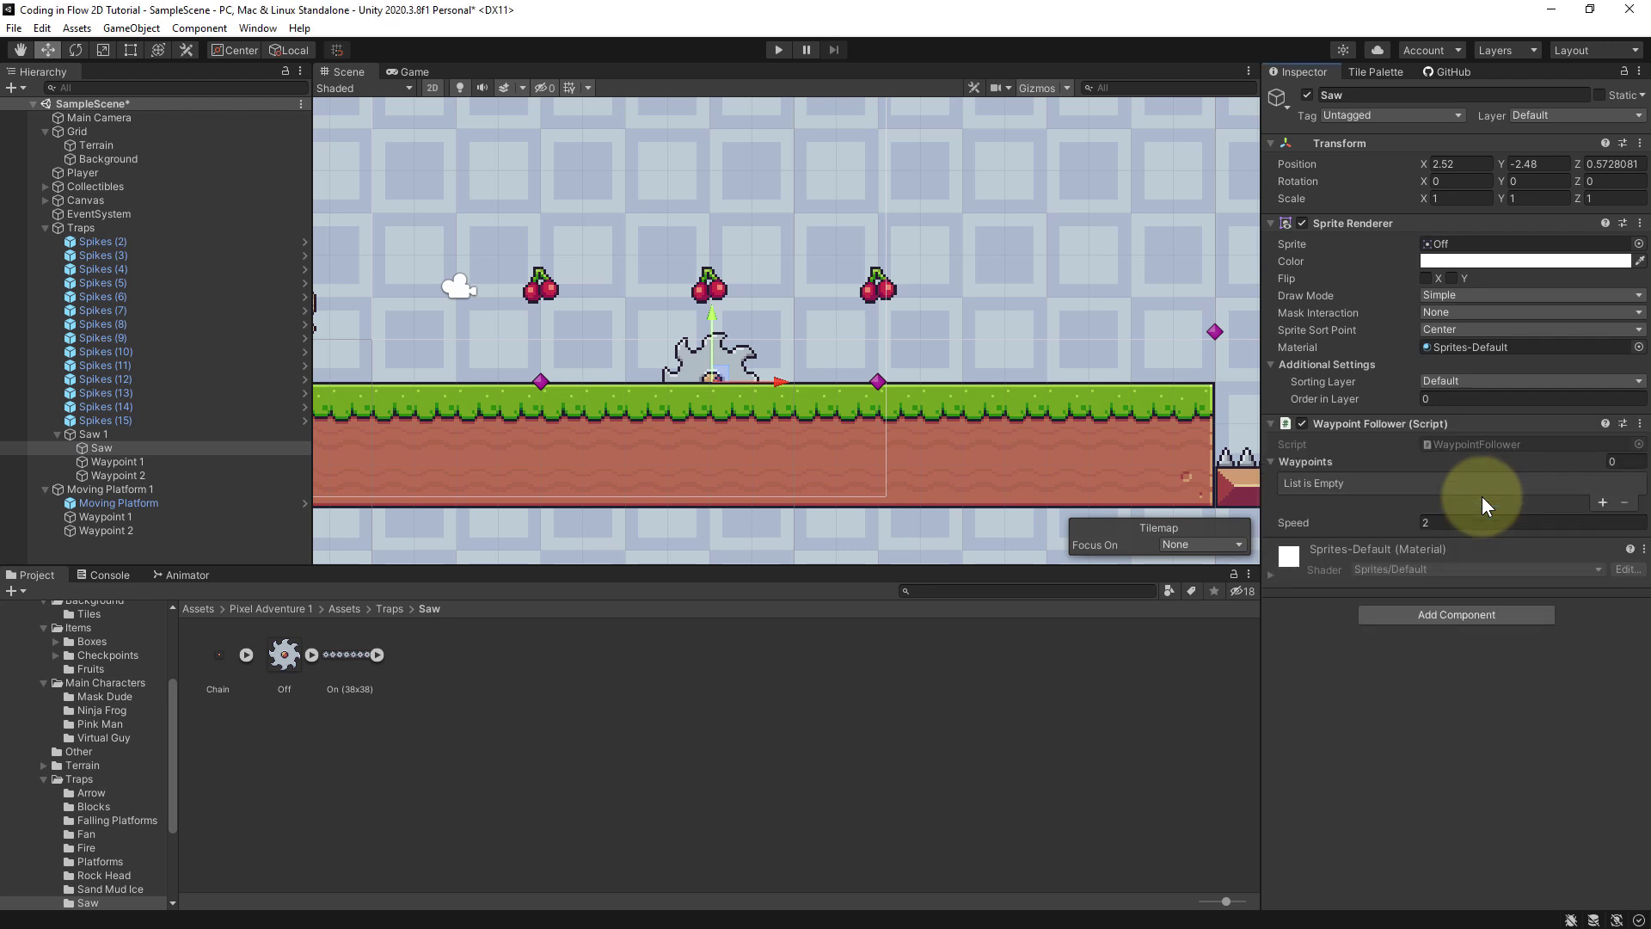
Step: Fill the Waypoints list with Waypoint 1 and Waypoint 2, then enter play mode
{"action": "left_click", "coordinate": [1602, 502]}
{"action": "left_click", "coordinate": [1601, 503]}
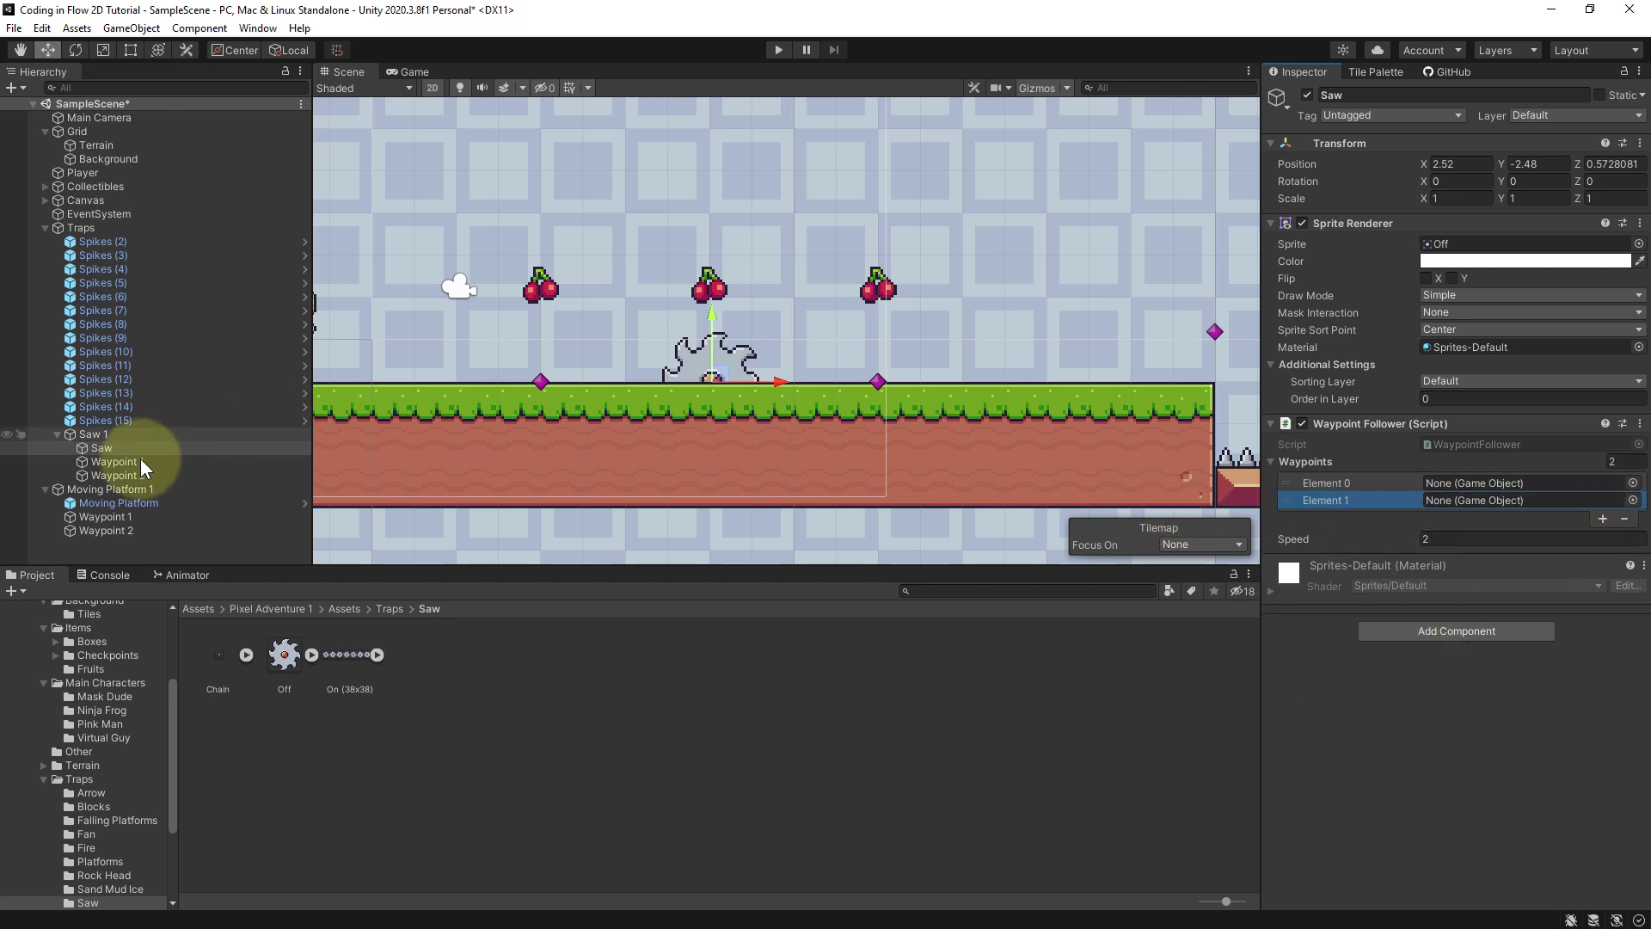
{"action": "left_click_drag", "start_coordinate": [141, 460], "coordinate": [1461, 482]}
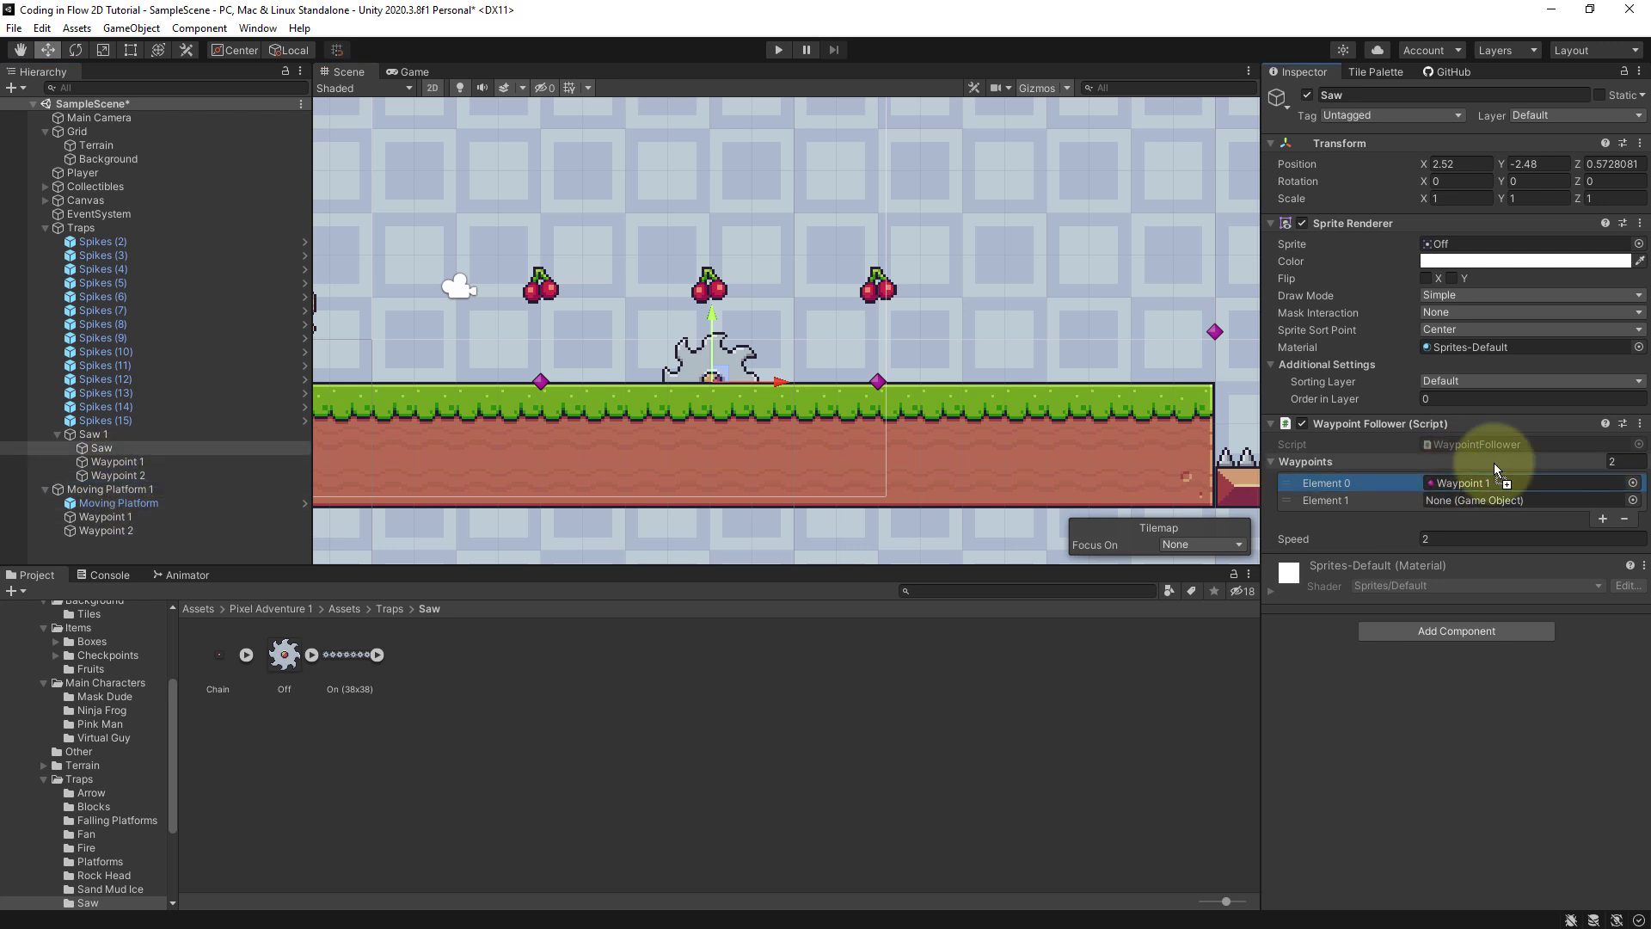
{"action": "left_click_drag", "start_coordinate": [1494, 465], "coordinate": [1472, 500]}
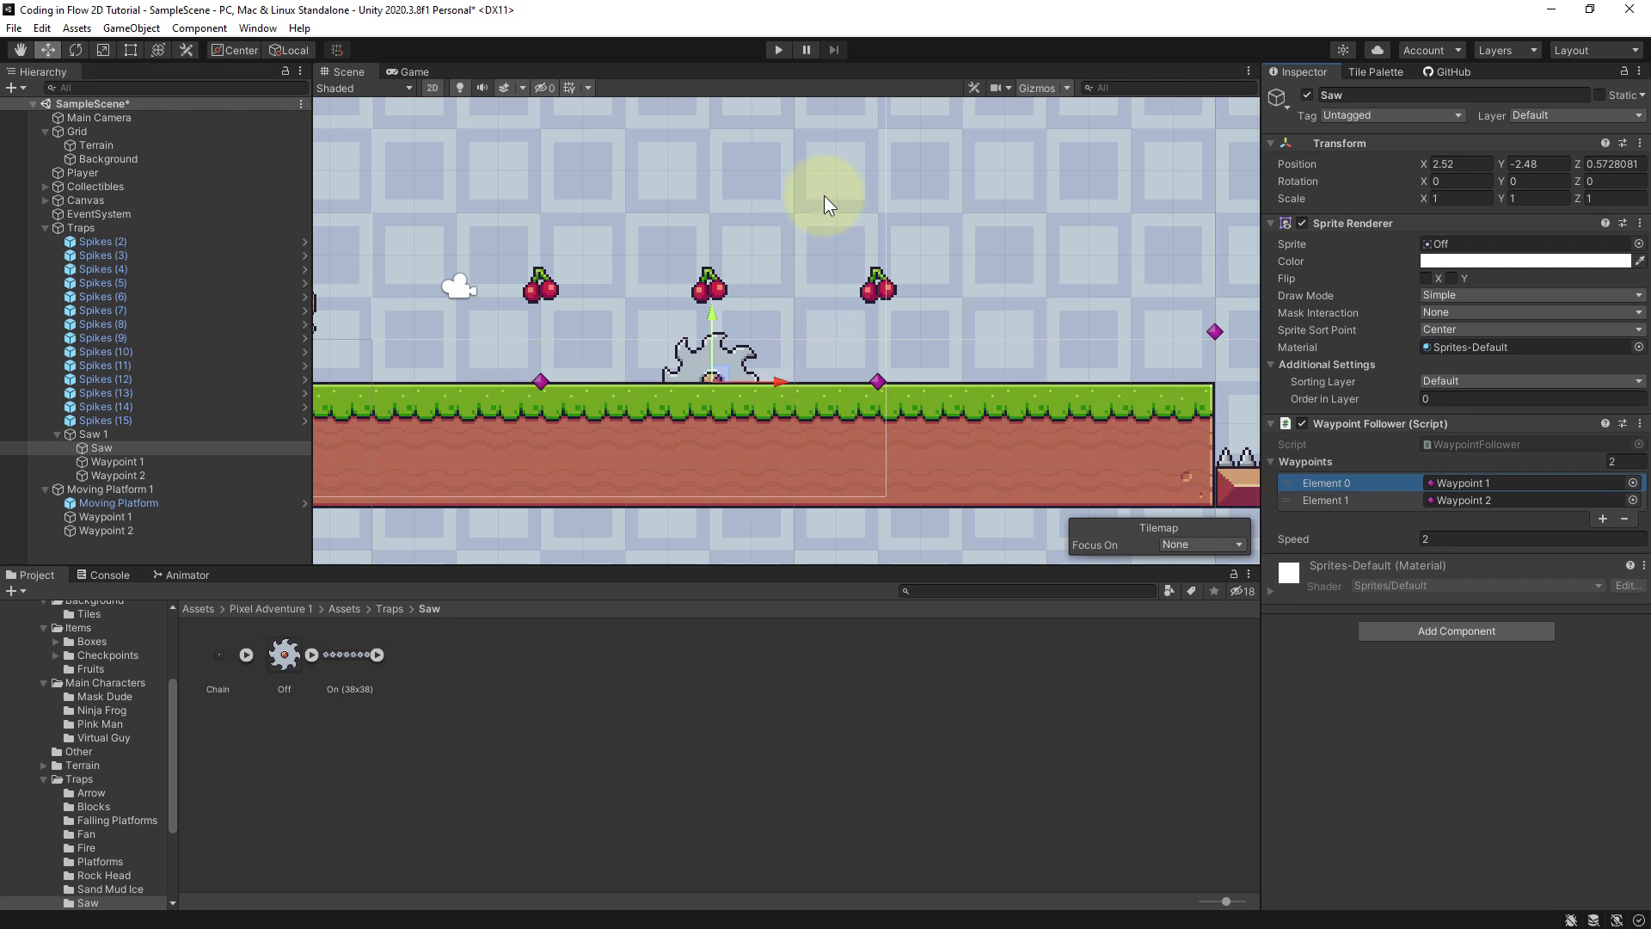
{"action": "left_click", "coordinate": [777, 50]}
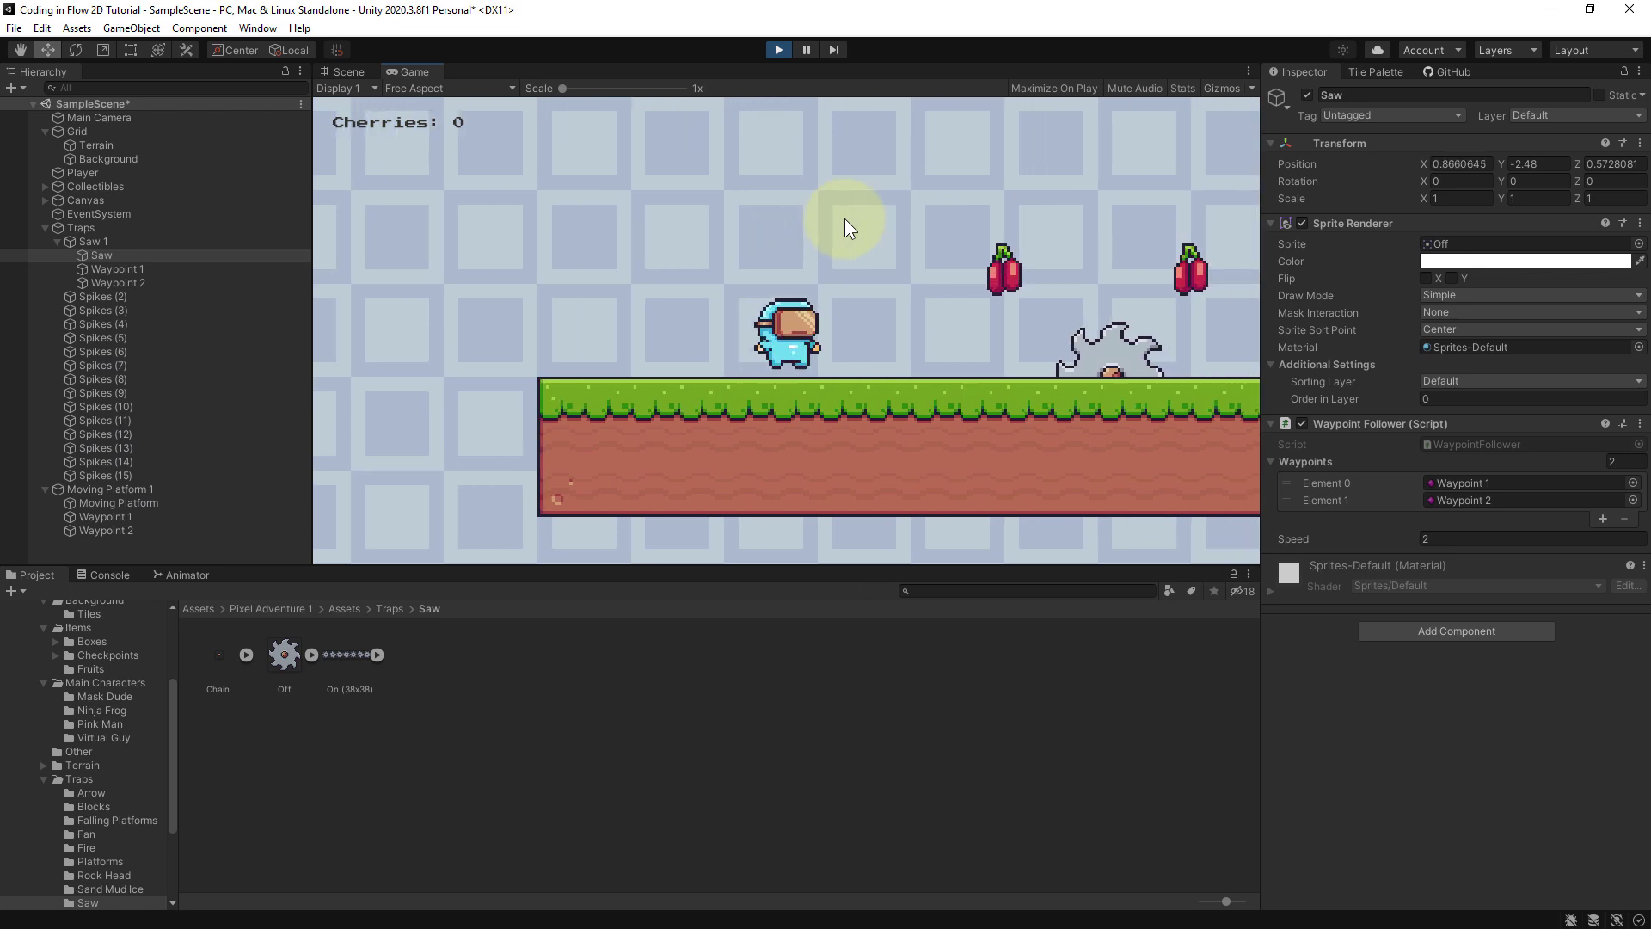
{"action": "key", "text": "Right"}
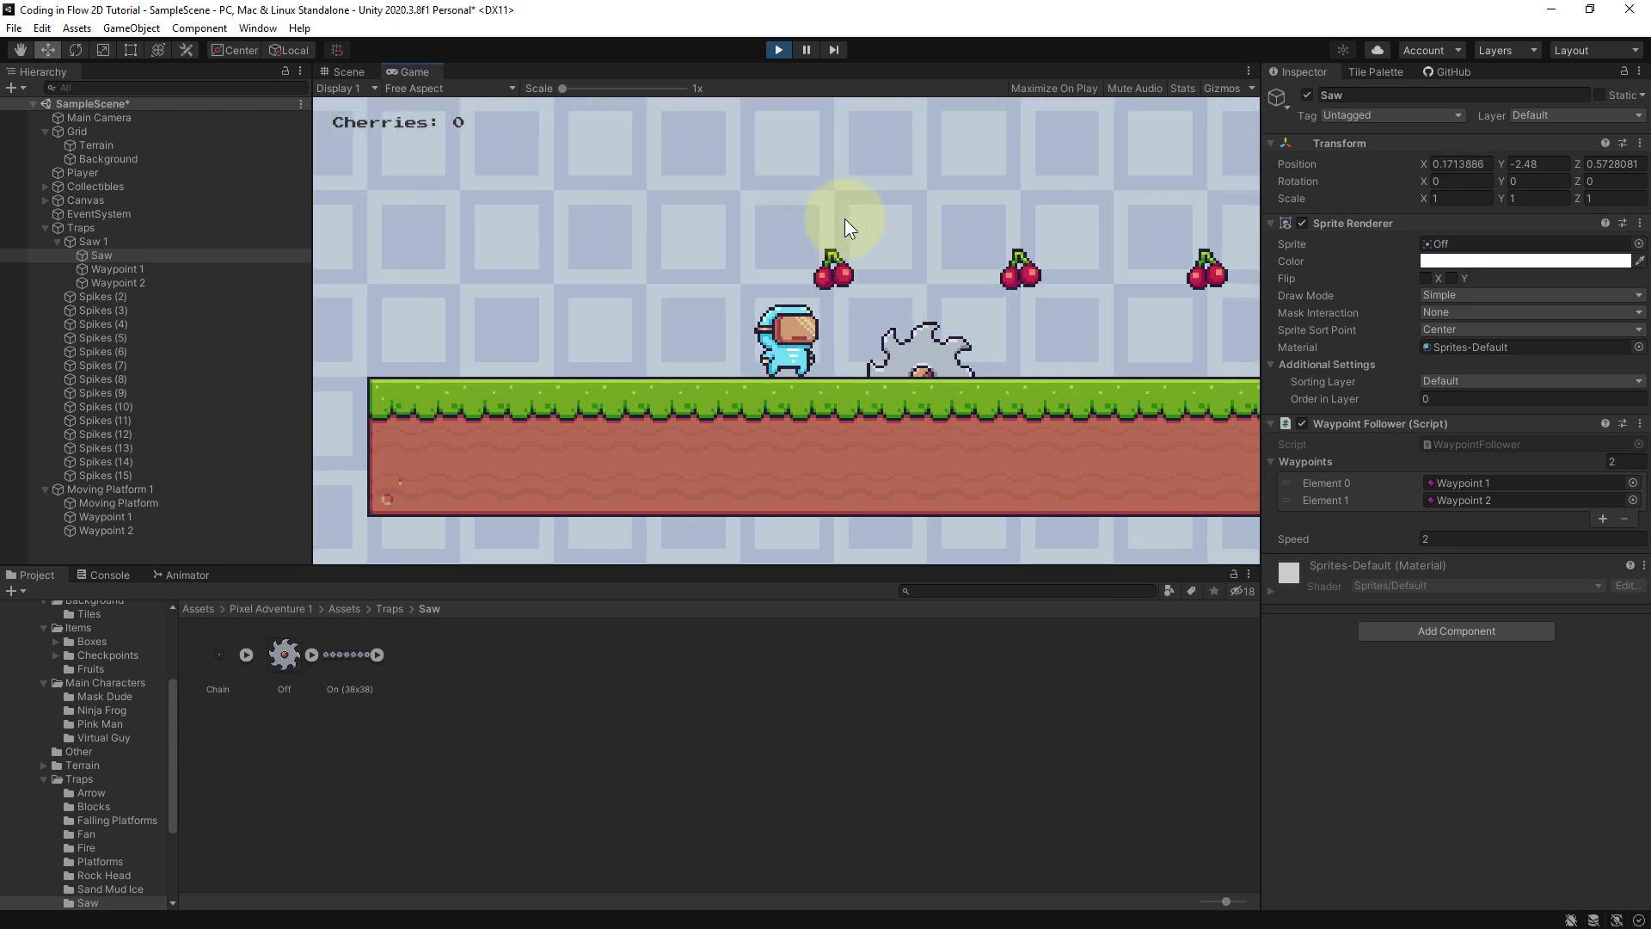
{"action": "key", "text": "space"}
{"action": "key", "text": "space"}
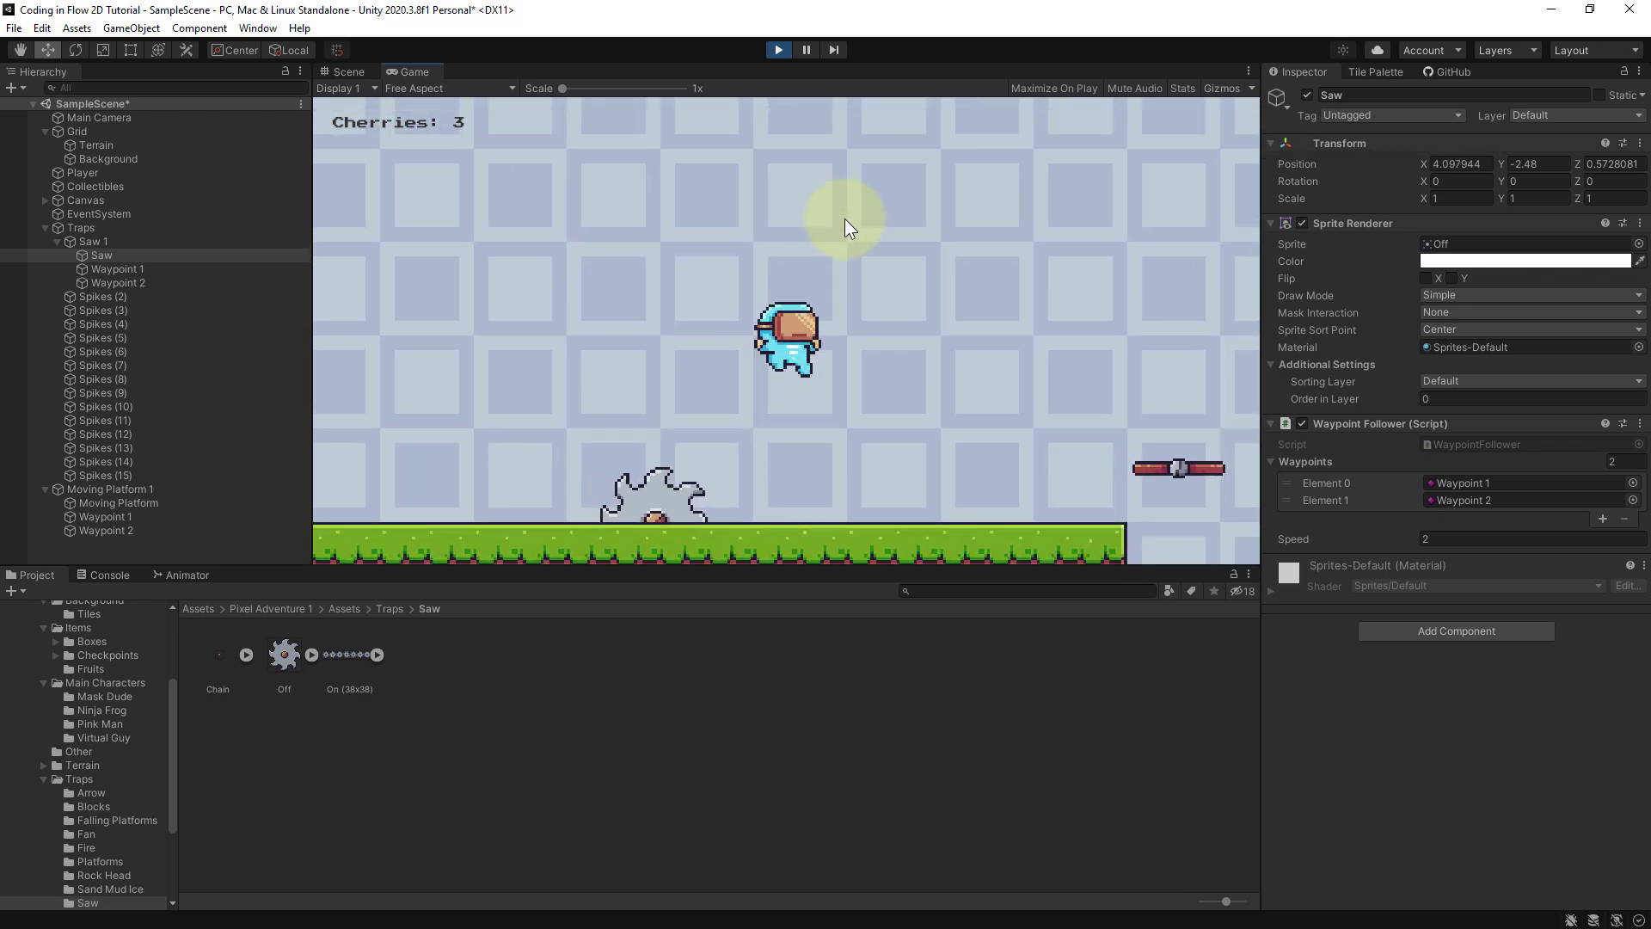
{"action": "key", "text": "Left"}
{"action": "key", "text": "space"}
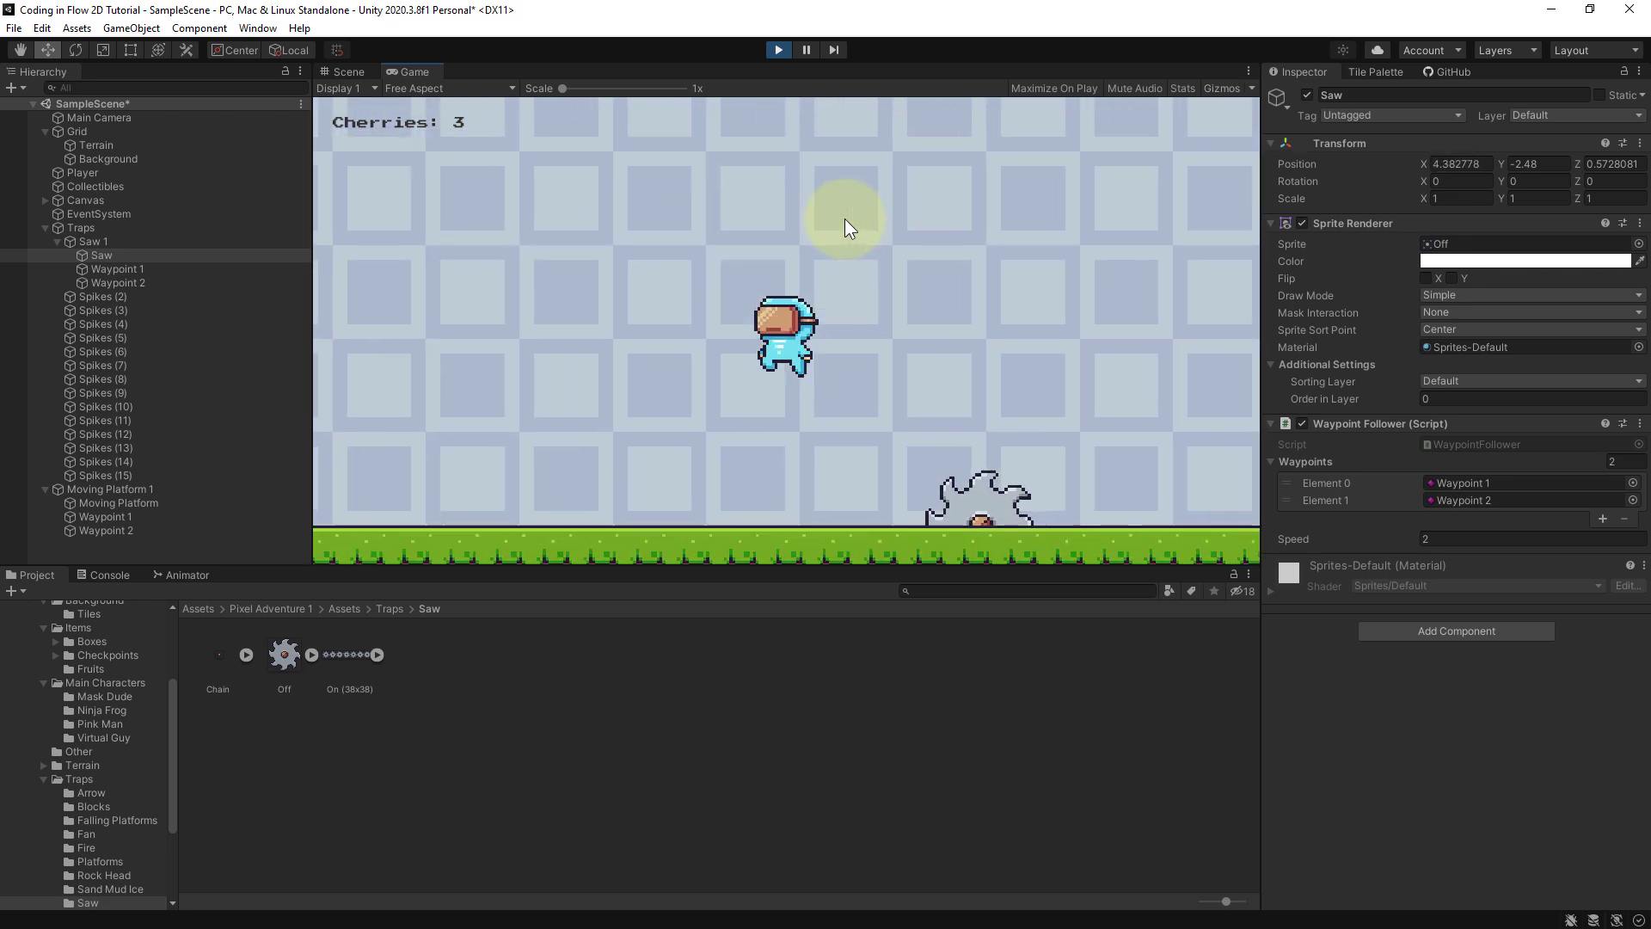
{"action": "left_click", "coordinate": [778, 49]}
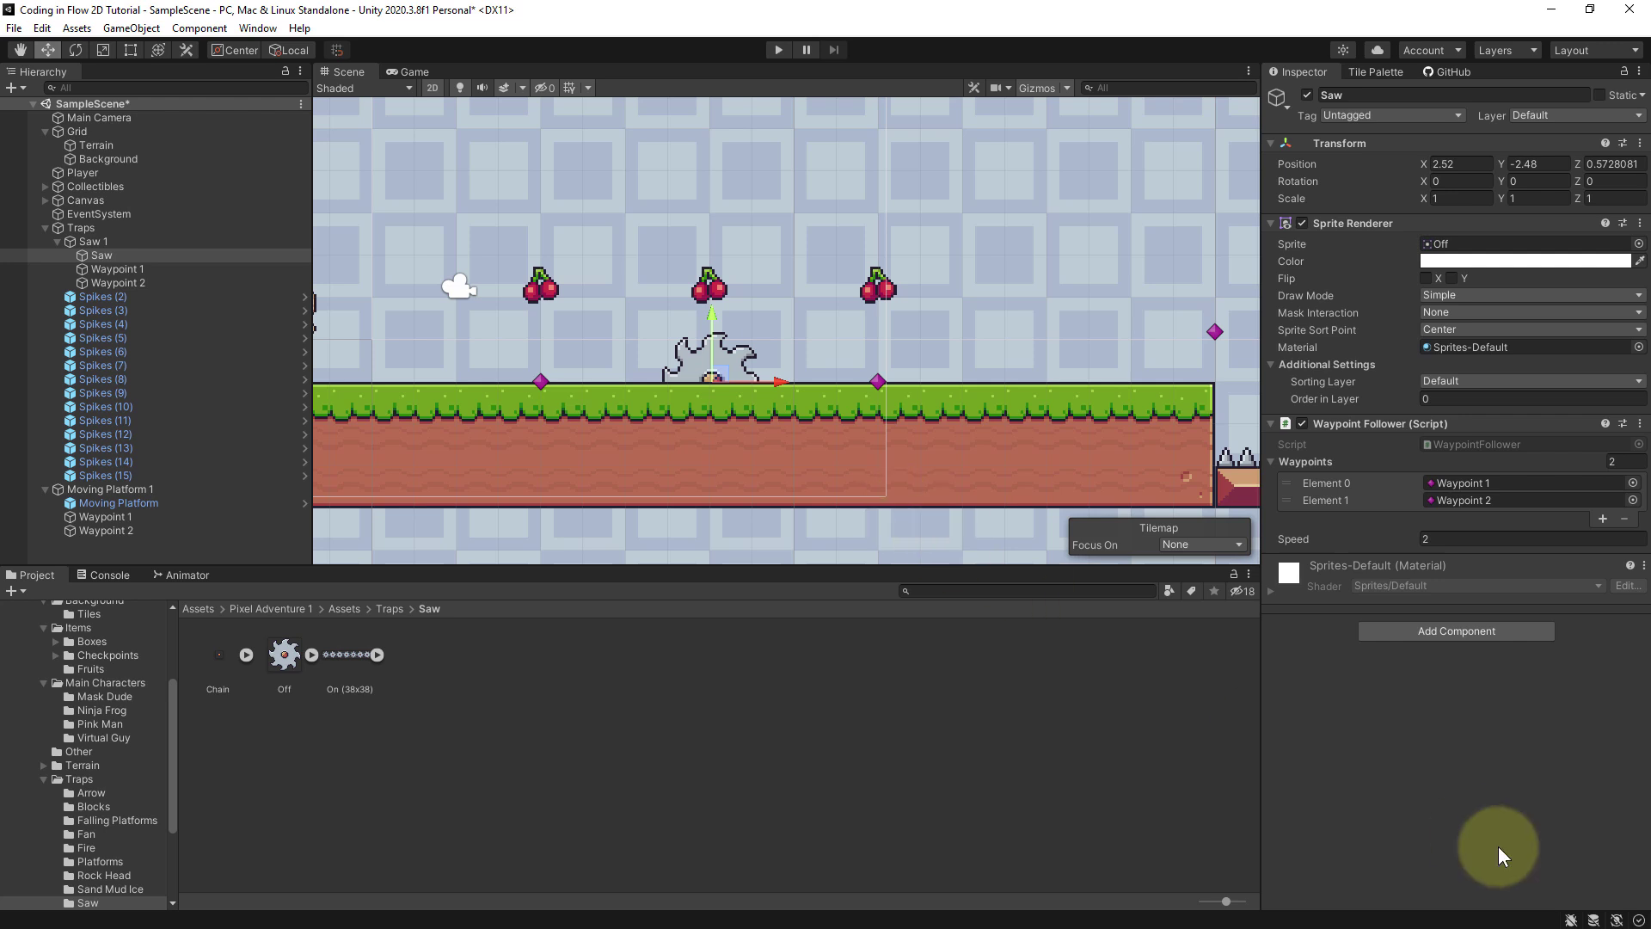
Step: Create a new Rotate script component on the Saw and move it into Scripts
{"action": "left_click", "coordinate": [1440, 643]}
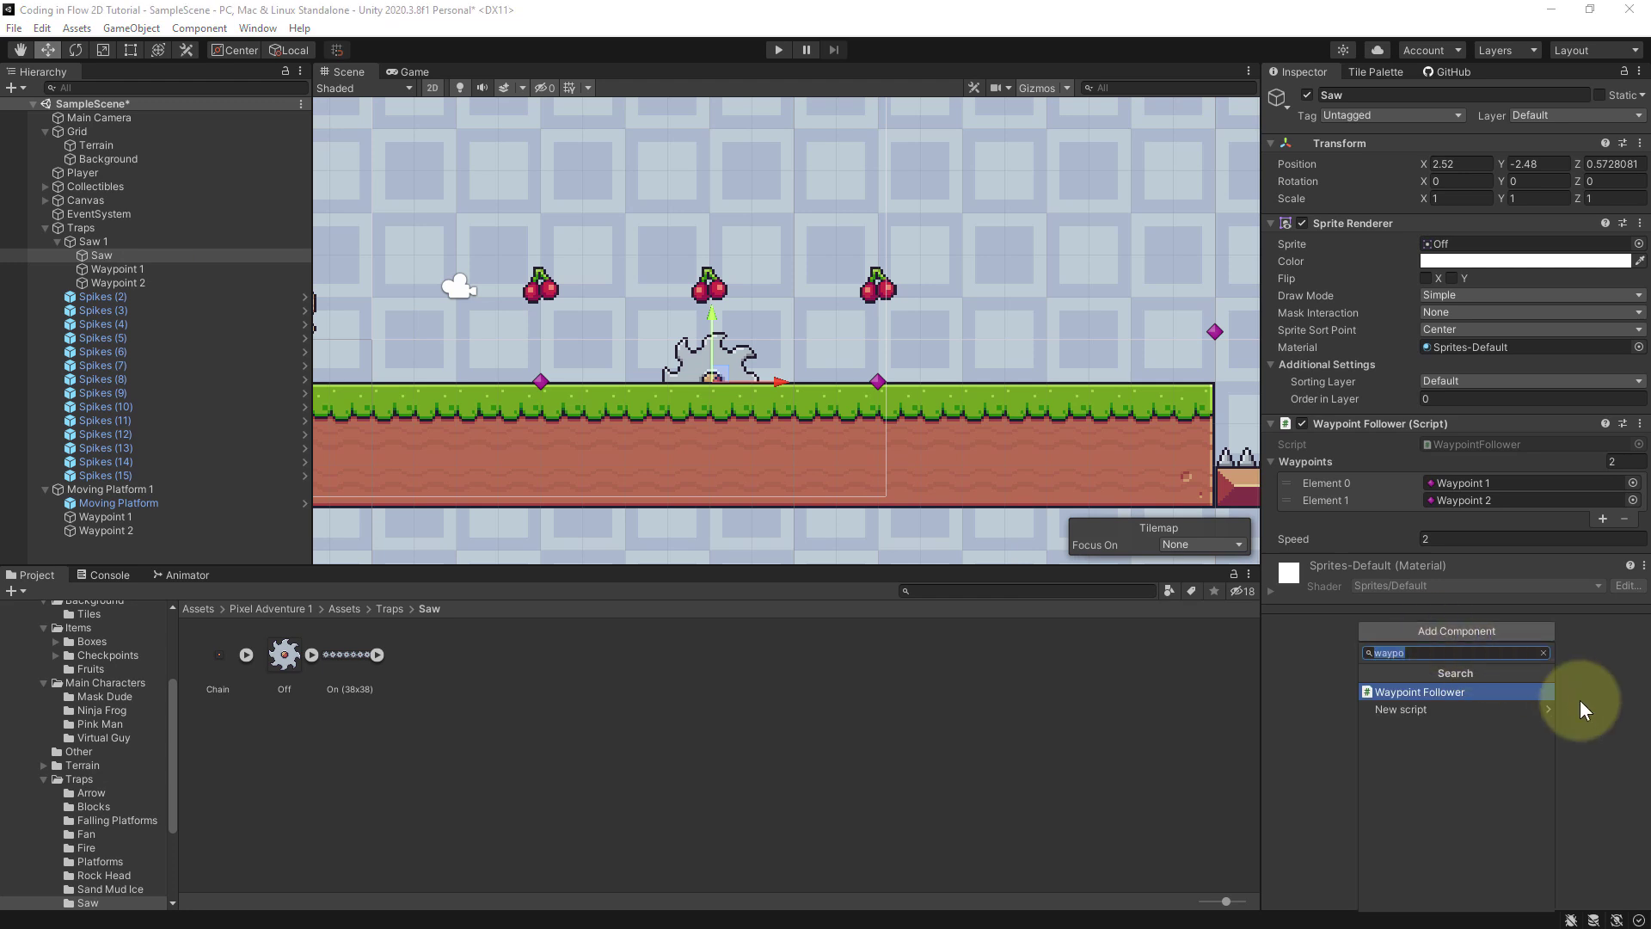
{"action": "type", "text": "Rotate"}
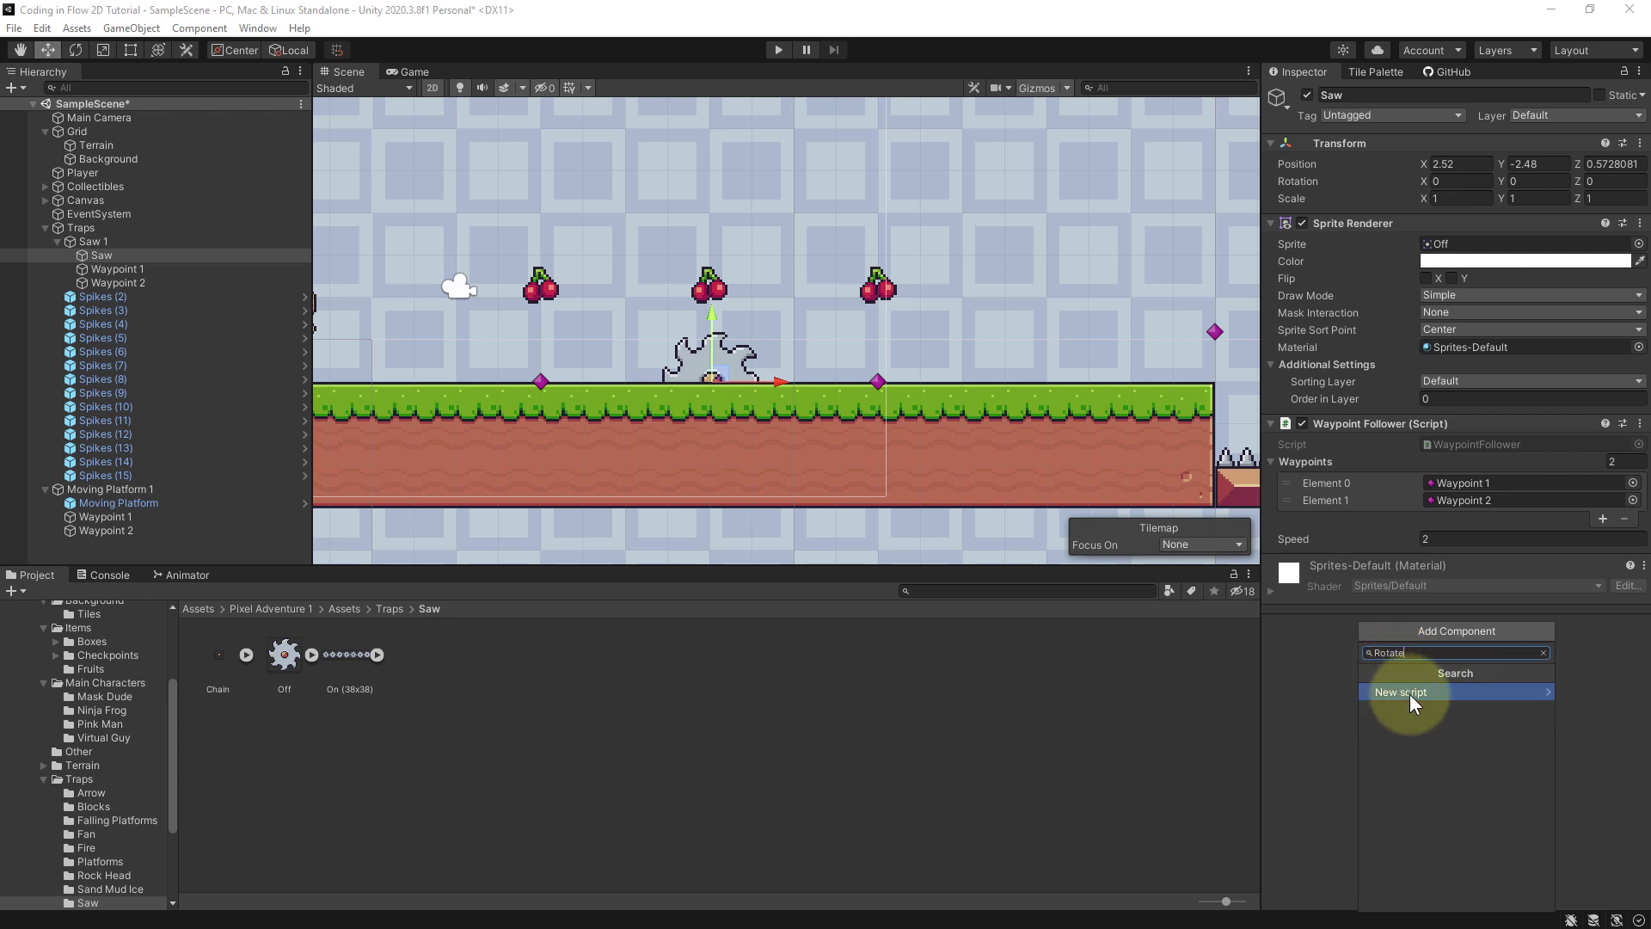
{"action": "left_click", "coordinate": [1410, 694]}
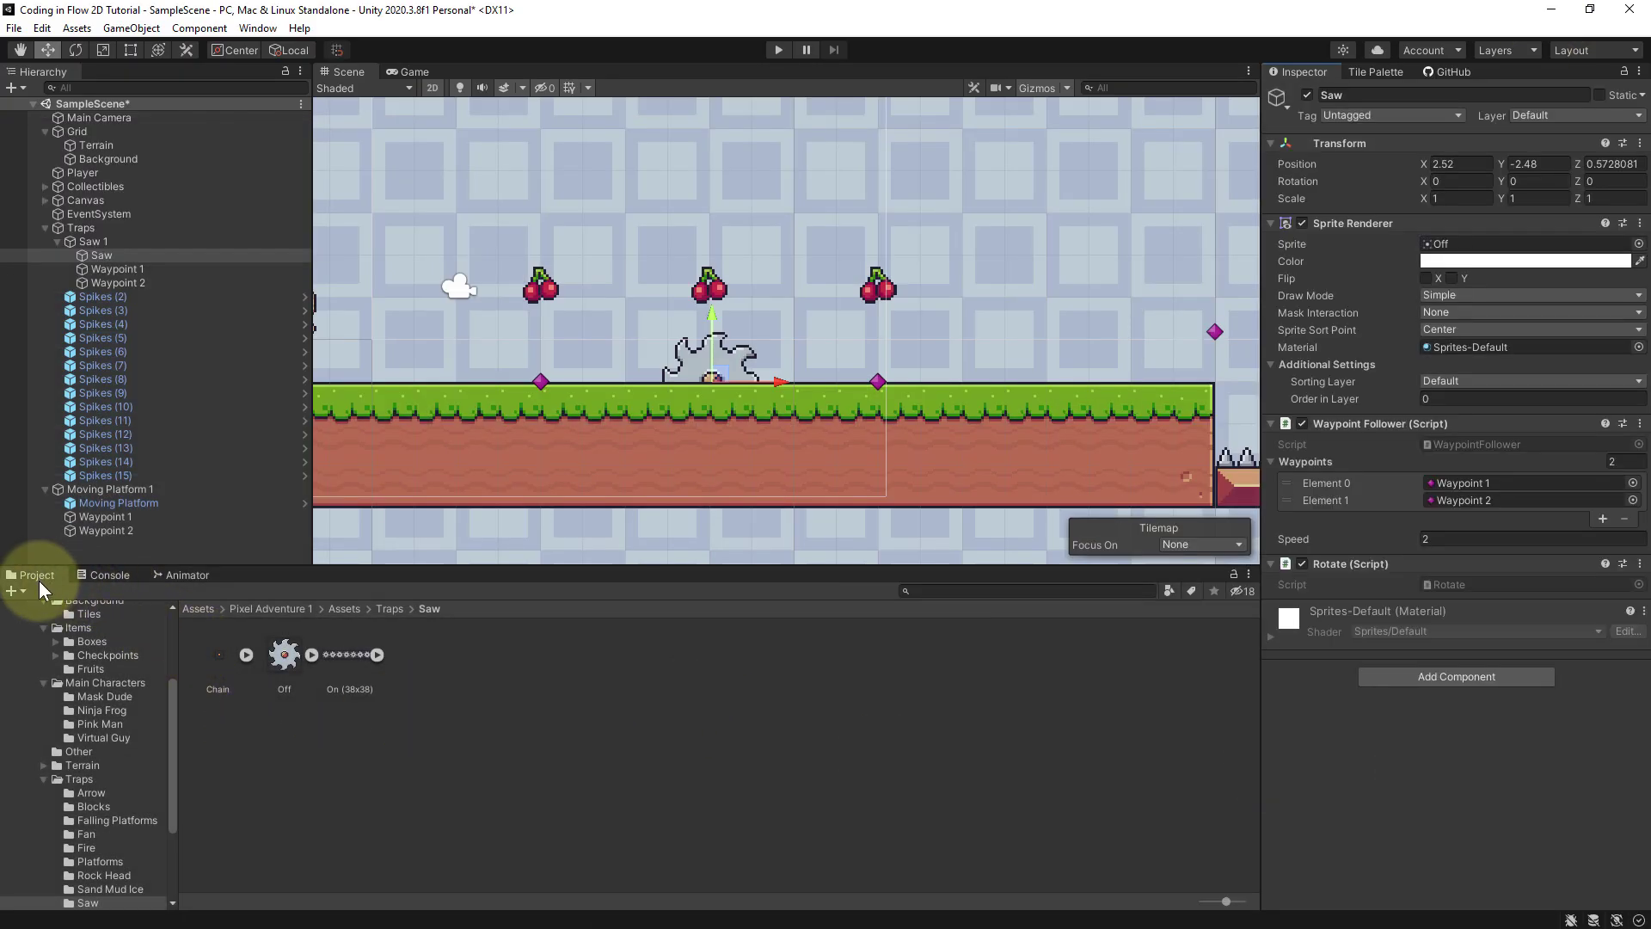
{"action": "left_click", "coordinate": [200, 610]}
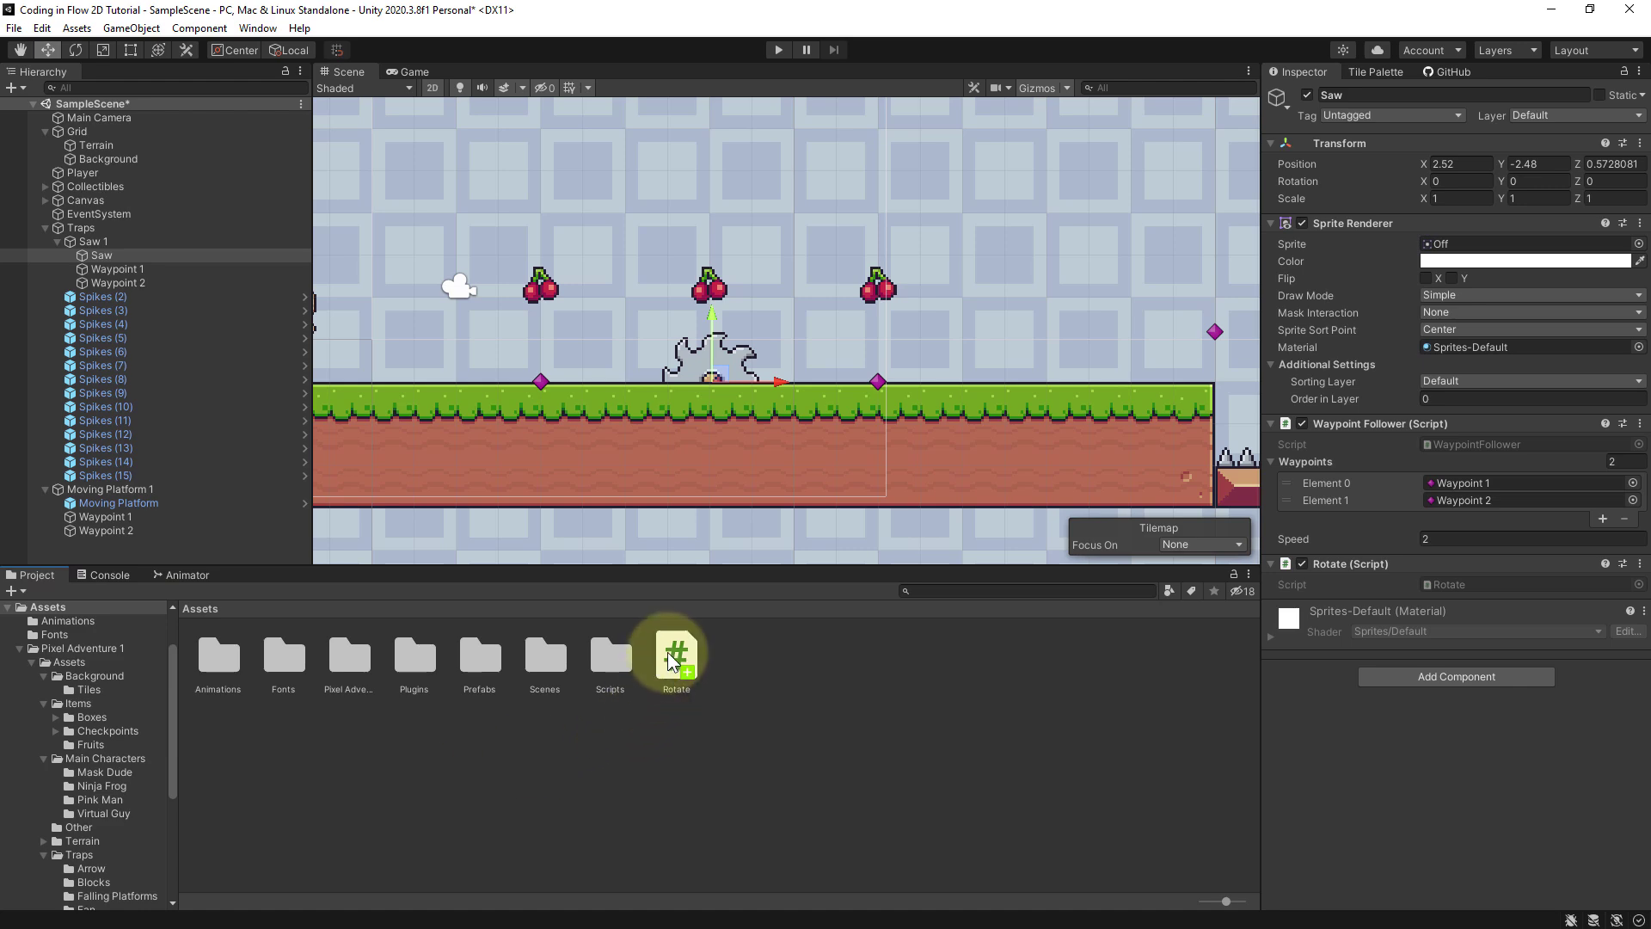
{"action": "left_click_drag", "start_coordinate": [675, 656], "coordinate": [624, 667]}
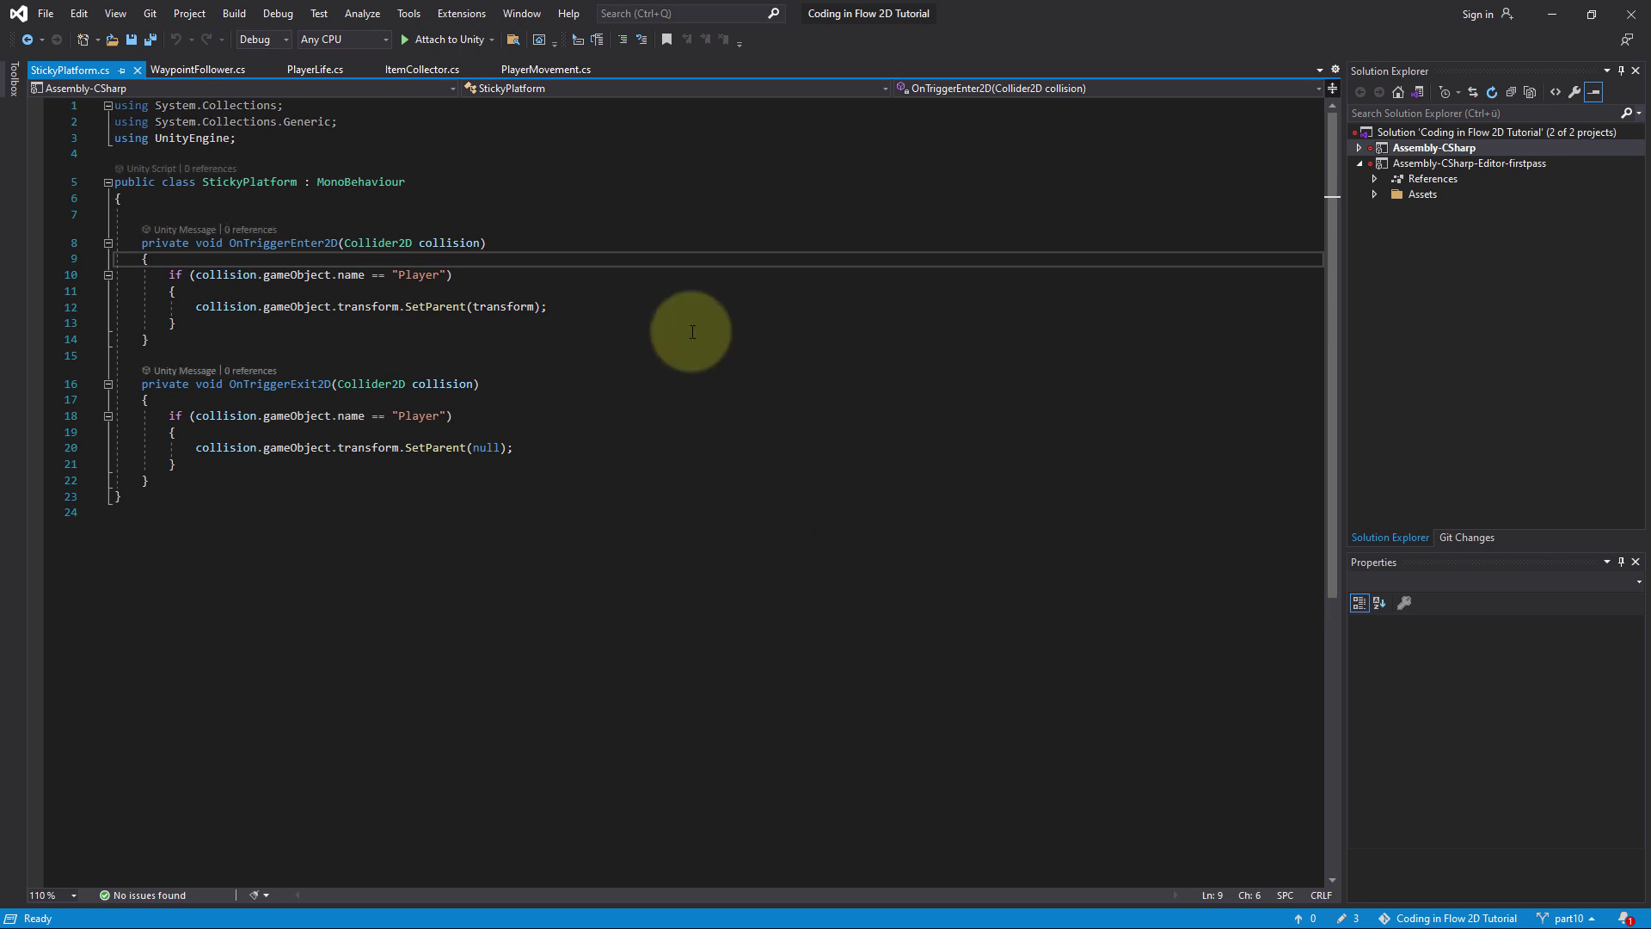
Step: Open Rotate.cs from Assets/Scripts and delete the unused Start method
{"action": "left_click", "coordinate": [1552, 13]}
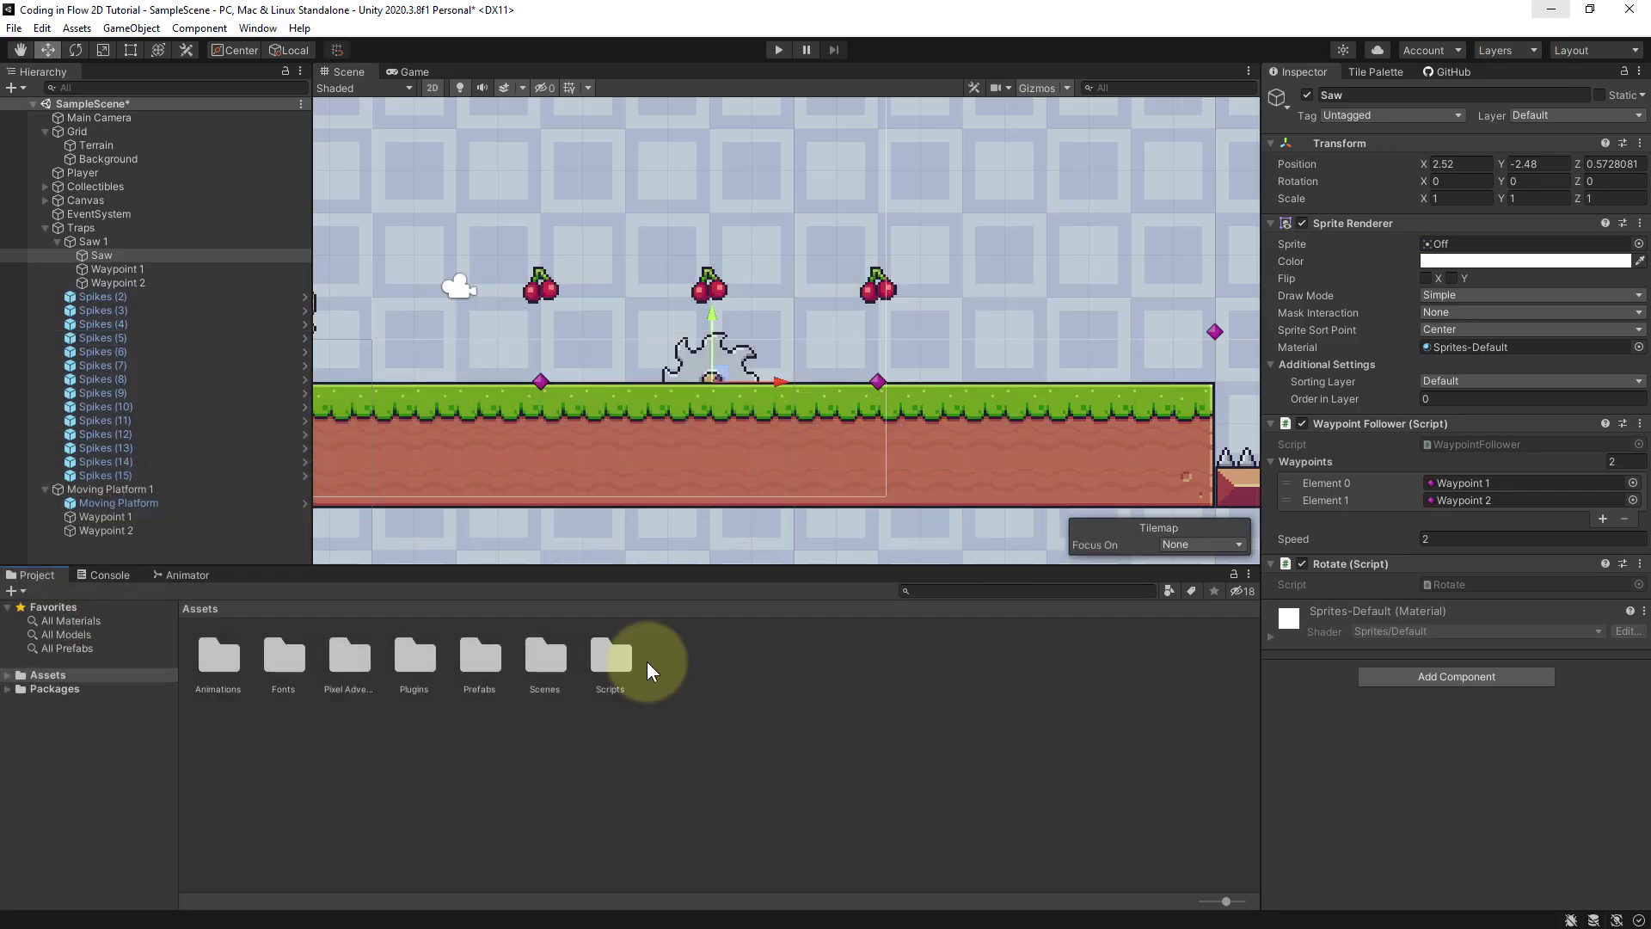
{"action": "double_click", "coordinate": [597, 667]}
{"action": "double_click", "coordinate": [478, 660]}
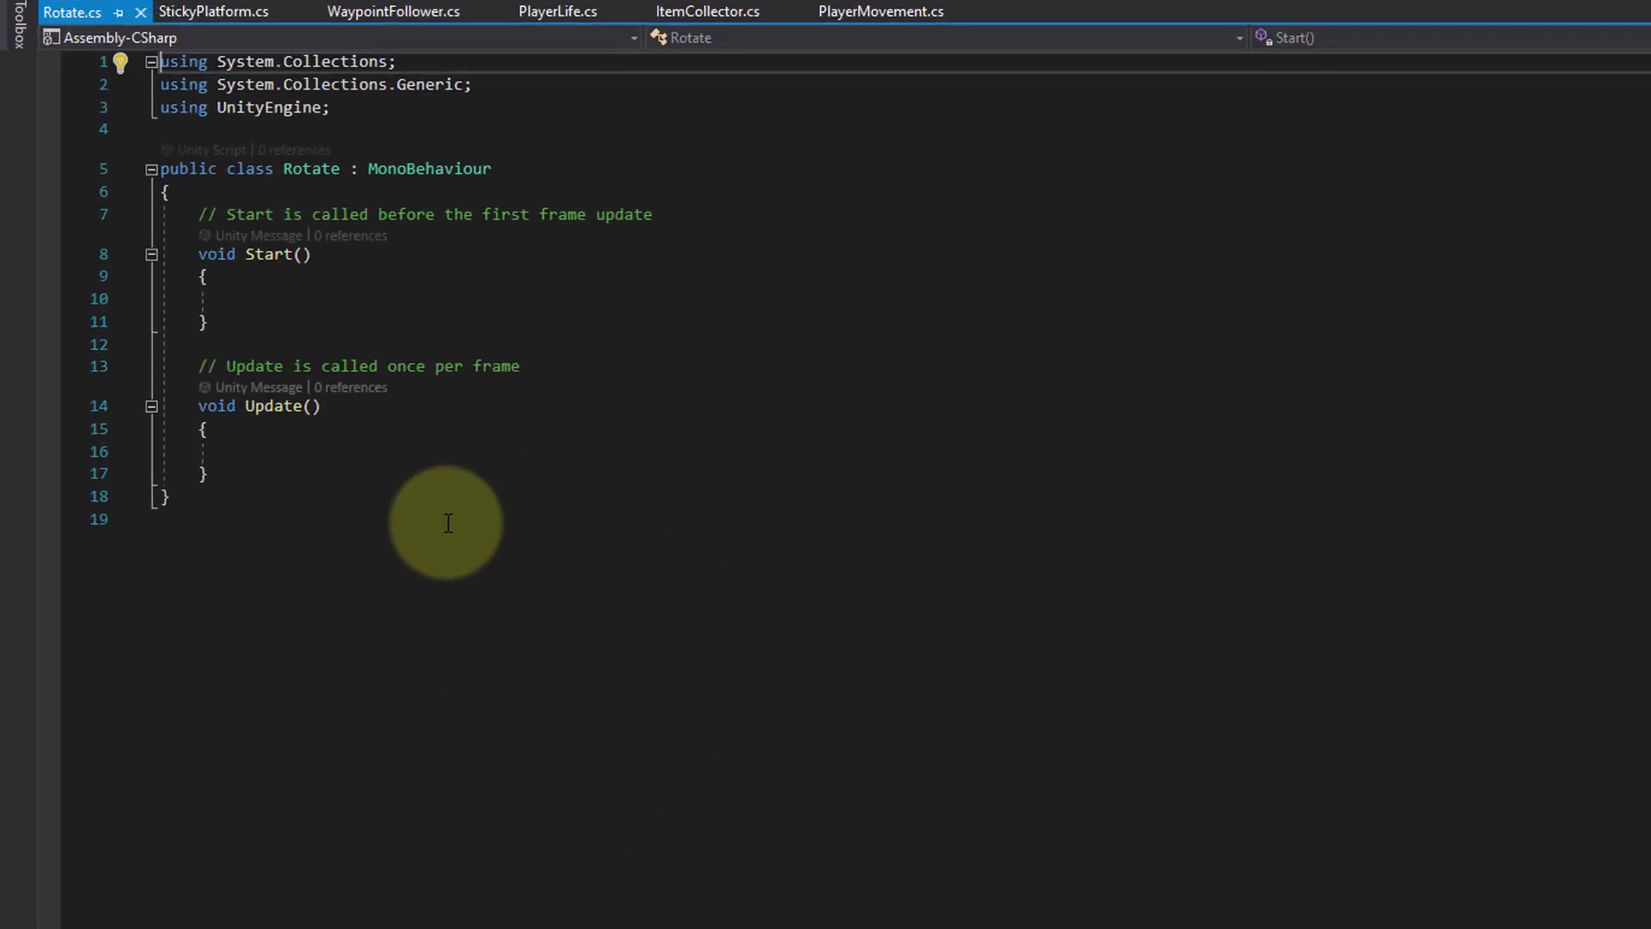
{"action": "left_click_drag", "start_coordinate": [380, 324], "coordinate": [181, 215]}
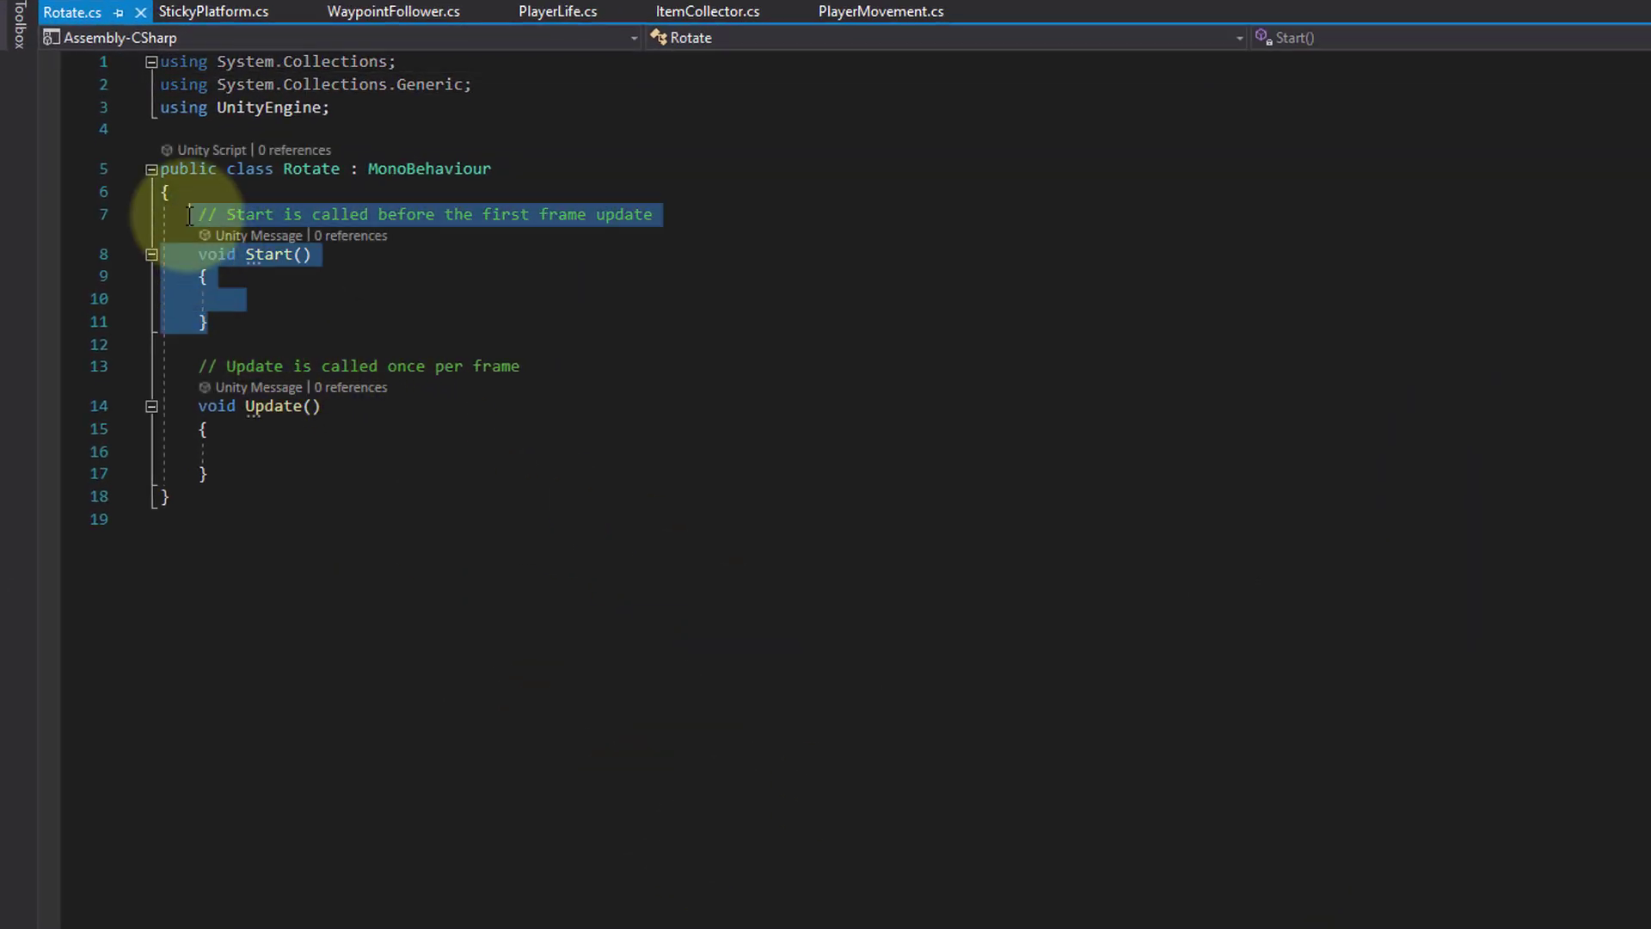
{"action": "key", "text": "BackSpace"}
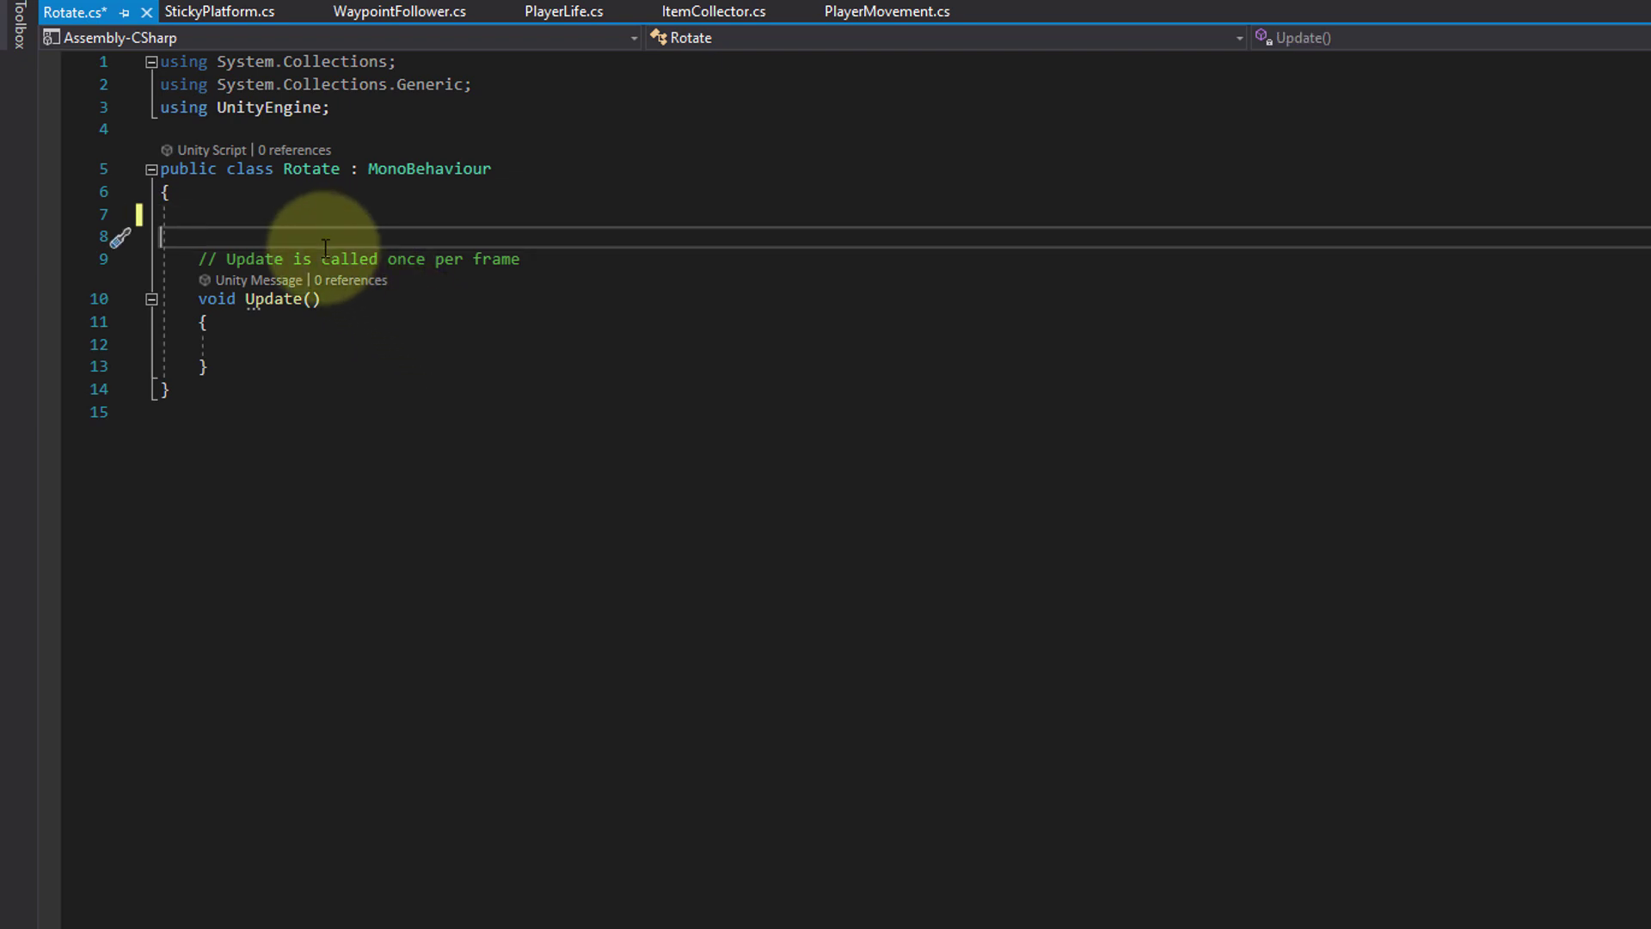
Step: Remove the Update comment, make Update private, and begin a [SerializeField] private float speed field
{"action": "triple_click", "coordinate": [315, 260]}
{"action": "key", "text": "BackSpace"}
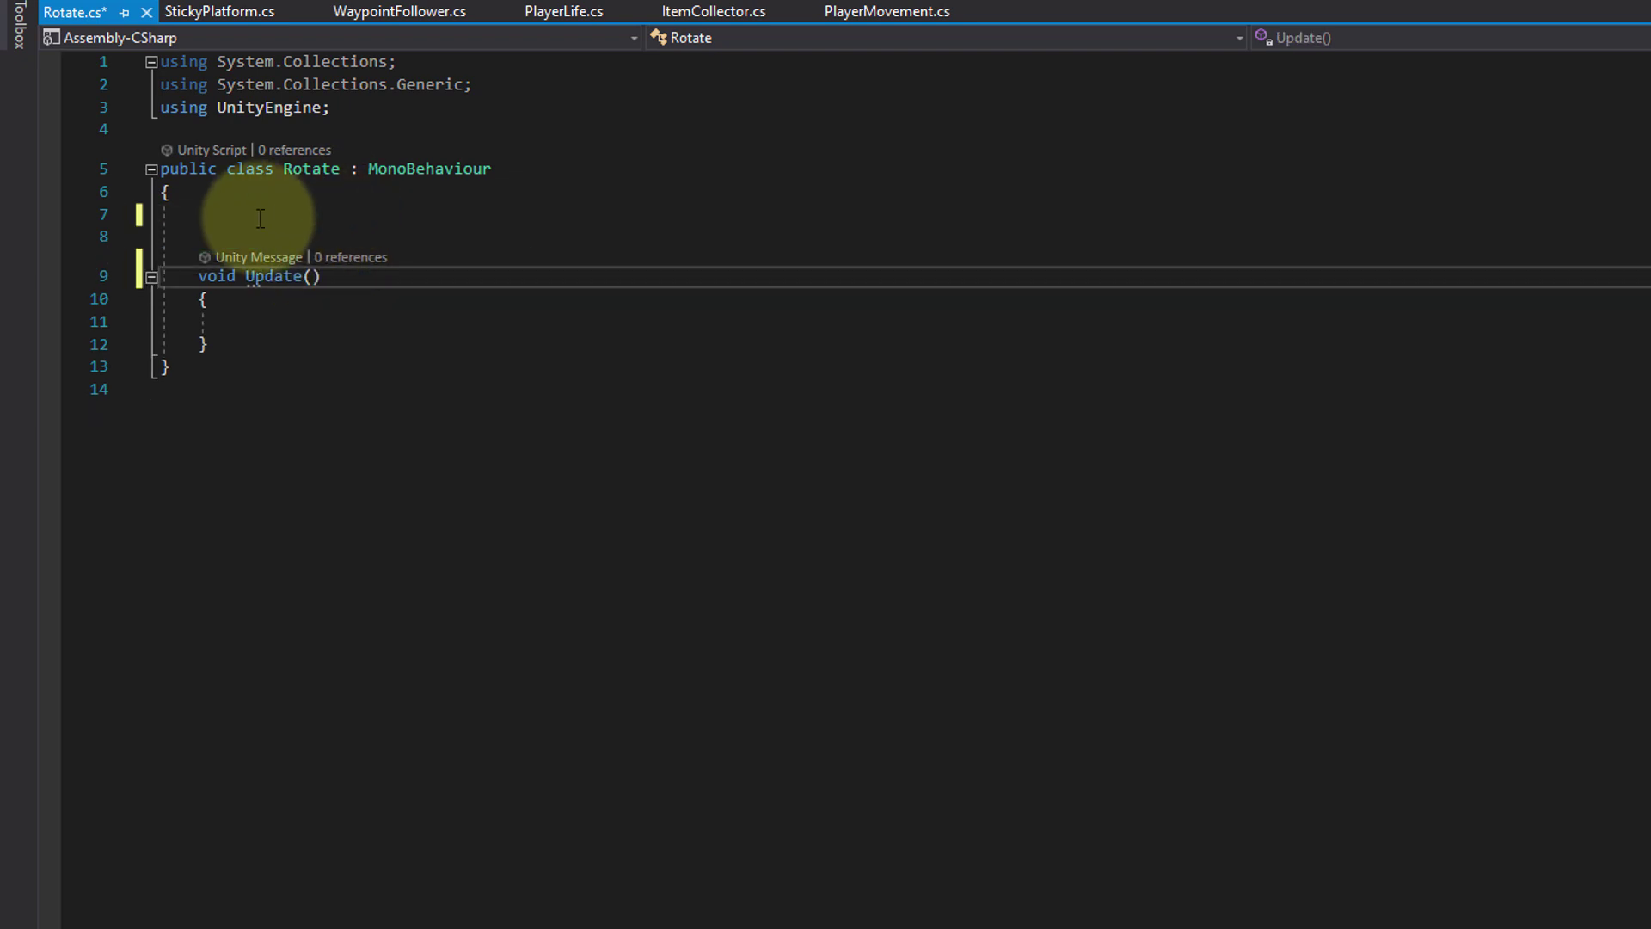
{"action": "key", "text": "Up"}
{"action": "key", "text": "Up"}
{"action": "key", "text": "Delete"}
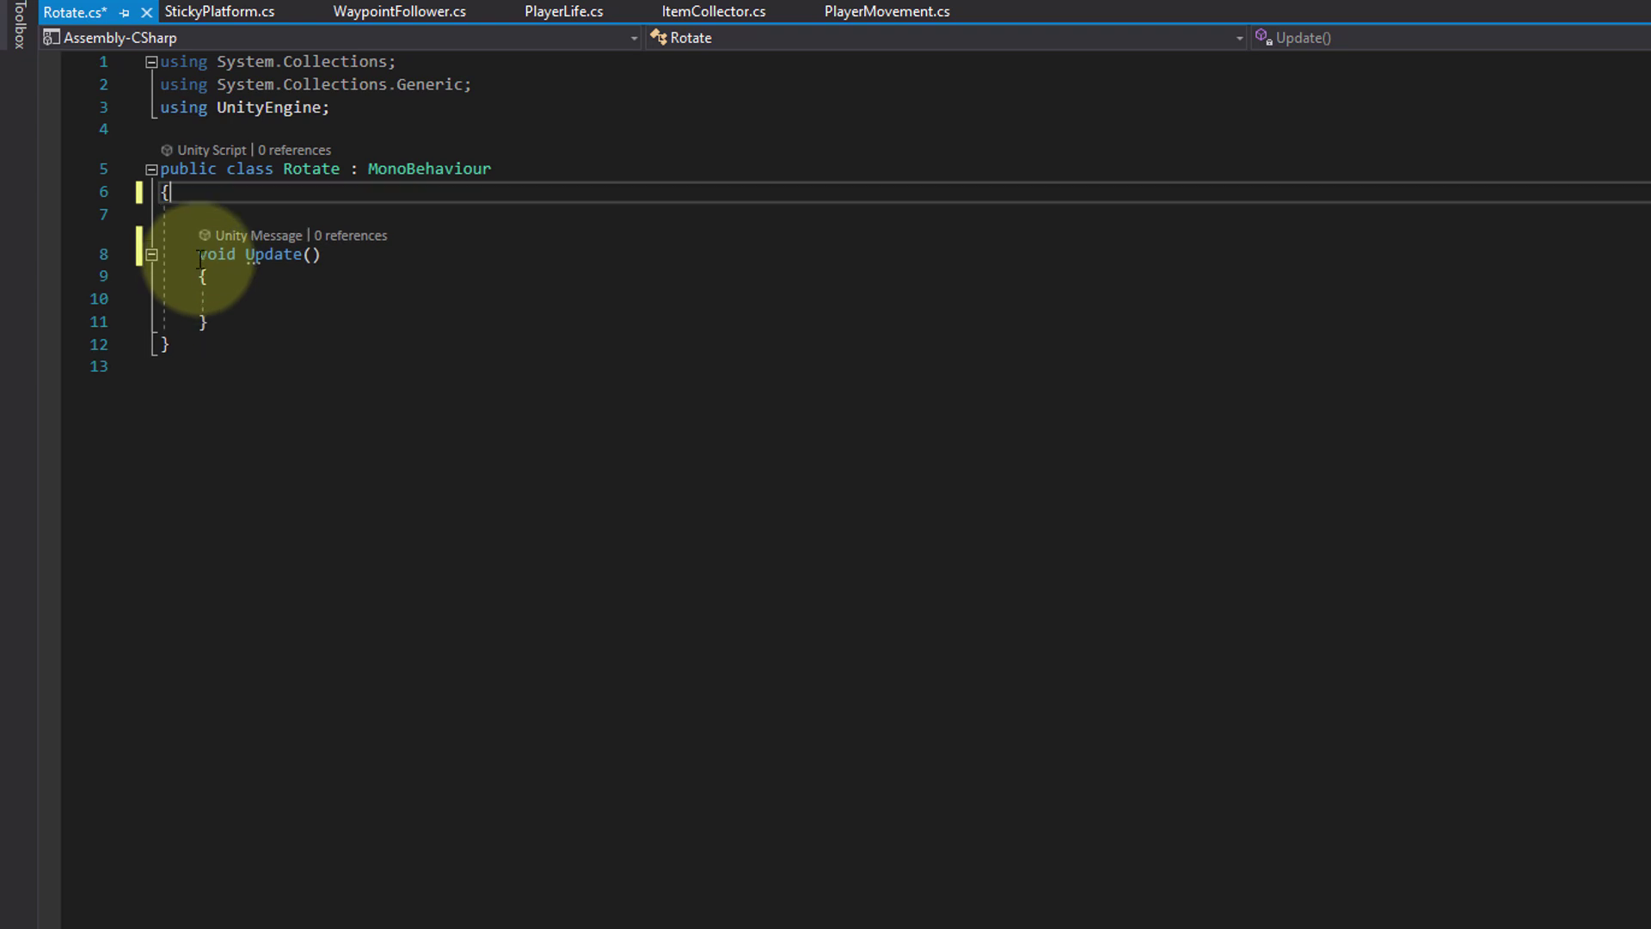
{"action": "key", "text": "Down"}
{"action": "type", "text": "private"}
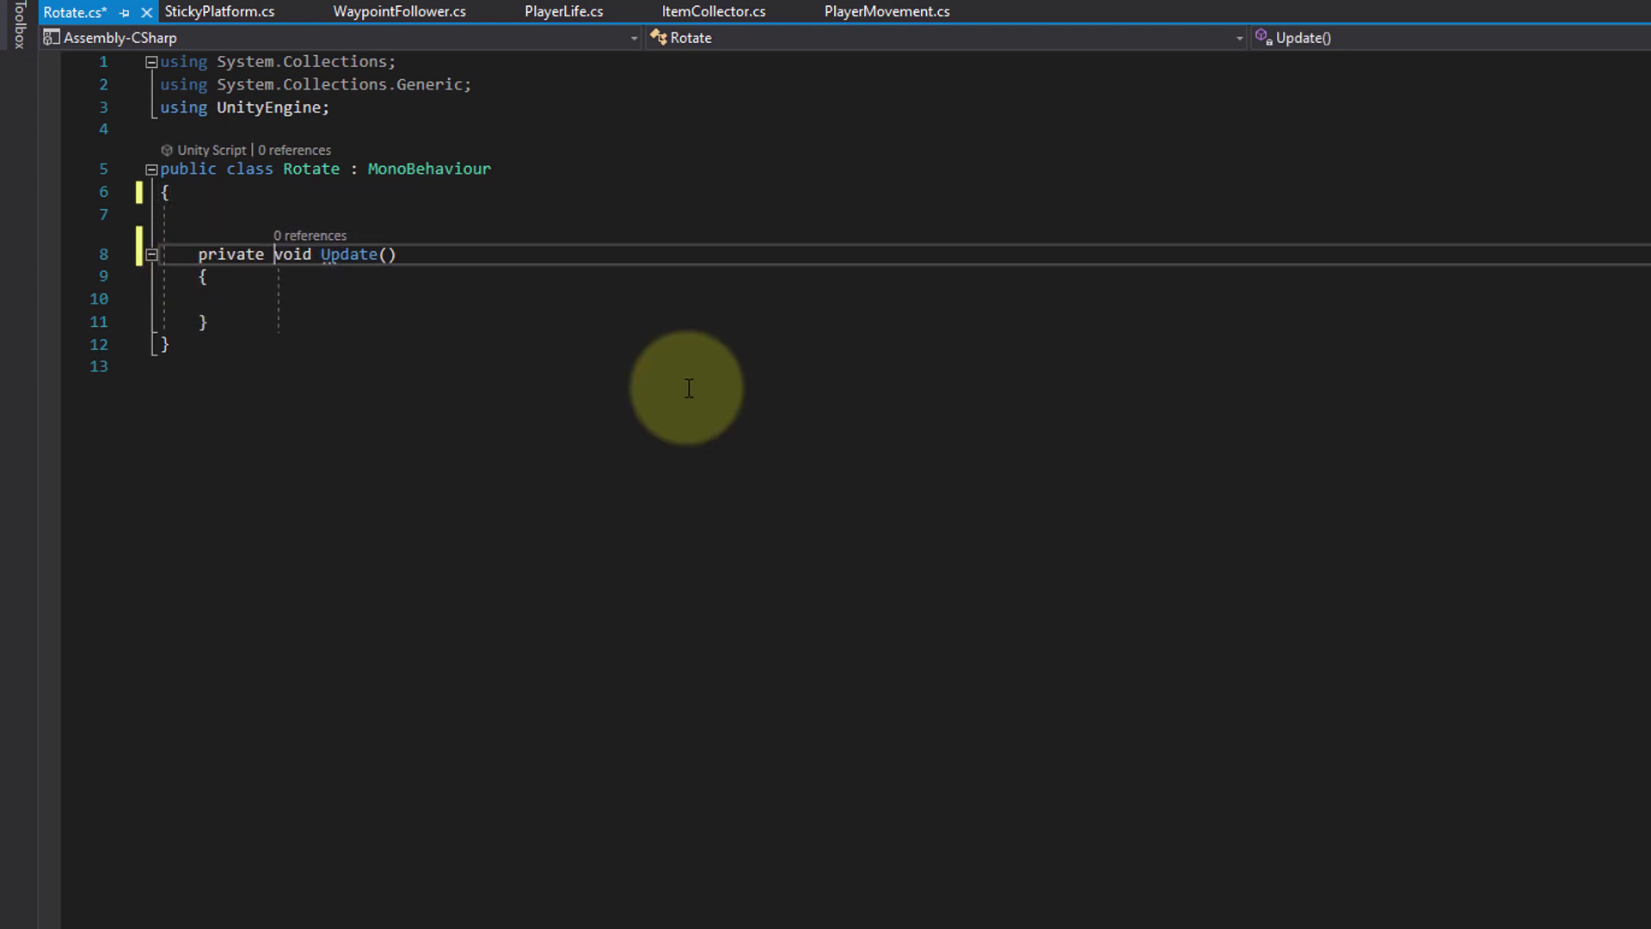
{"action": "left_click", "coordinate": [263, 183]}
{"action": "key", "text": "Return"}
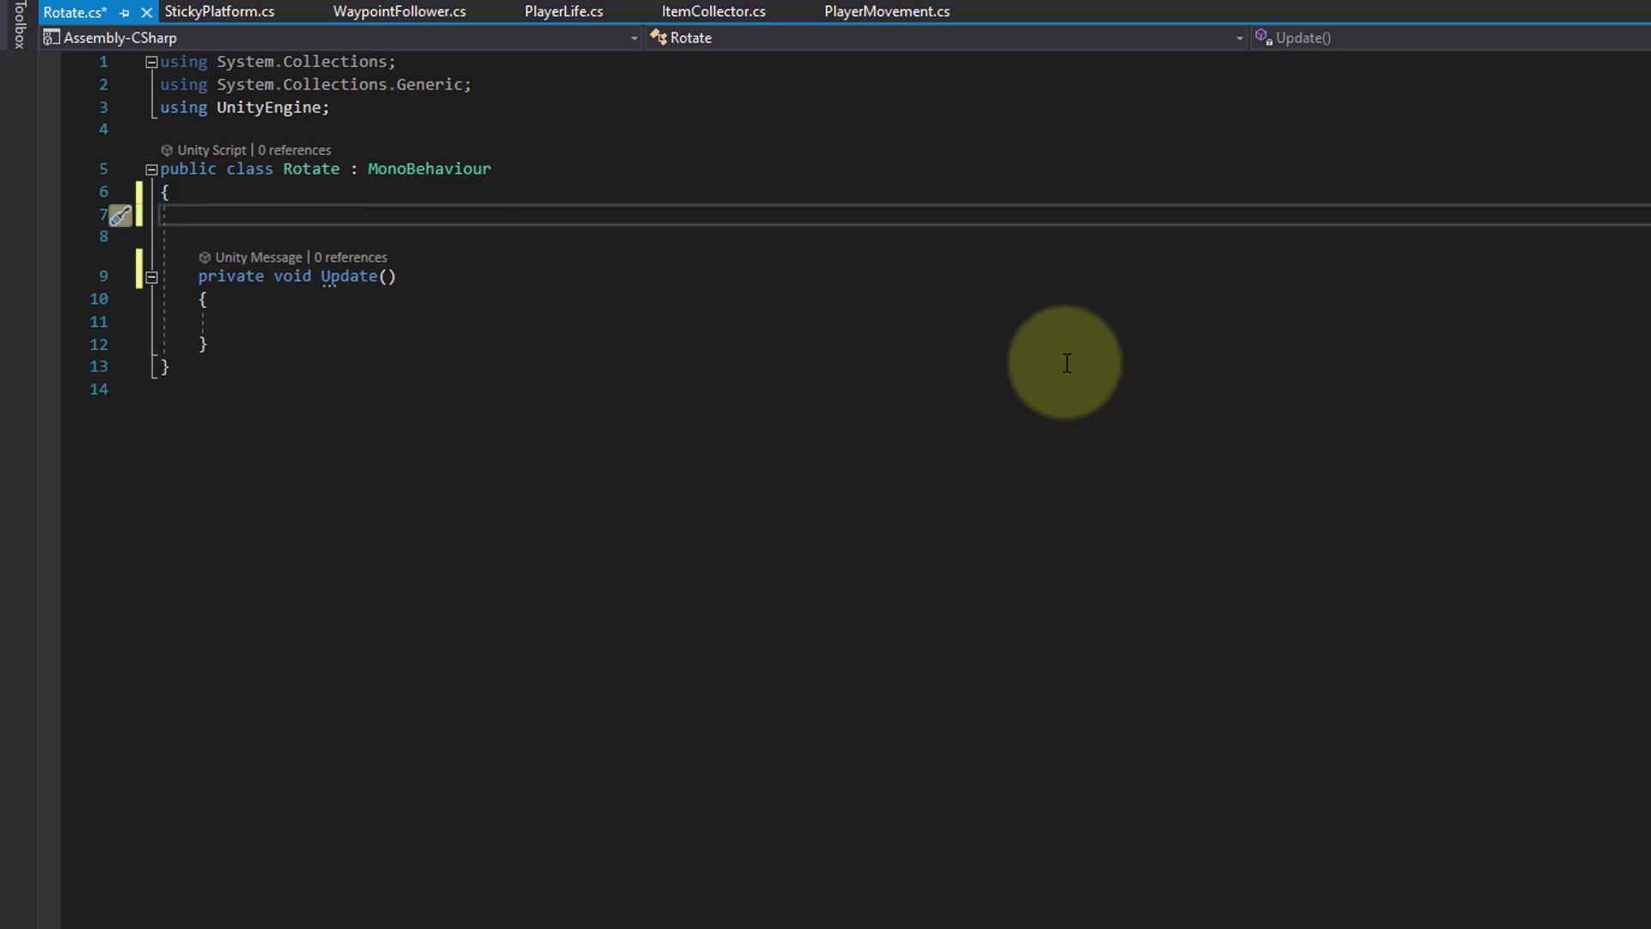
{"action": "type", "text": "[SerializeField]"}
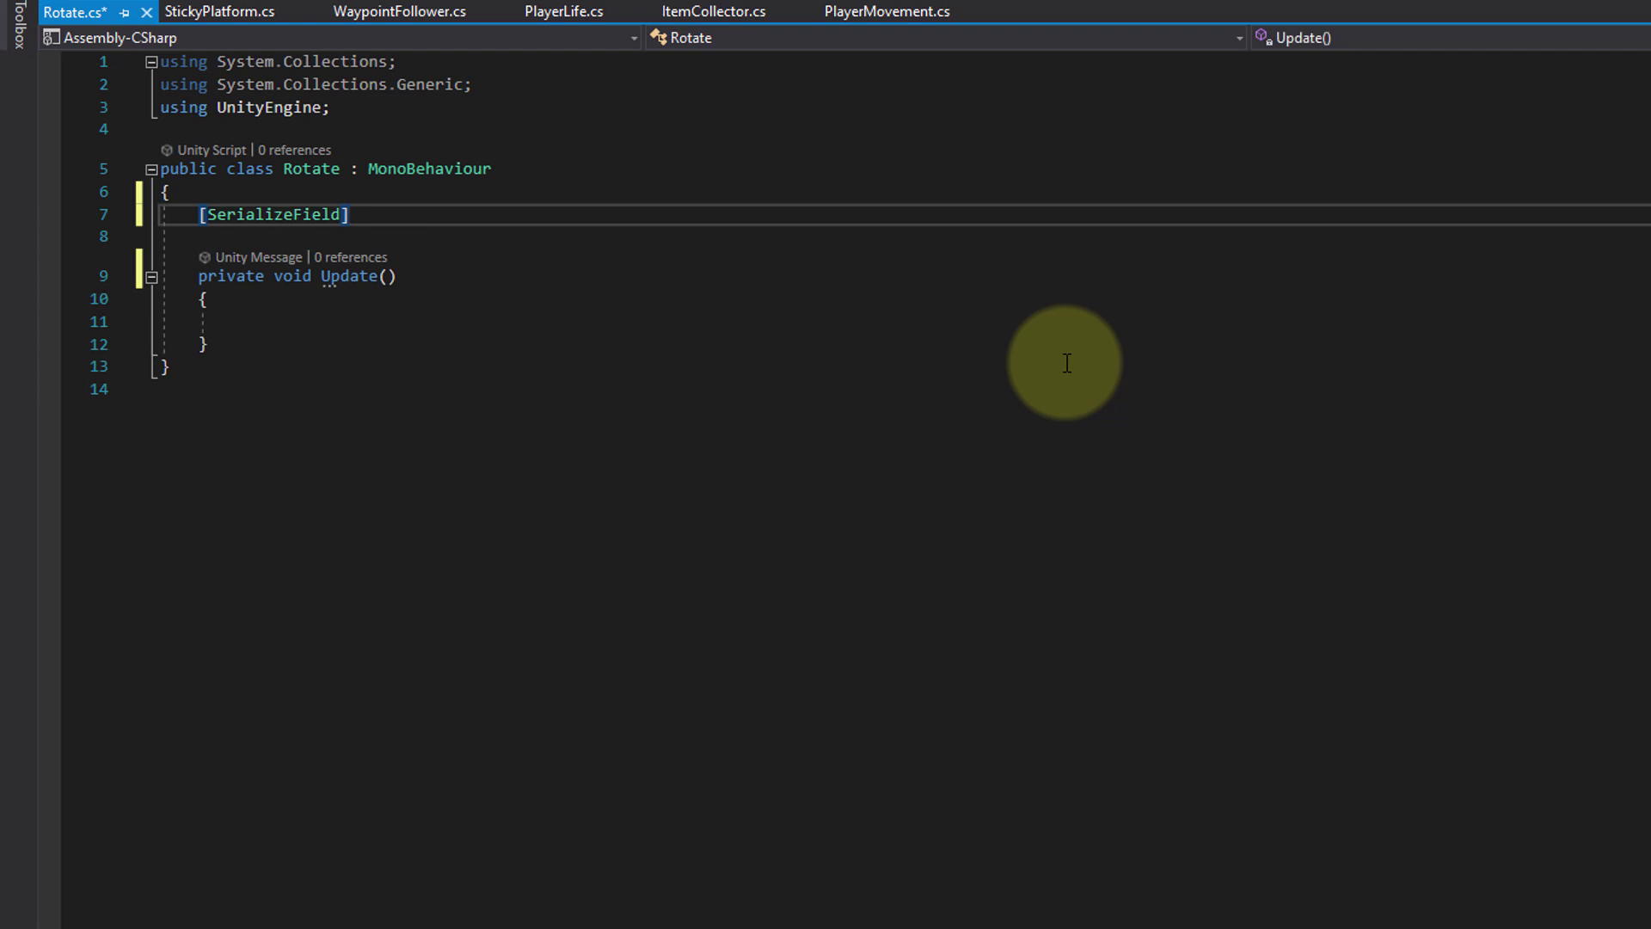
{"action": "type", "text": " private float speed = 2f;"}
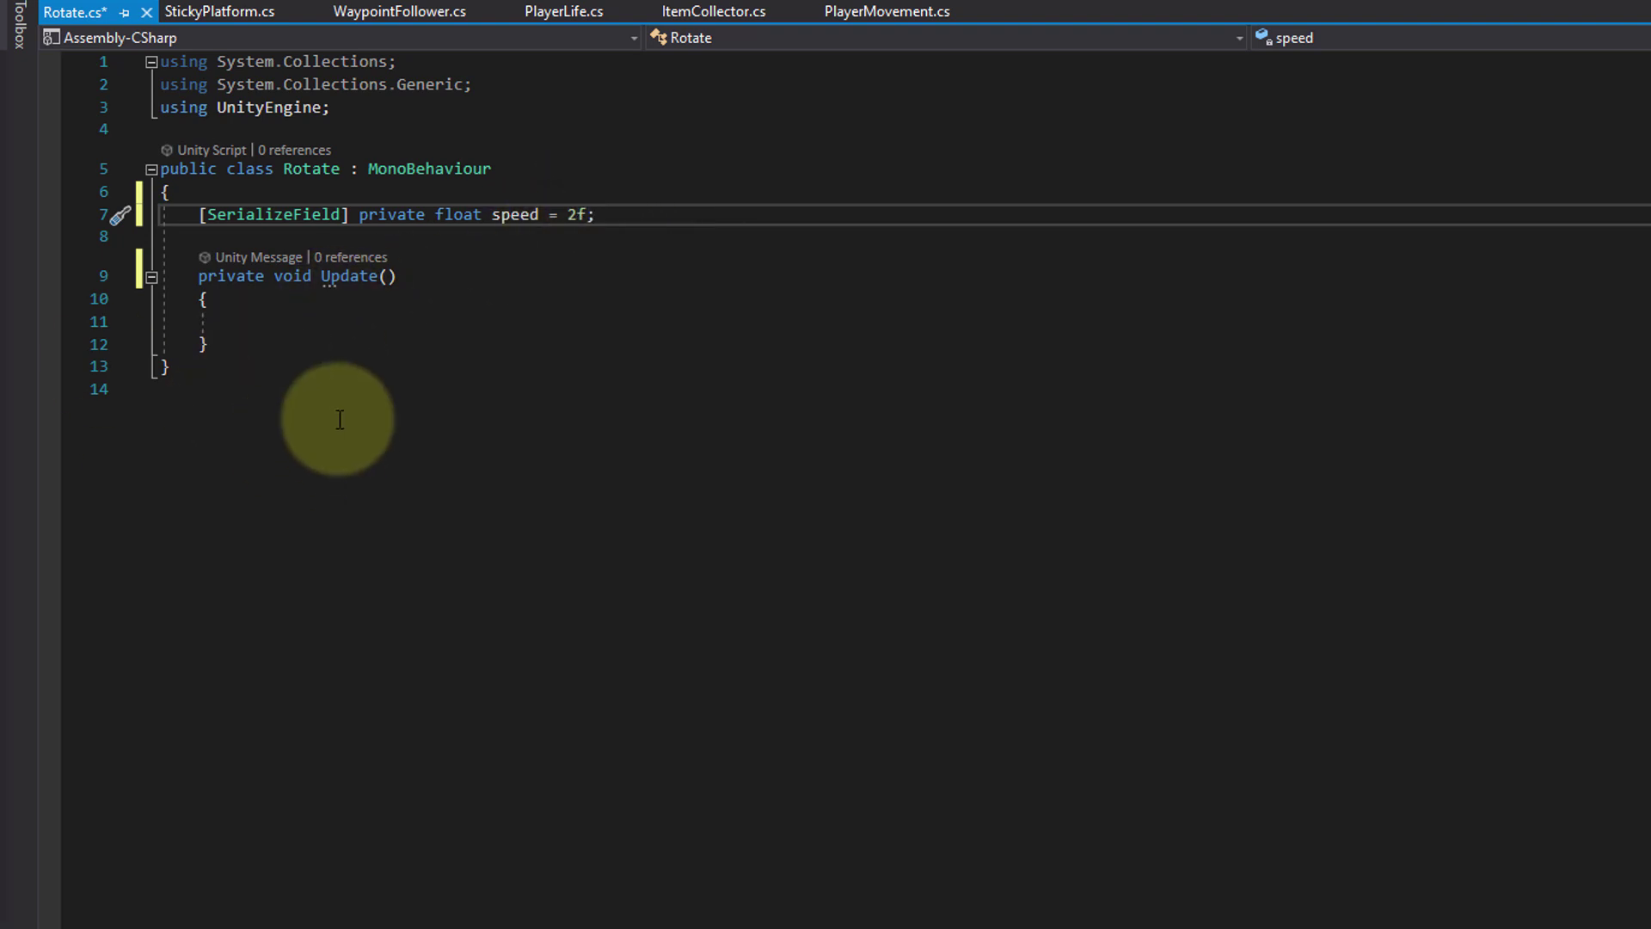
Step: Write an empty transform.Rotate() call inside Update using IntelliSense completion
{"action": "left_click", "coordinate": [473, 325]}
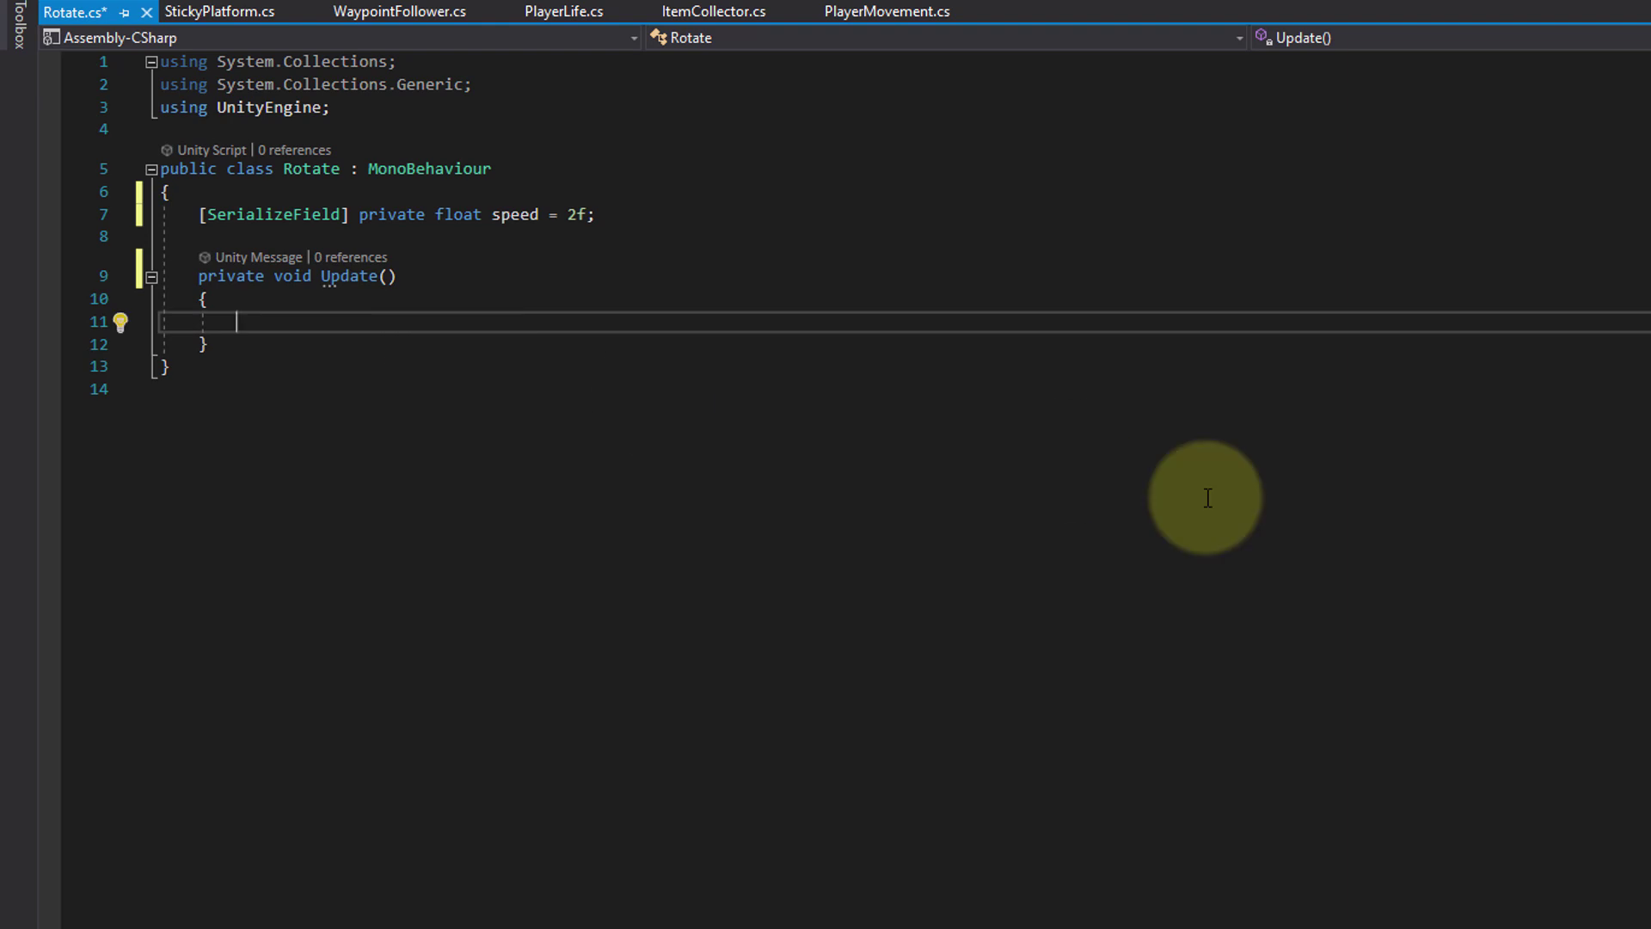
{"action": "type", "text": "transform.Rota"}
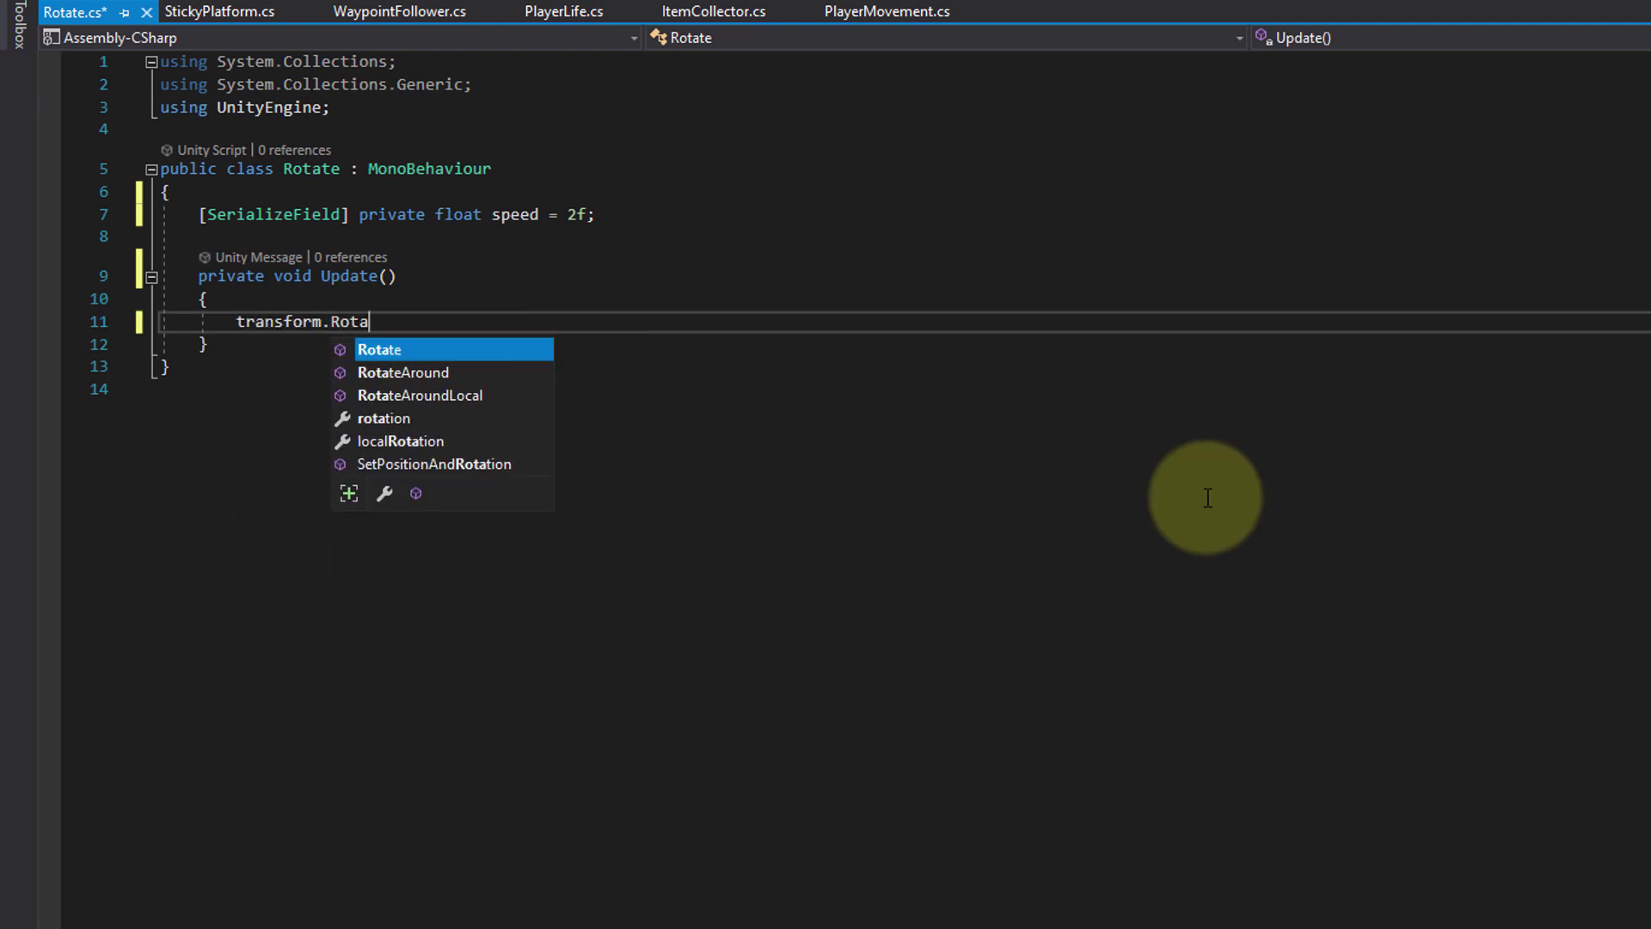
{"action": "key", "text": "Tab"}
{"action": "type", "text": "("}
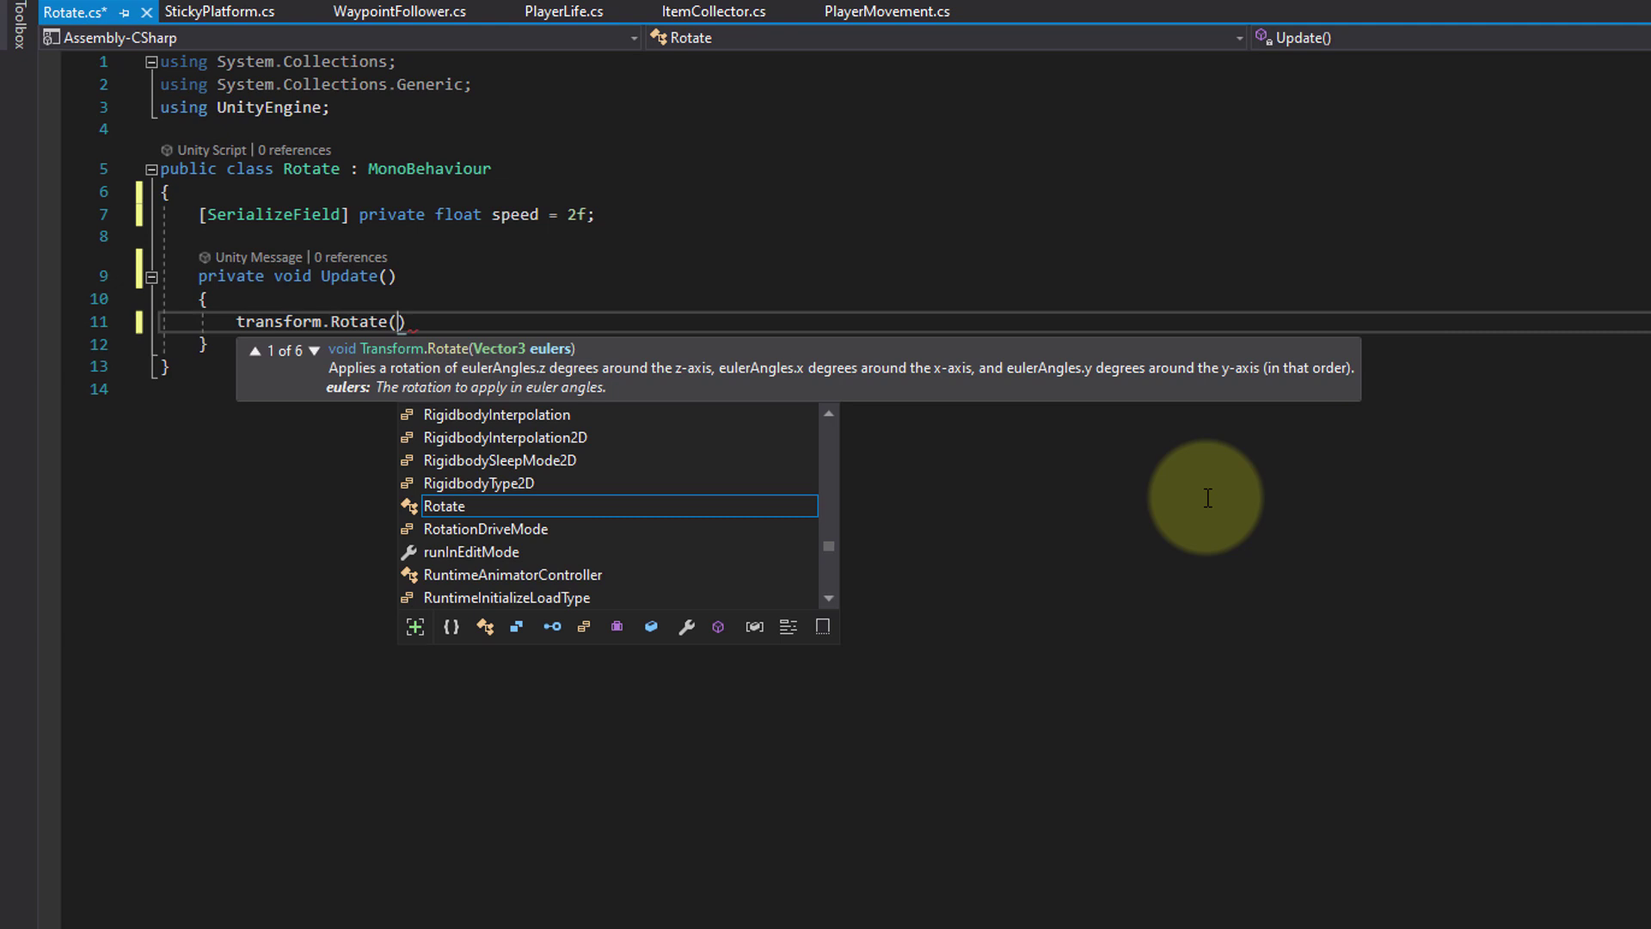
{"action": "key", "text": "Escape"}
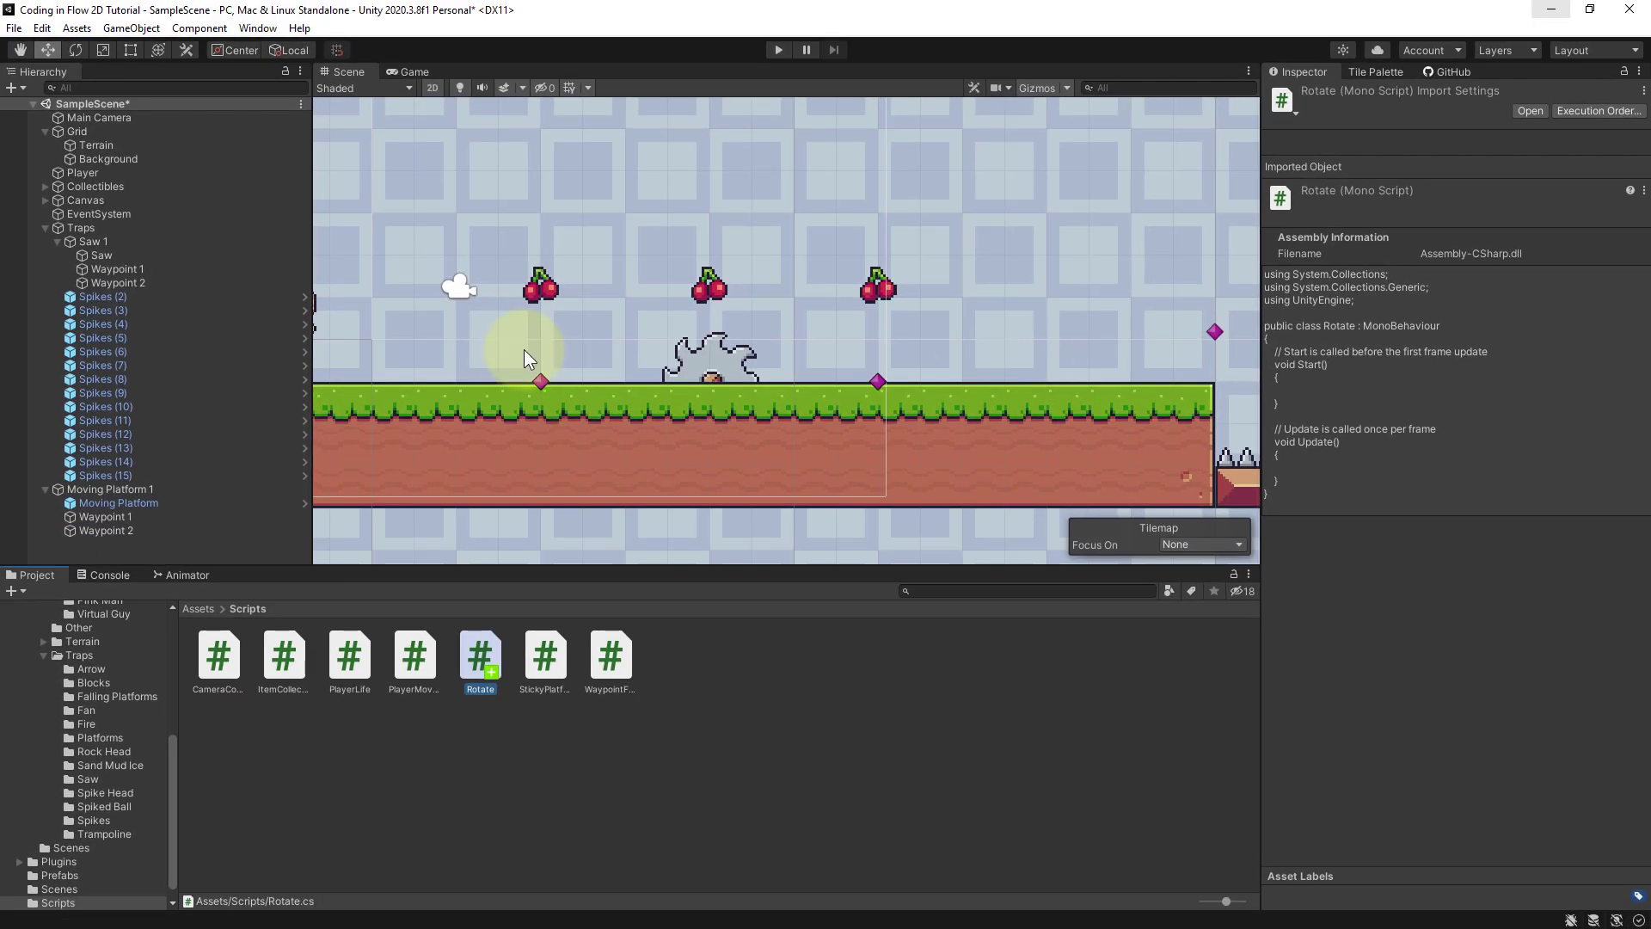
Step: Attach Rotate to the Saw and preview spins by scrubbing Rotation X and Y, undoing the X spin
{"action": "left_click_drag", "start_coordinate": [327, 328], "coordinate": [157, 260]}
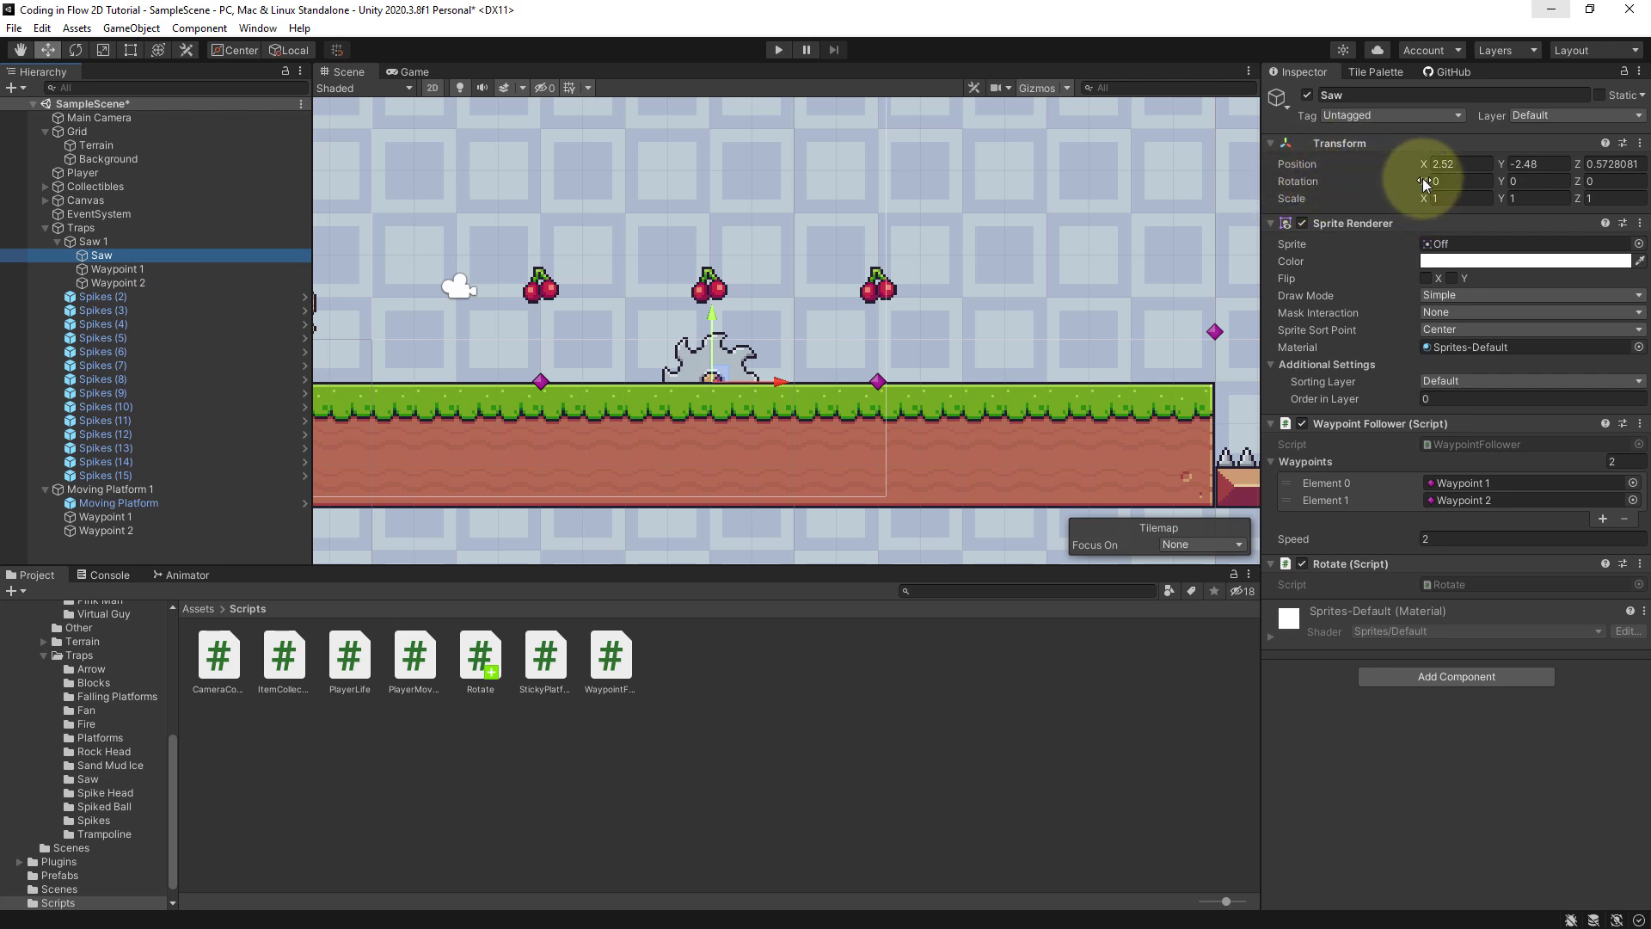
{"action": "left_click_drag", "start_coordinate": [1420, 181], "coordinate": [1446, 182]}
{"action": "left_click_drag", "start_coordinate": [952, 250], "coordinate": [1541, 286]}
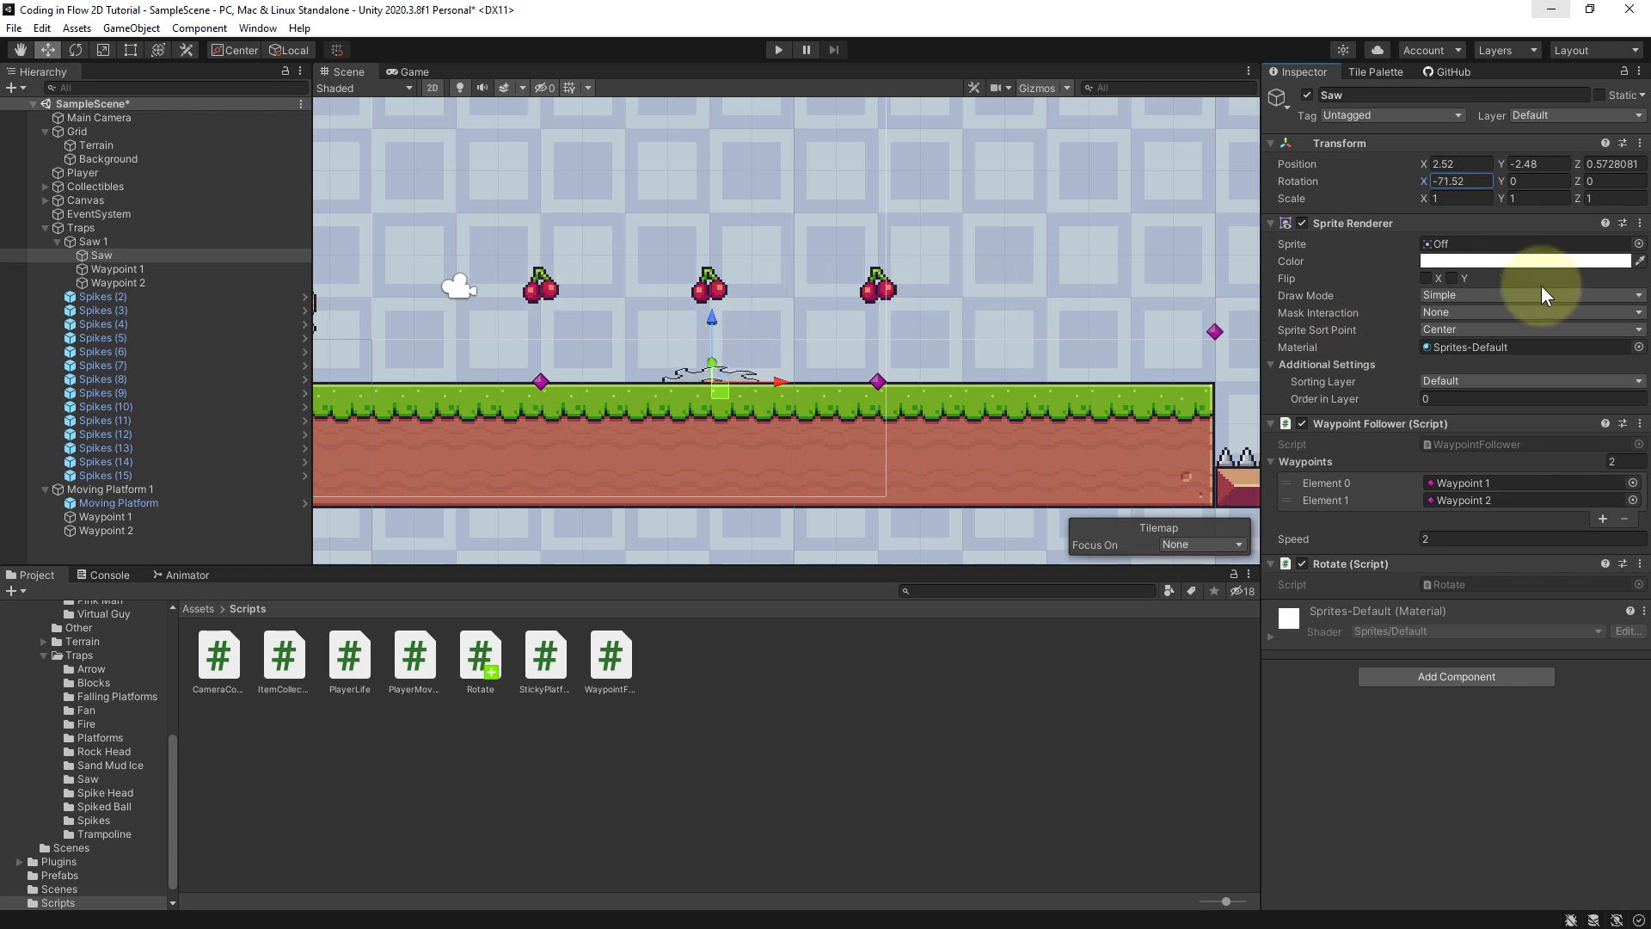
{"action": "key", "text": "ctrl+z"}
{"action": "left_click_drag", "start_coordinate": [1503, 178], "coordinate": [839, 198]}
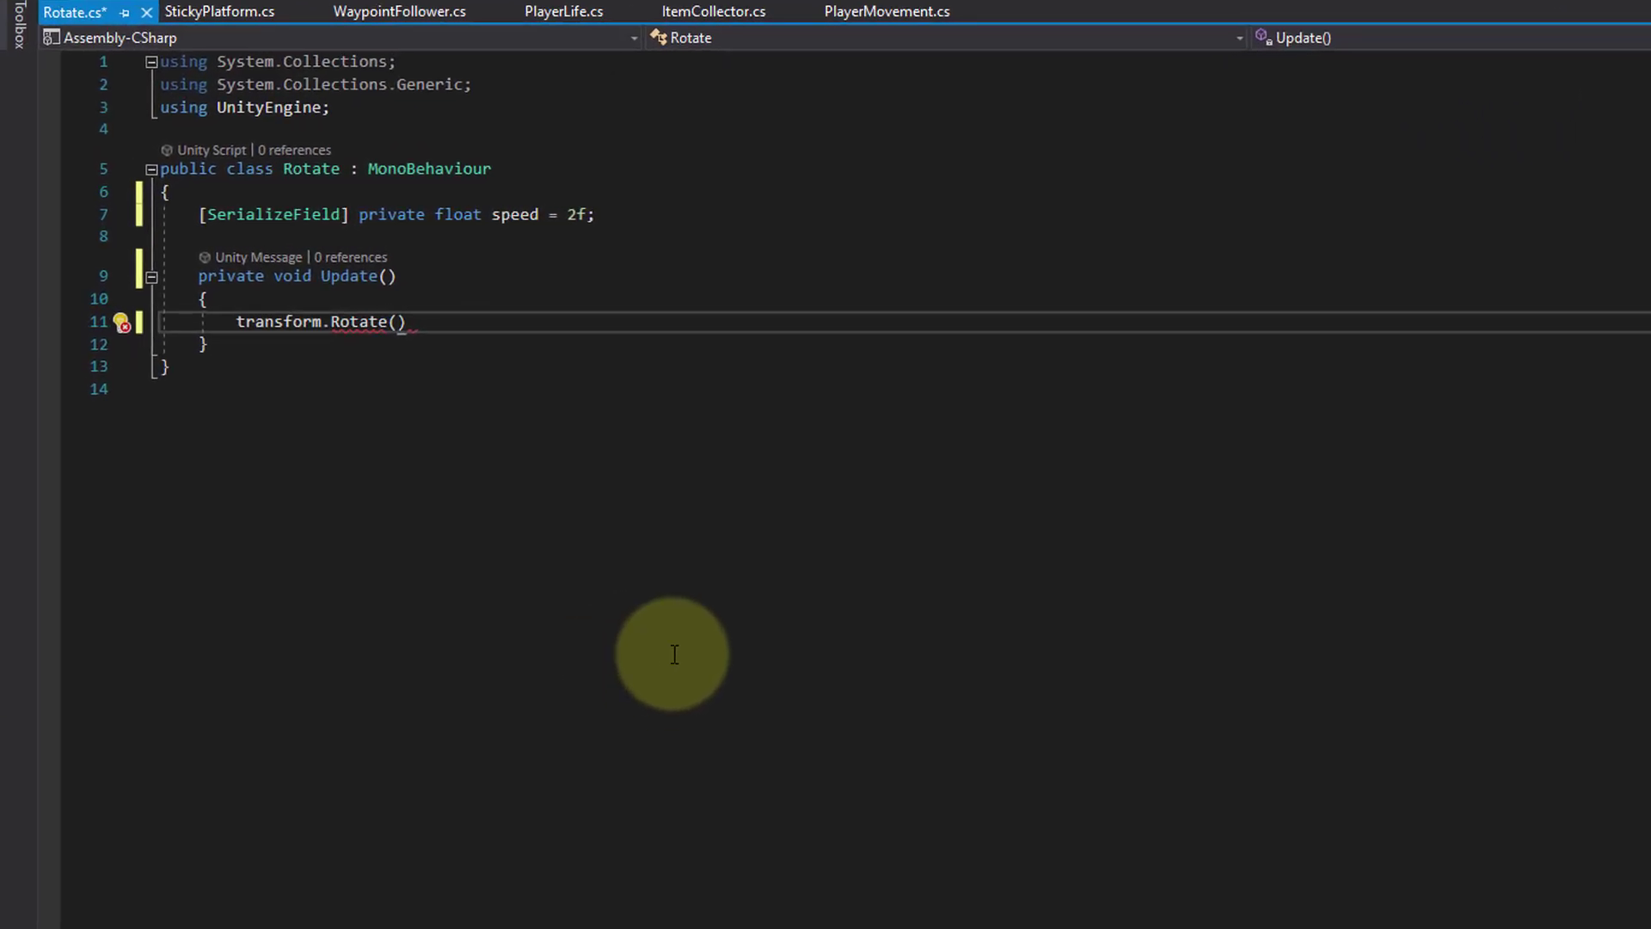
Step: Finish Update() with transform.Rotate(0, 0, 360 * speed * Time.deltaTime), save Rotate.cs, and return to Unity
{"action": "type", "text": "0, "}
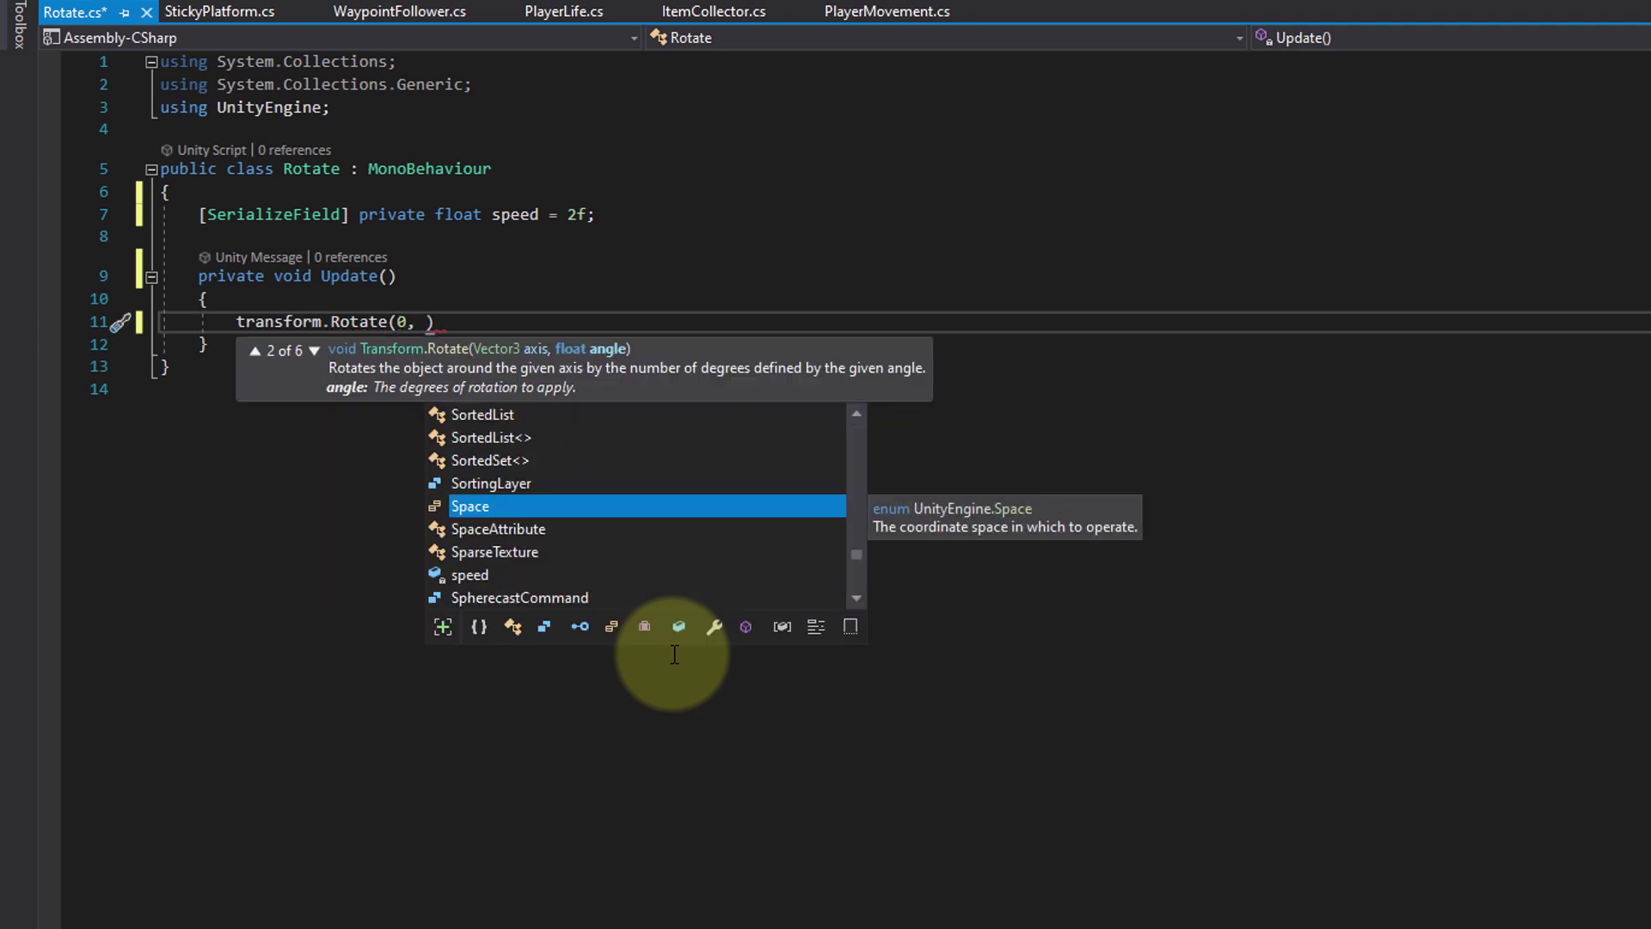
{"action": "type", "text": "0, "}
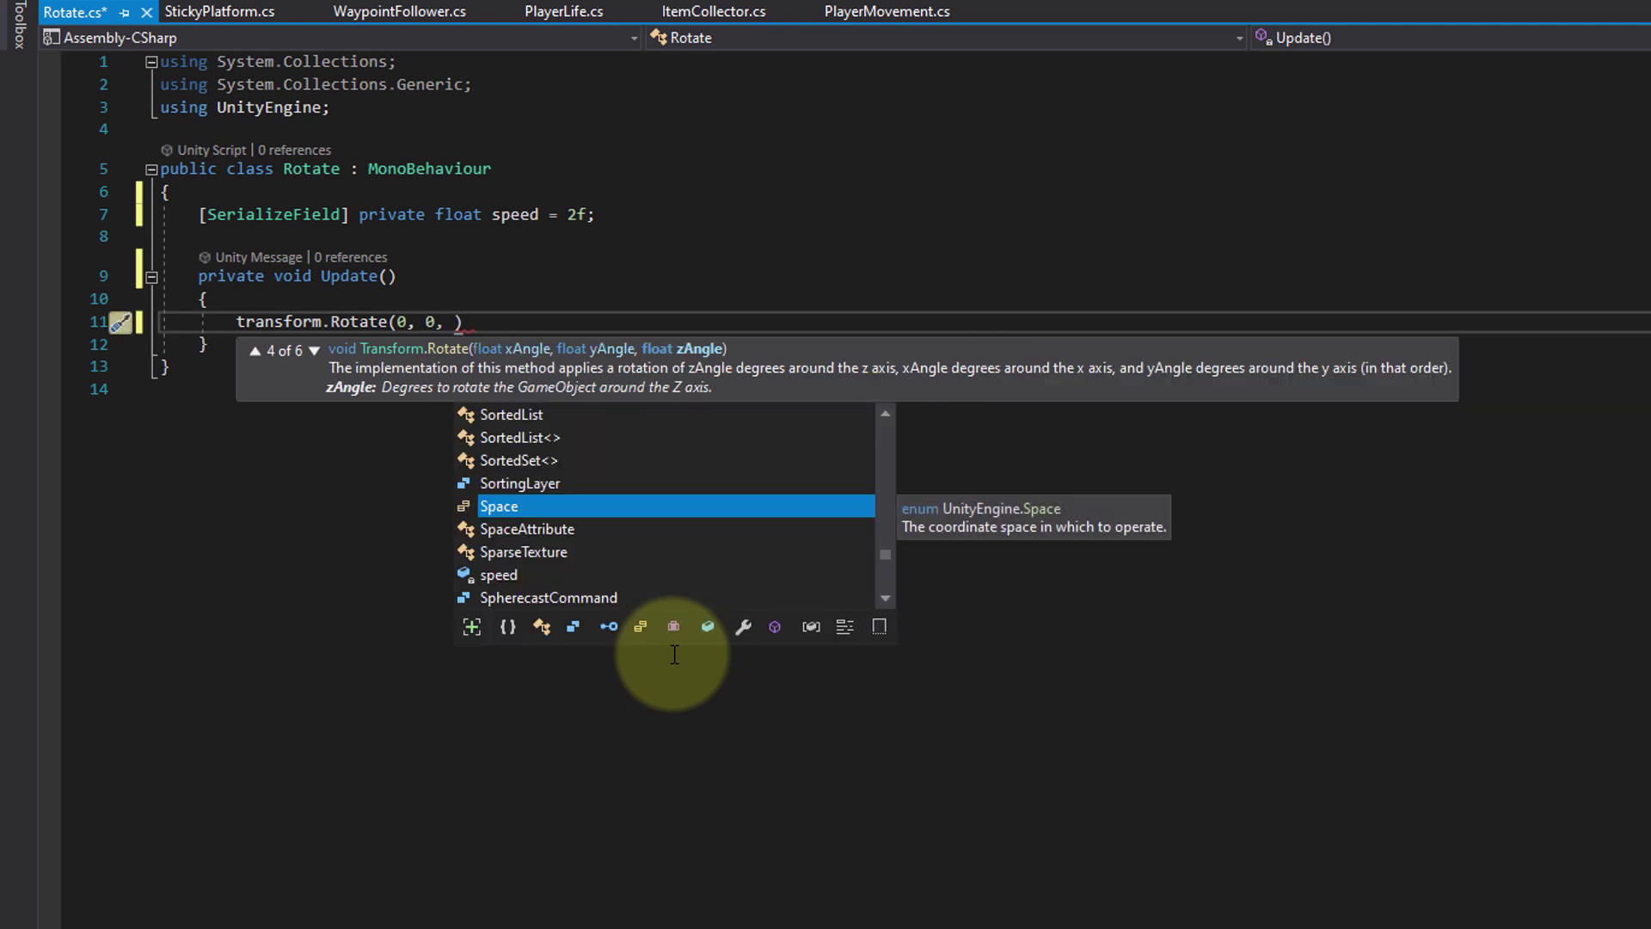
{"action": "type", "text": "360"}
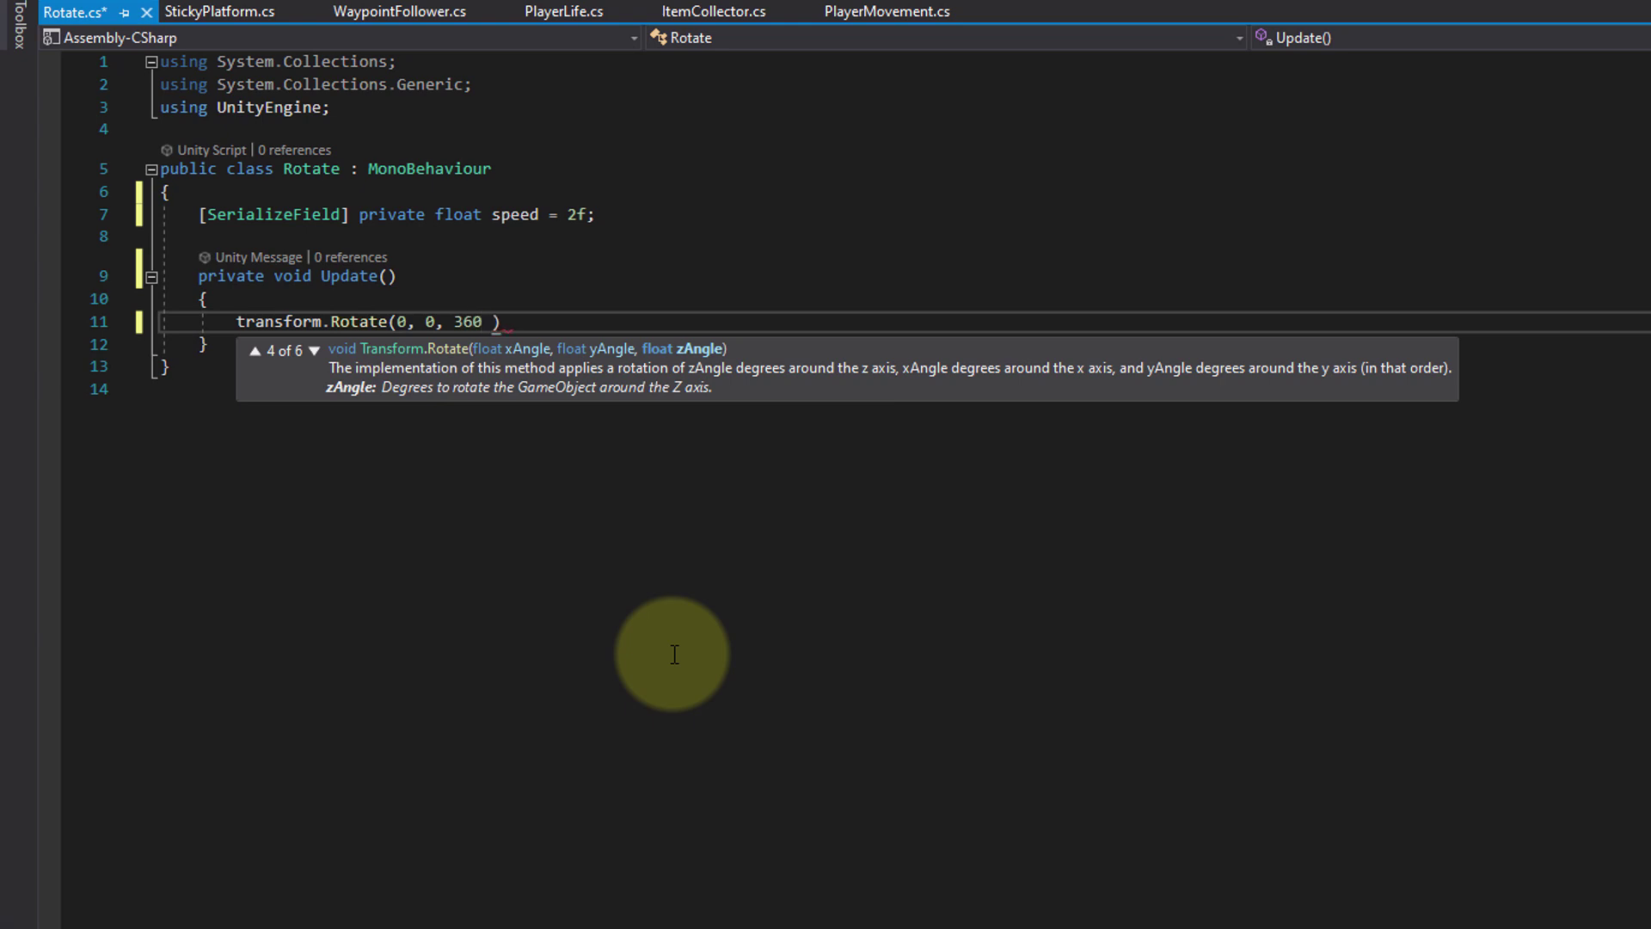
{"action": "type", "text": " * speed "}
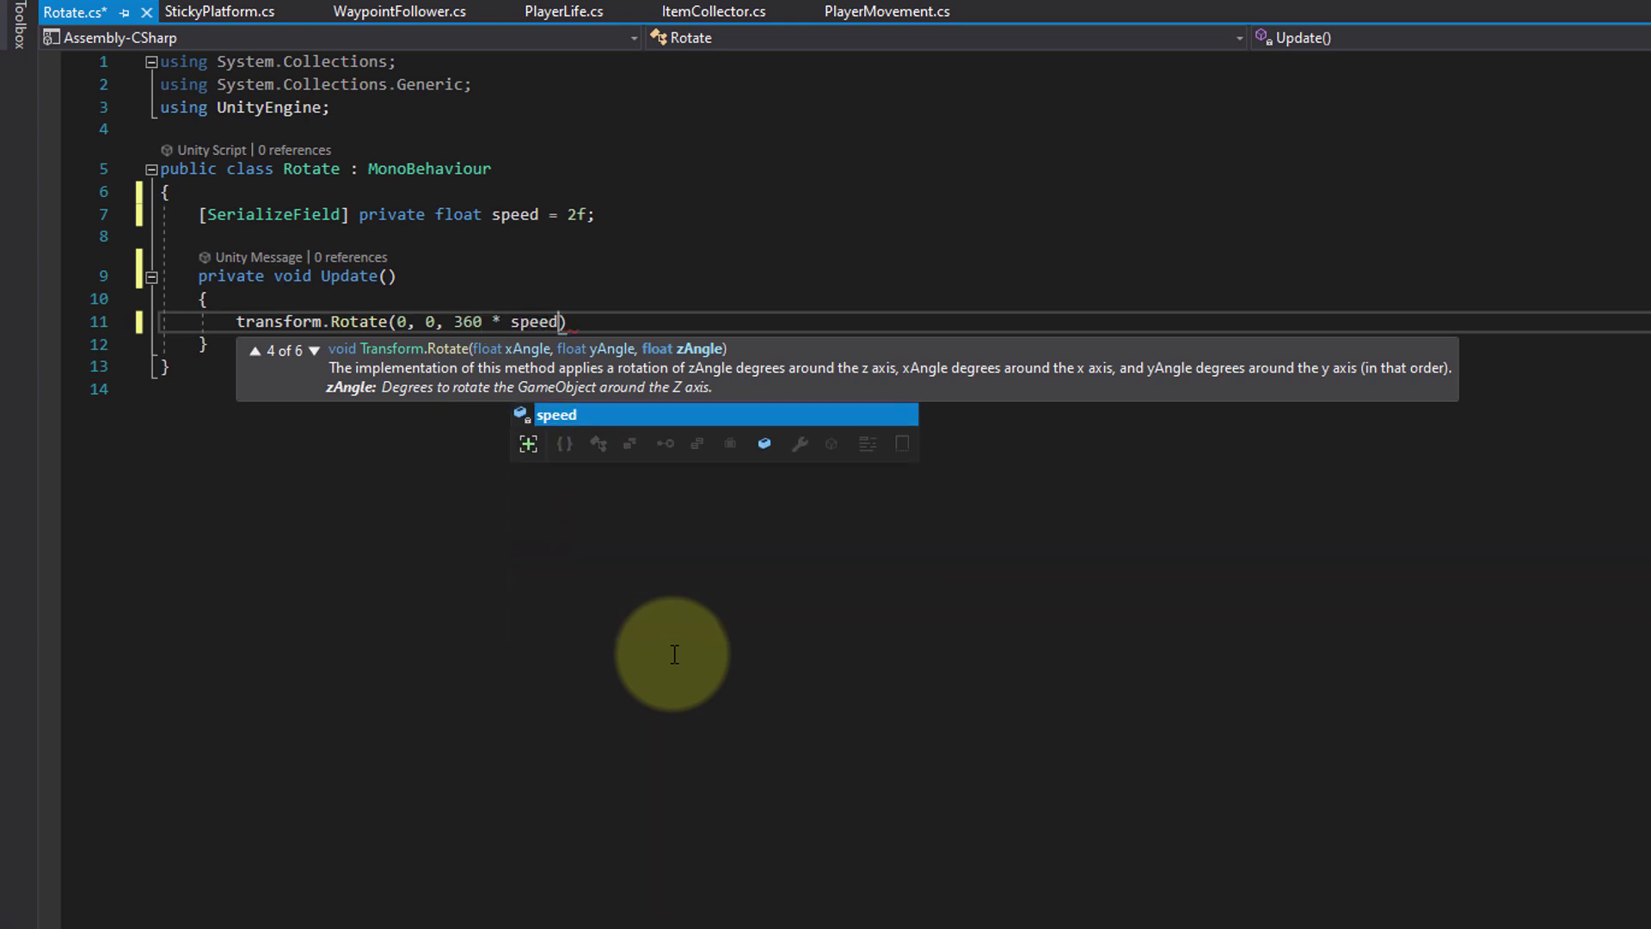
{"action": "type", "text": "* "}
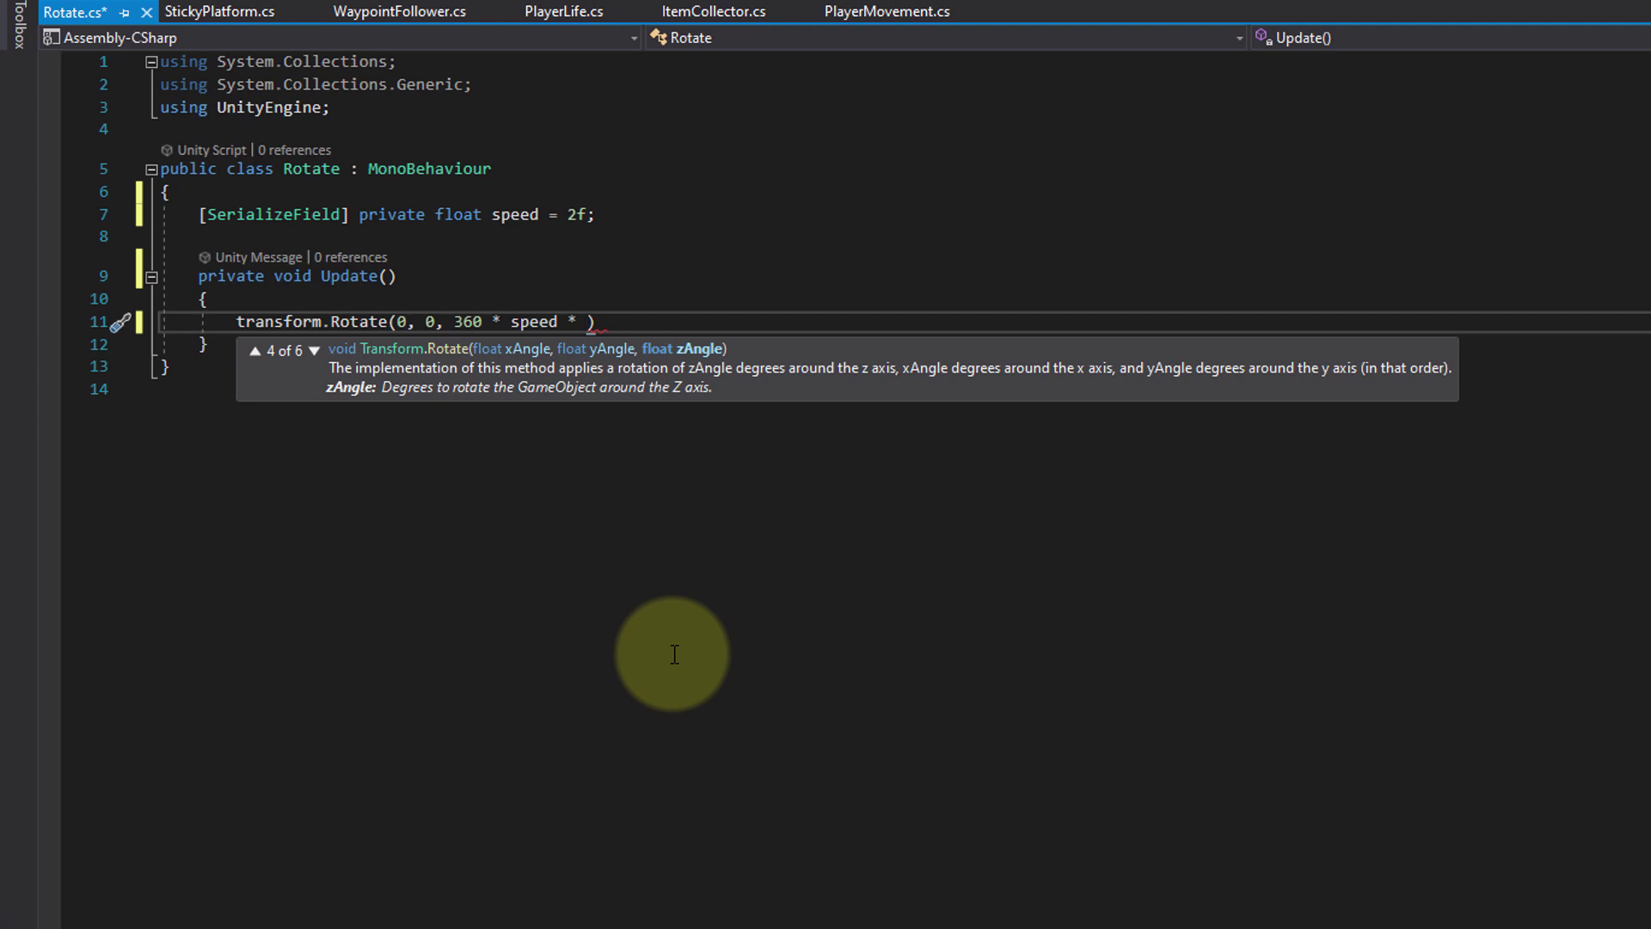
{"action": "type", "text": "Time.d"}
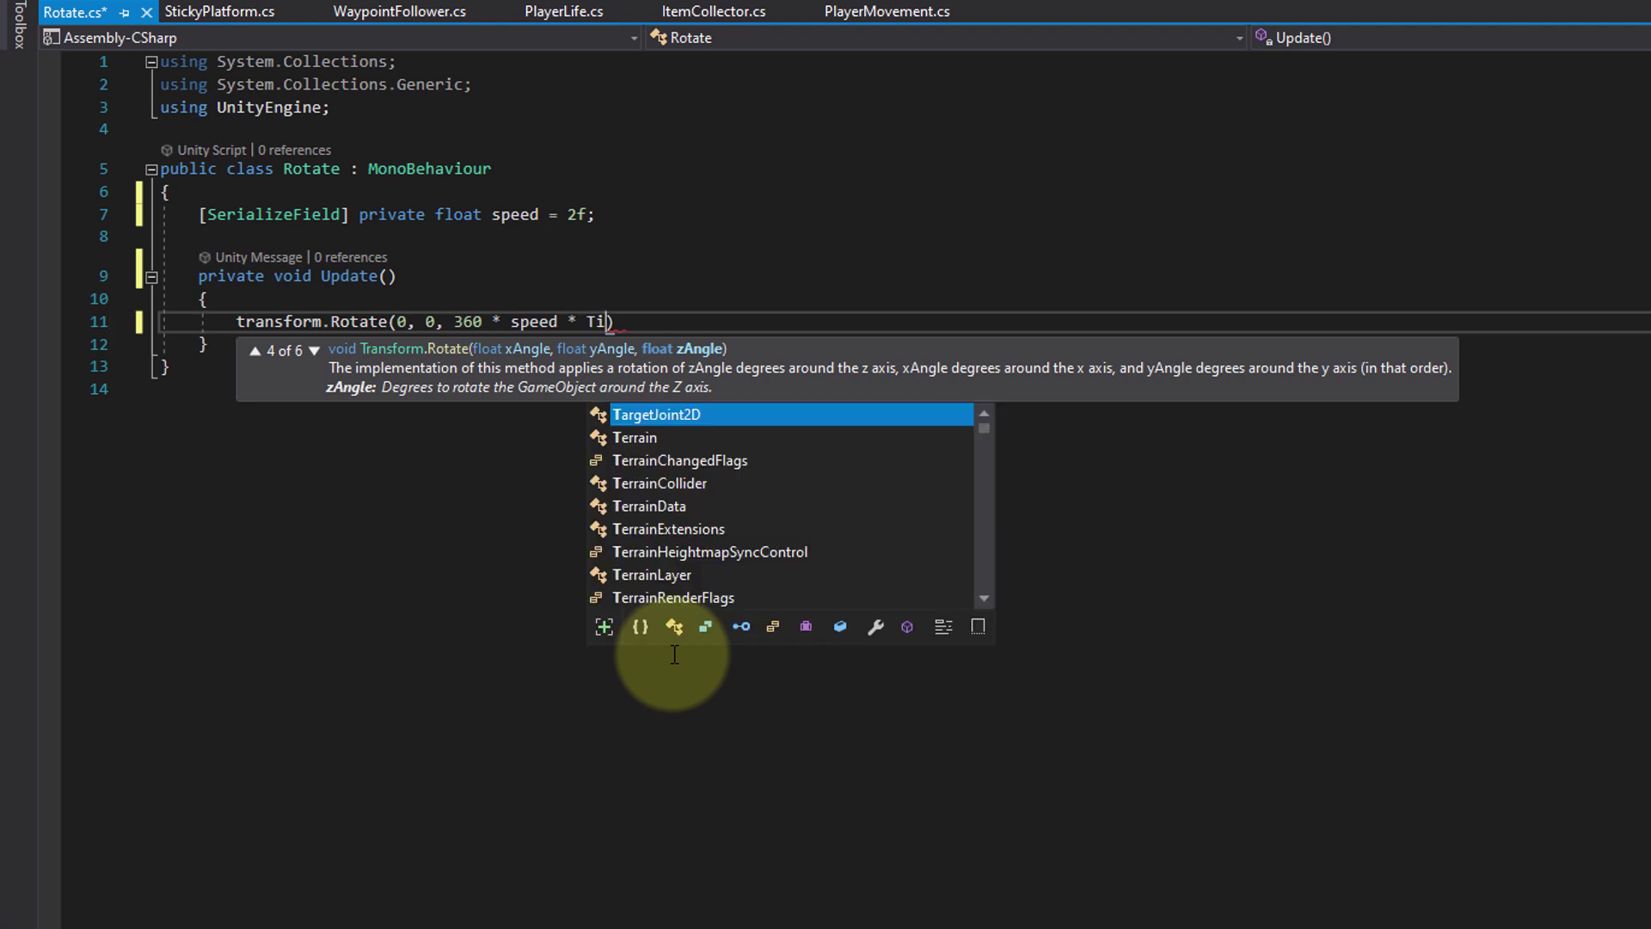
{"action": "type", "text": "e"}
{"action": "key", "text": "Tab"}
{"action": "type", "text": ")"}
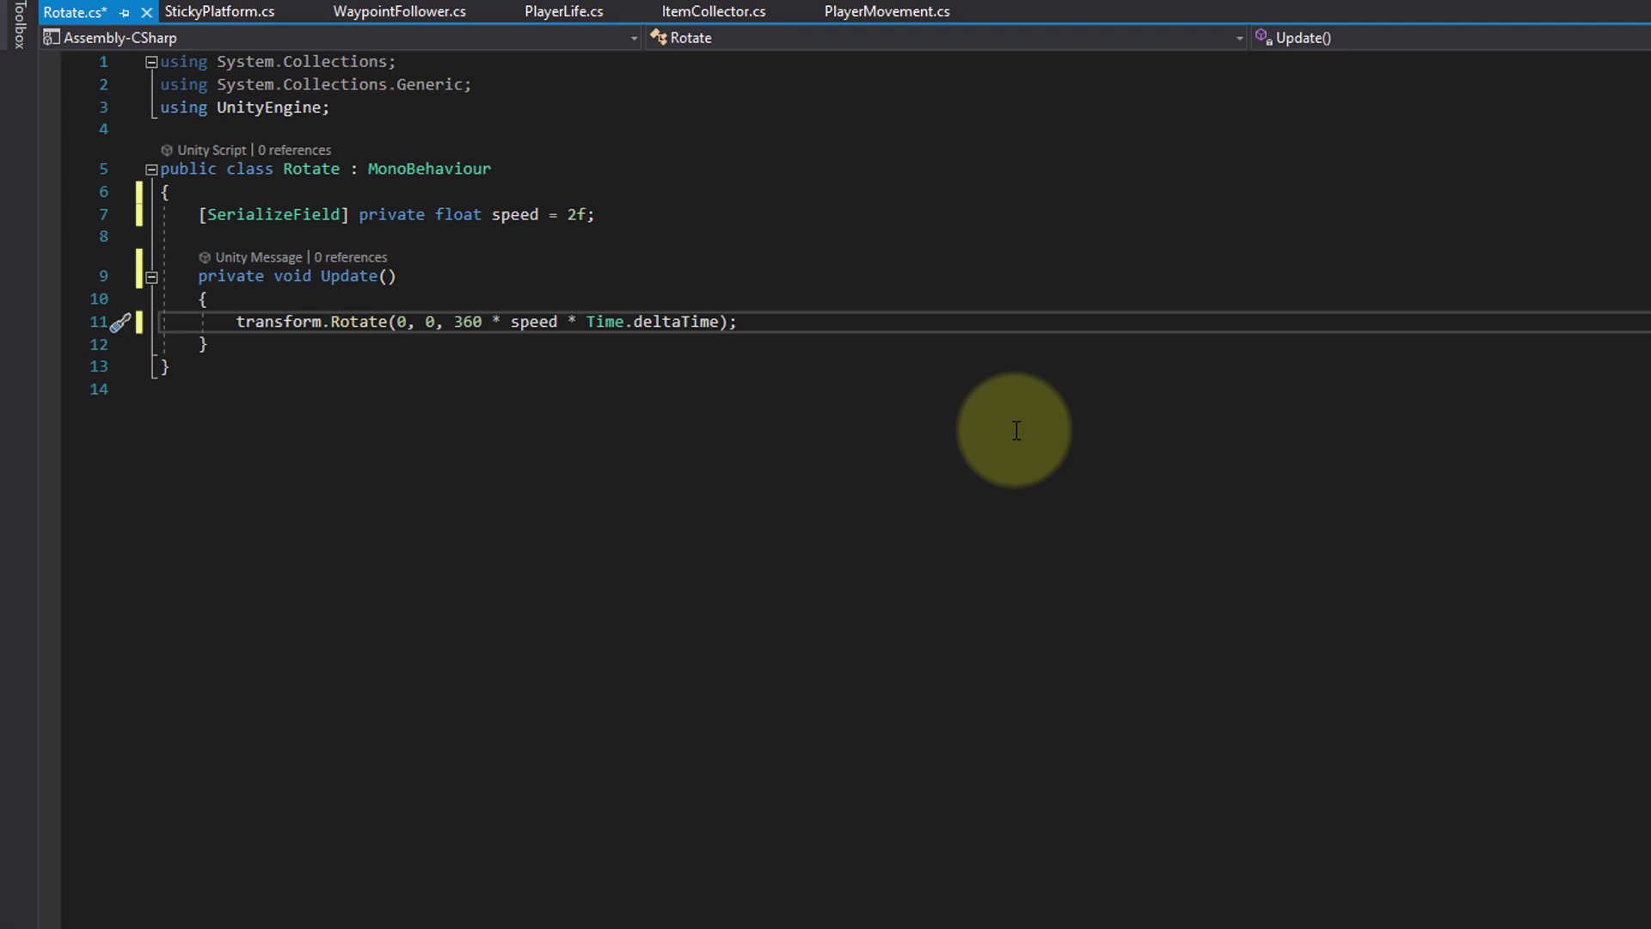
{"action": "key", "text": "ctrl+s"}
{"action": "key", "text": "alt+Tab"}
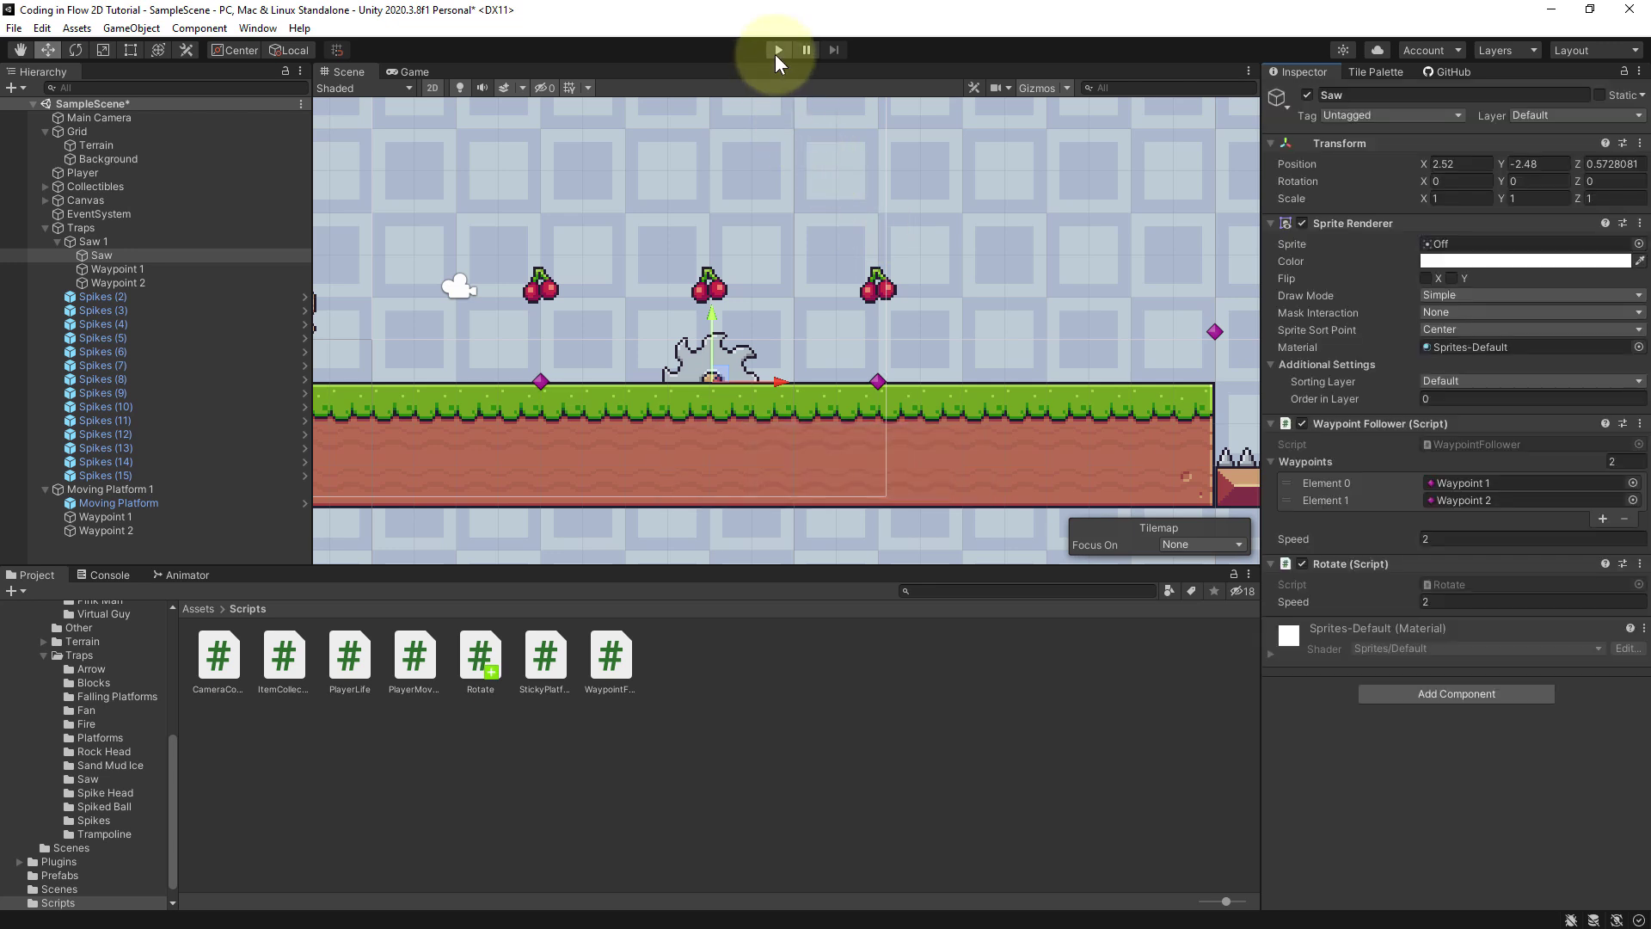
Step: Play-test the level, running and jumping right past the moving saw to watch it spin, then stop
{"action": "left_click", "coordinate": [777, 50]}
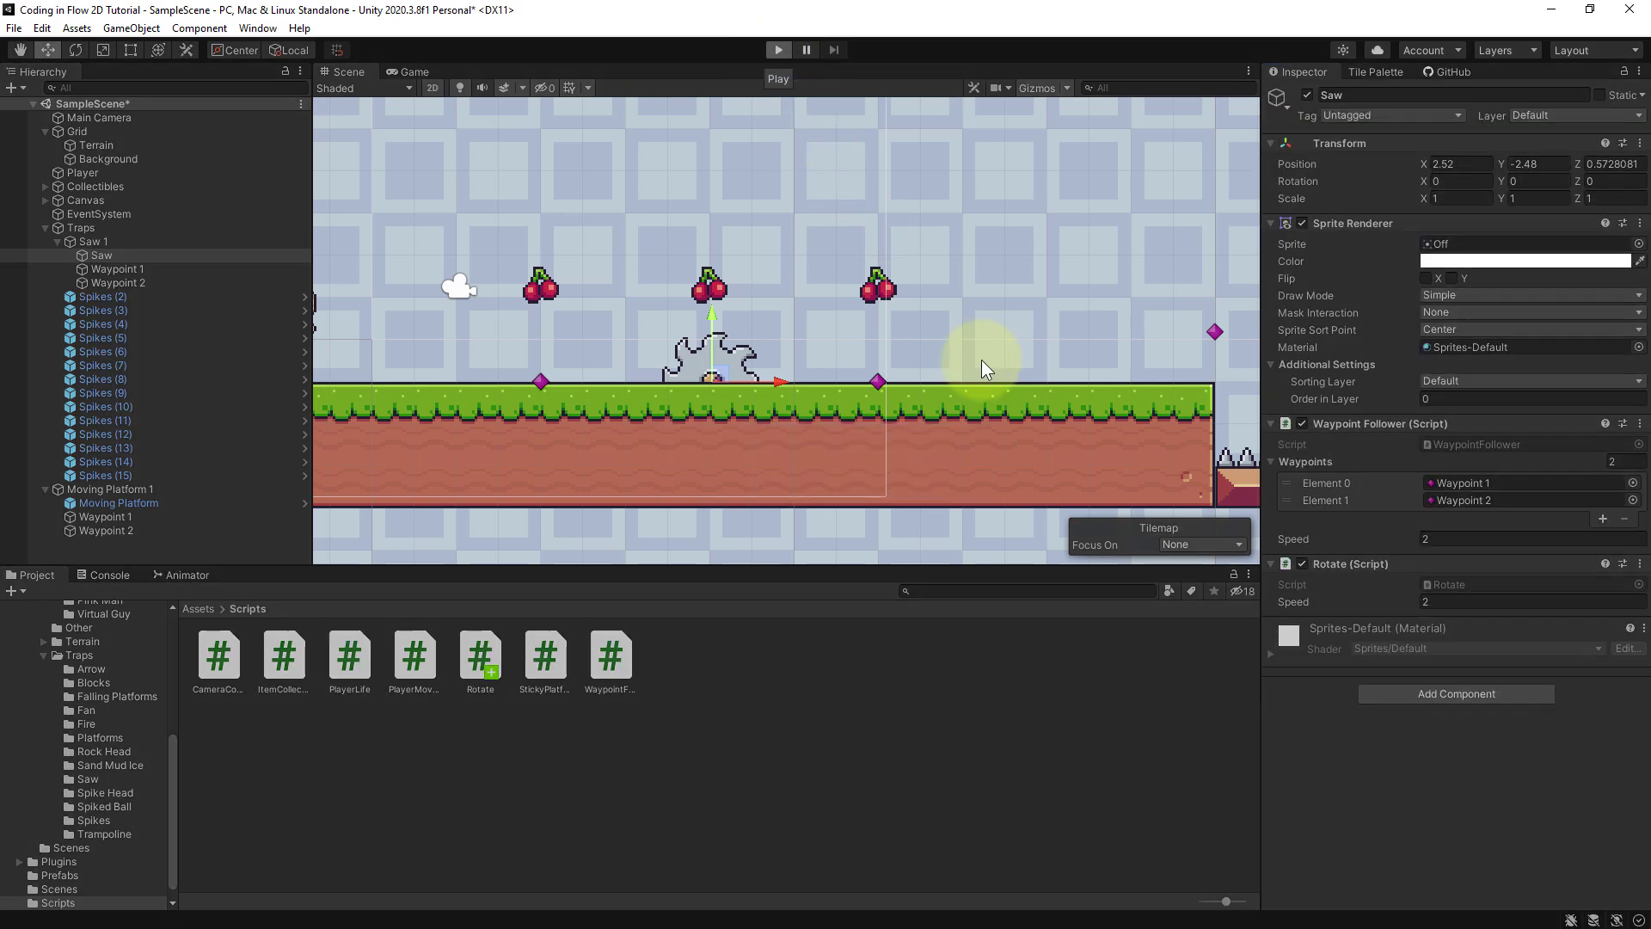
{"action": "key", "text": "Right"}
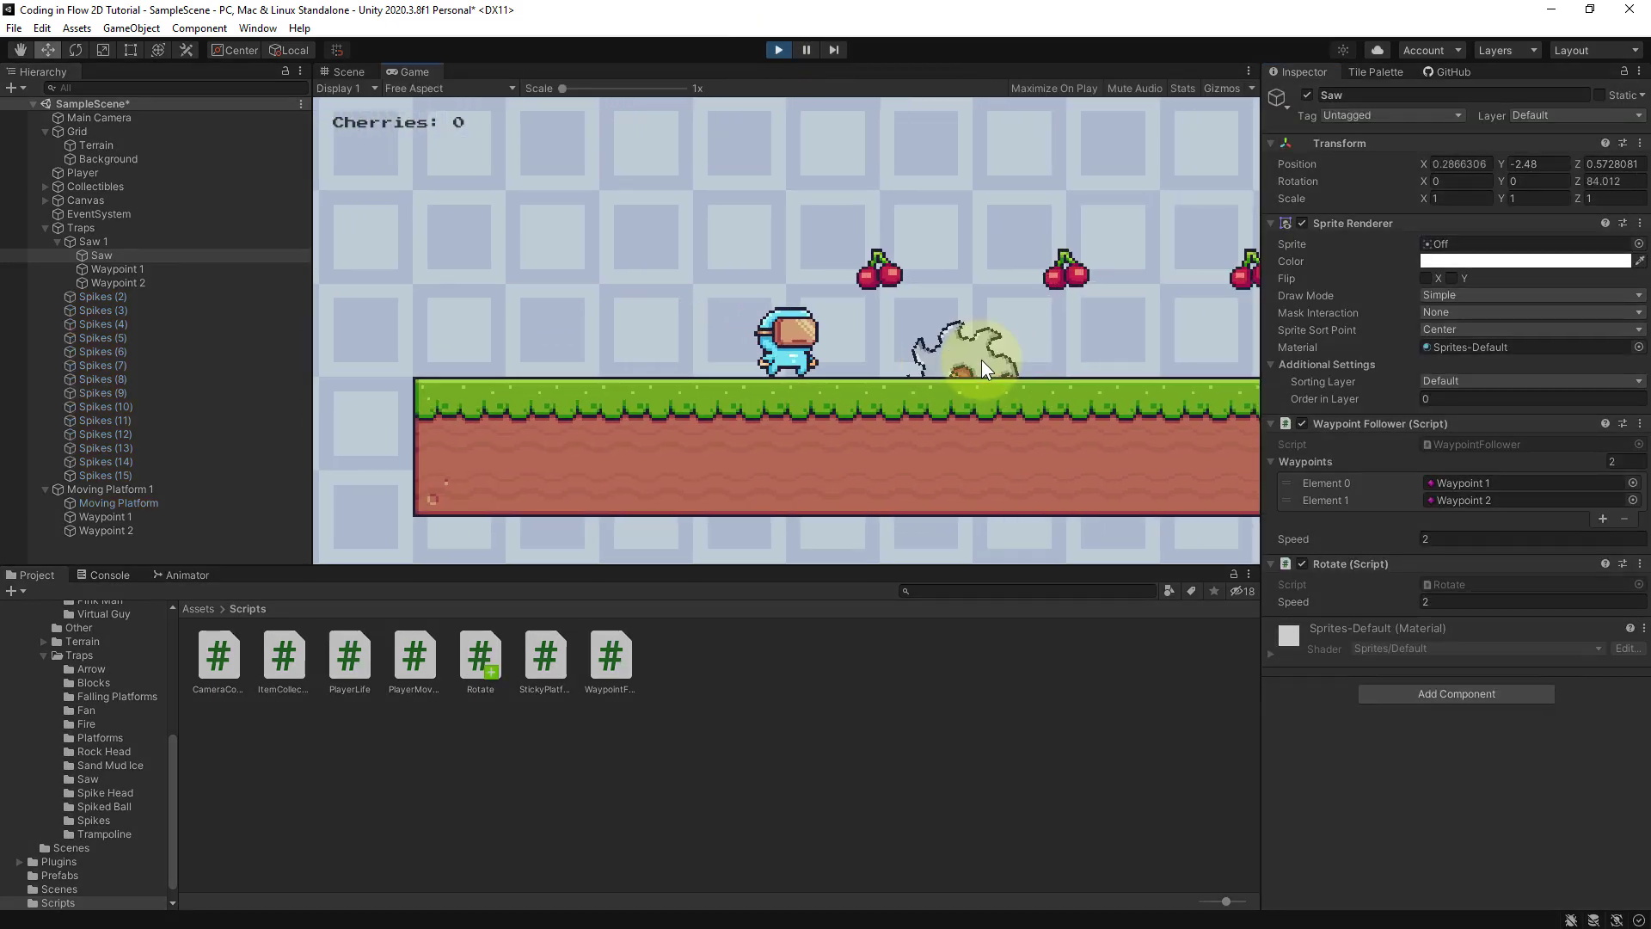
{"action": "key", "text": "space"}
{"action": "key", "text": "Right"}
{"action": "key", "text": "space"}
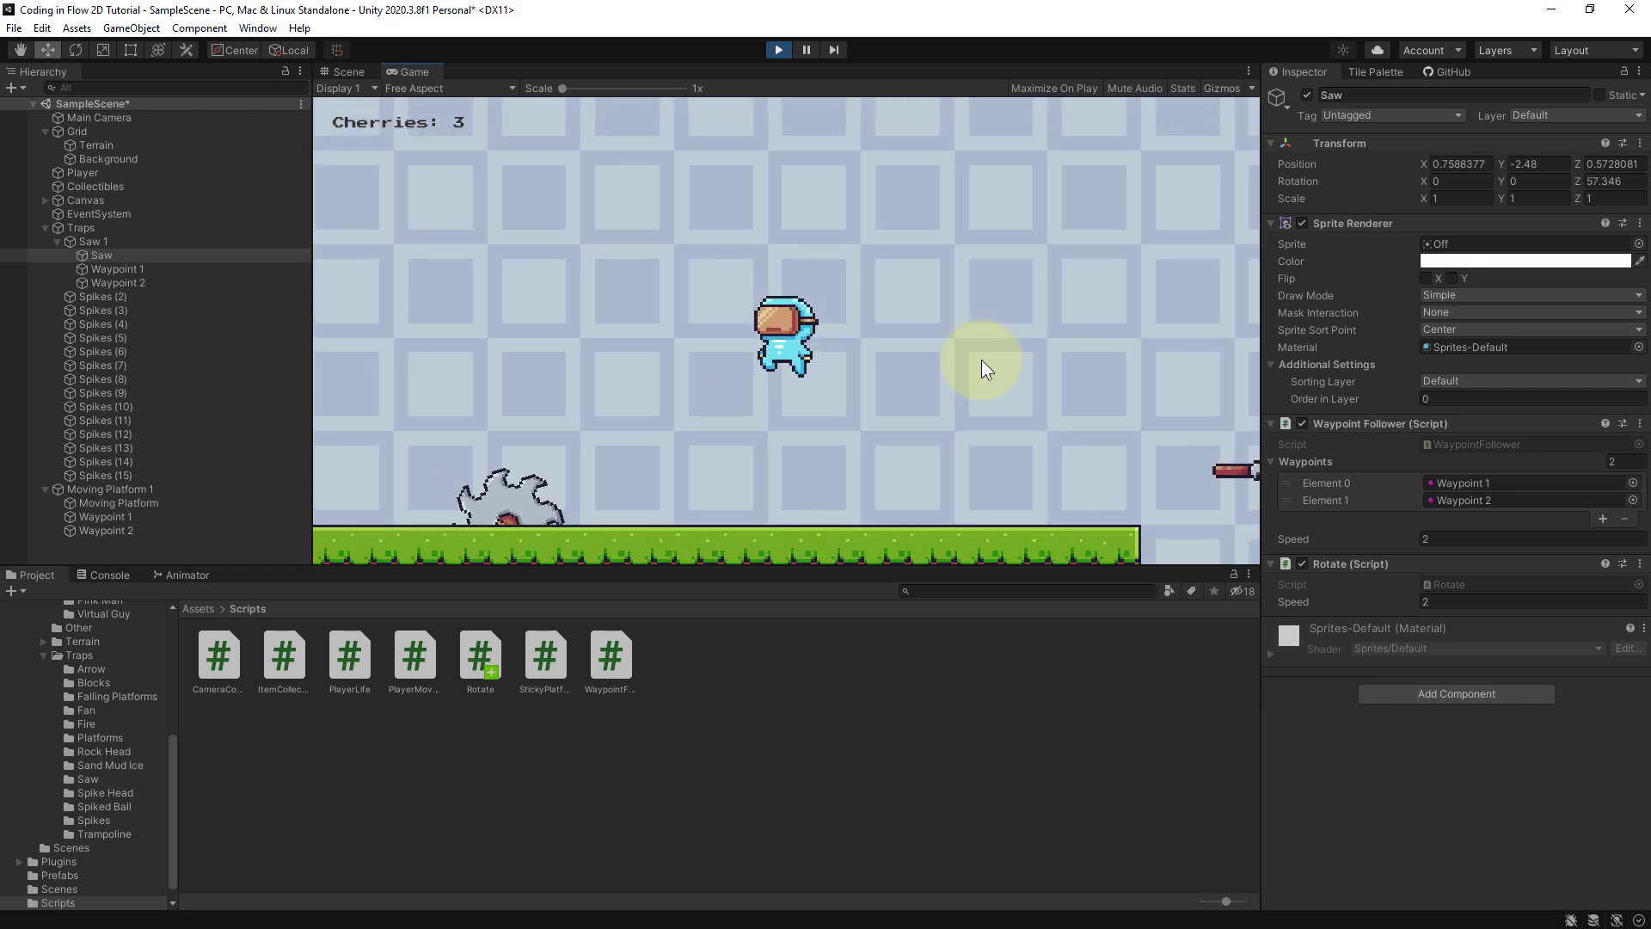
{"action": "key", "text": "Right"}
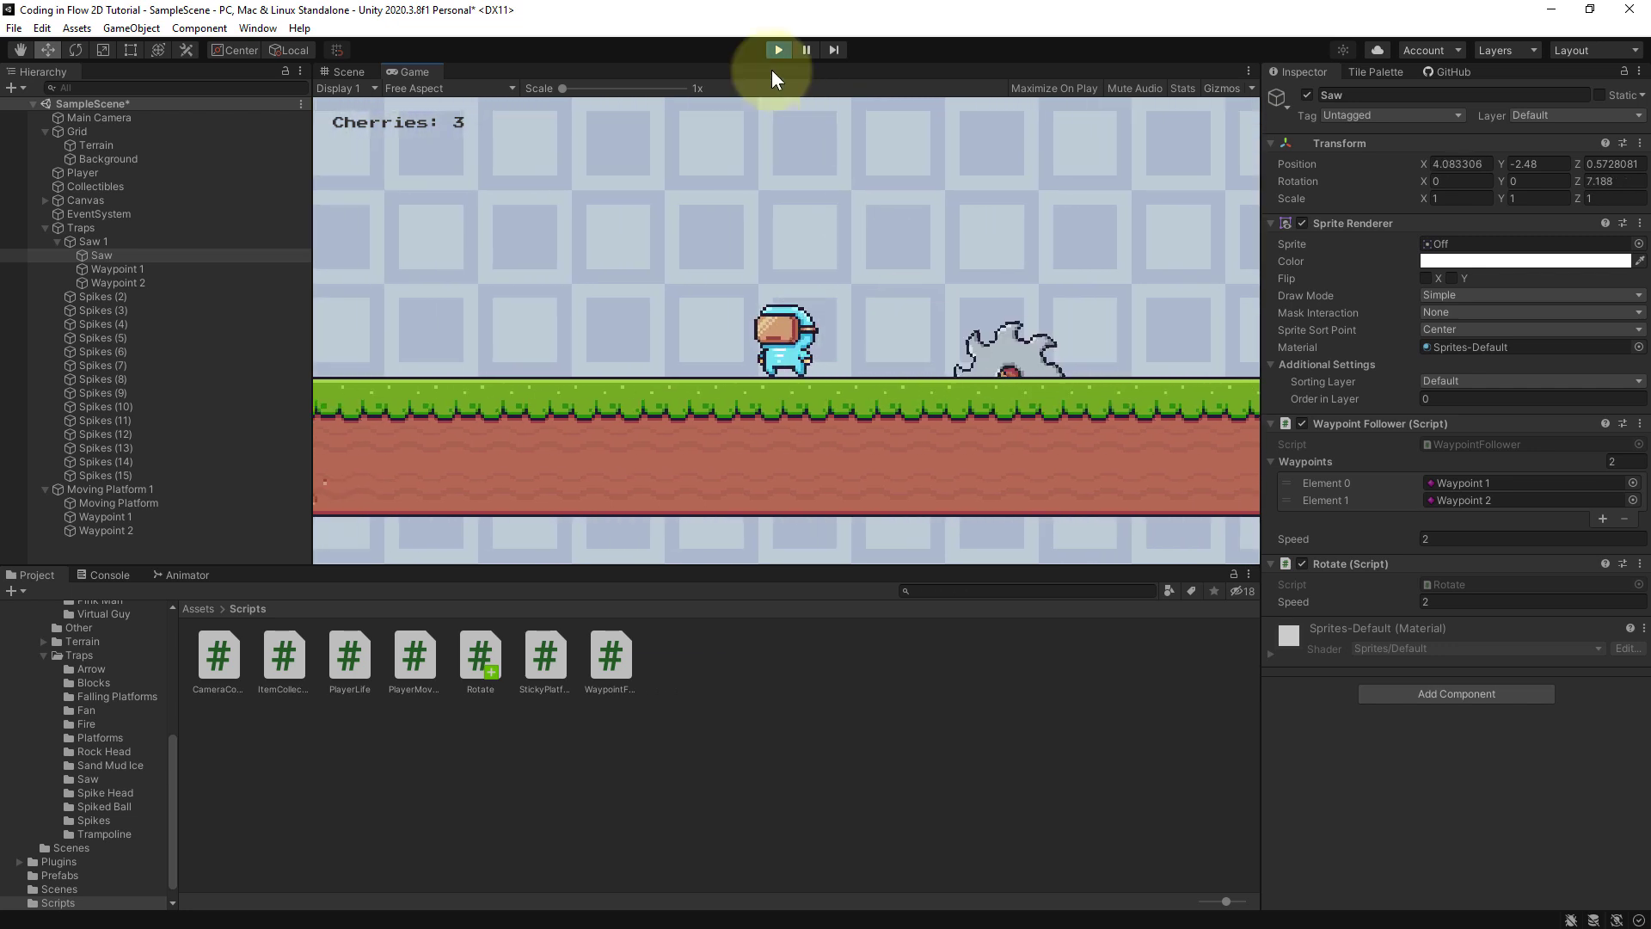
{"action": "left_click", "coordinate": [775, 52]}
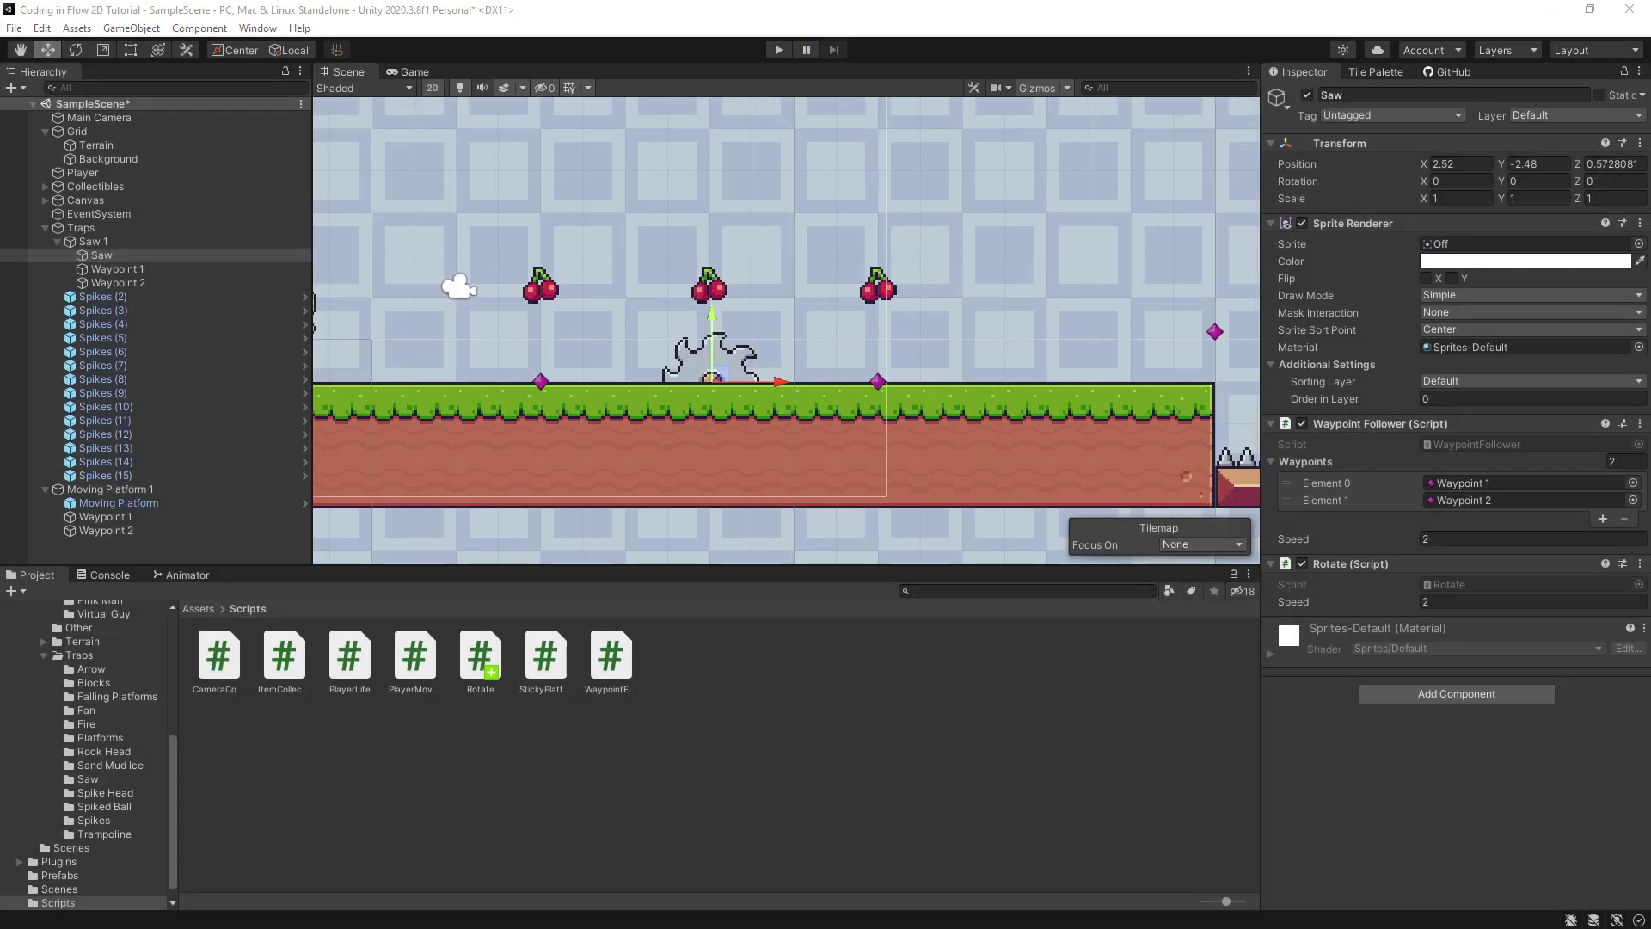
Step: Add a Box Collider 2D to the Saw and pull its top, left and right edges onto the blade
{"action": "left_click", "coordinate": [1450, 690]}
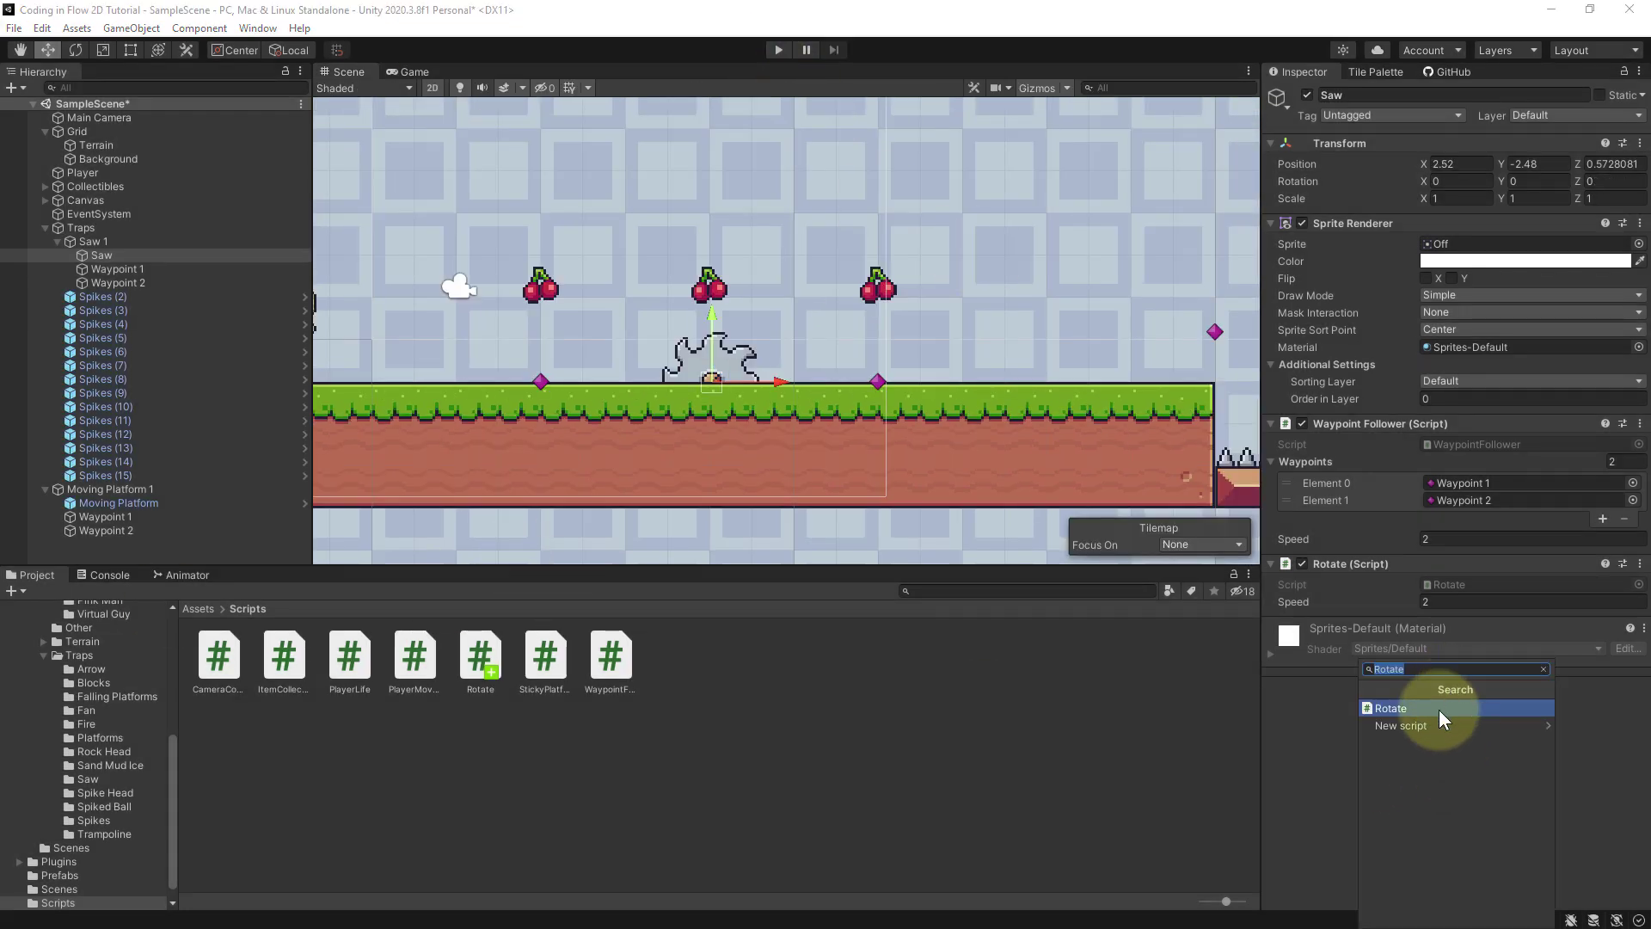
{"action": "type", "text": "box collider 2d"}
{"action": "left_click", "coordinate": [1438, 709]}
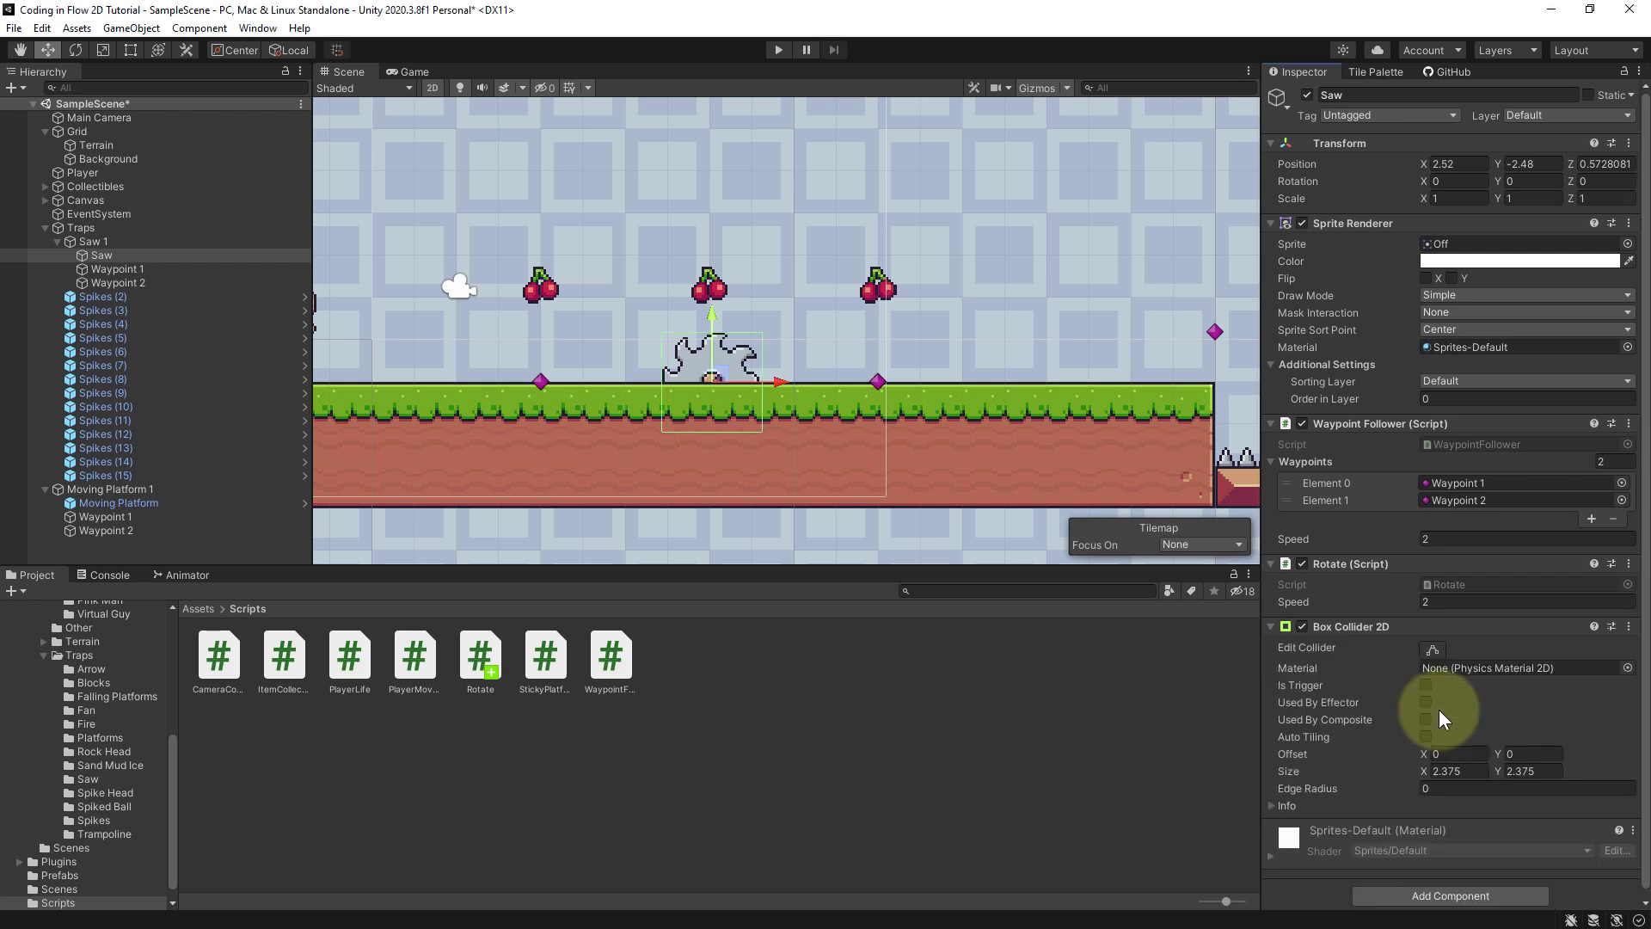
{"action": "left_click", "coordinate": [1431, 649]}
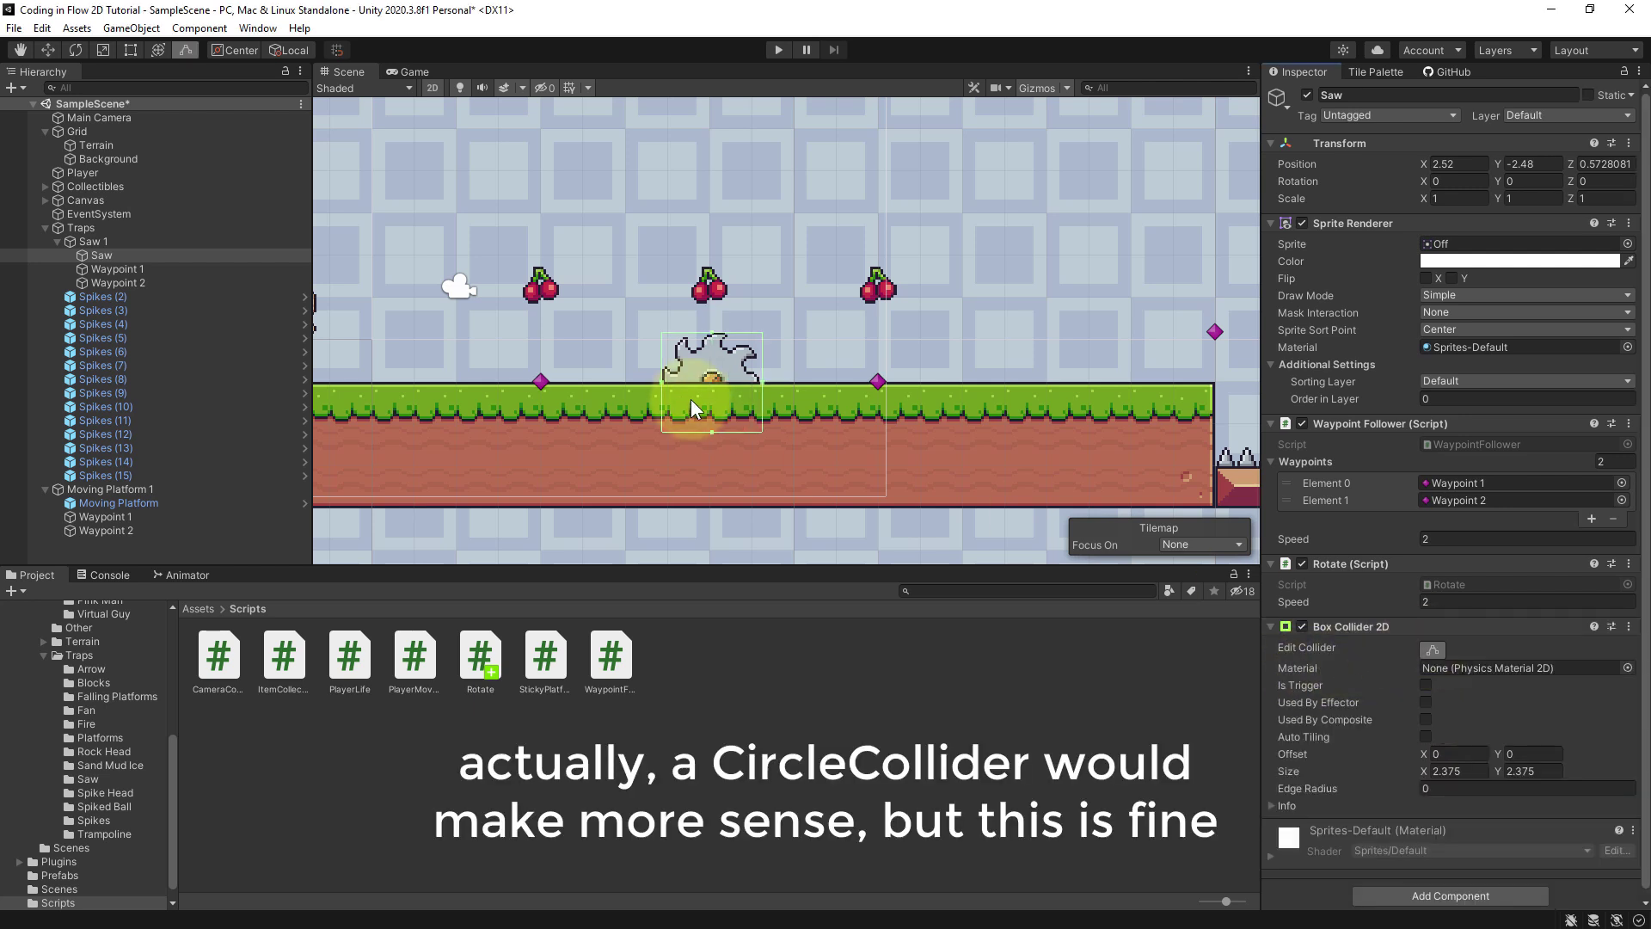
{"action": "scroll", "coordinate": [690, 399], "scroll_direction": "up", "scroll_amount": 5}
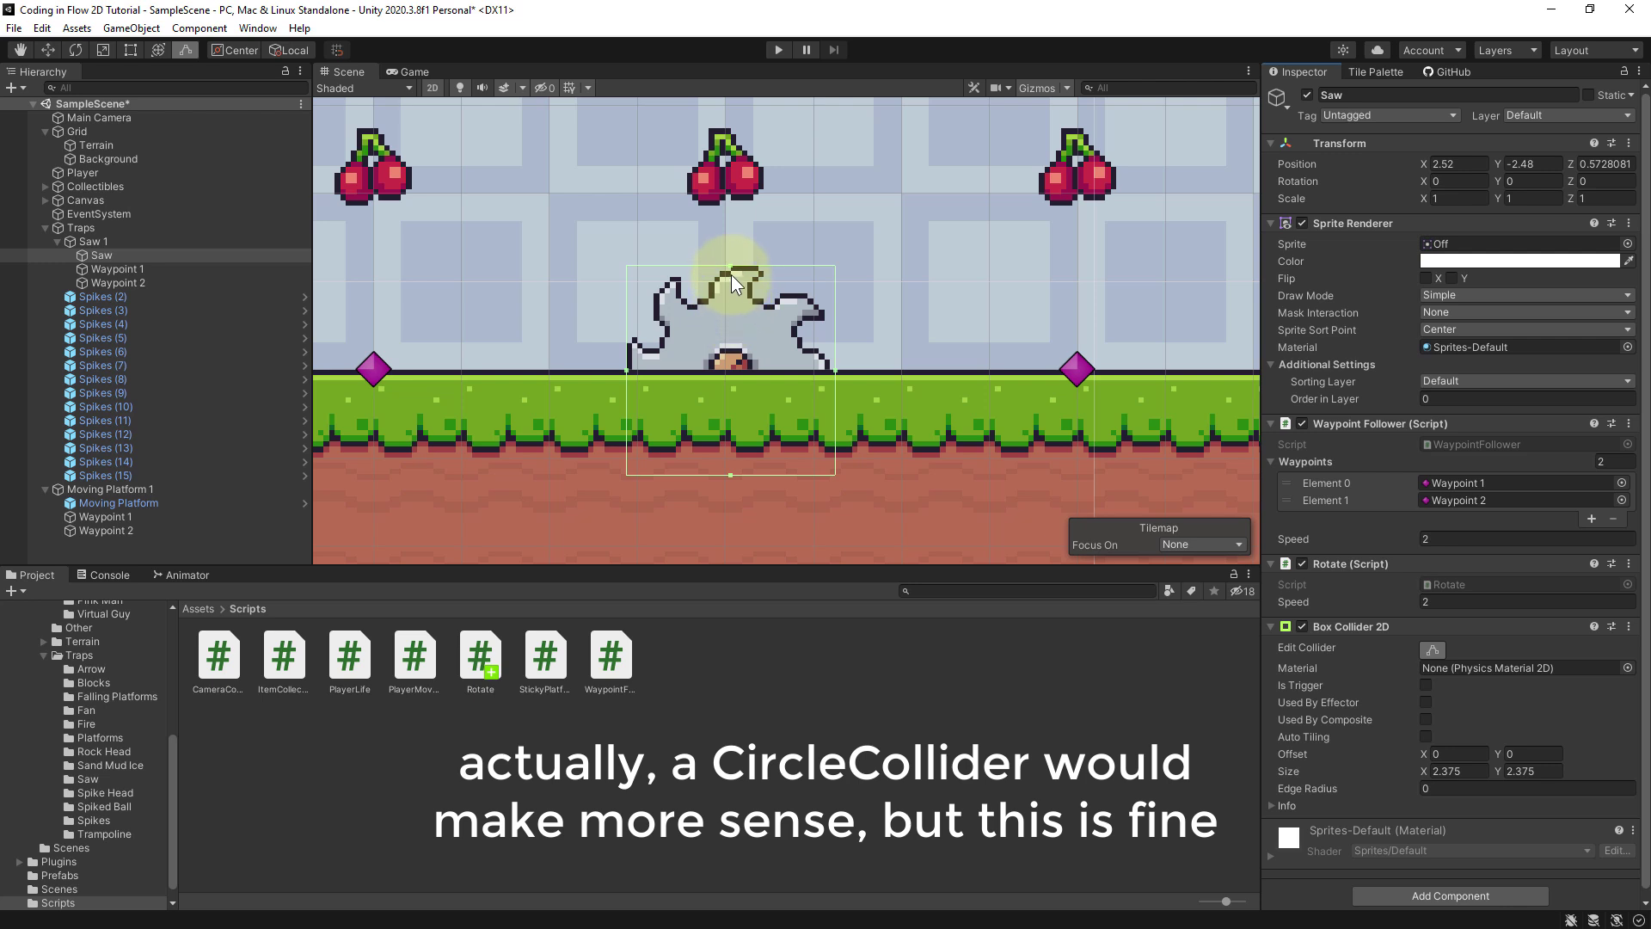
{"action": "left_click_drag", "start_coordinate": [729, 266], "coordinate": [705, 308]}
{"action": "left_click_drag", "start_coordinate": [627, 374], "coordinate": [636, 375]}
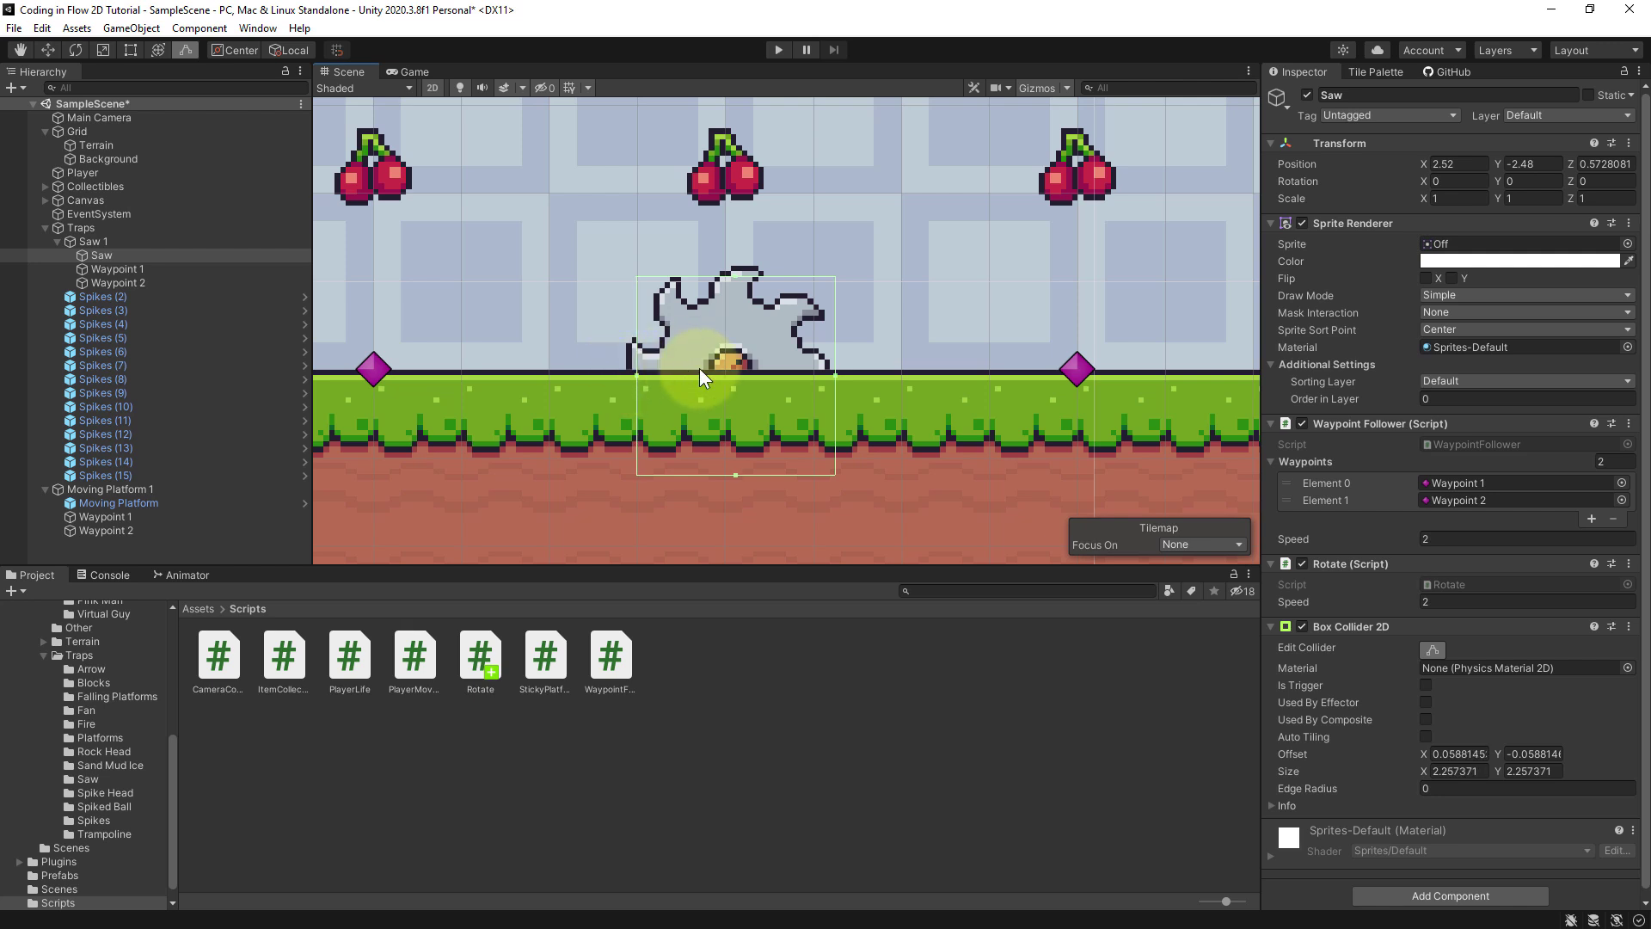
{"action": "left_click_drag", "start_coordinate": [842, 377], "coordinate": [812, 379]}
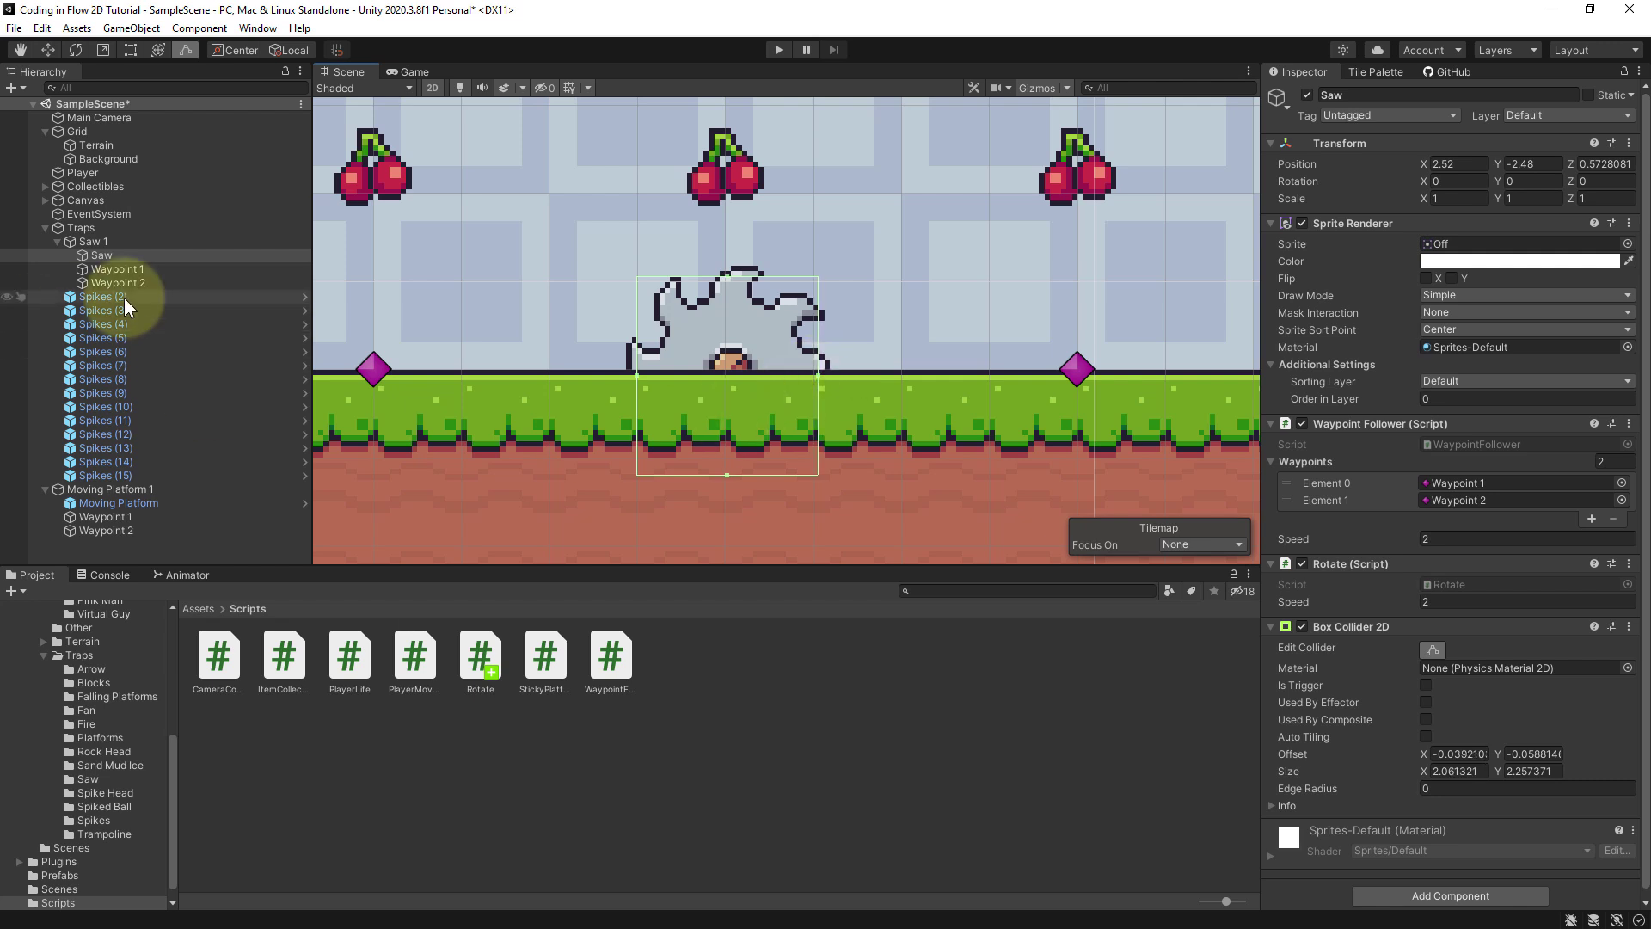
Step: Hide the Terrain tilemap and fine-tune the collider edges to about 2.21 by 2.24
{"action": "left_click", "coordinate": [8, 145]}
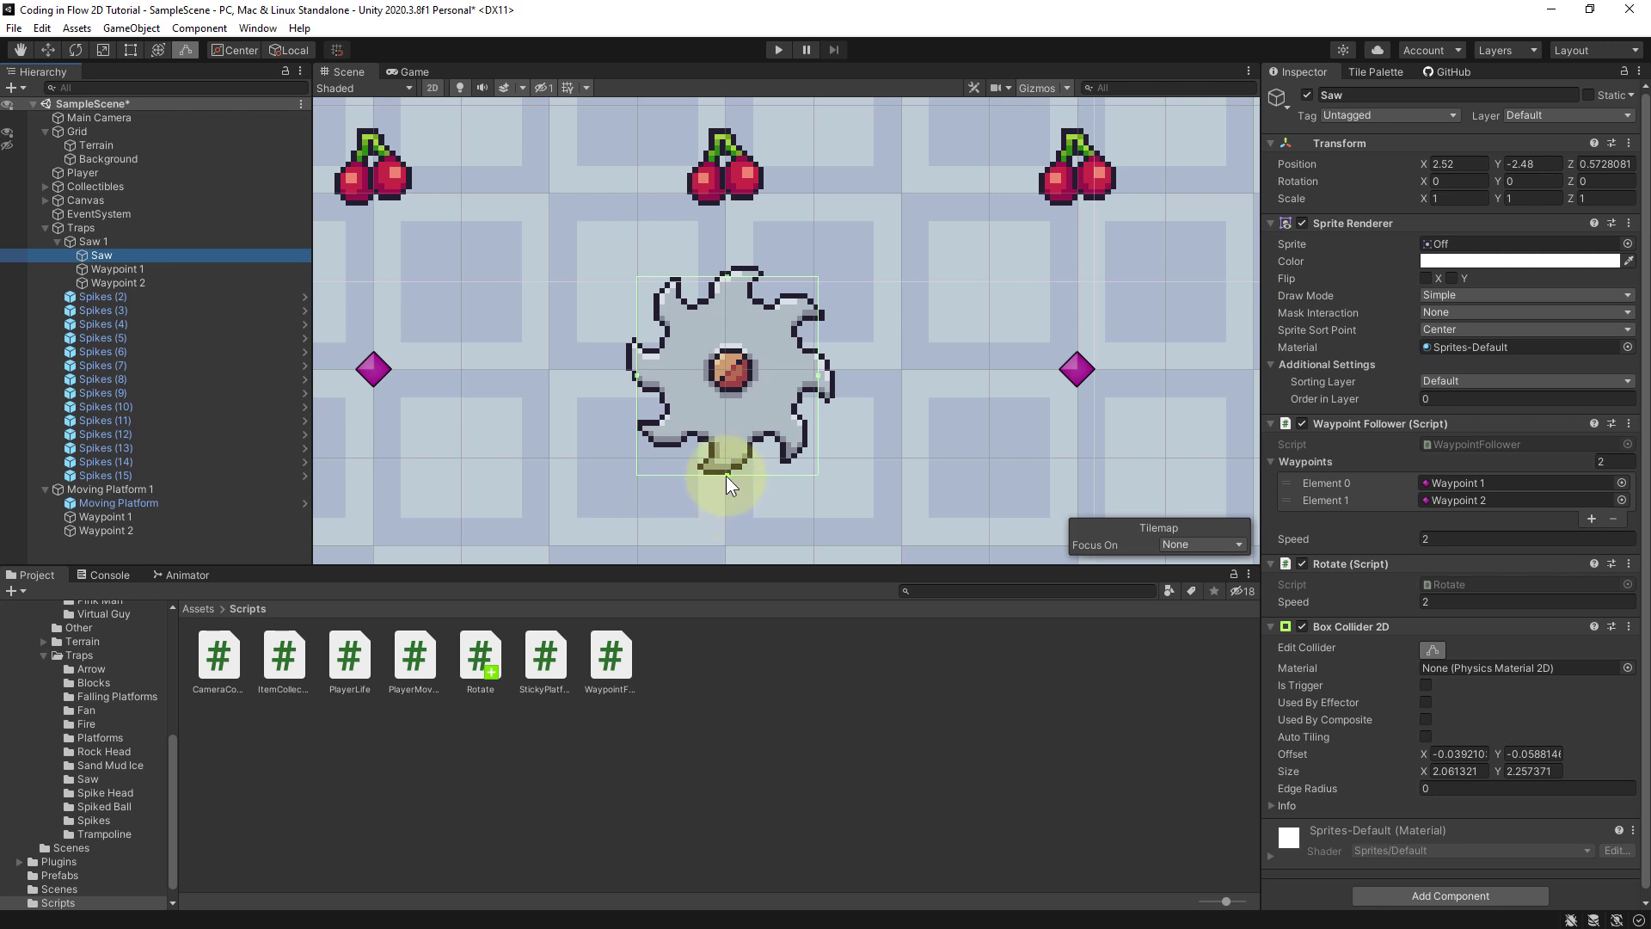
{"action": "left_click_drag", "start_coordinate": [726, 476], "coordinate": [725, 466]}
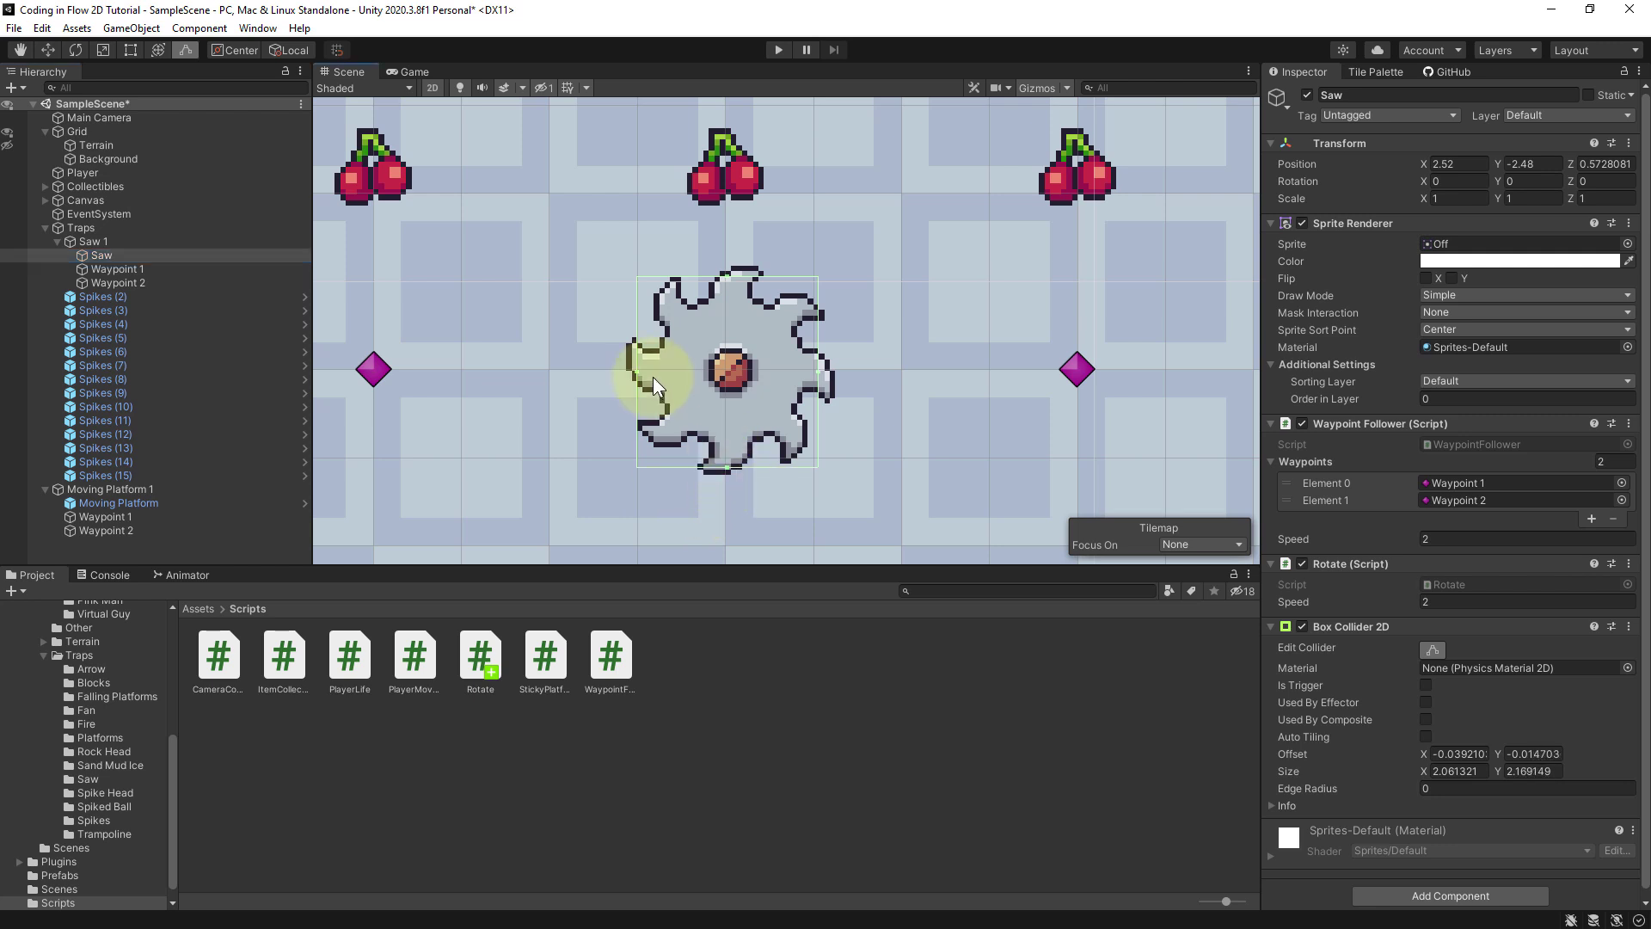
{"action": "left_click_drag", "start_coordinate": [635, 370], "coordinate": [633, 370]}
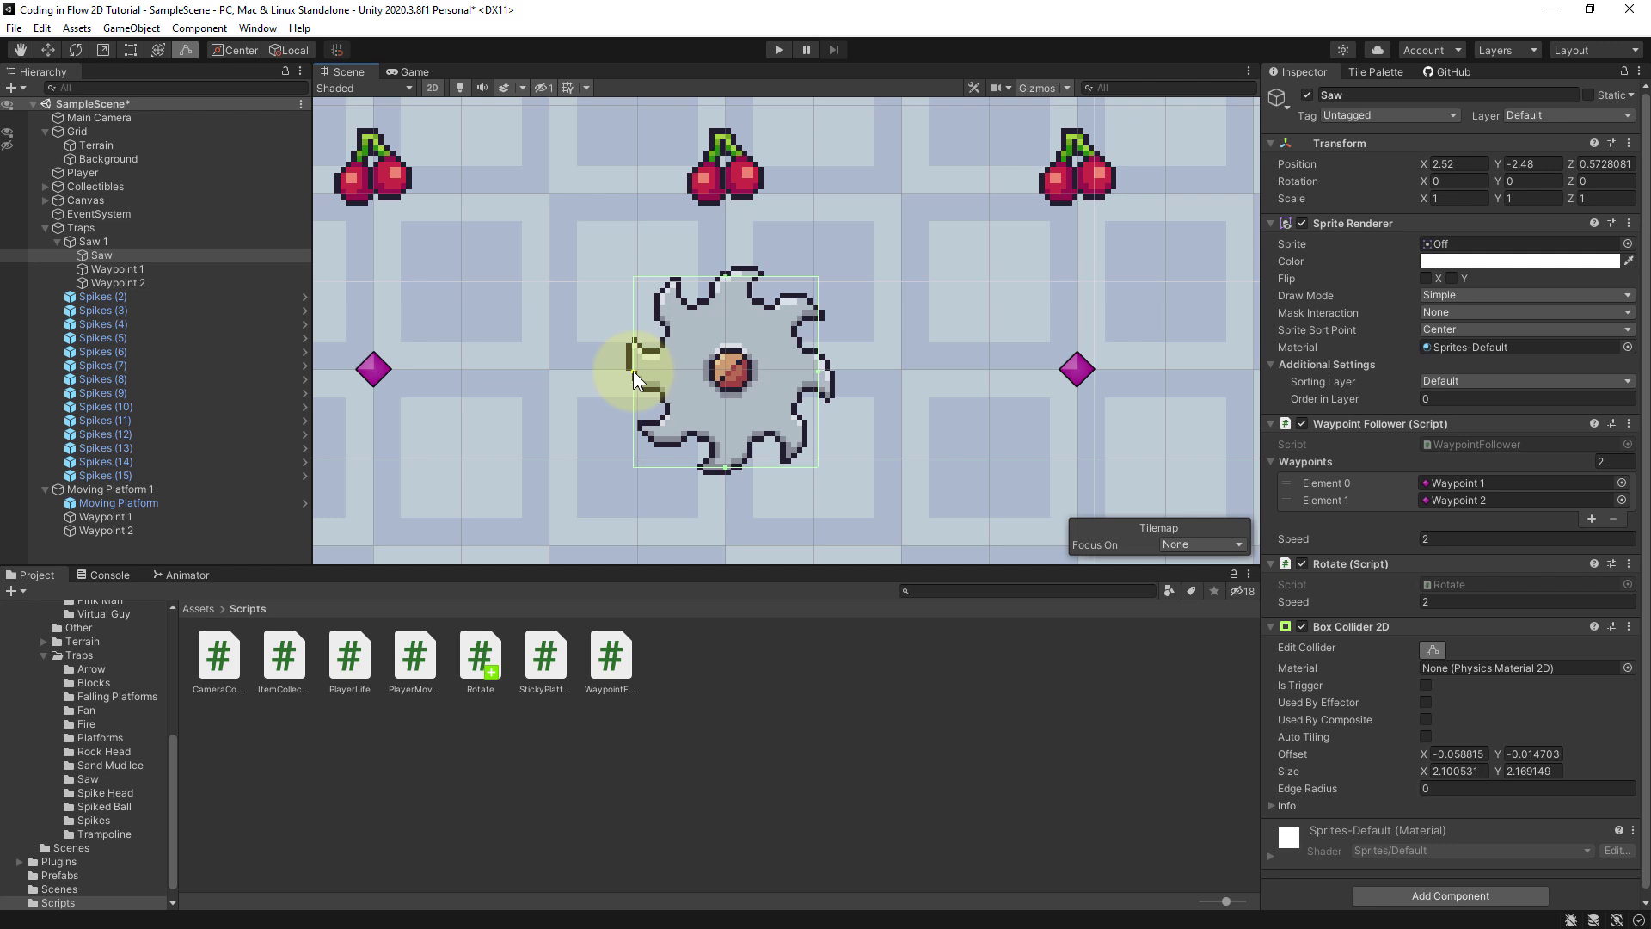
{"action": "left_click_drag", "start_coordinate": [724, 277], "coordinate": [724, 272]}
{"action": "left_click_drag", "start_coordinate": [832, 371], "coordinate": [827, 368]}
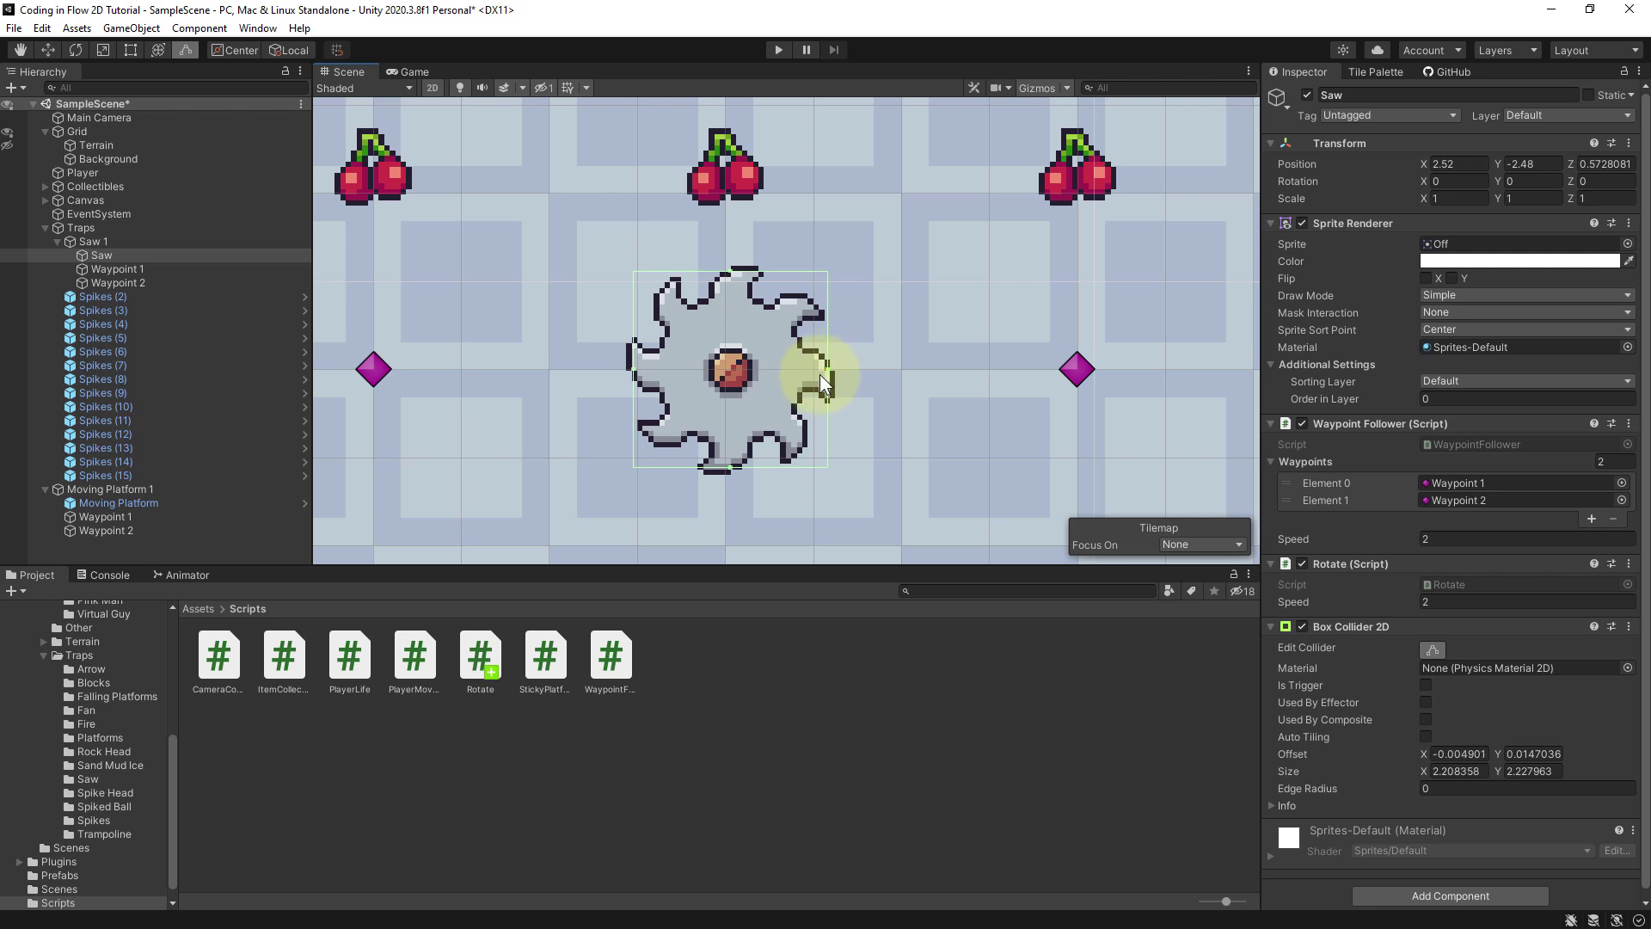
{"action": "left_click_drag", "start_coordinate": [731, 465], "coordinate": [730, 466]}
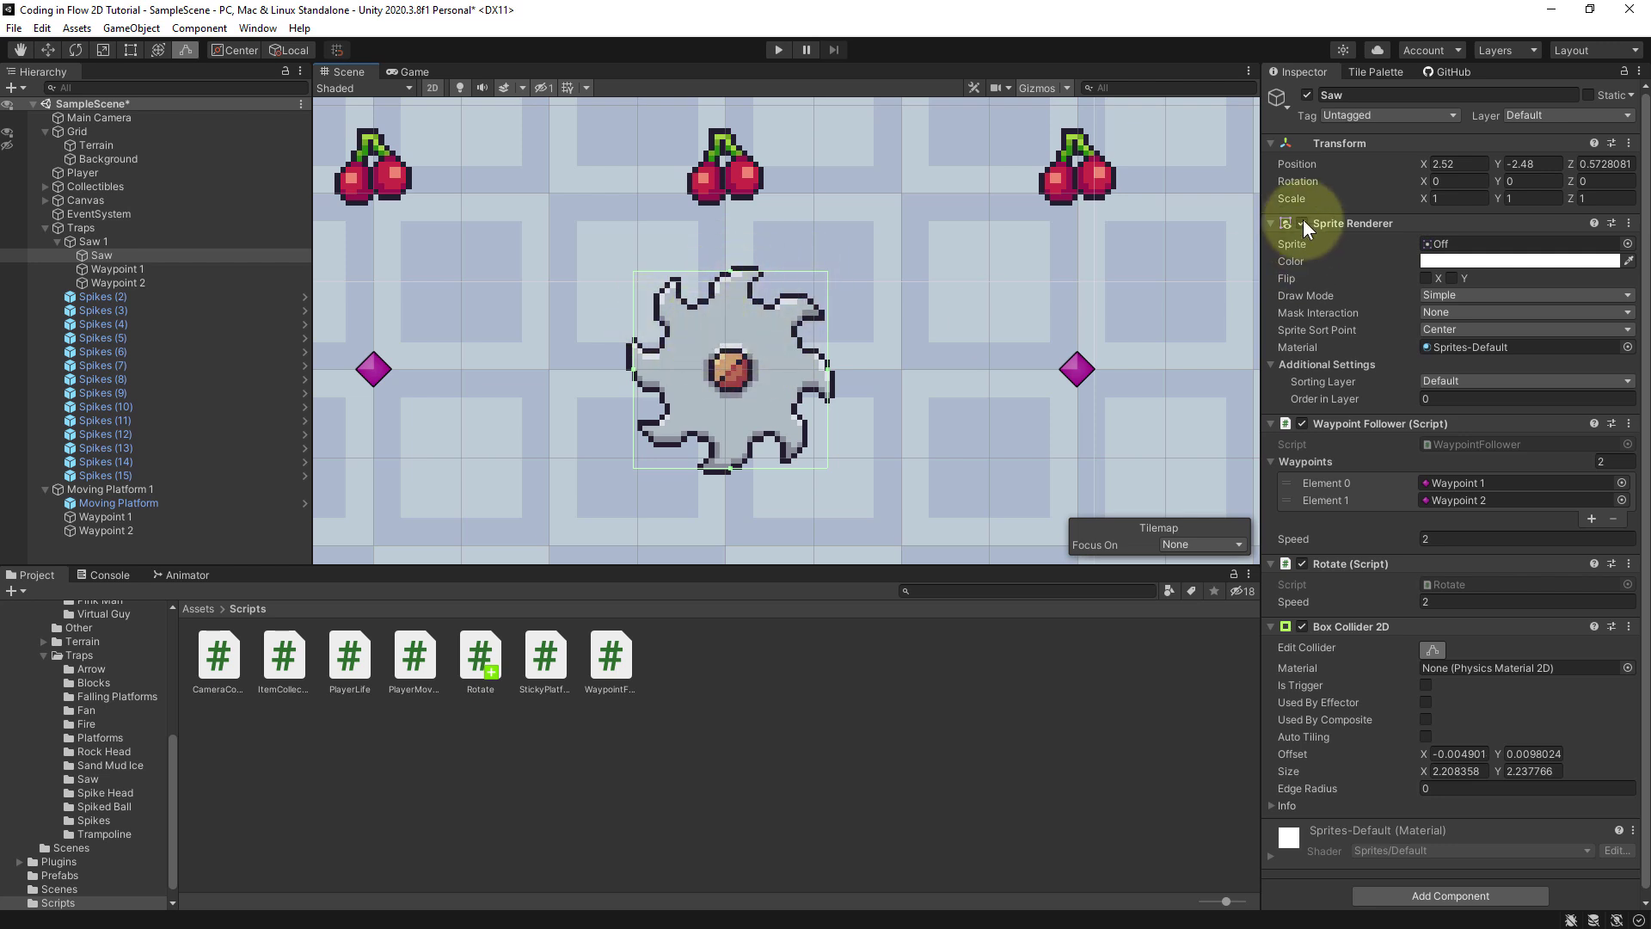
Step: Tag the Saw as Trap and make the Terrain tilemap visible again
{"action": "left_click", "coordinate": [1364, 116]}
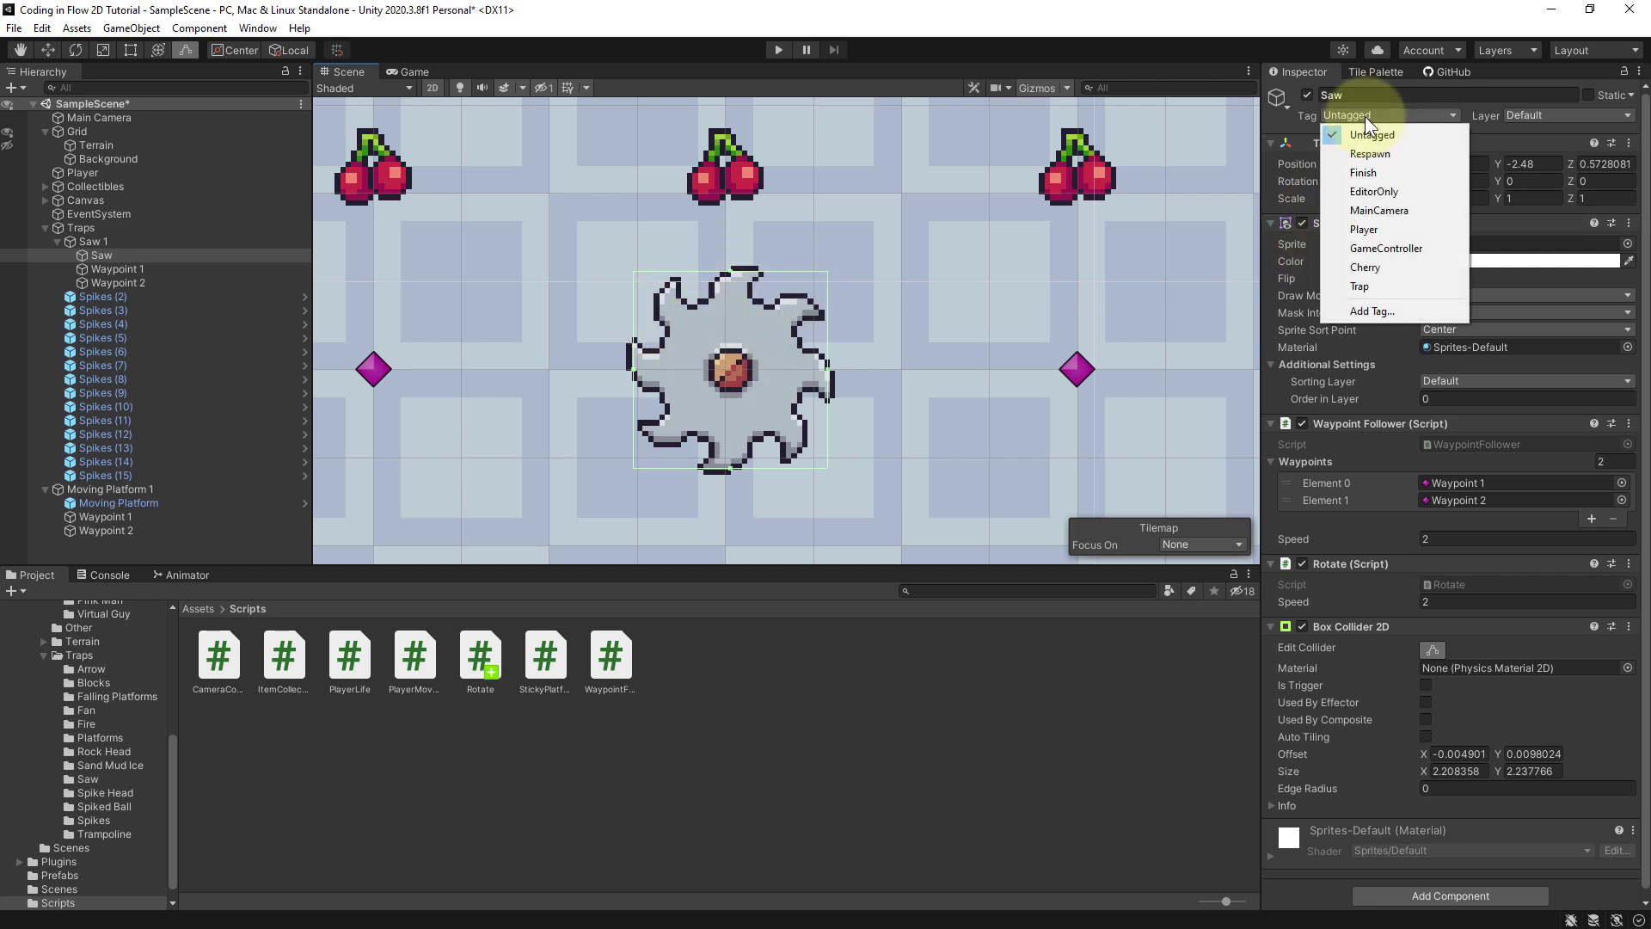
{"action": "left_click", "coordinate": [1375, 286]}
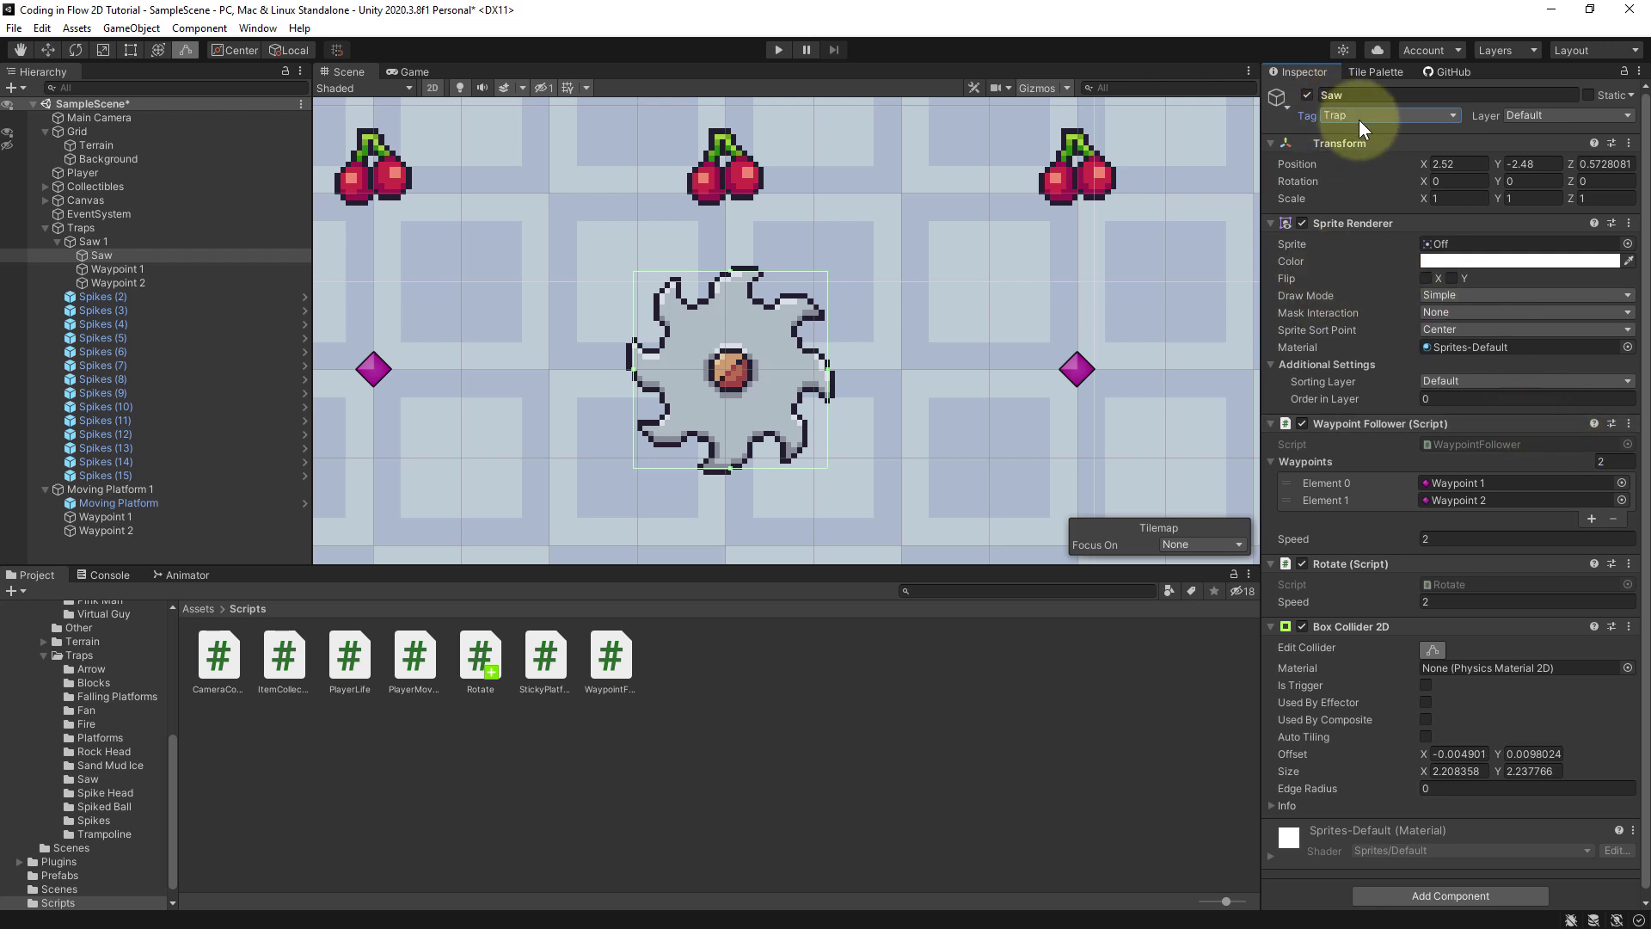
{"action": "left_click", "coordinate": [7, 145]}
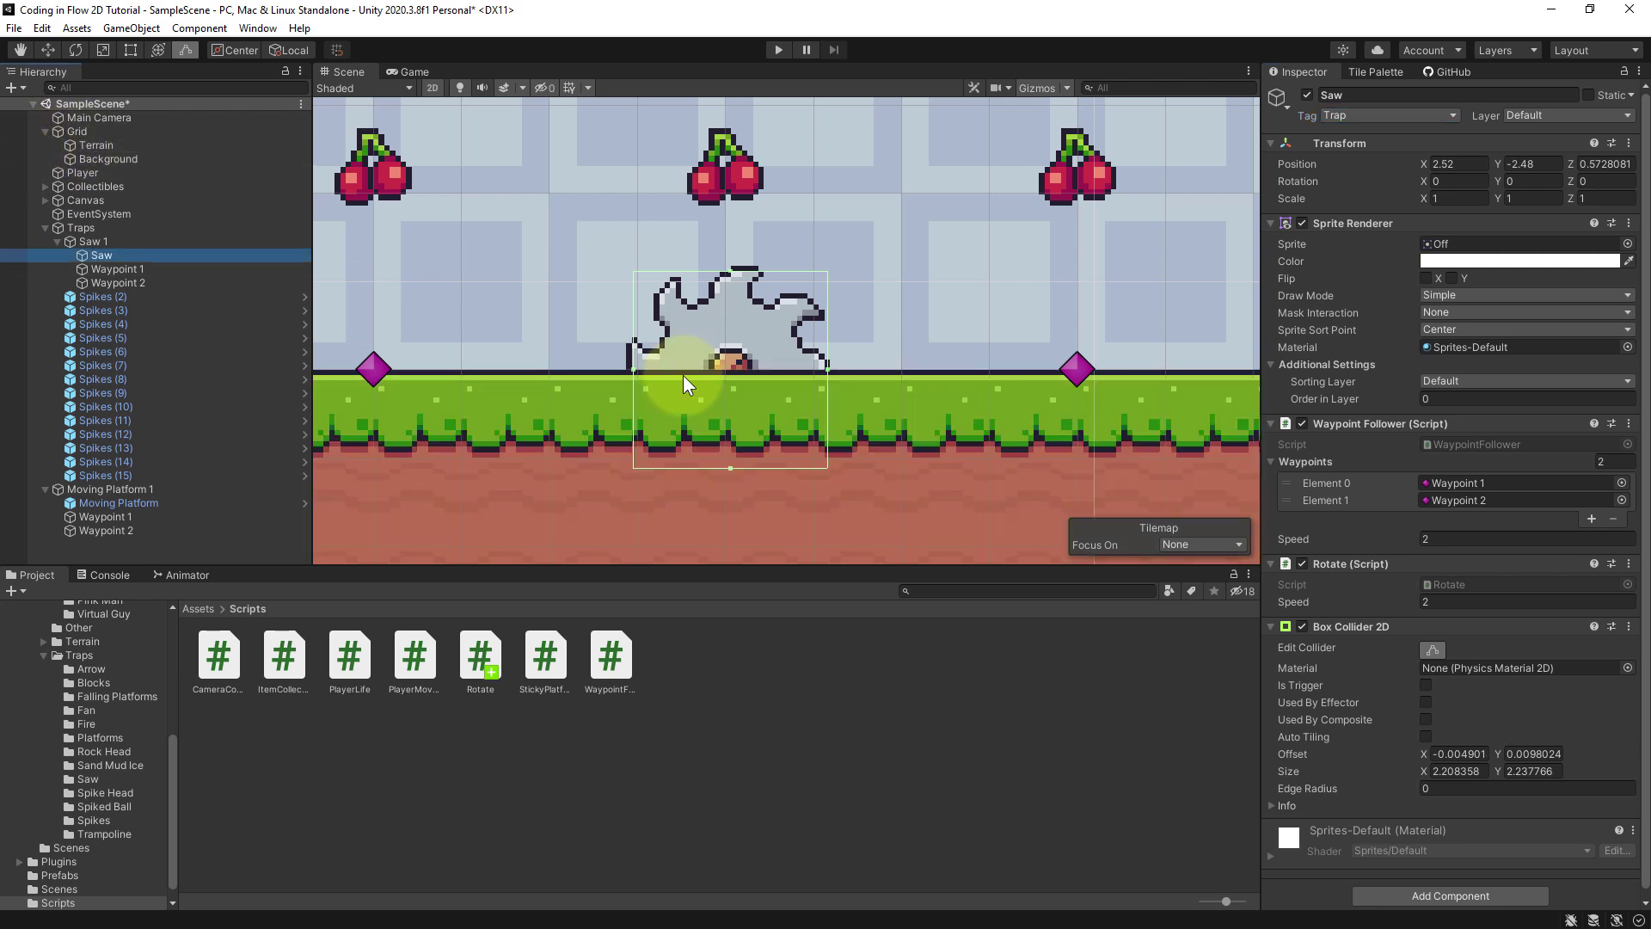
Step: Play-test by running and jumping the player into the saw to confirm it kills, then stop
{"action": "left_click", "coordinate": [777, 50]}
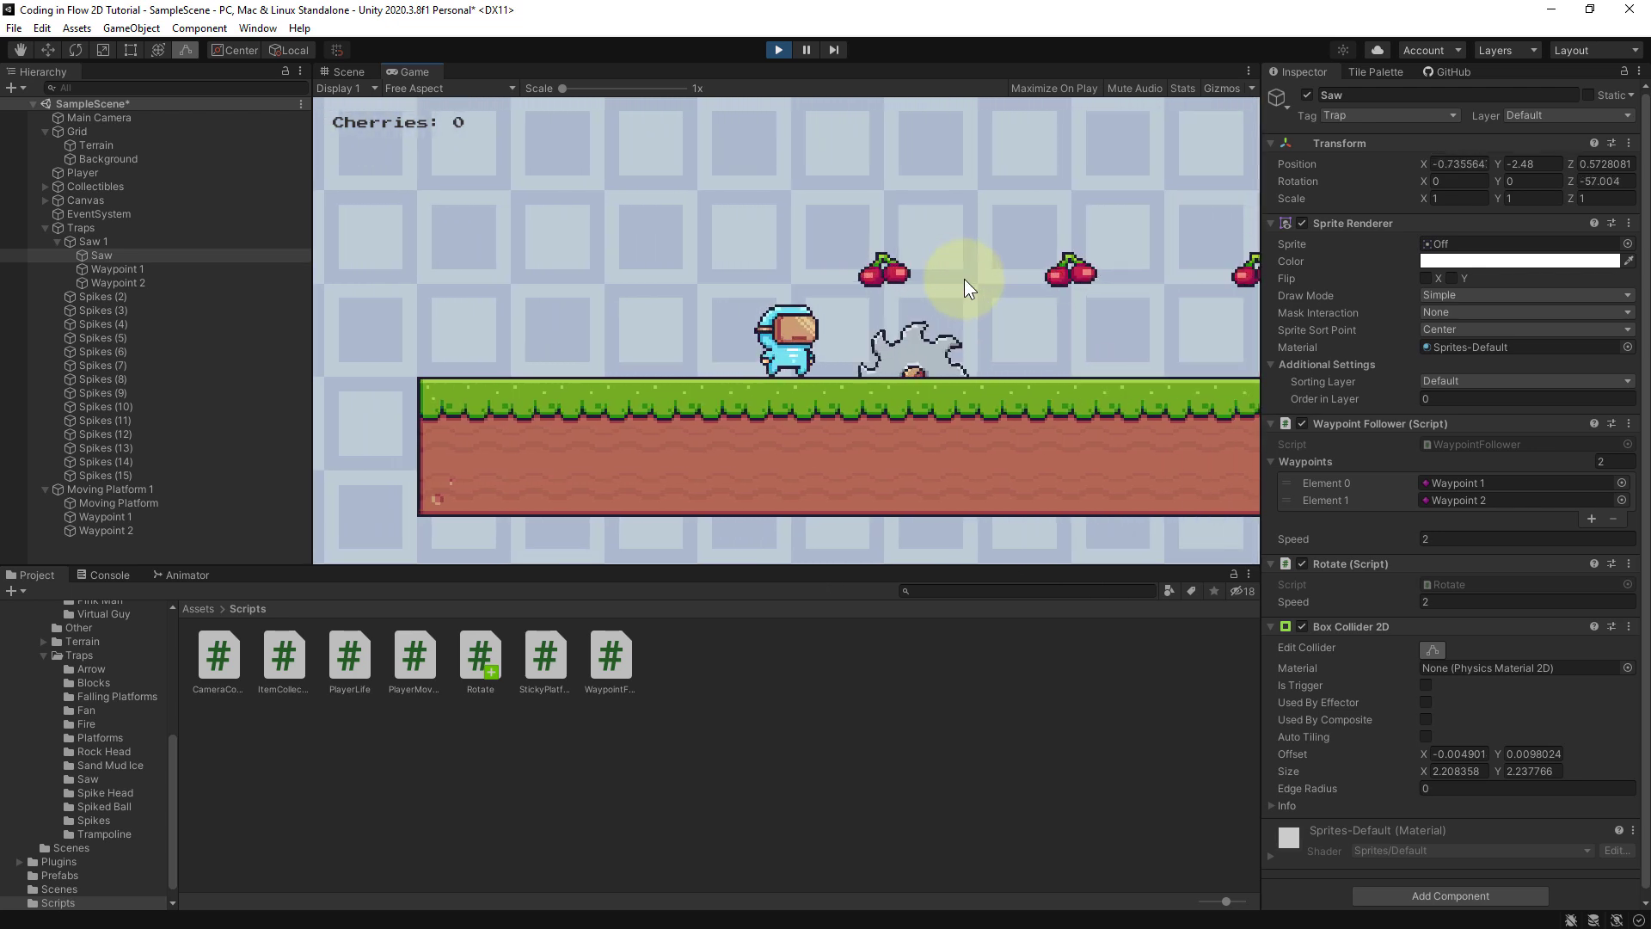
{"action": "key", "text": "Right"}
{"action": "key", "text": "space"}
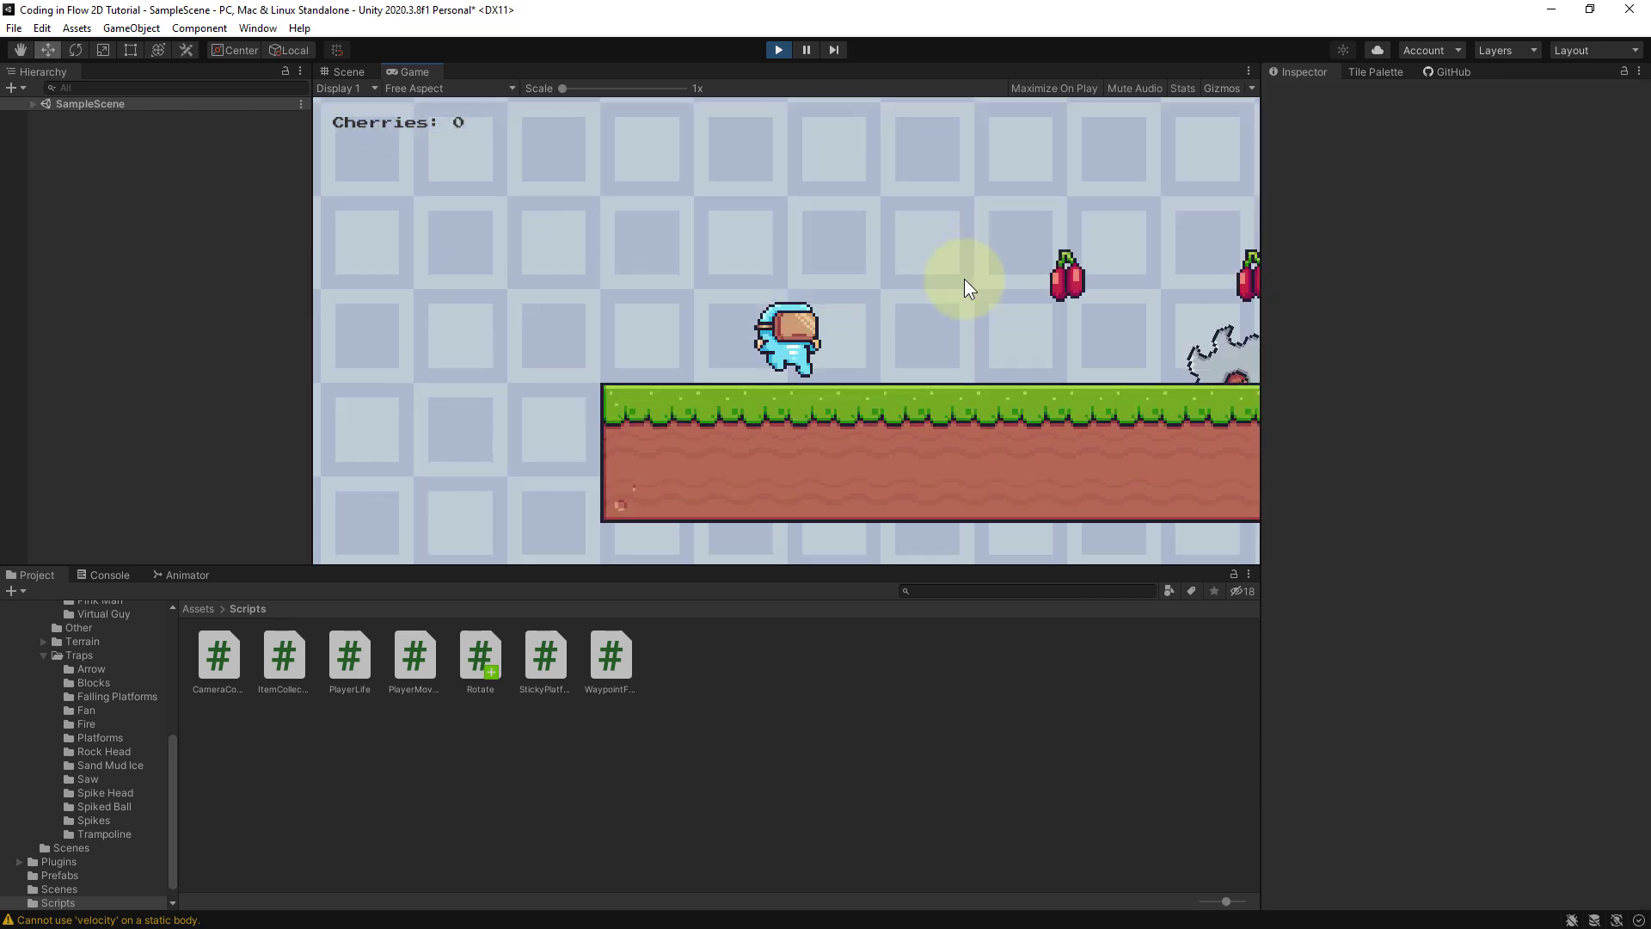
{"action": "key", "text": "Right"}
{"action": "key", "text": "space"}
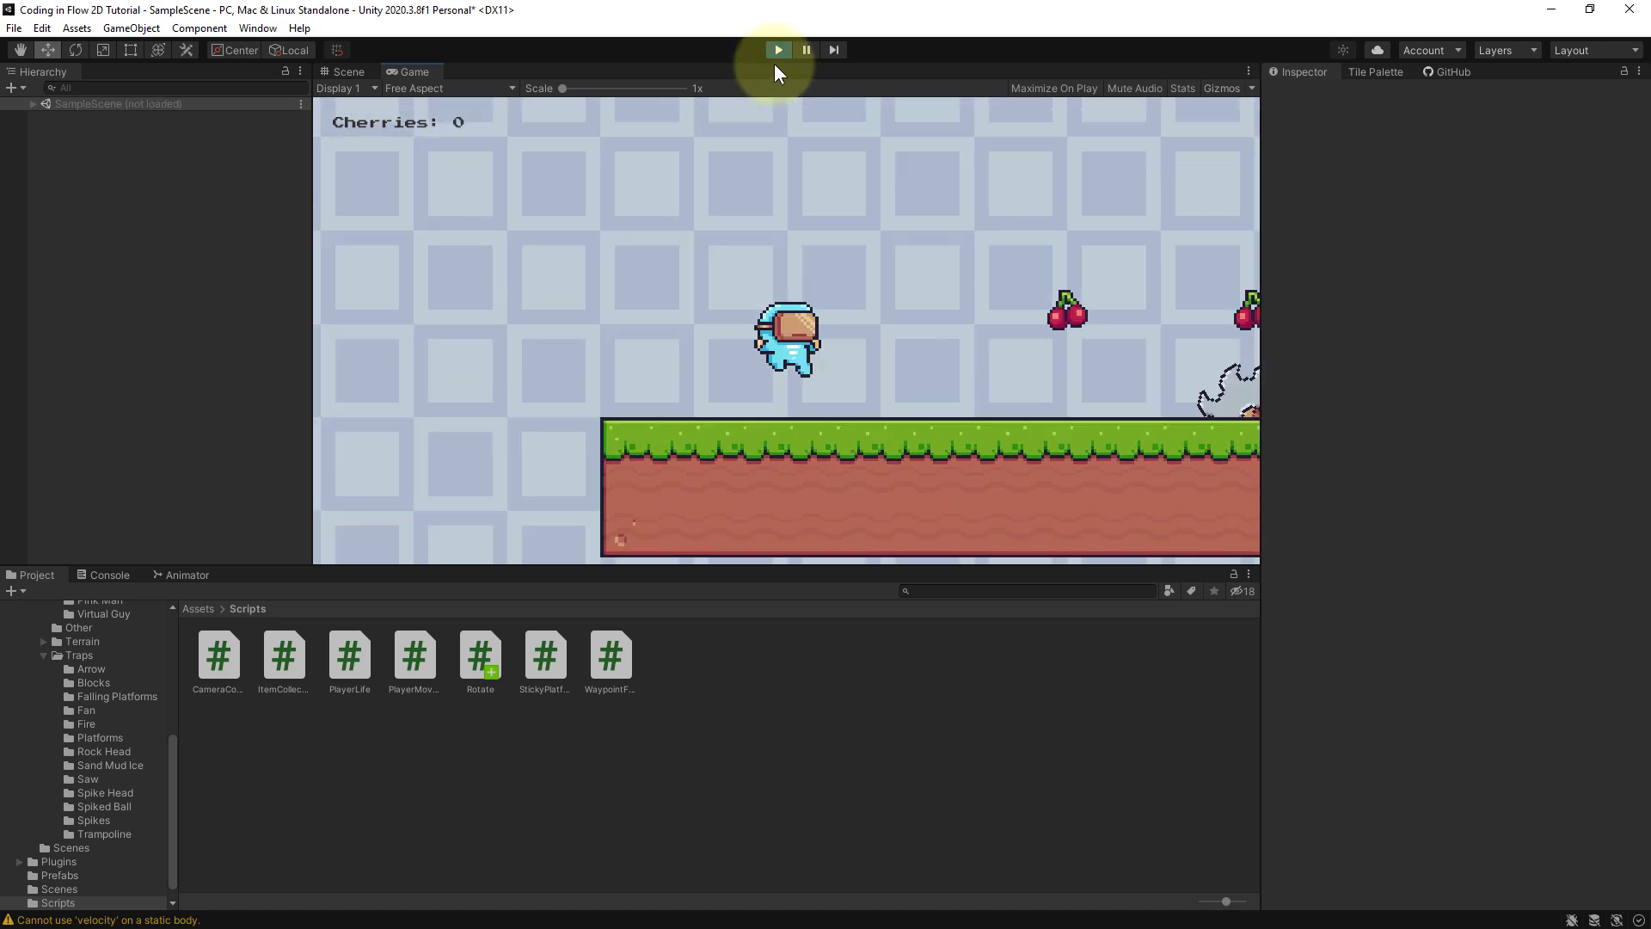
{"action": "left_click", "coordinate": [777, 49]}
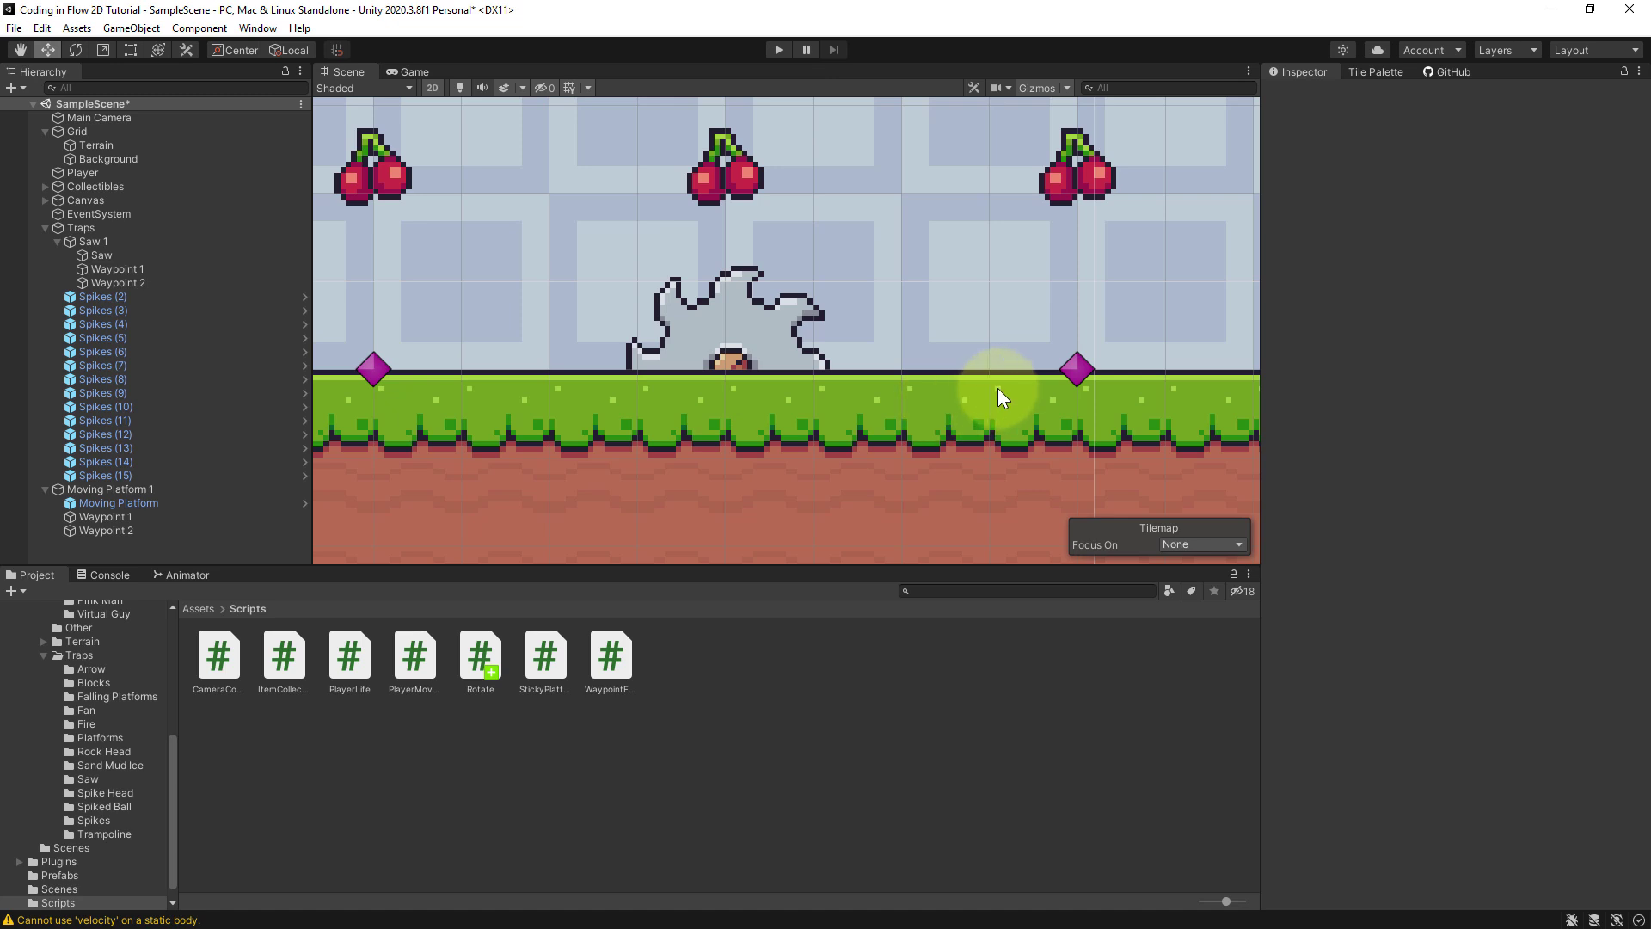
Step: Drag the Saw into Assets/Prefabs to make it a prefab, then show the Tile Palette
{"action": "scroll", "coordinate": [989, 382], "scroll_direction": "down", "scroll_amount": 8}
{"action": "scroll", "coordinate": [1087, 318], "scroll_direction": "down", "scroll_amount": 2}
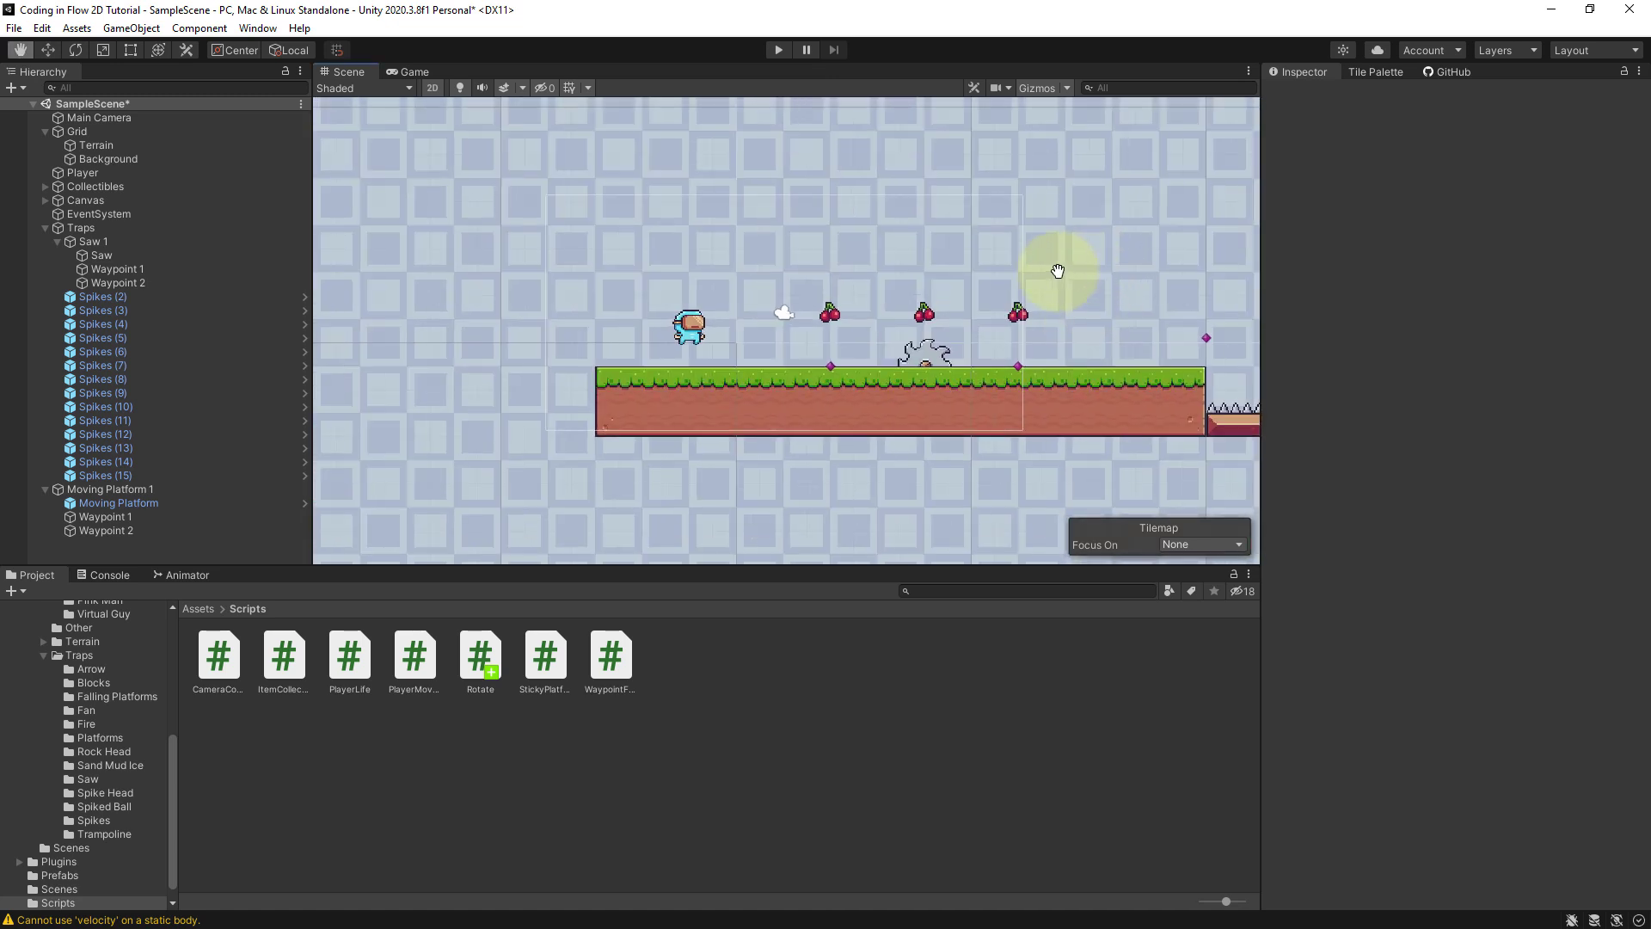
{"action": "middle_click_drag", "start_coordinate": [1057, 269], "coordinate": [798, 281]}
{"action": "scroll", "coordinate": [939, 303], "scroll_direction": "down", "scroll_amount": 2}
{"action": "middle_click_drag", "start_coordinate": [939, 303], "coordinate": [812, 316]}
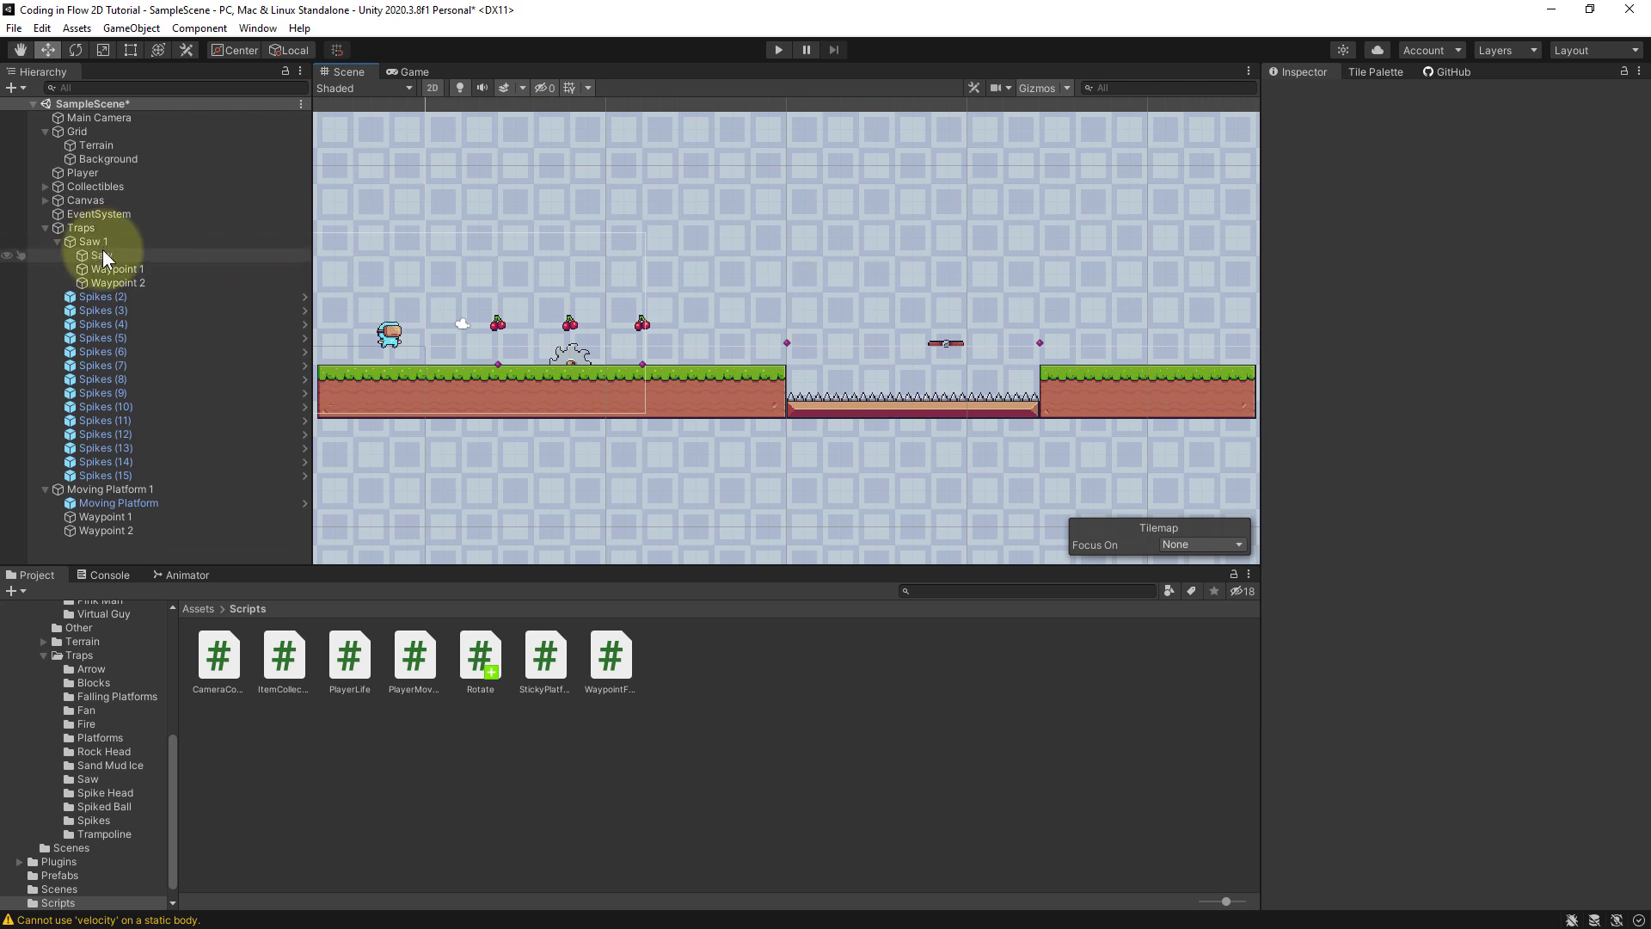
{"action": "left_click", "coordinate": [201, 608]}
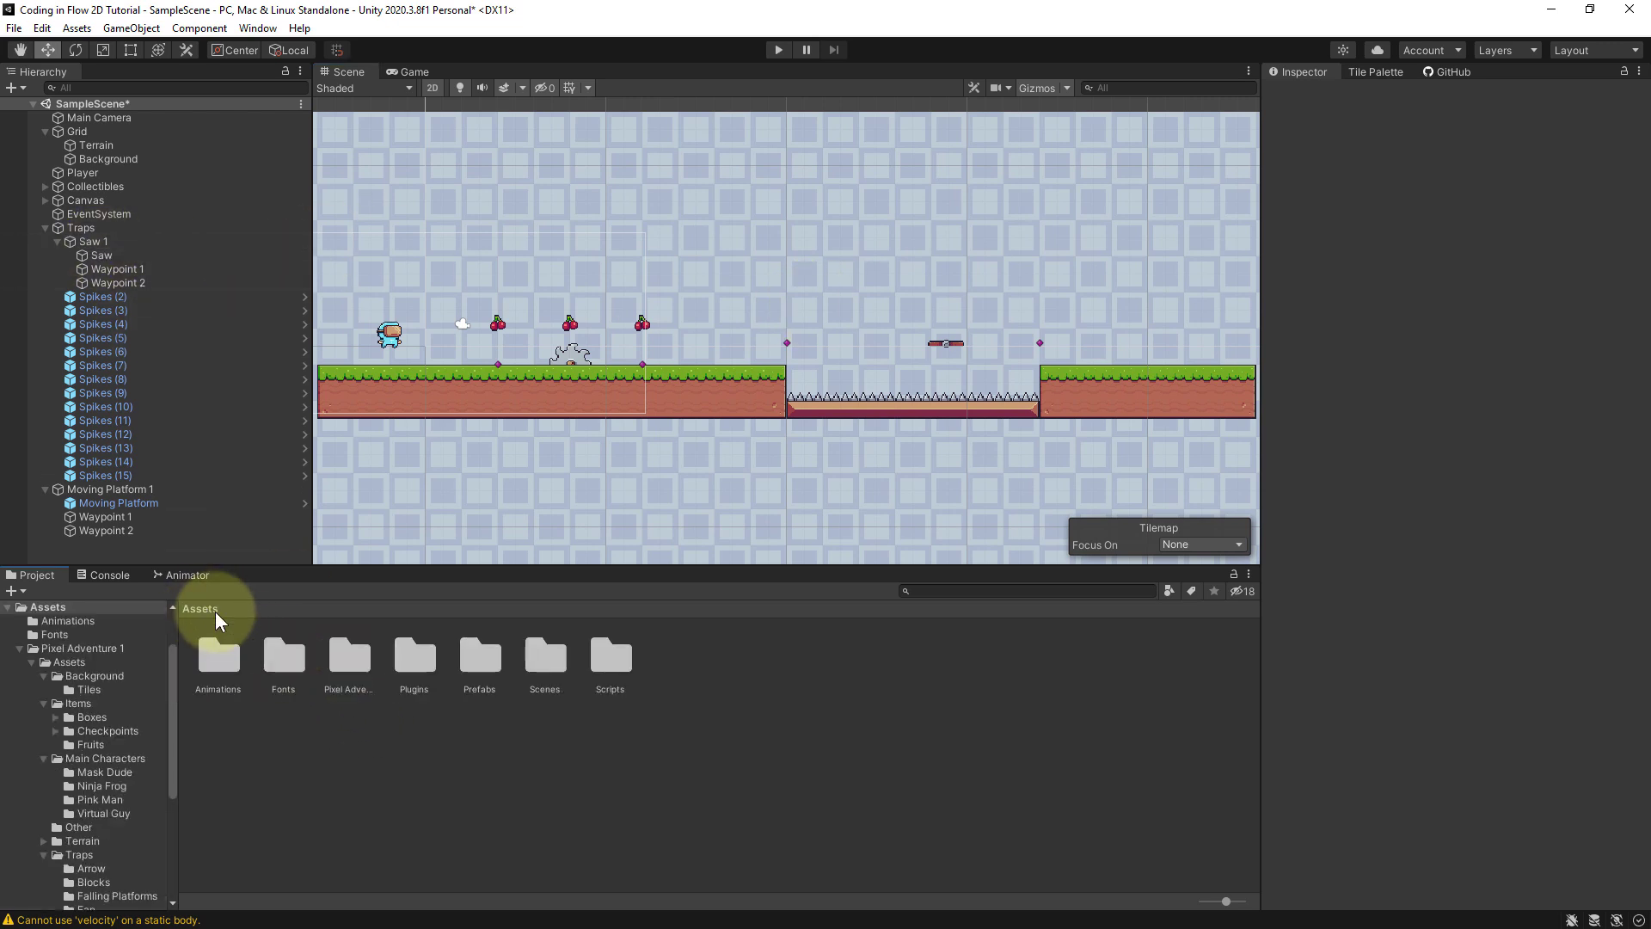
{"action": "left_click_drag", "start_coordinate": [108, 249], "coordinate": [479, 657]}
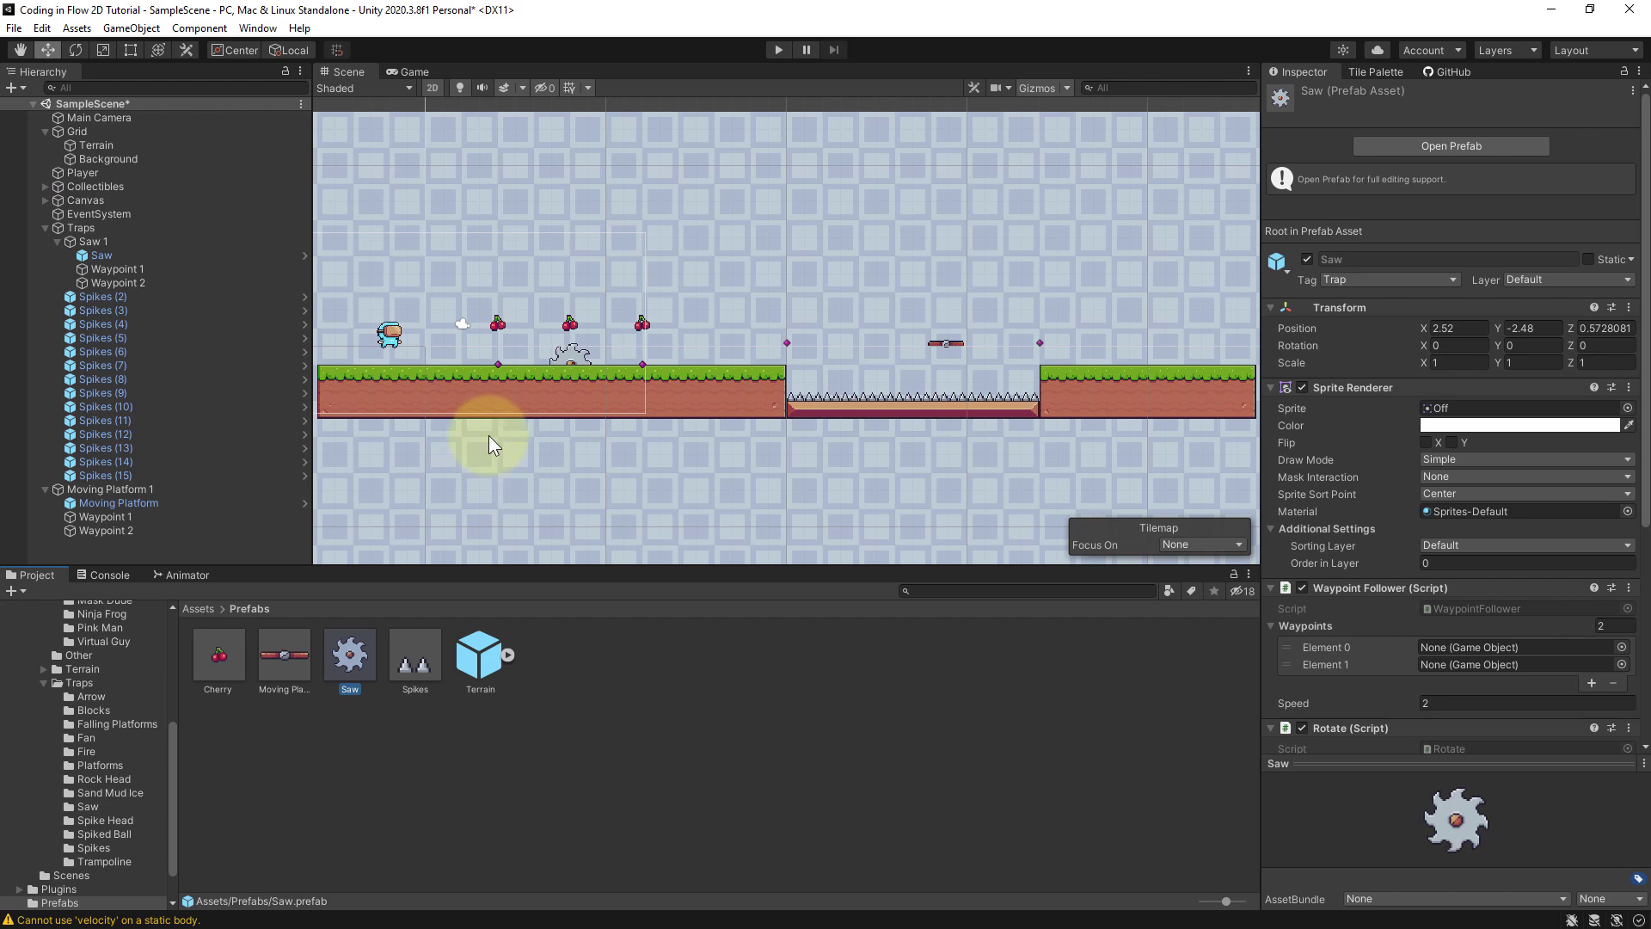
{"action": "left_click", "coordinate": [1393, 73]}
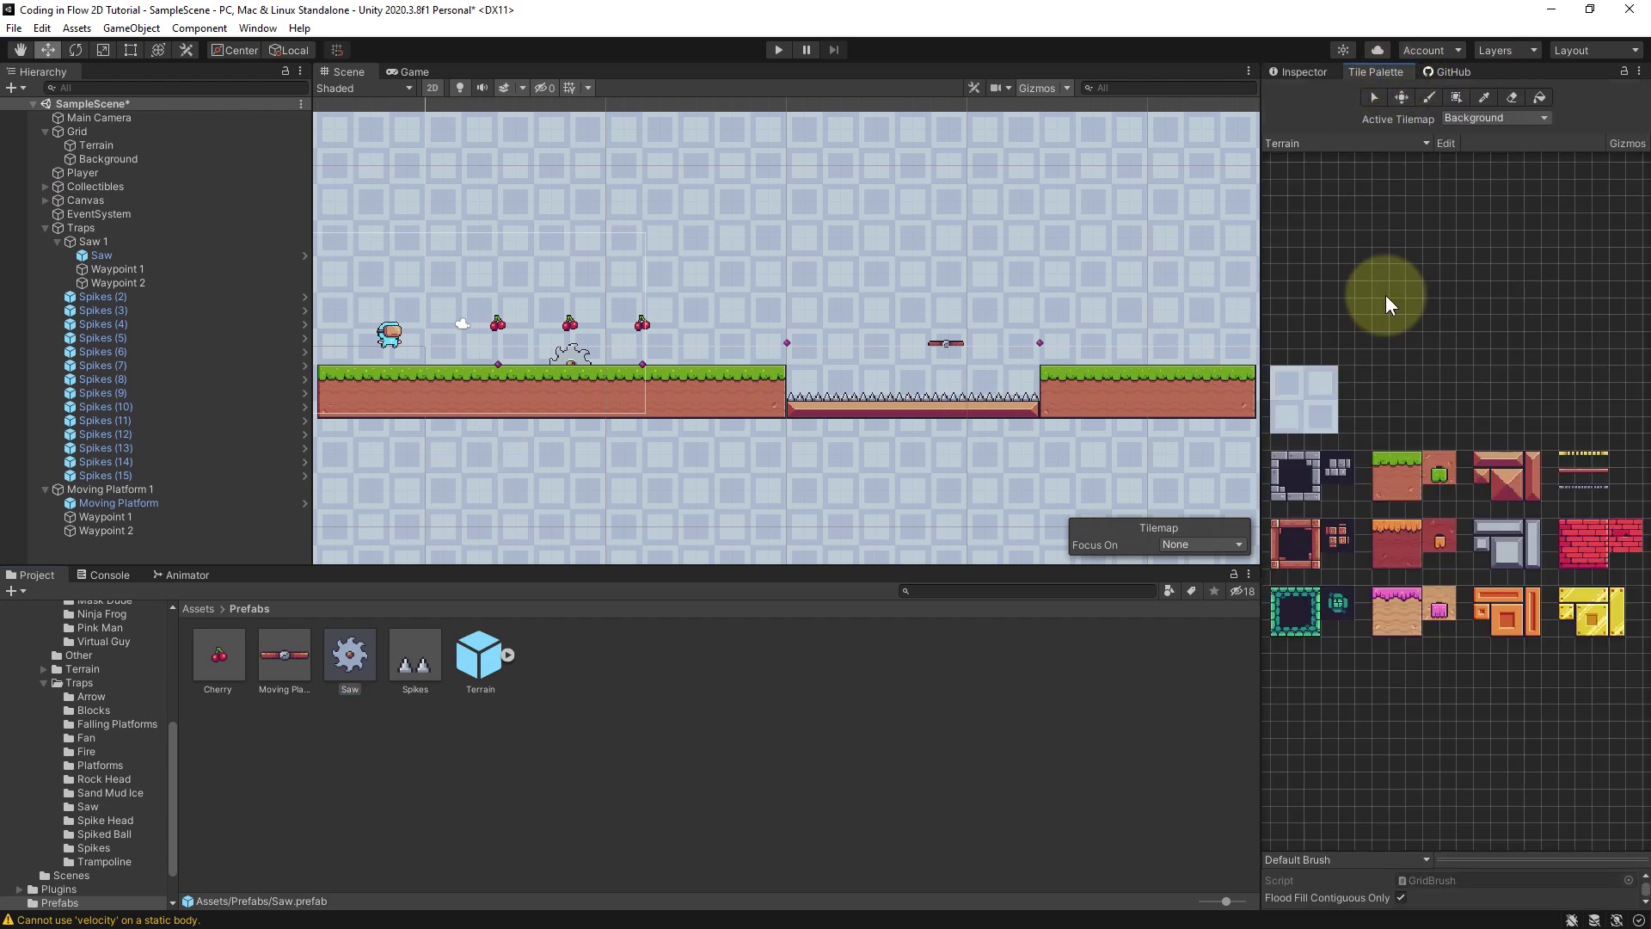
Step: Pick the platform tile and add a Rectangular tilemap named Over Background under Grid
{"action": "left_click", "coordinate": [1603, 469]}
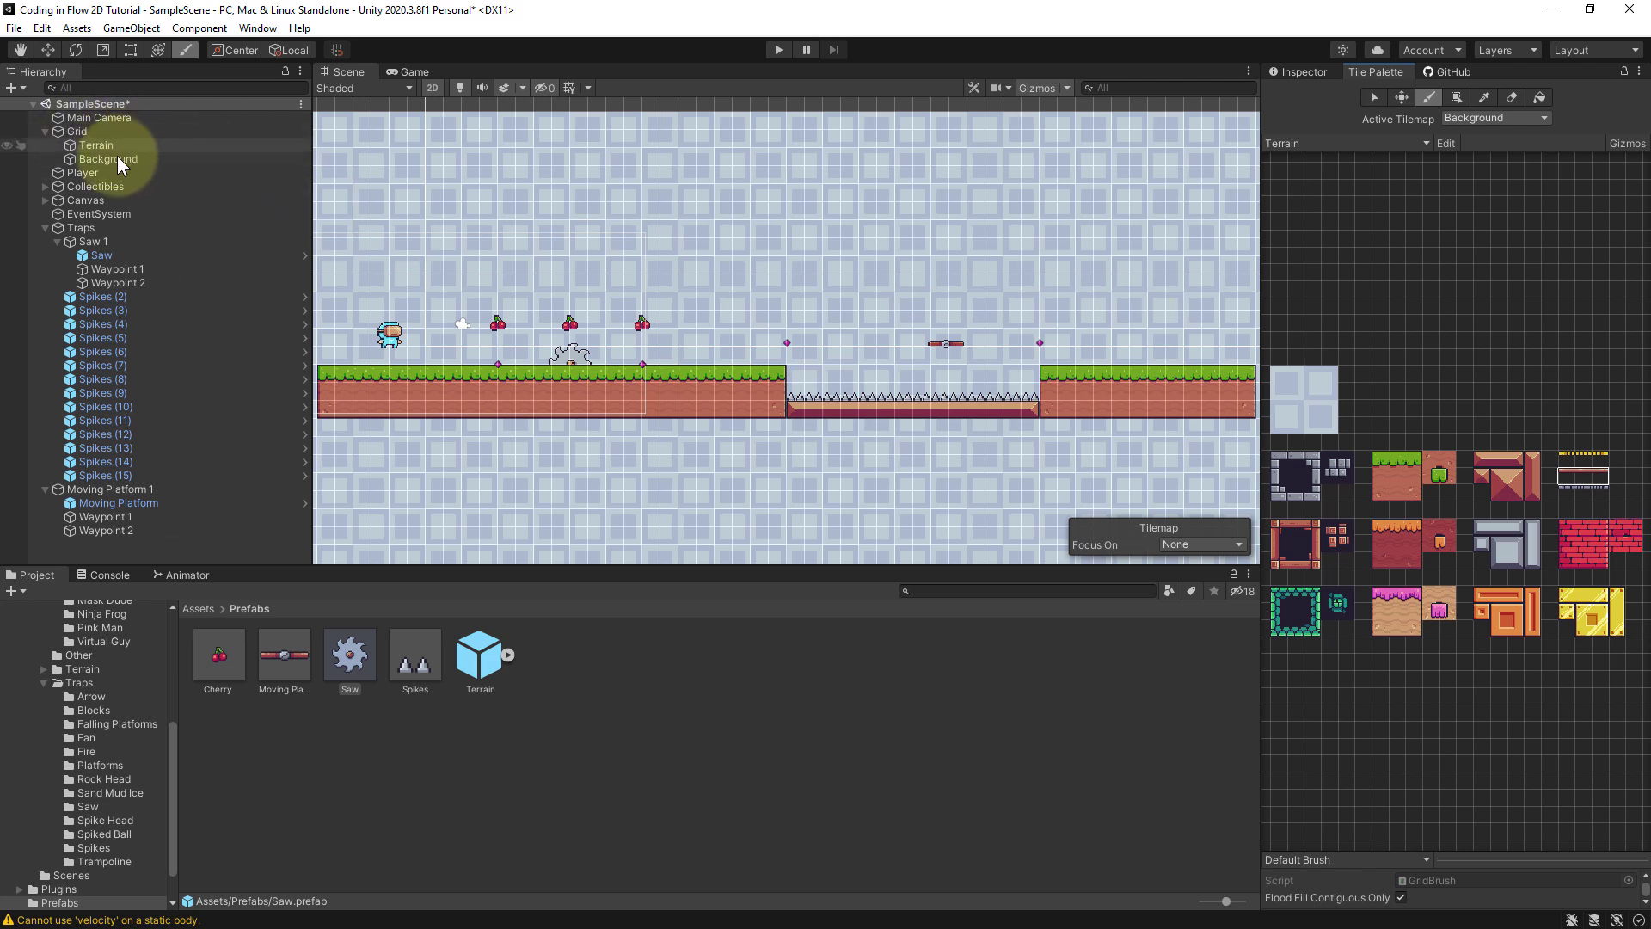
{"action": "right_click", "coordinate": [122, 131]}
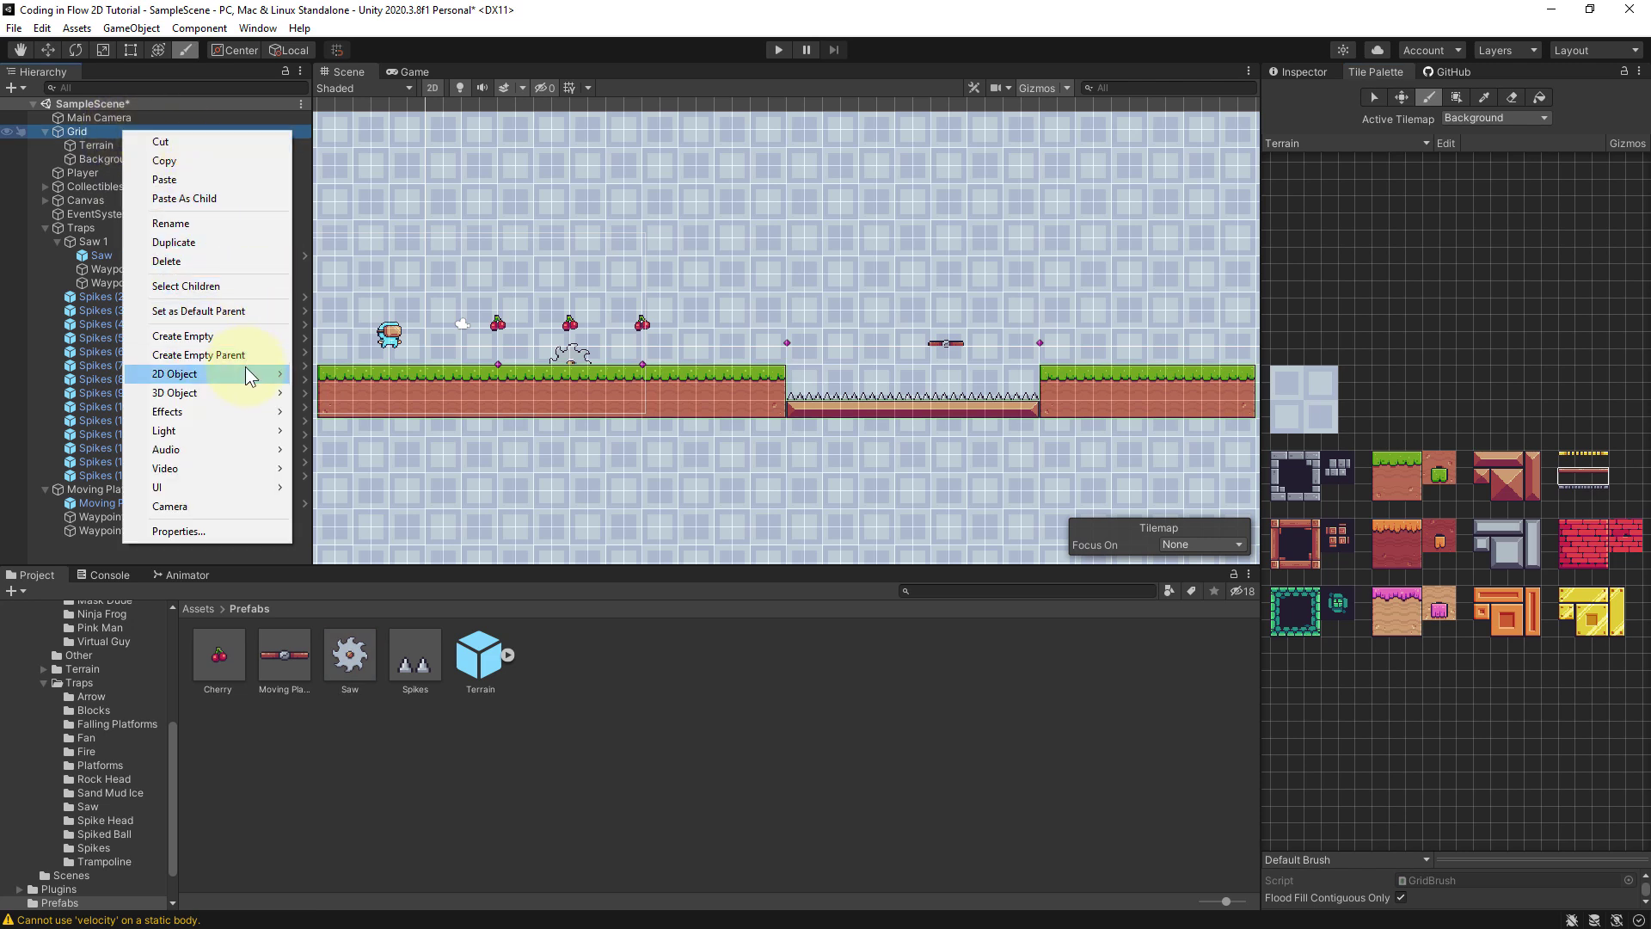
{"action": "mouse_move", "coordinate": [245, 372]}
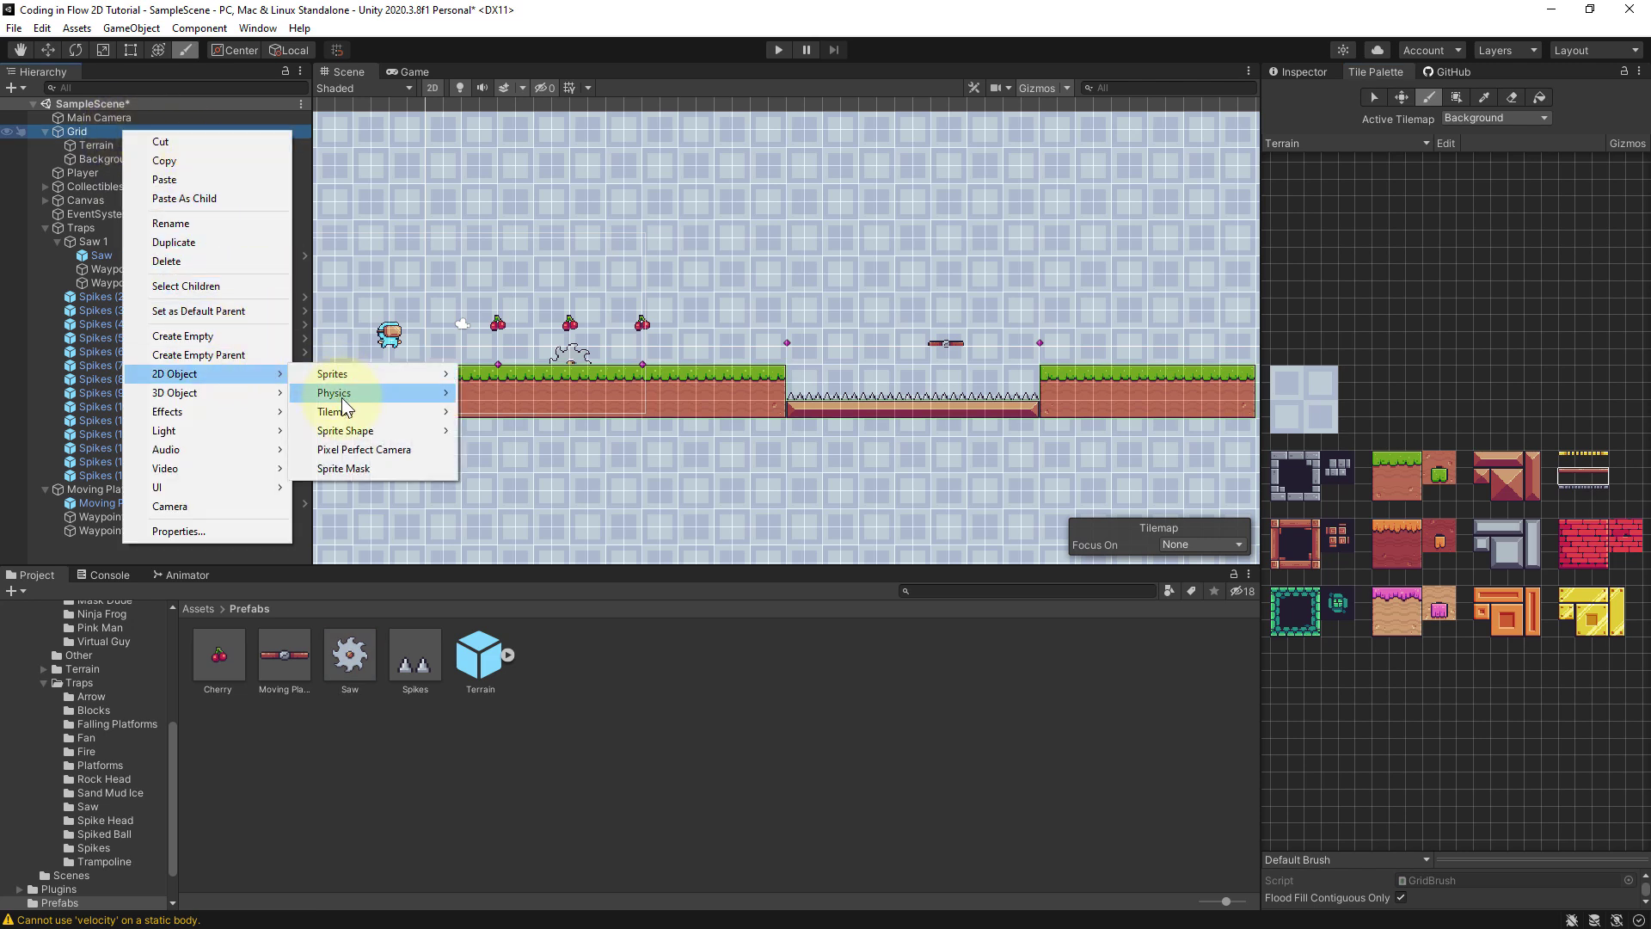
{"action": "mouse_move", "coordinate": [370, 411]}
{"action": "left_click", "coordinate": [509, 412]}
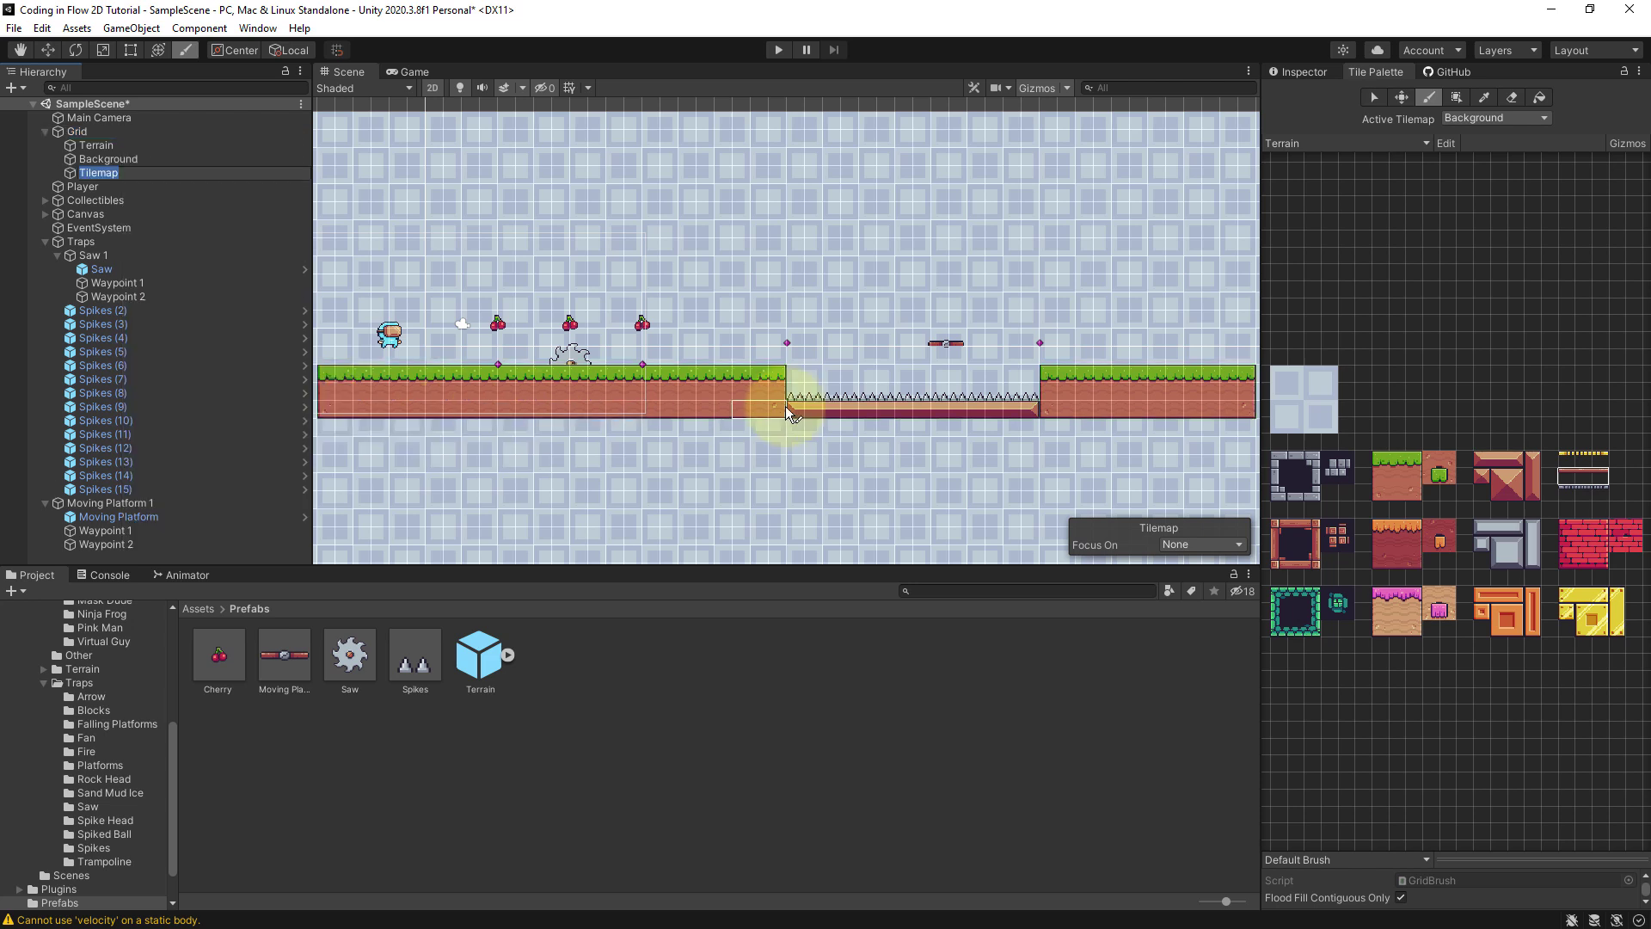
{"action": "type", "text": "Over Background"}
{"action": "key", "text": "Return"}
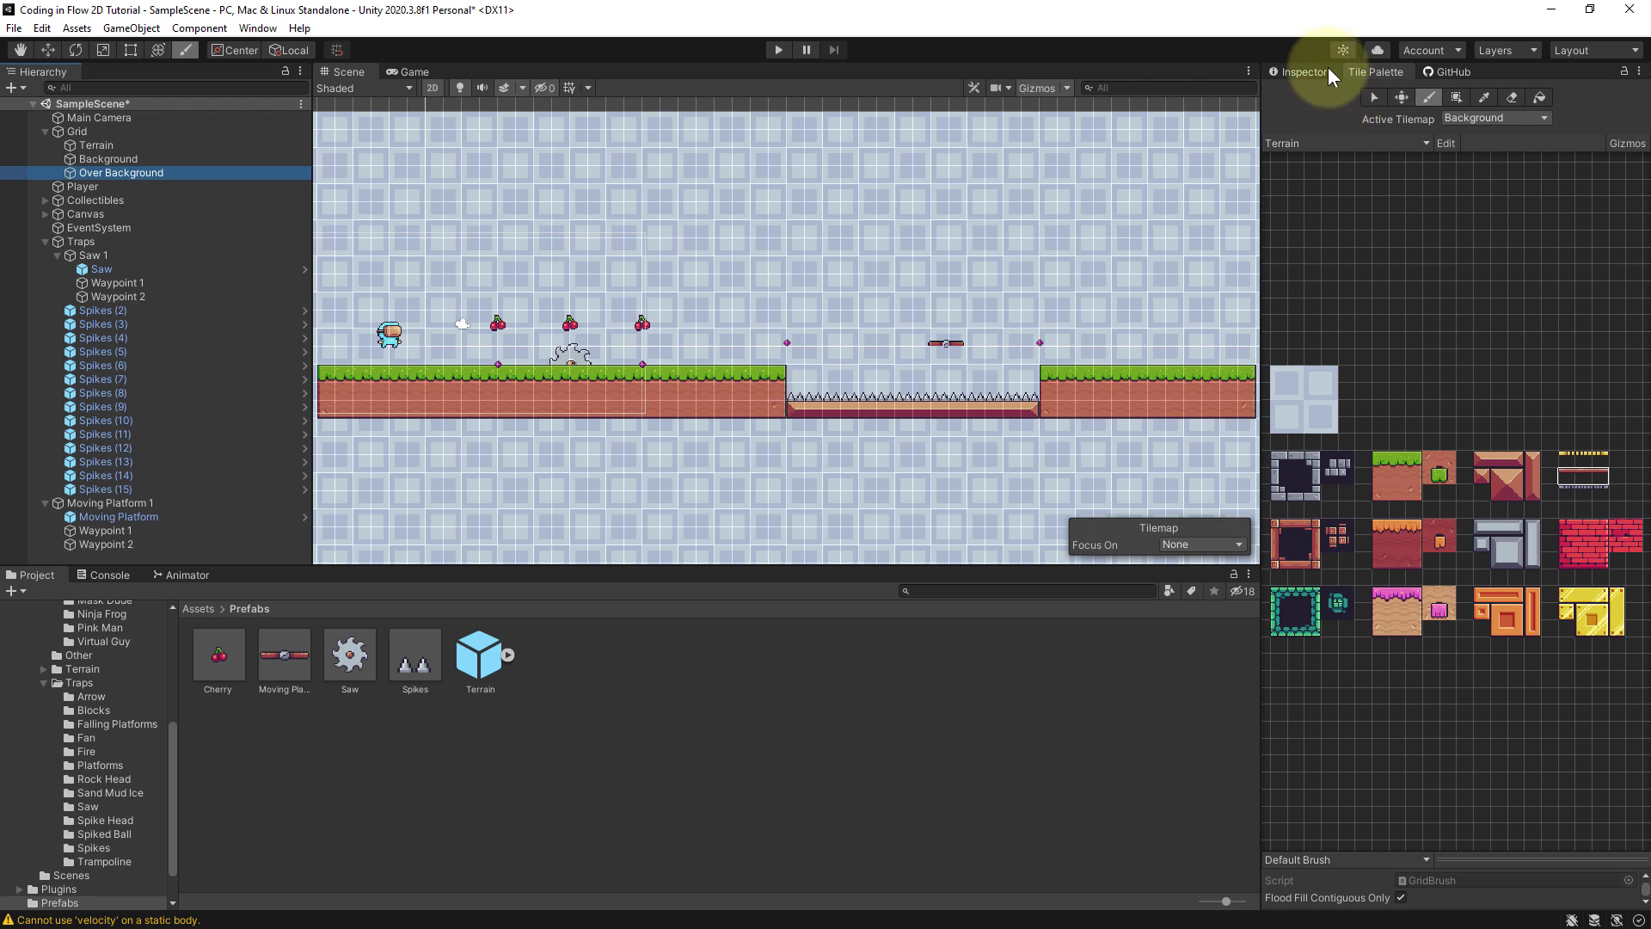
Step: Put Over Background on the Background sorting layer with Order in Layer 1
{"action": "left_click", "coordinate": [1302, 71]}
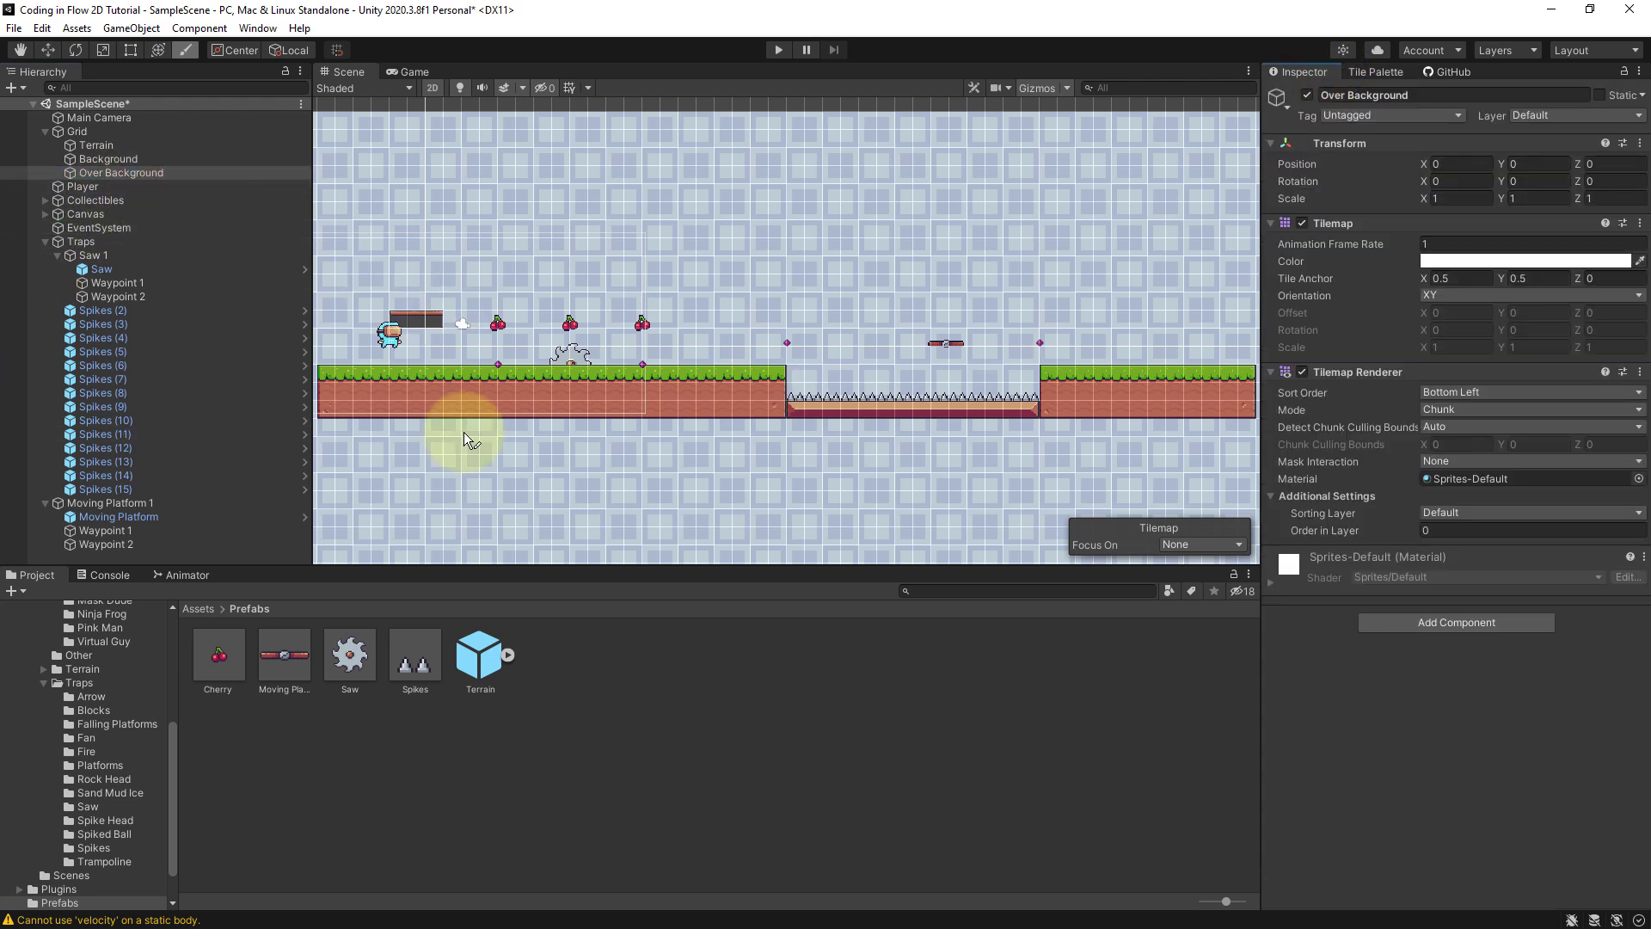
{"action": "left_click", "coordinate": [1482, 511]}
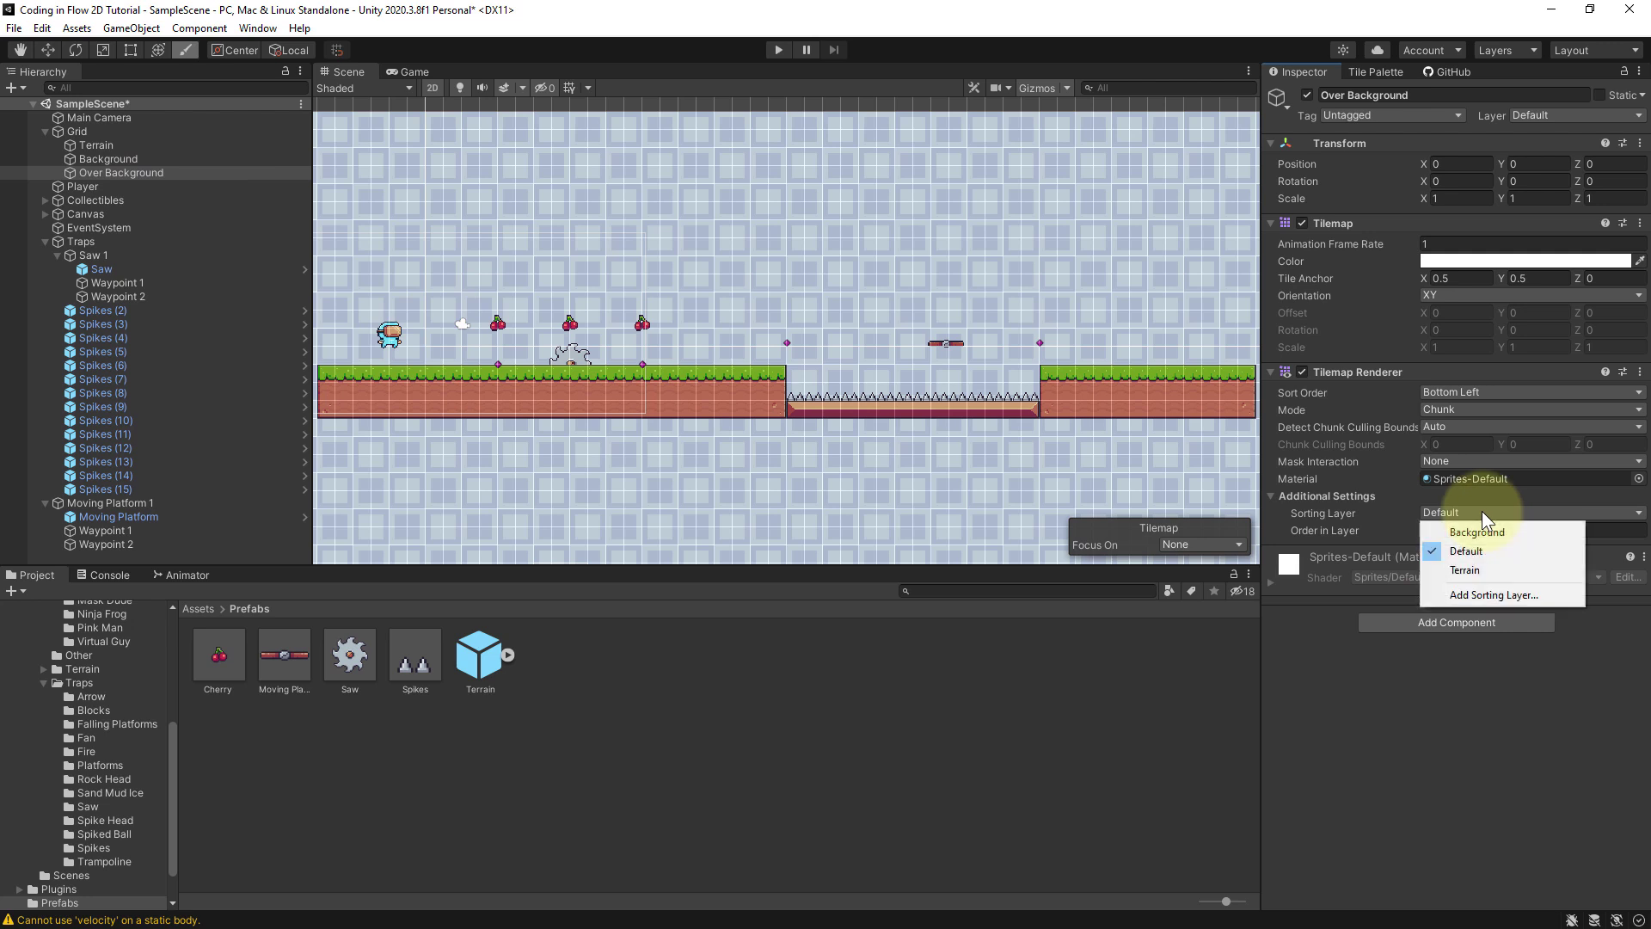
{"action": "left_click", "coordinate": [1472, 533]}
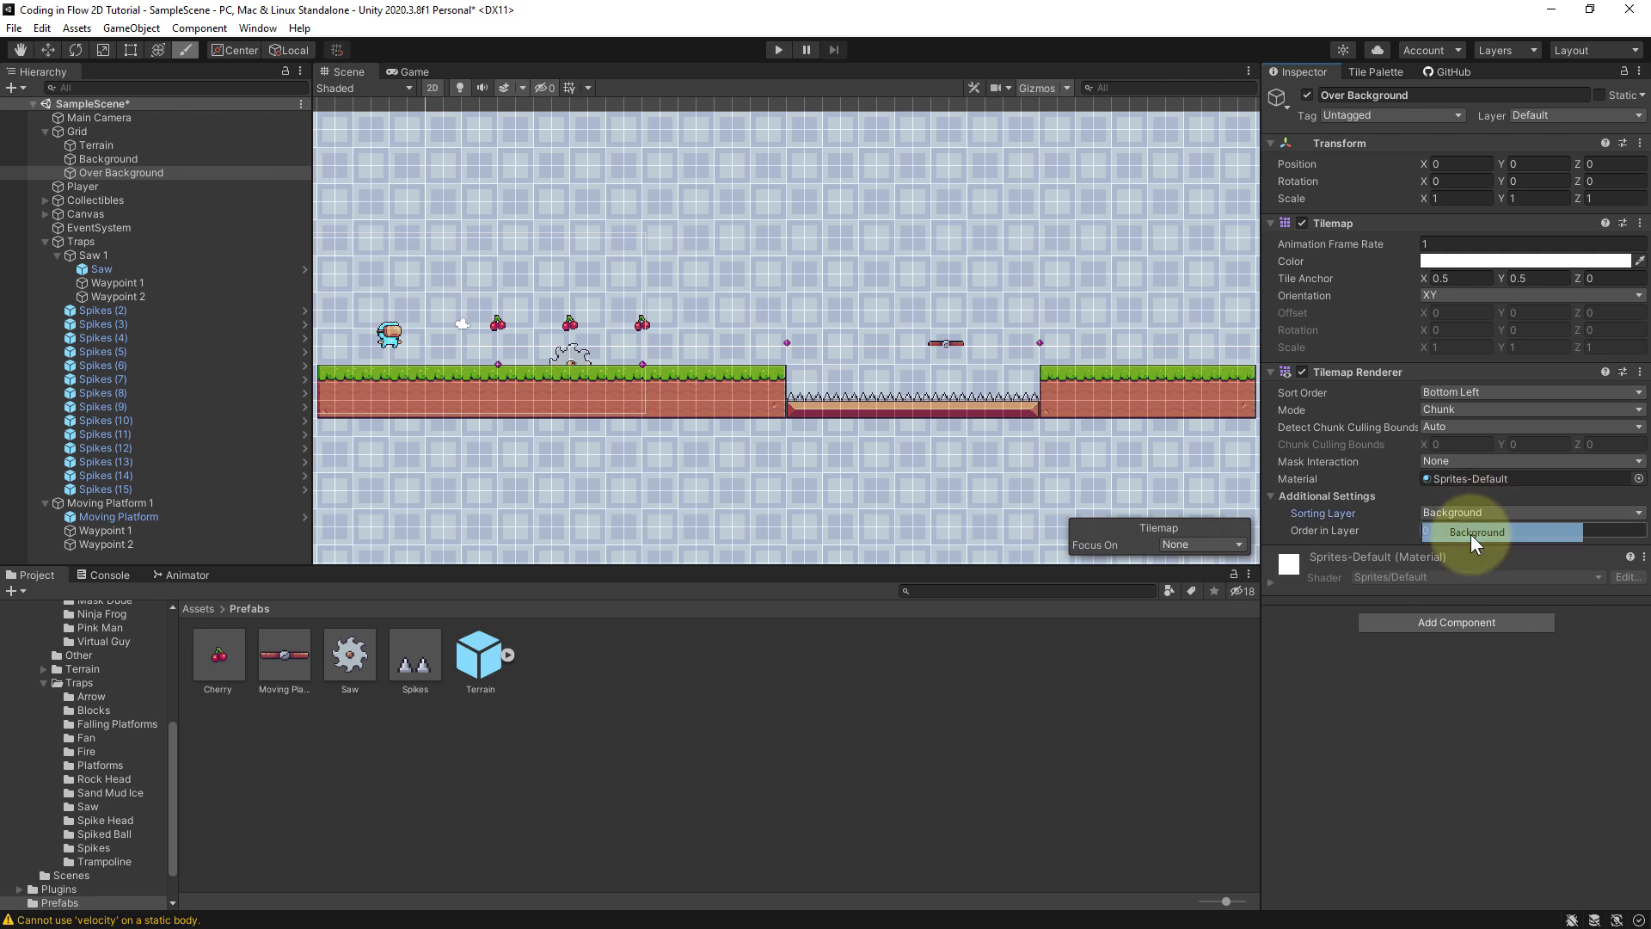
{"action": "type", "text": "1"}
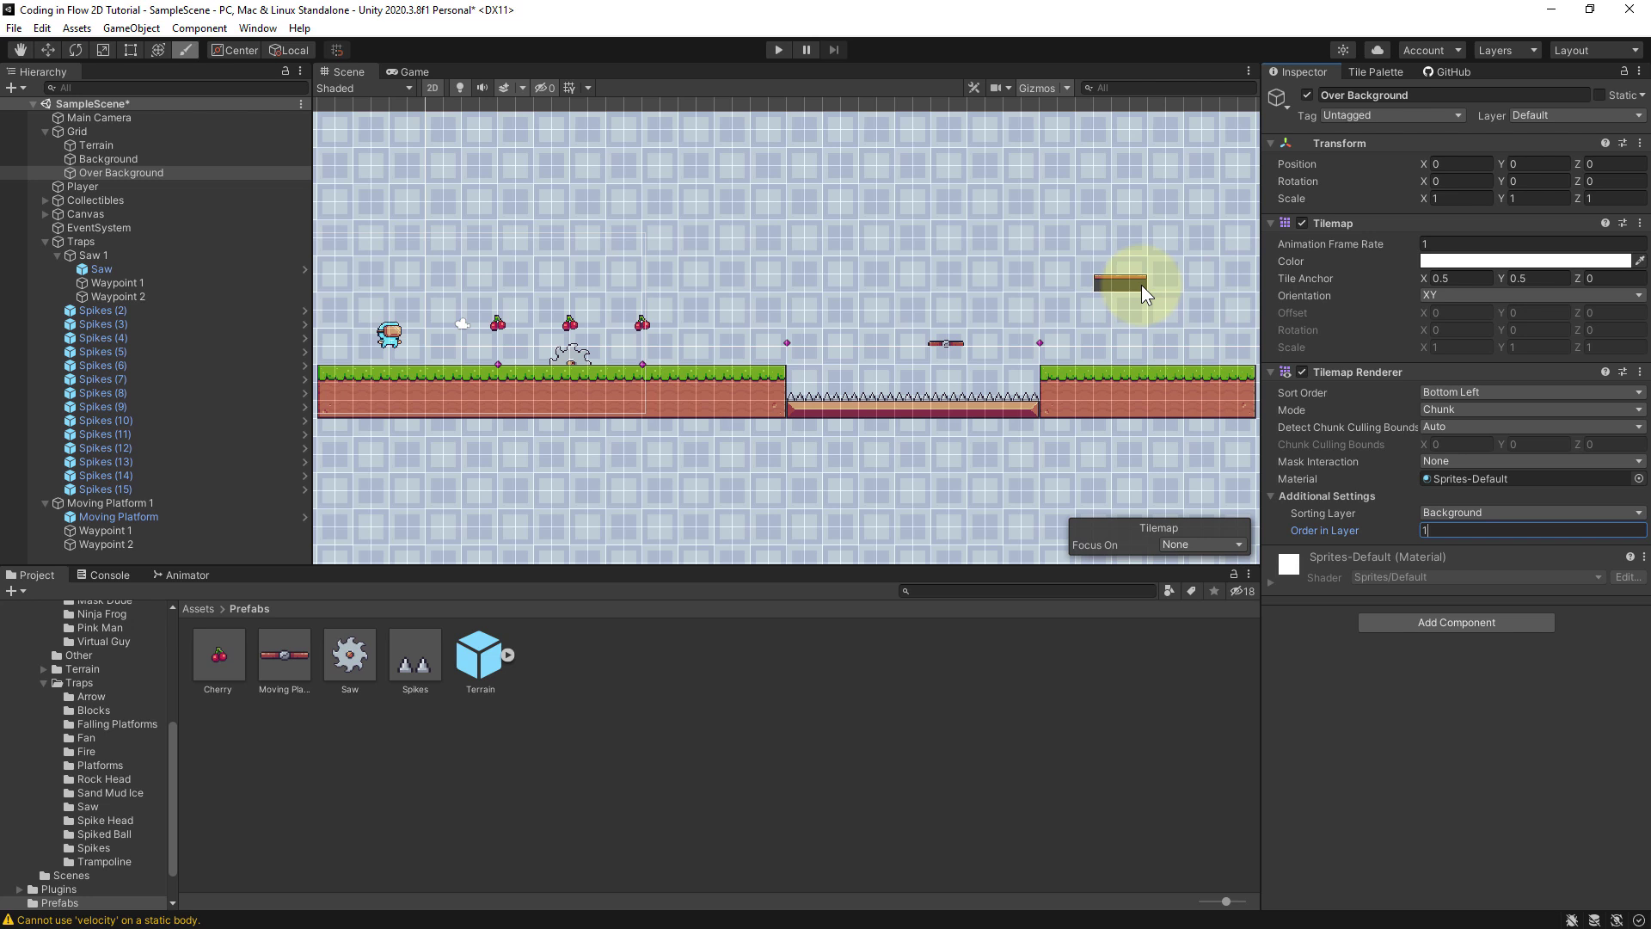
{"action": "left_click", "coordinate": [1357, 74]}
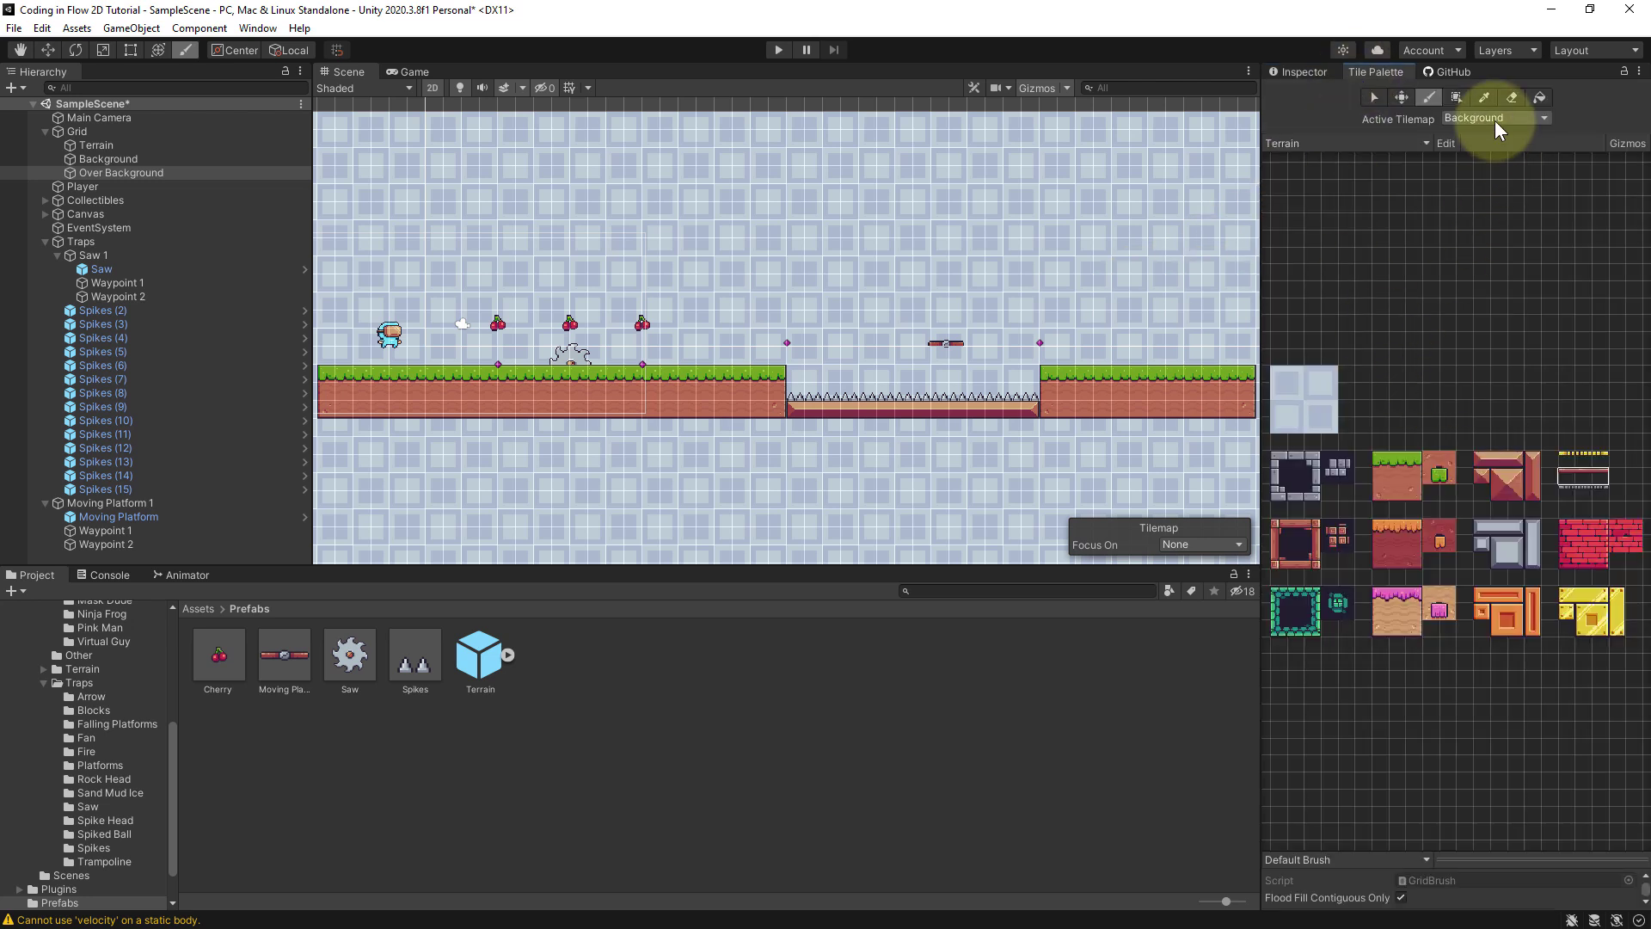
Step: Target Over Background, rotate the platform tile vertical, and paint poles beside the terrain's right end
{"action": "left_click", "coordinate": [1495, 120]}
{"action": "left_click", "coordinate": [1493, 132]}
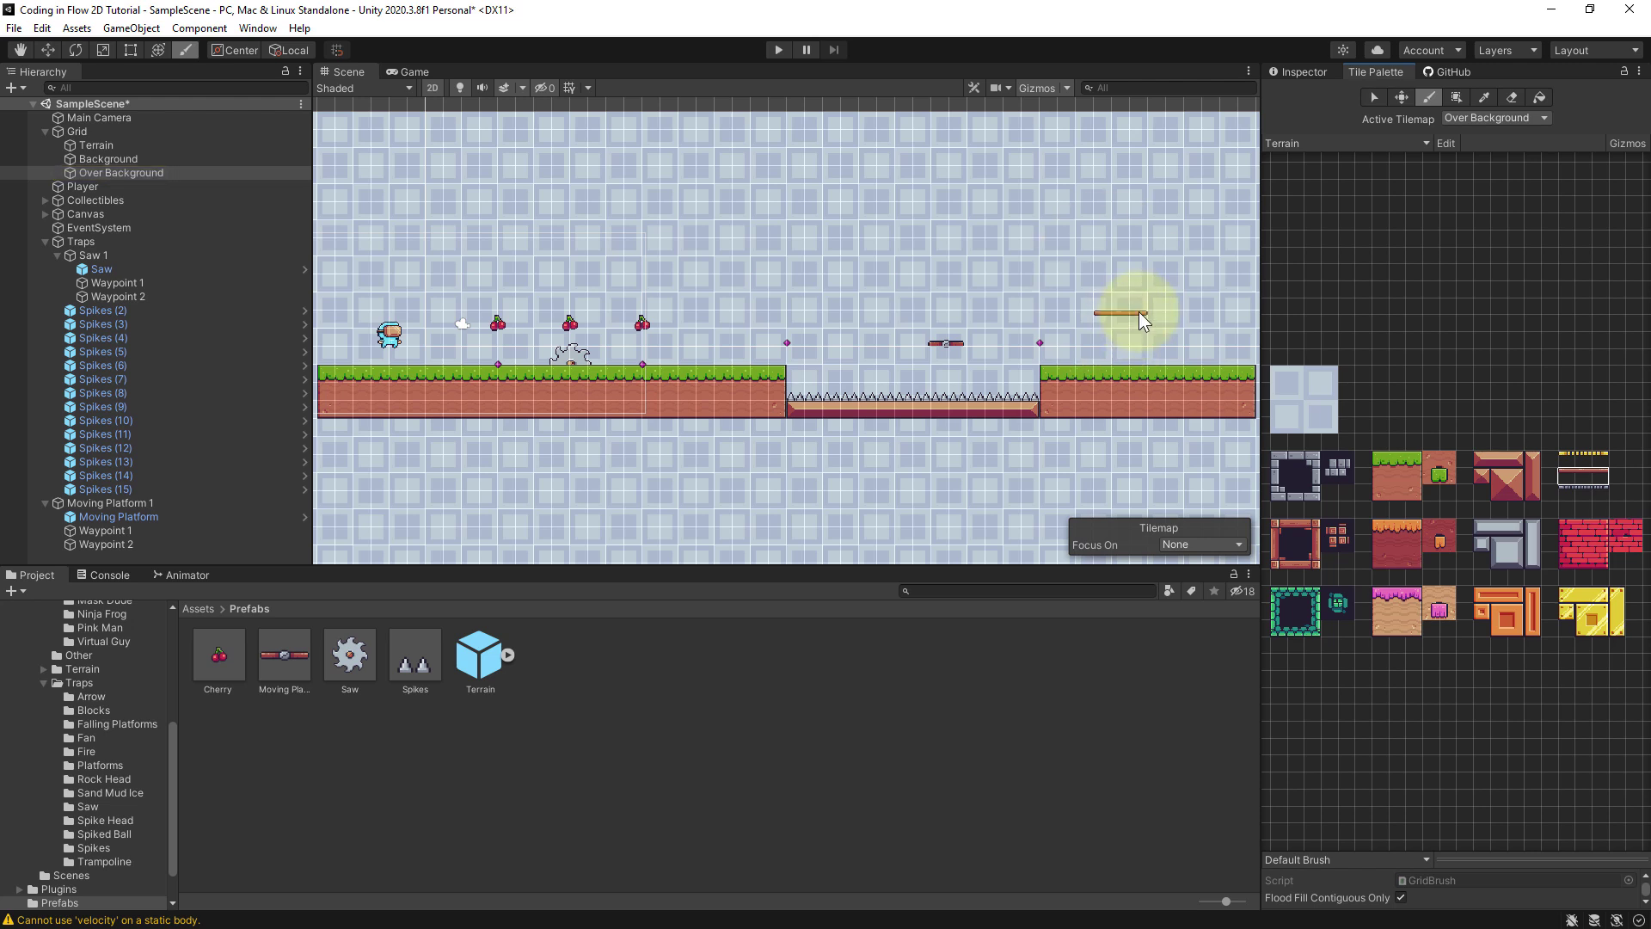
{"action": "key", "text": "x"}
{"action": "key", "text": "]"}
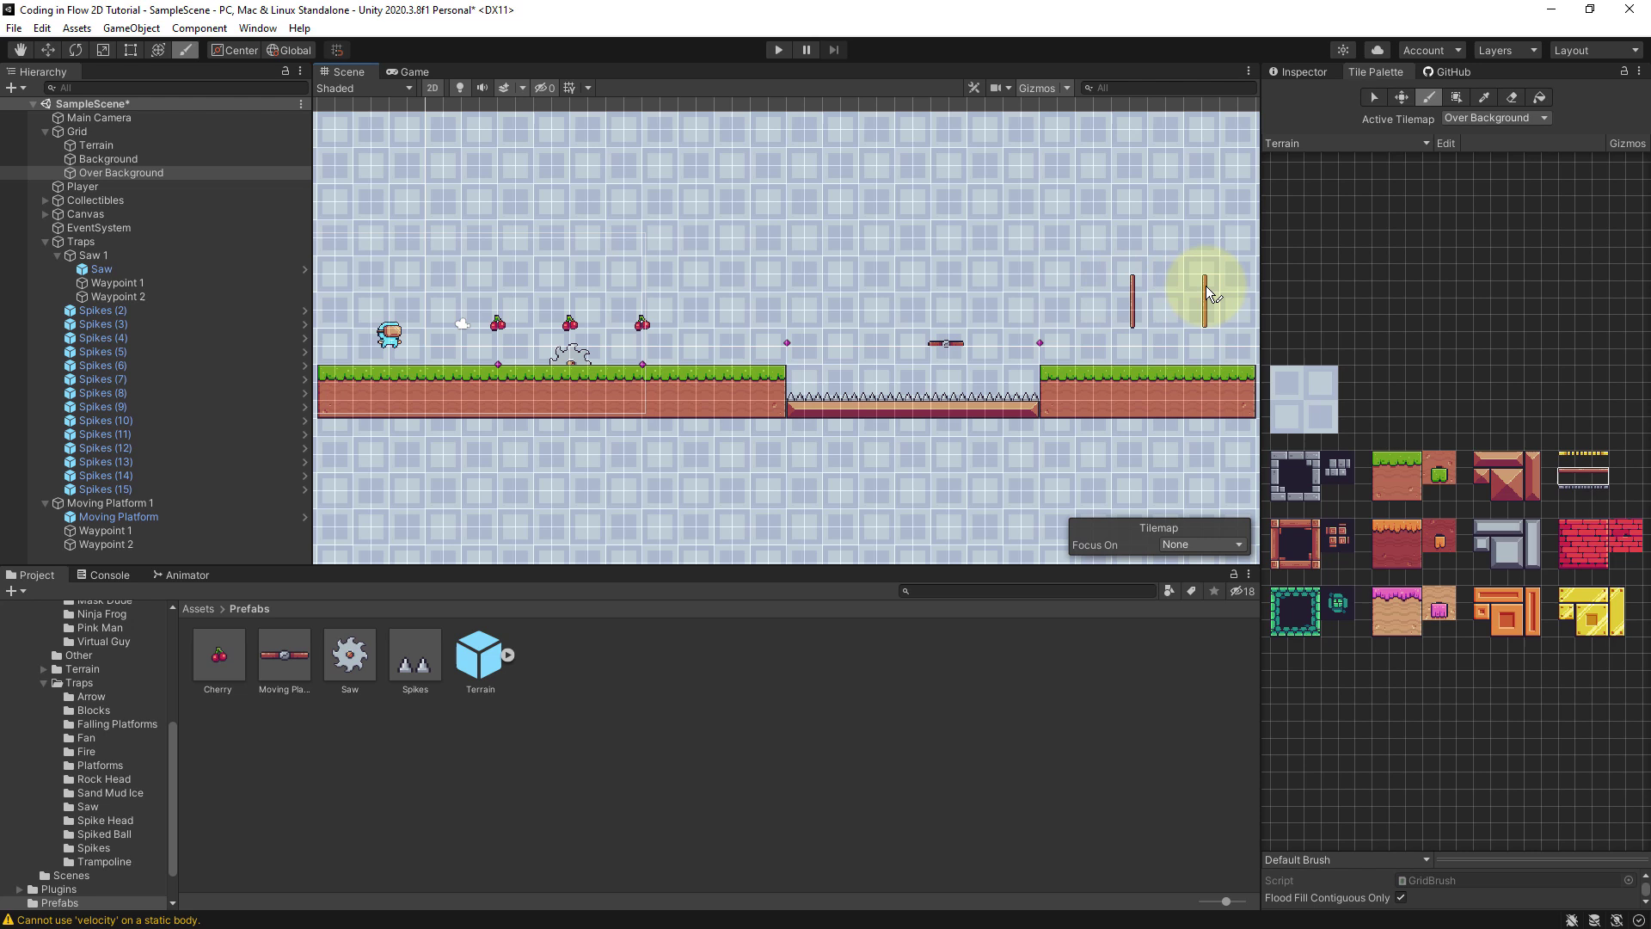
{"action": "key", "text": "Right"}
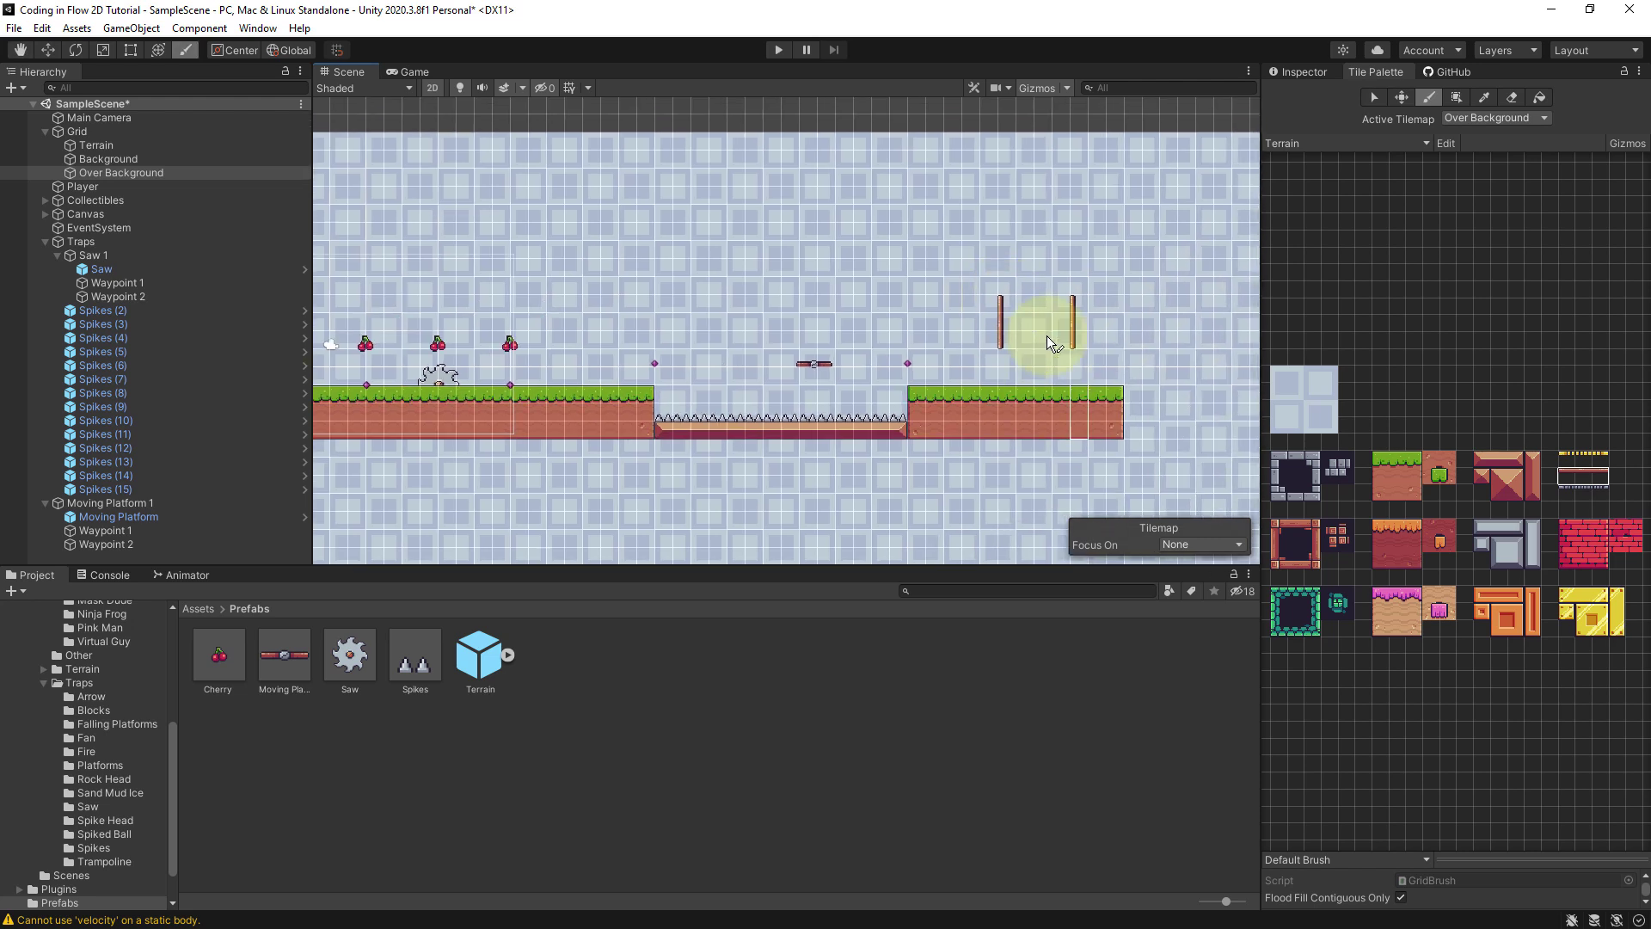
{"action": "left_click", "coordinate": [1155, 411]}
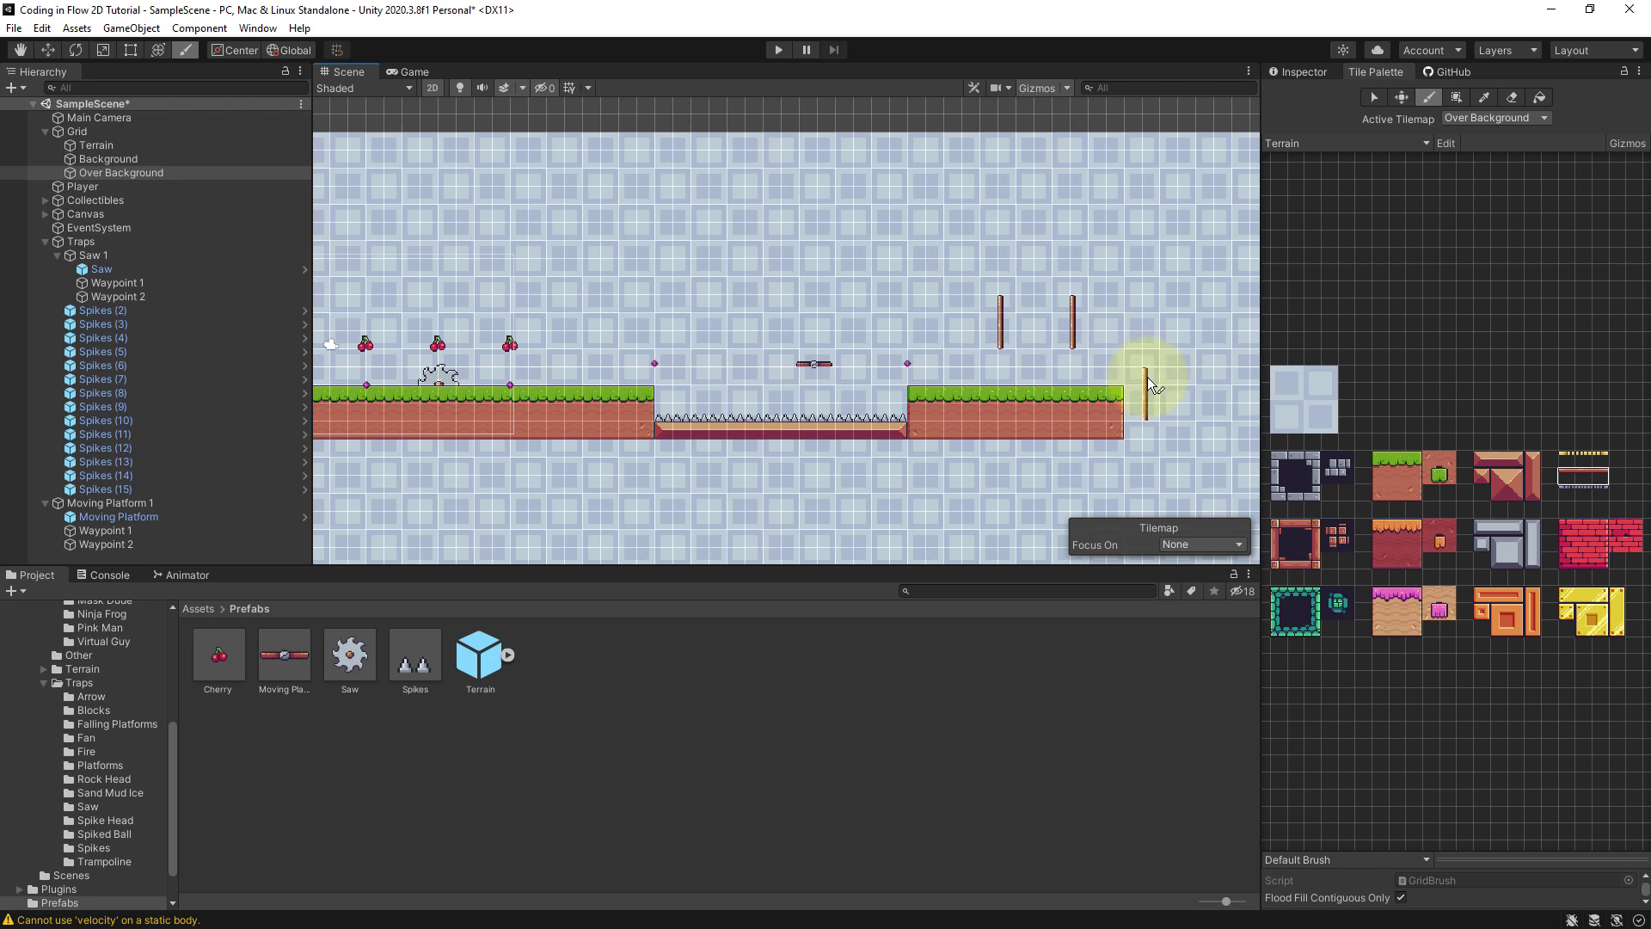
Step: Duplicate Saw 1 and rename the copy 'Saw 2'
{"action": "left_click", "coordinate": [137, 255]}
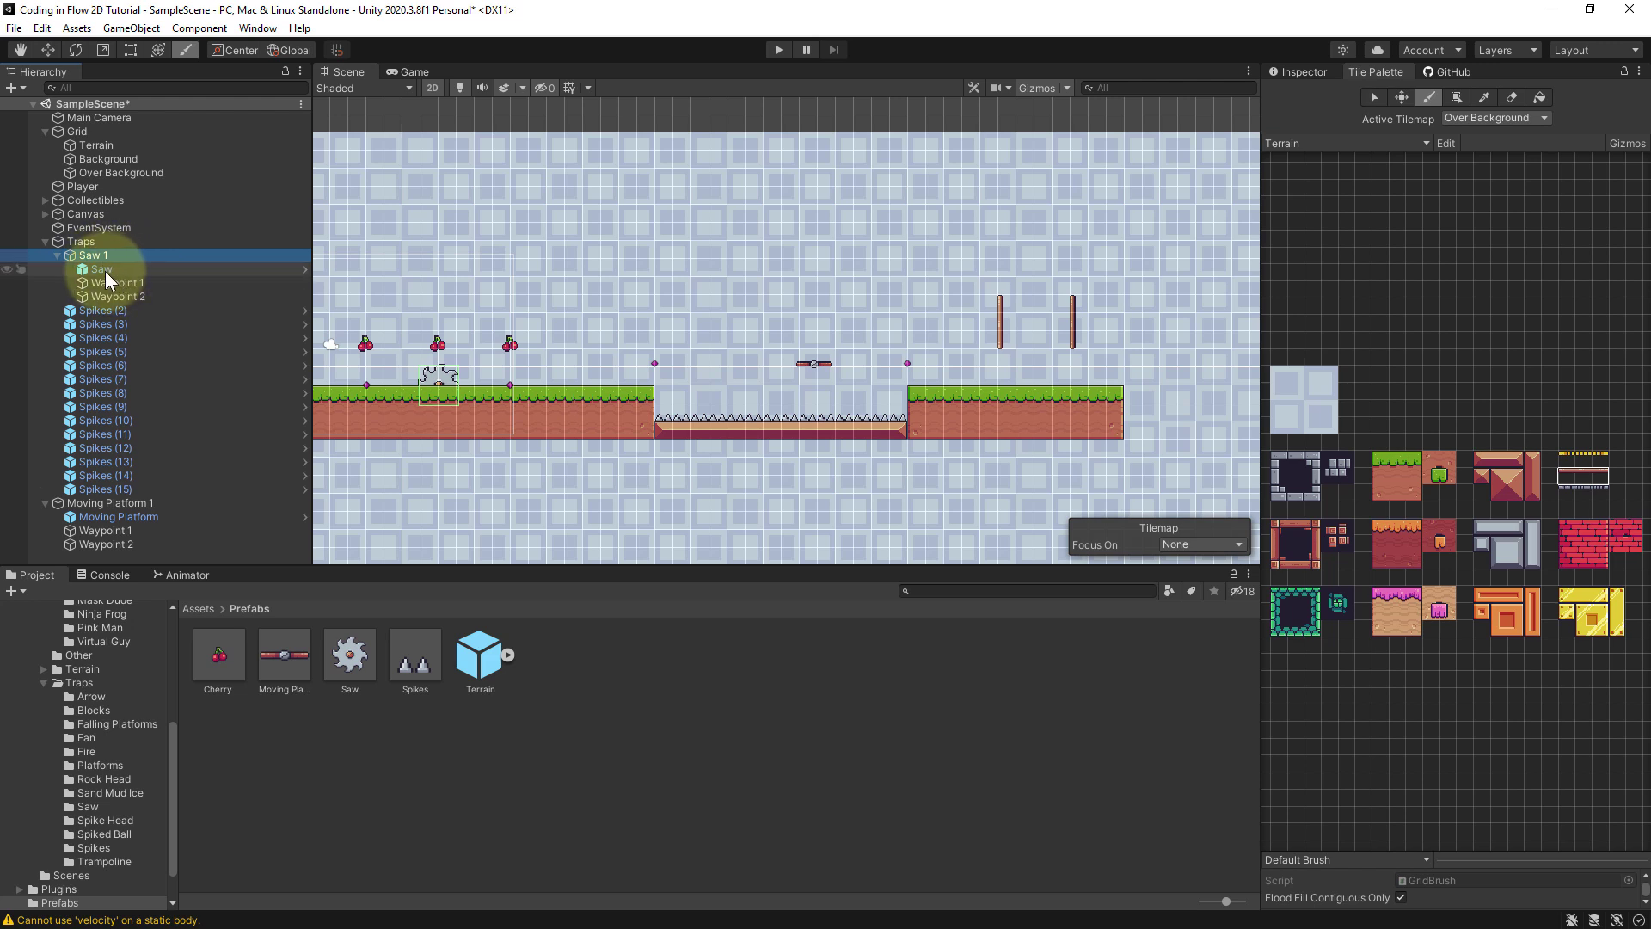
{"action": "key", "text": "ctrl+d"}
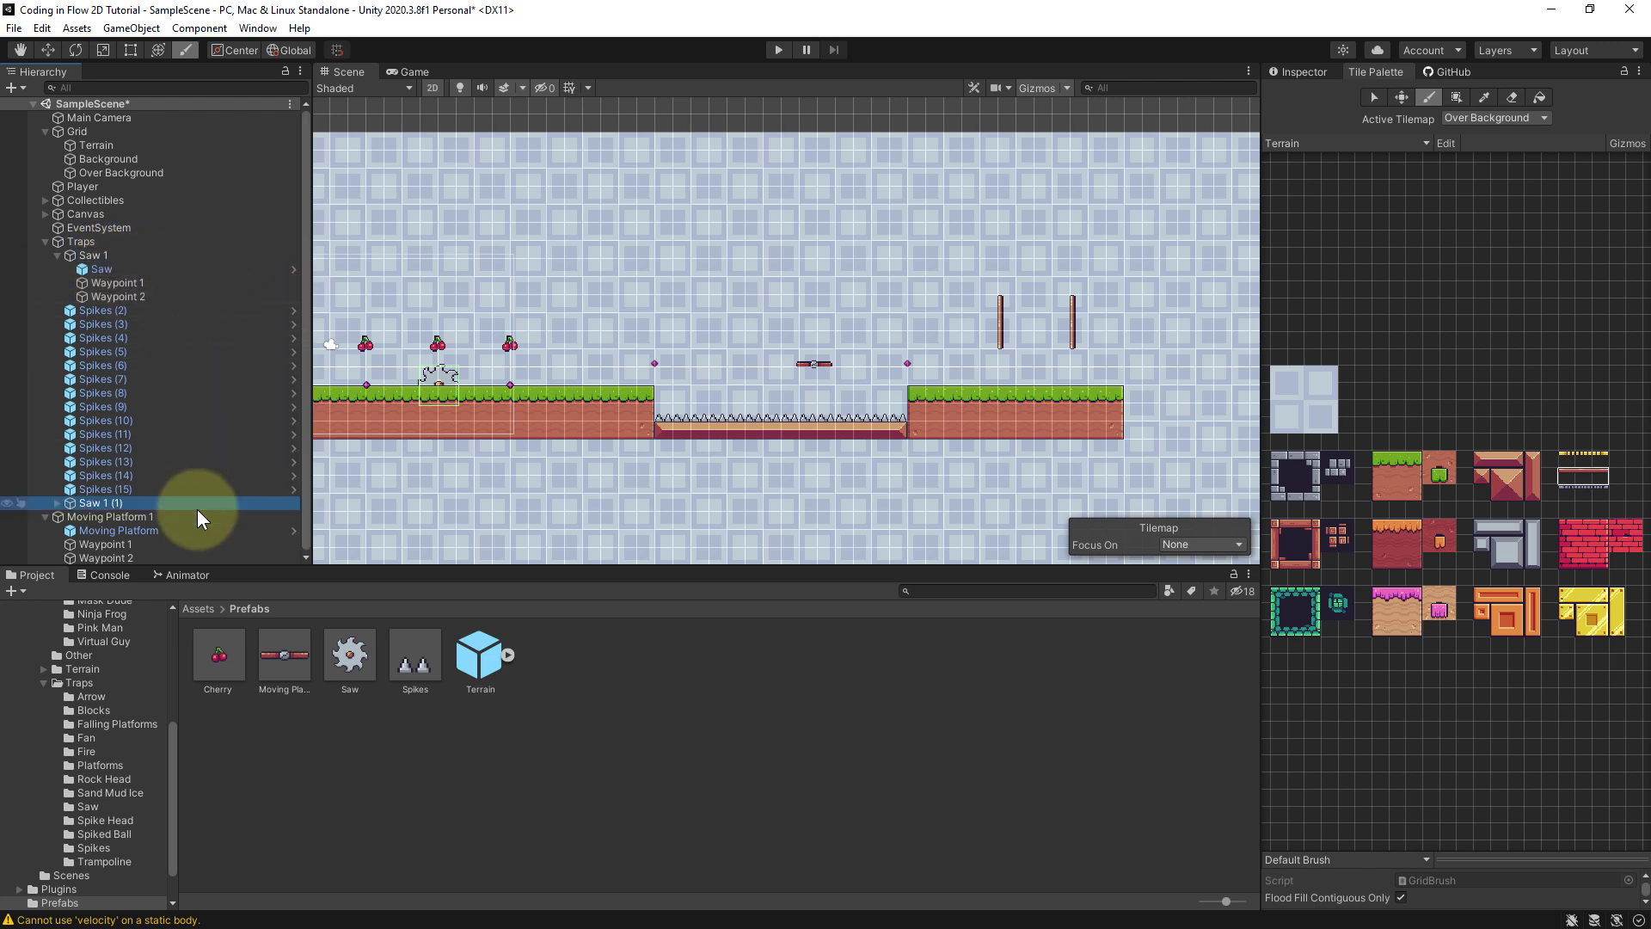
{"action": "key", "text": "F2"}
{"action": "type", "text": "Saw 2"}
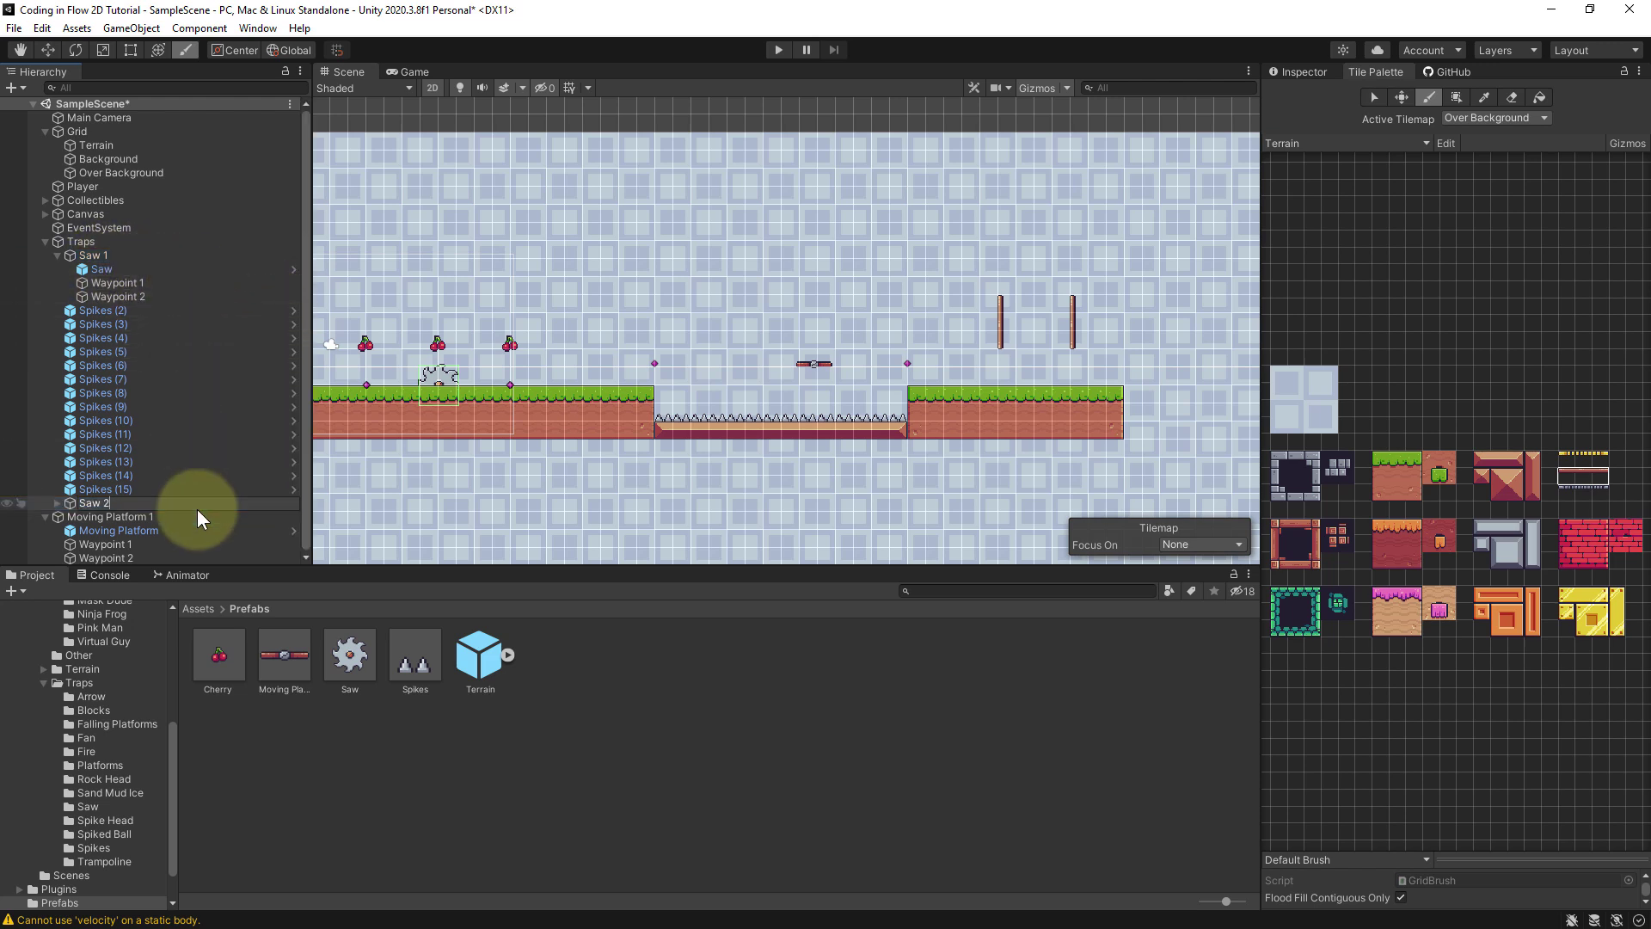
{"action": "key", "text": "Return"}
Step: Move Saw 2 up onto the left of the two raised poles
{"action": "key", "text": "w"}
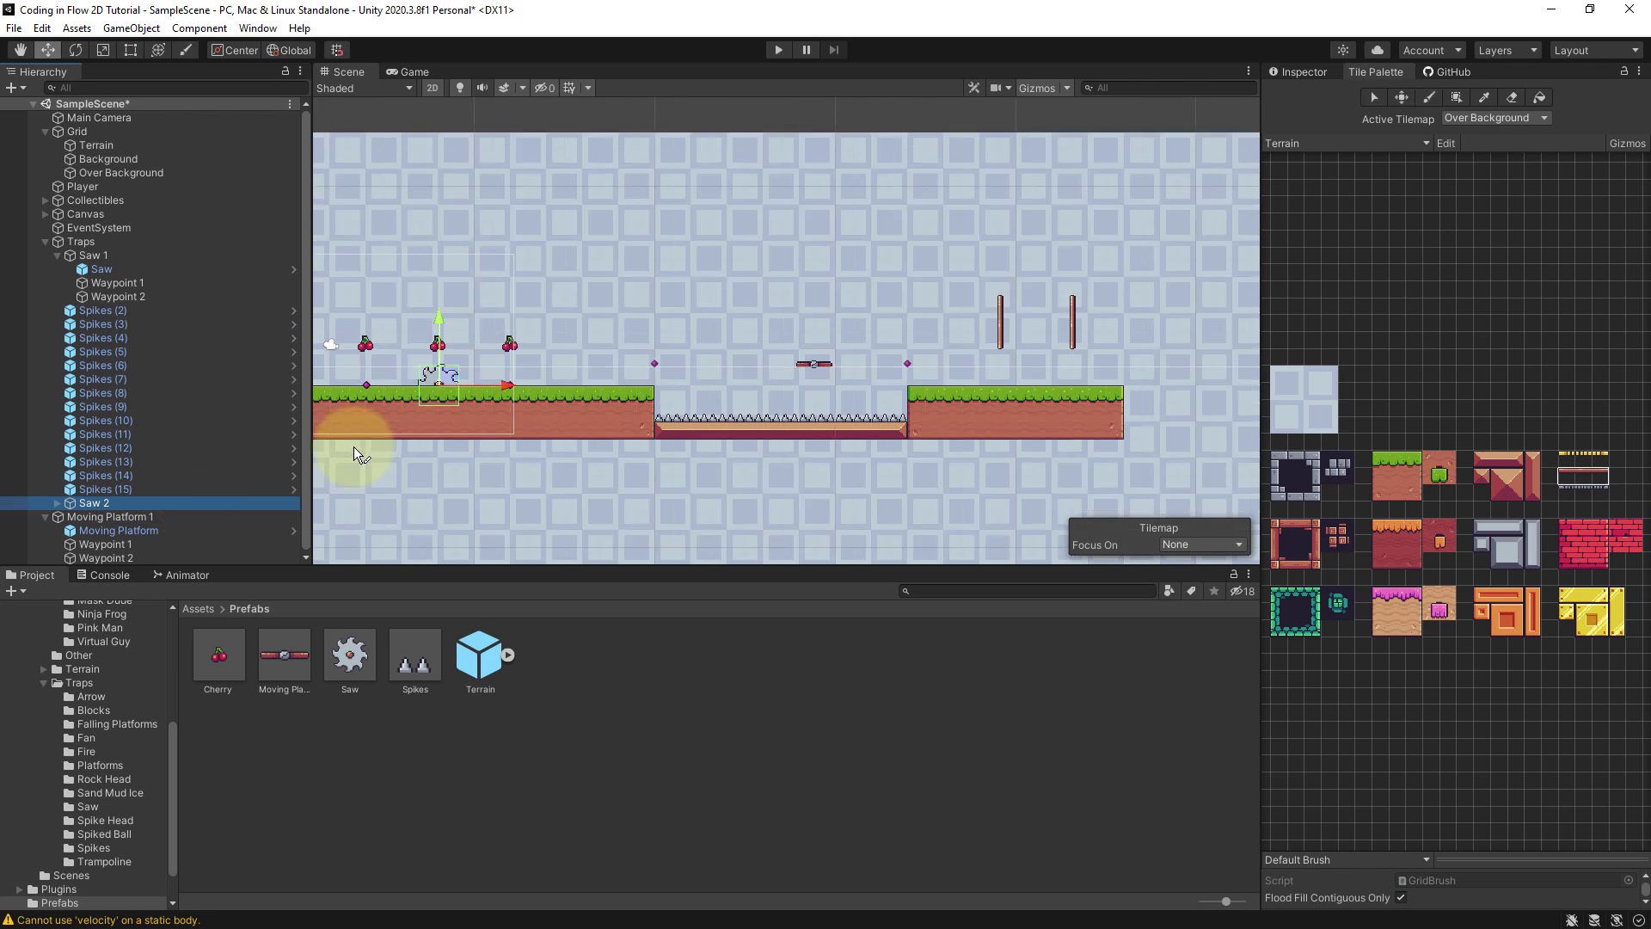
{"action": "left_click_drag", "start_coordinate": [447, 380], "coordinate": [1015, 314]}
{"action": "scroll", "coordinate": [1045, 309], "scroll_direction": "up", "scroll_amount": 5}
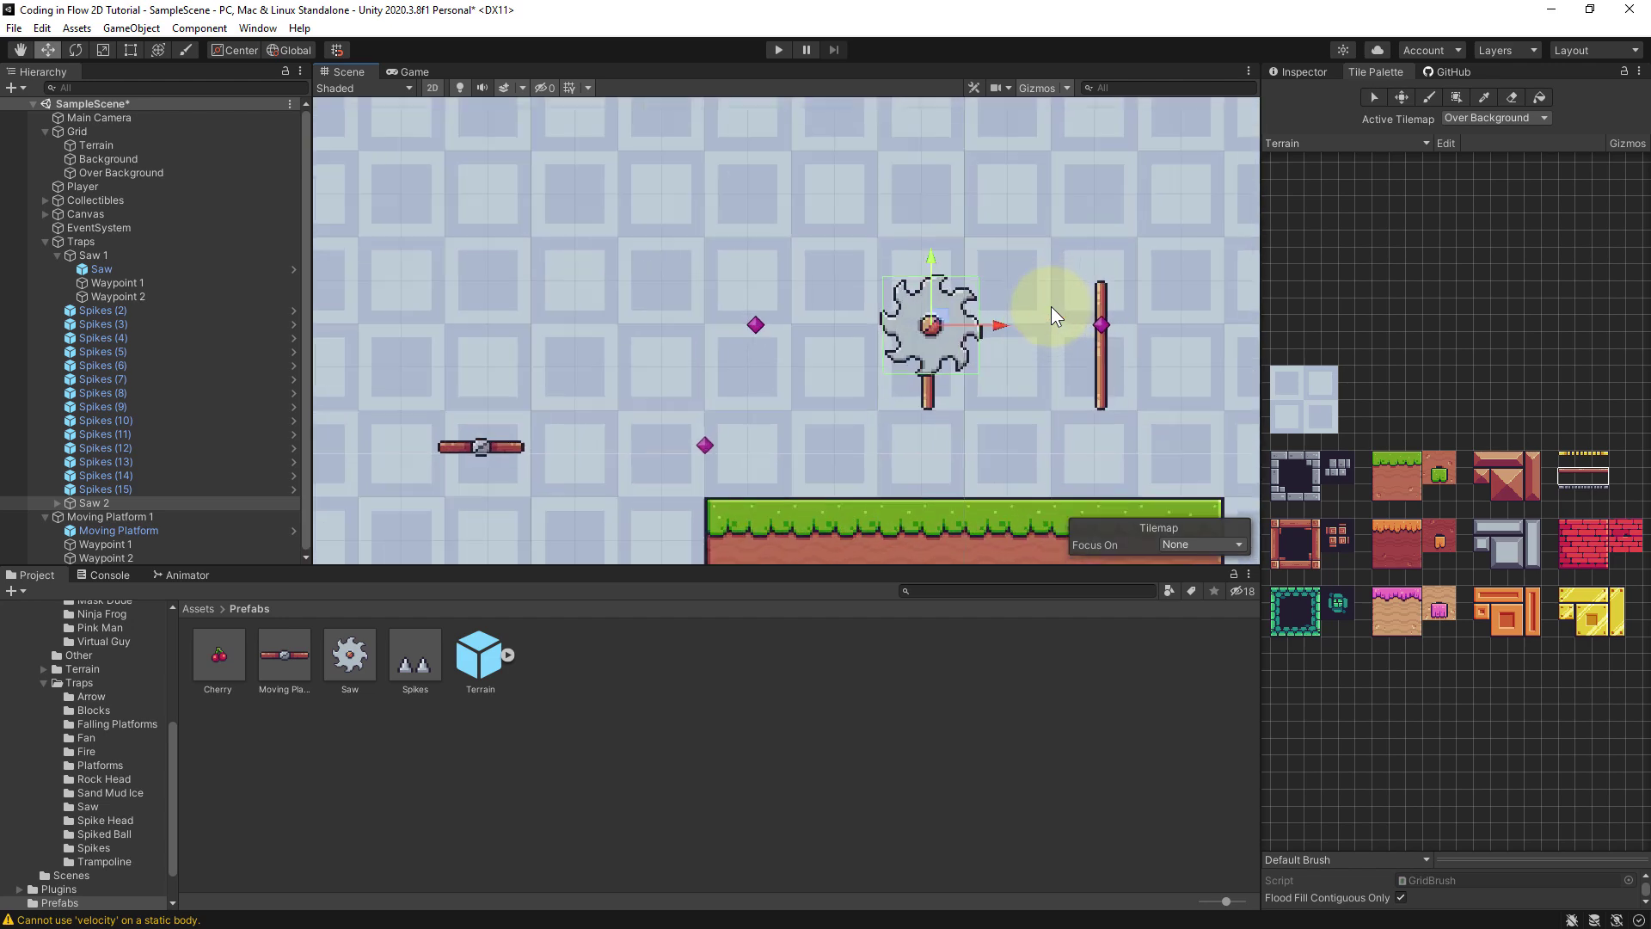
{"action": "left_click_drag", "start_coordinate": [906, 320], "coordinate": [894, 353]}
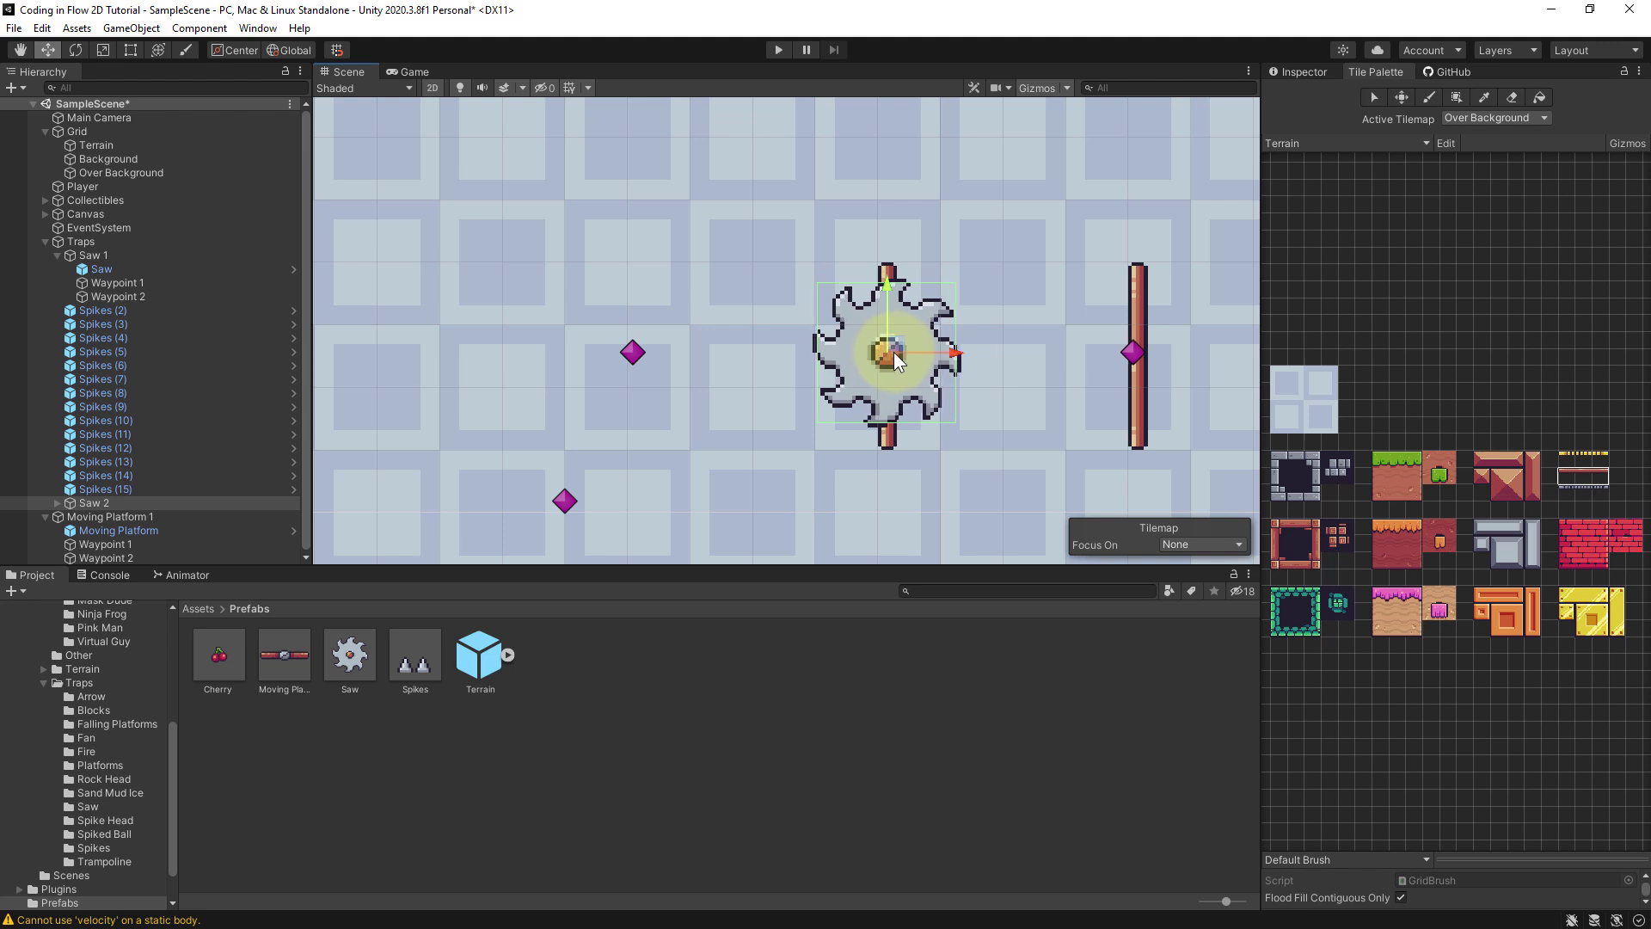
Step: Move Saw 2's Waypoint 1 to the top of the left pole and Waypoint 2 to its bottom
{"action": "left_click", "coordinate": [637, 352]}
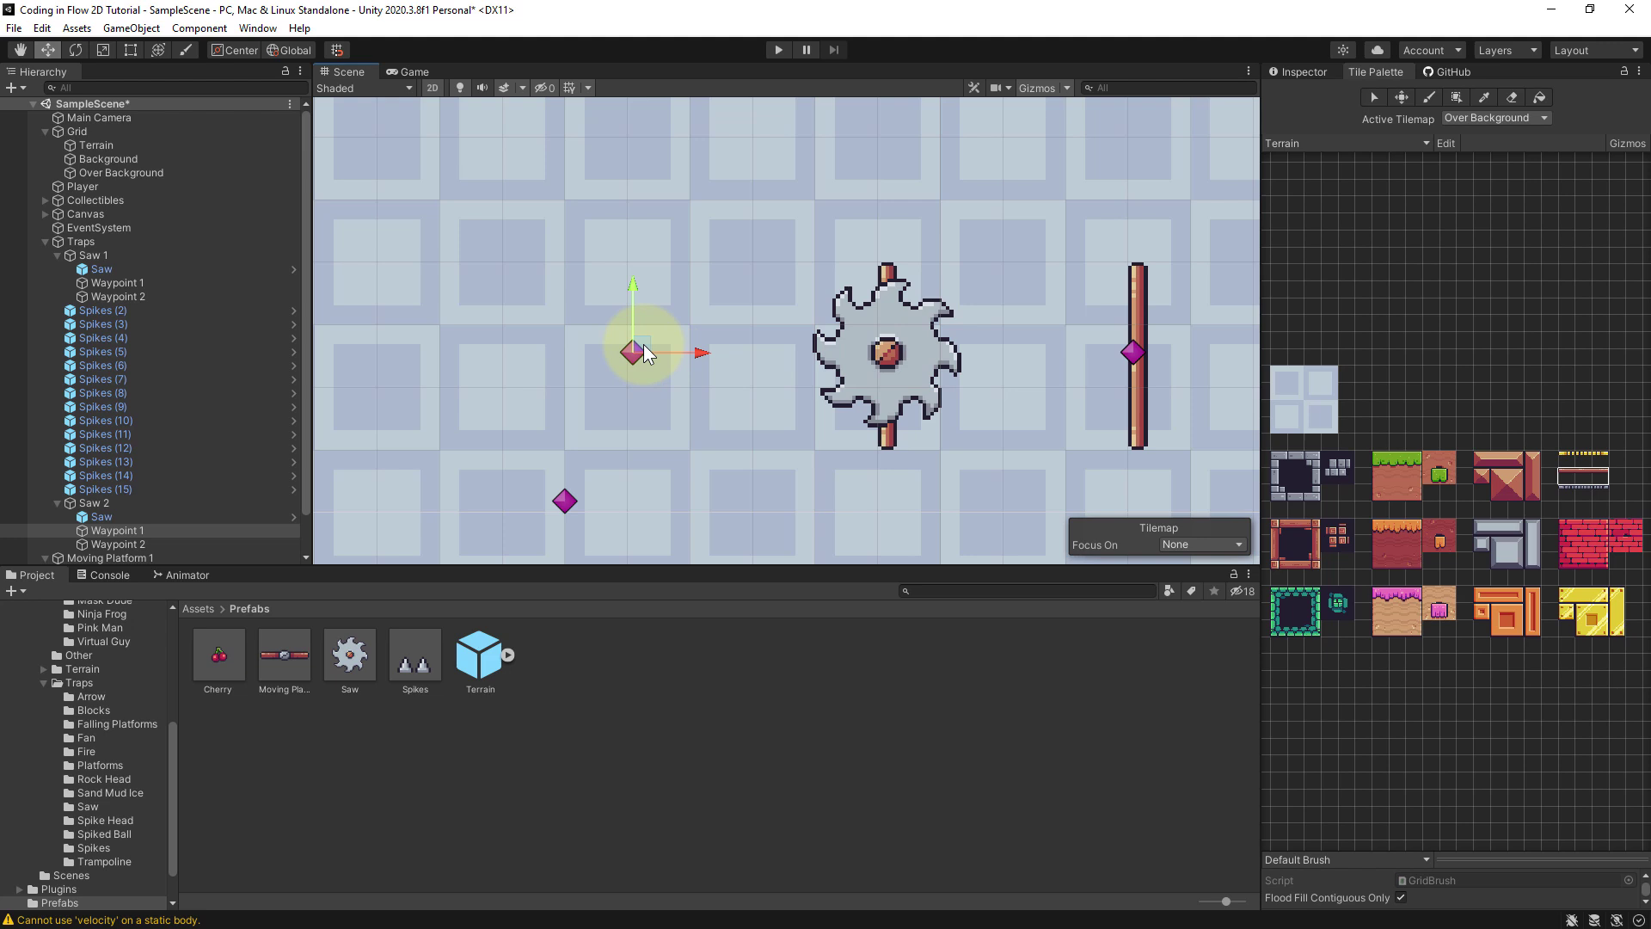
{"action": "left_click_drag", "start_coordinate": [643, 344], "coordinate": [896, 263]}
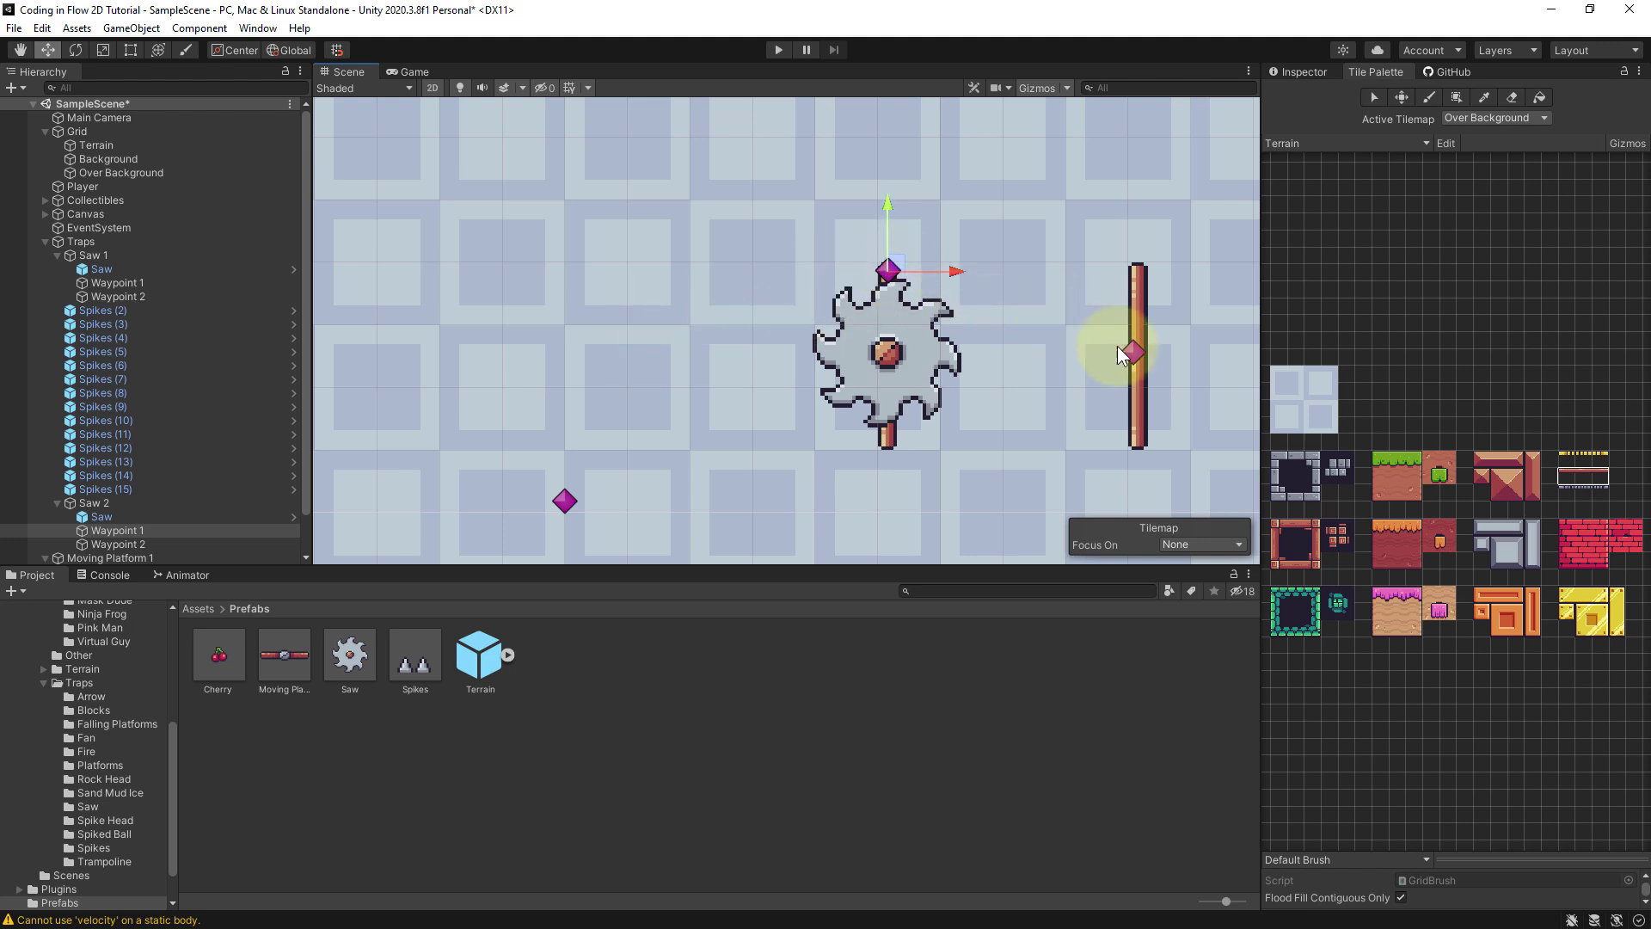
{"action": "left_click_drag", "start_coordinate": [1136, 355], "coordinate": [898, 436]}
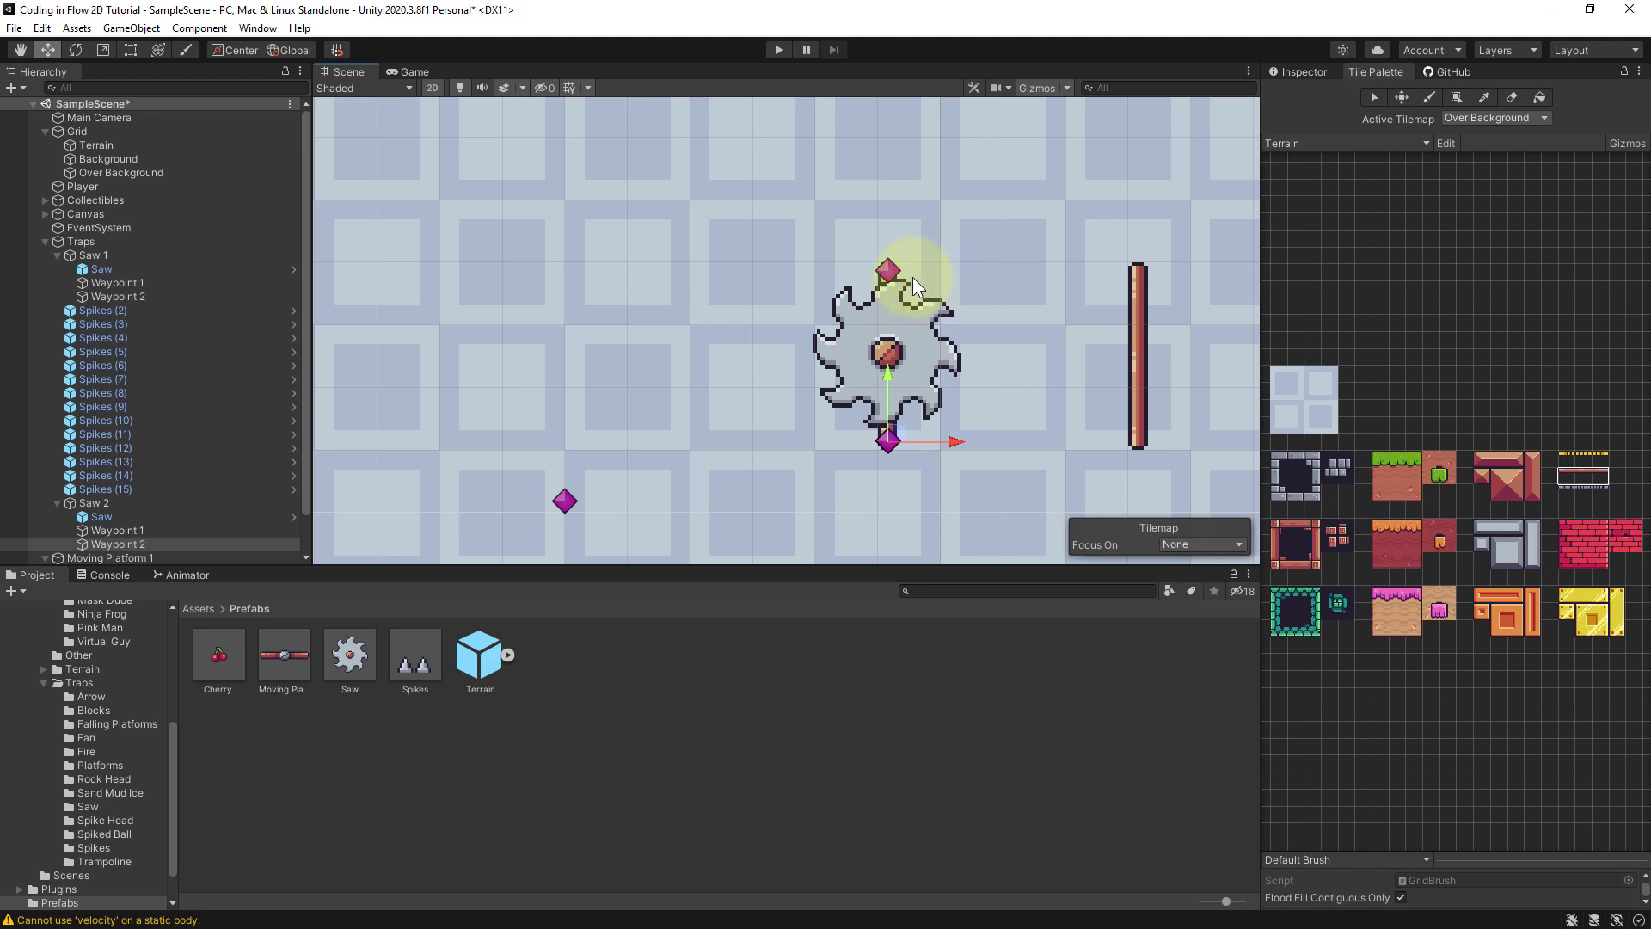
Step: Set Position X of Saw 2's Waypoint 1 and Waypoint 2 to 2.52 in the Inspector
{"action": "left_click", "coordinate": [888, 270]}
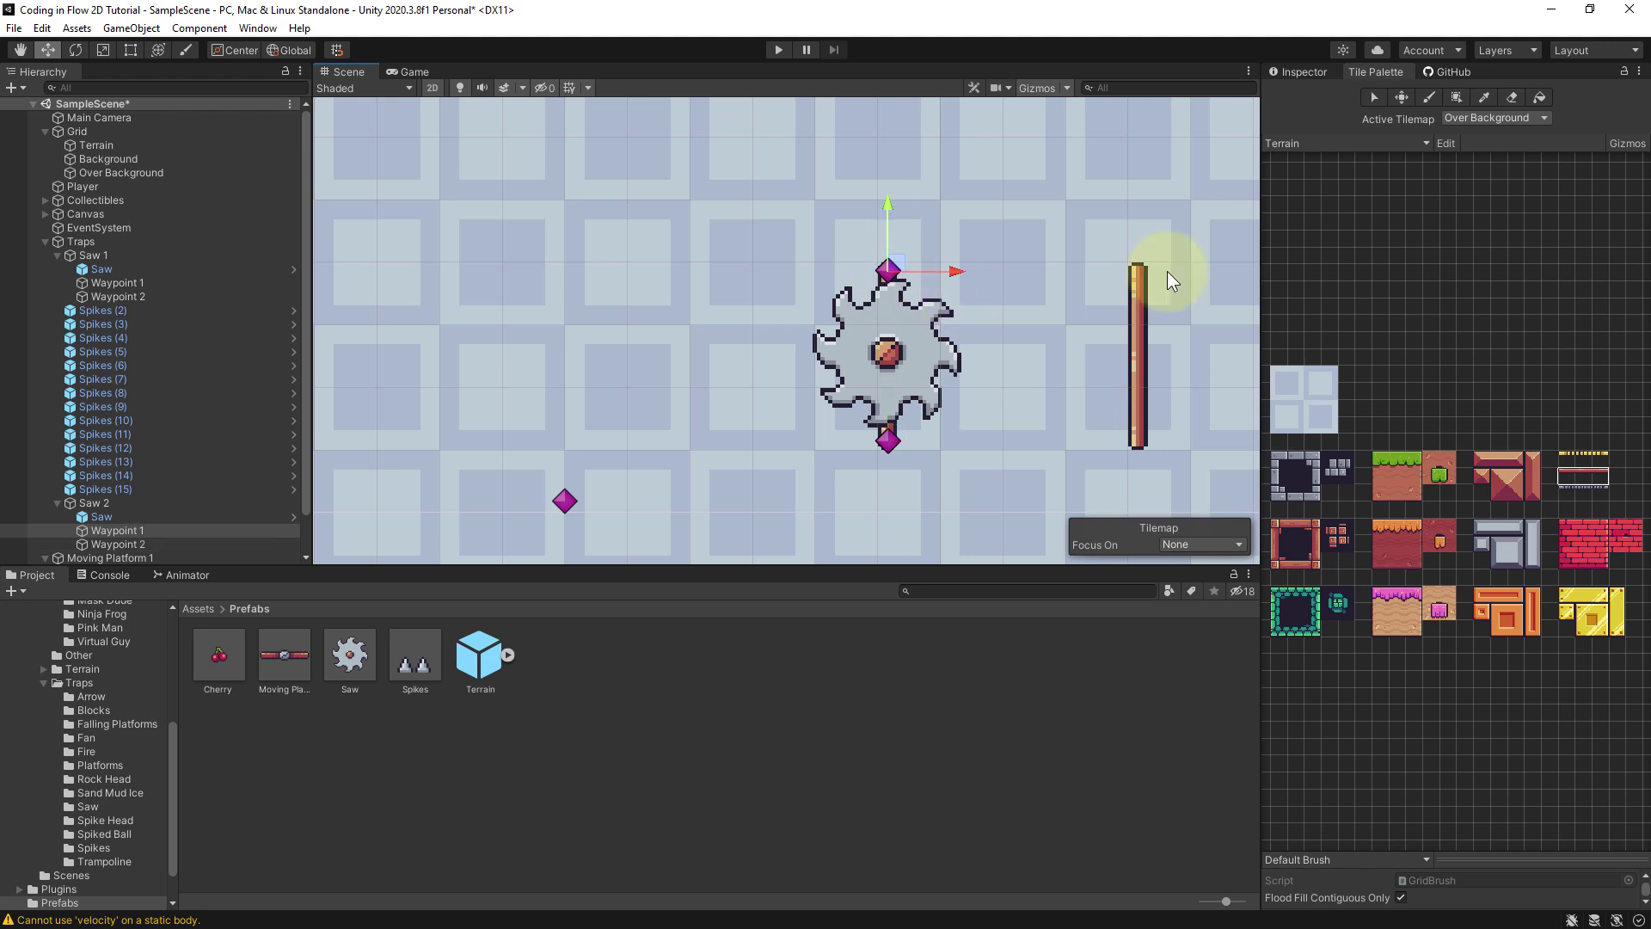
{"action": "left_click", "coordinate": [1290, 74]}
{"action": "left_click", "coordinate": [1436, 165]}
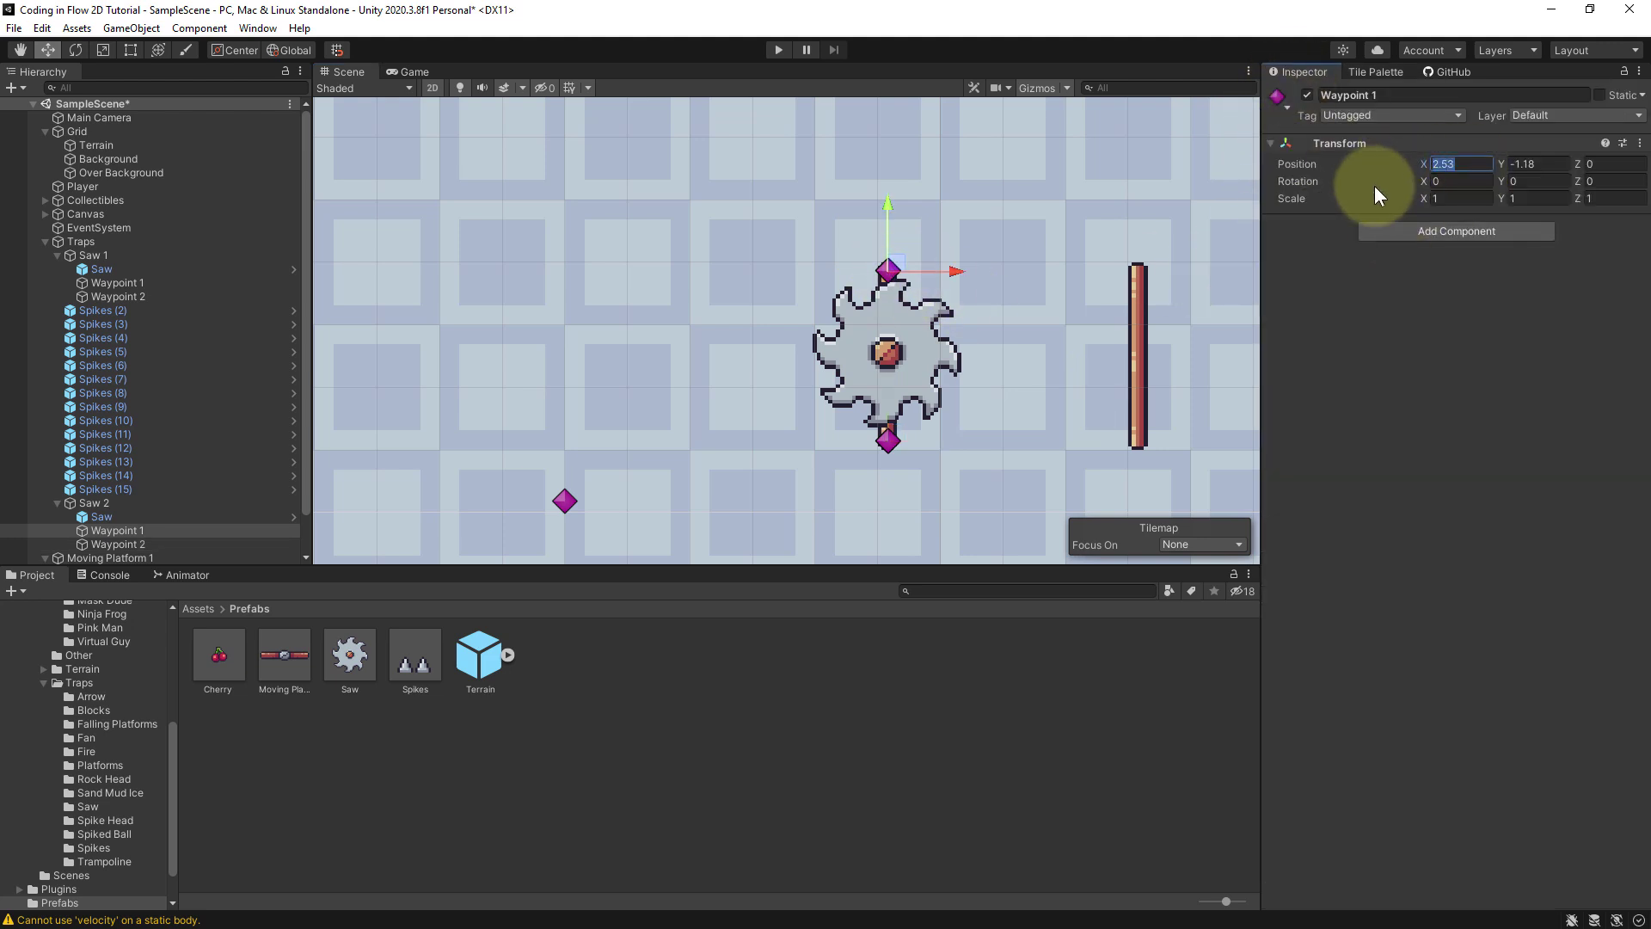
{"action": "type", "text": "2.5"}
{"action": "key", "text": "Return"}
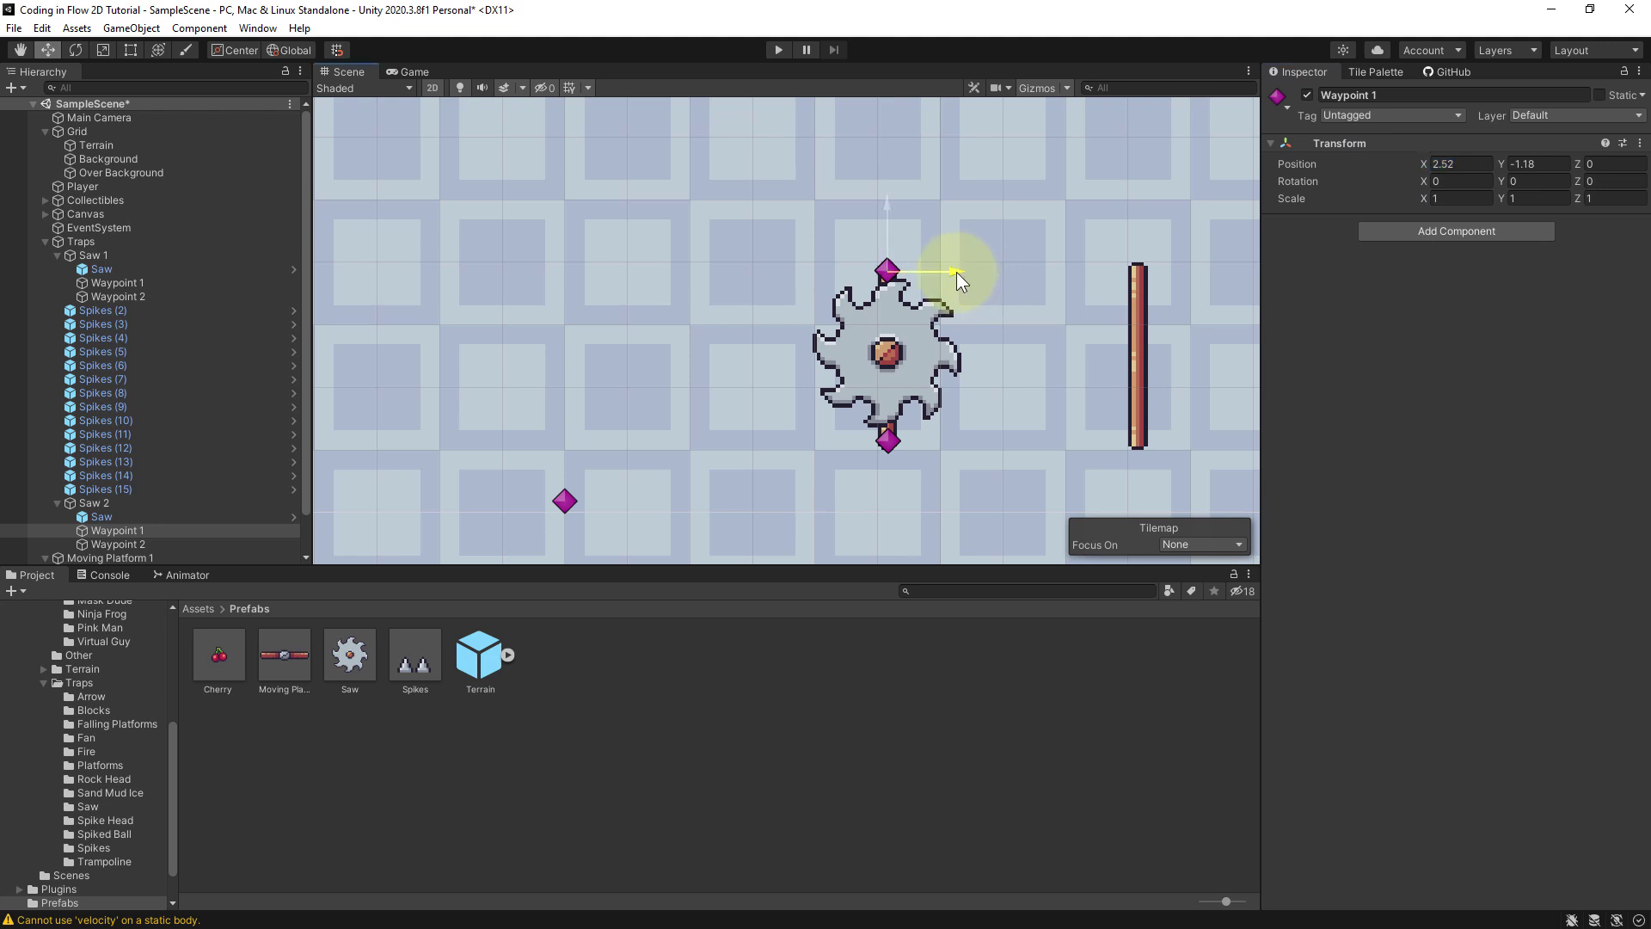
{"action": "left_click_drag", "start_coordinate": [956, 272], "coordinate": [956, 273]}
{"action": "key", "text": "ctrl+z"}
{"action": "left_click", "coordinate": [1459, 163]}
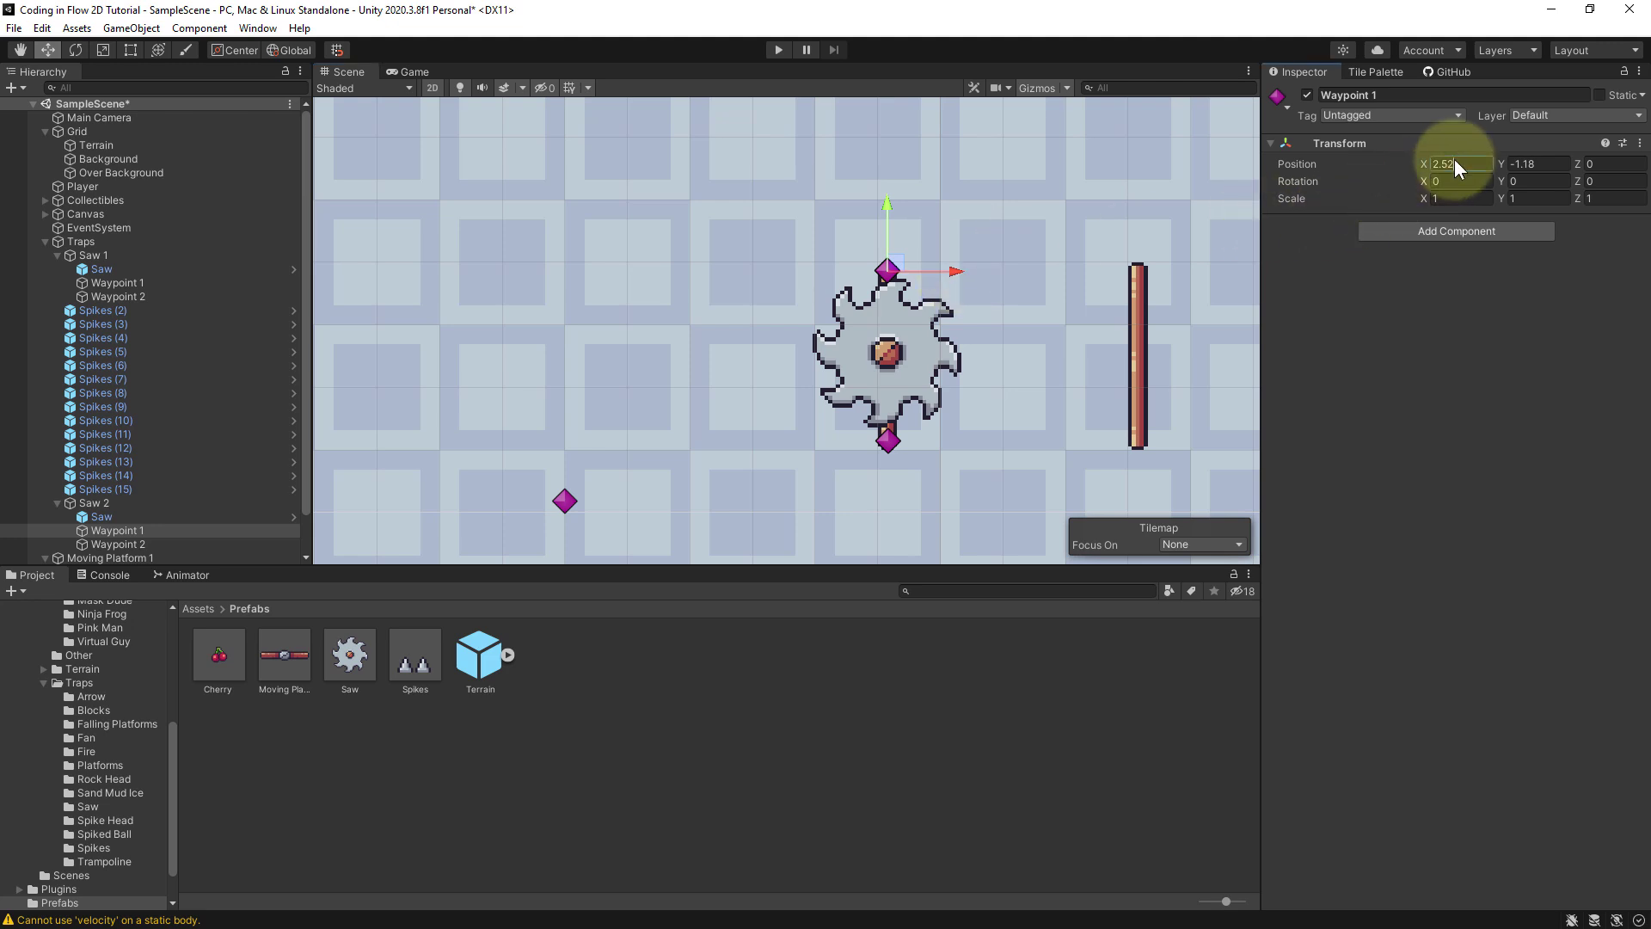
{"action": "left_click", "coordinate": [886, 445]}
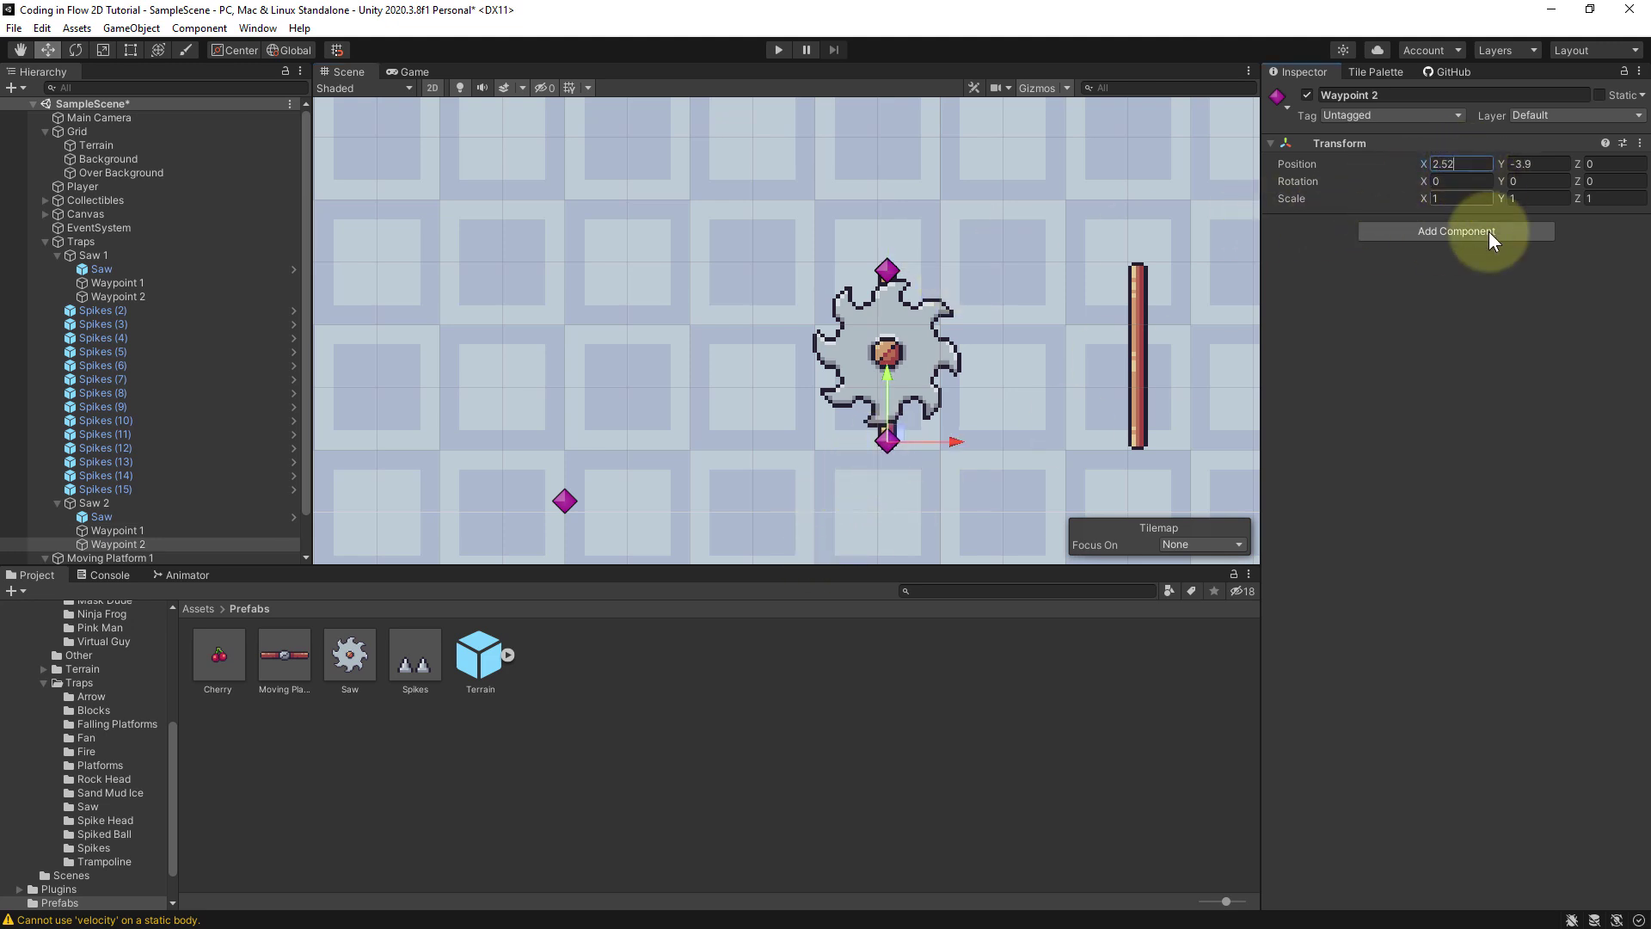
{"action": "left_click", "coordinate": [1422, 327]}
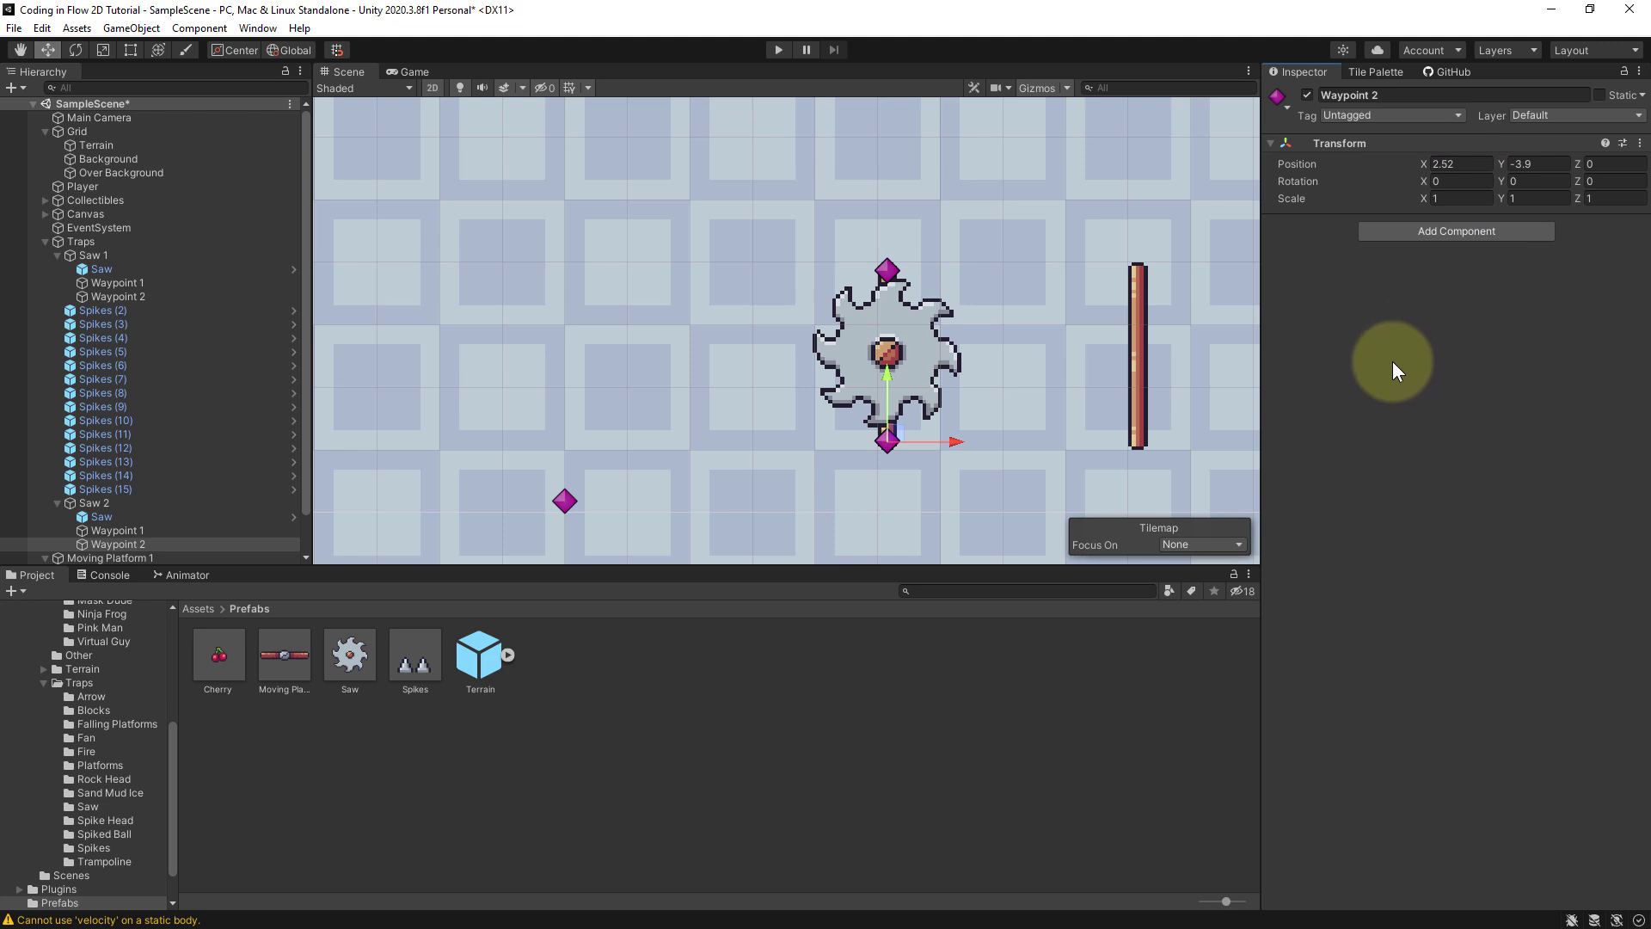
{"action": "scroll", "coordinate": [258, 490], "scroll_direction": "down", "scroll_amount": 2}
Step: Duplicate the Saw 2 group and rename the copy 'Saw 3'
{"action": "left_click", "coordinate": [113, 464]}
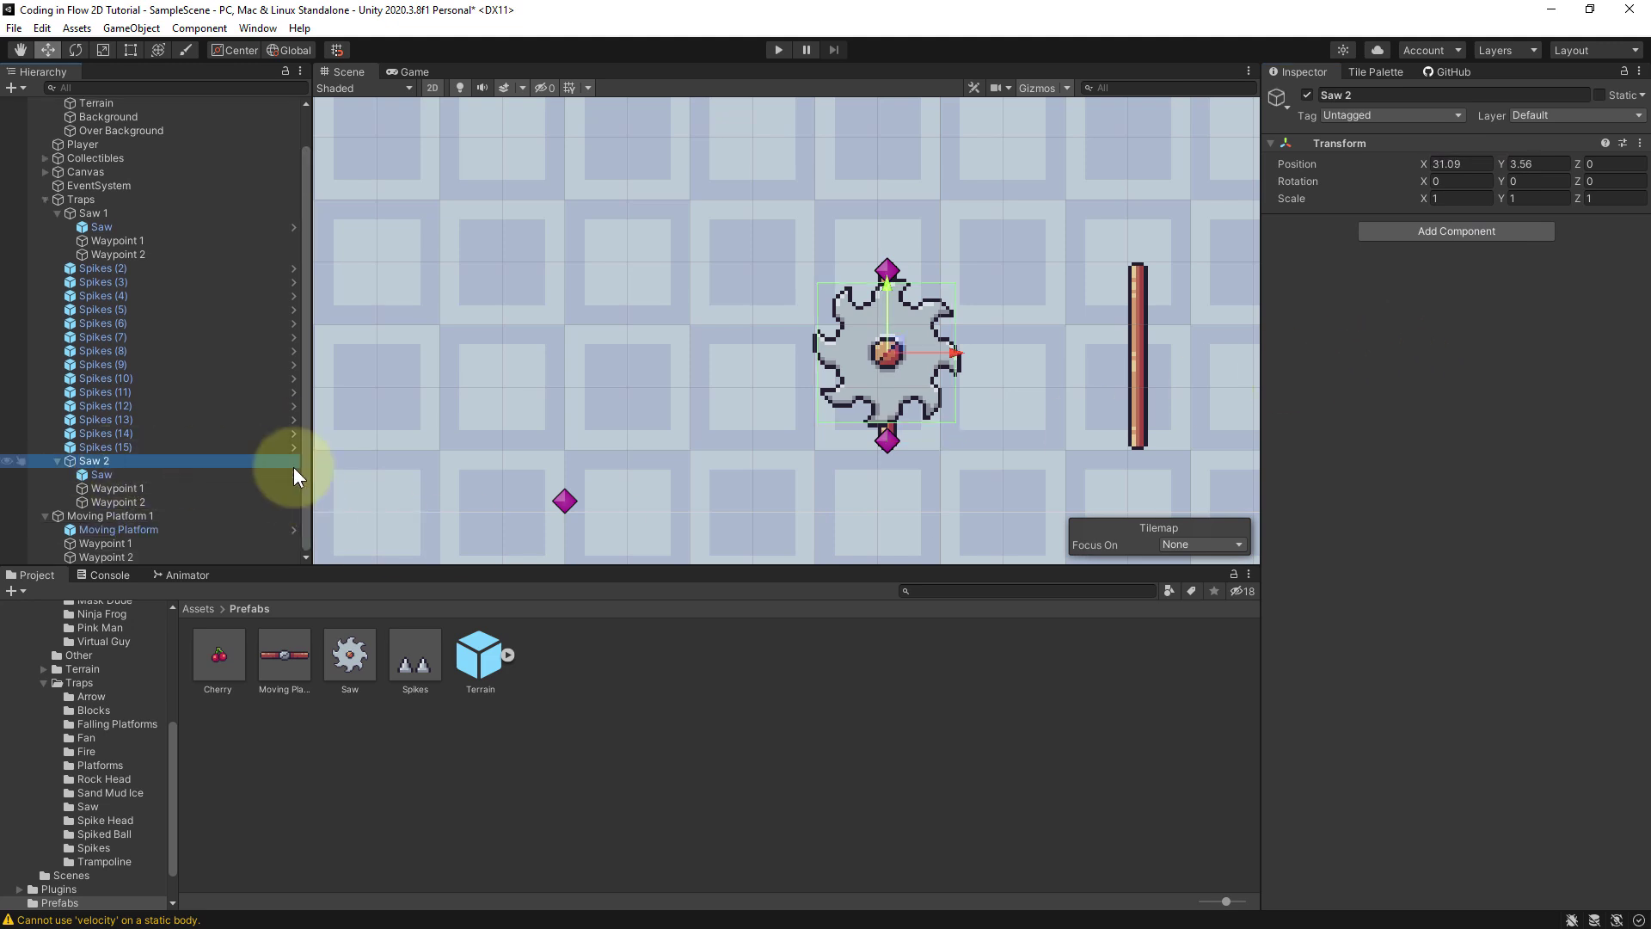
{"action": "key", "text": "ctrl+d"}
{"action": "key", "text": "F2"}
{"action": "type", "text": "Saw 3"}
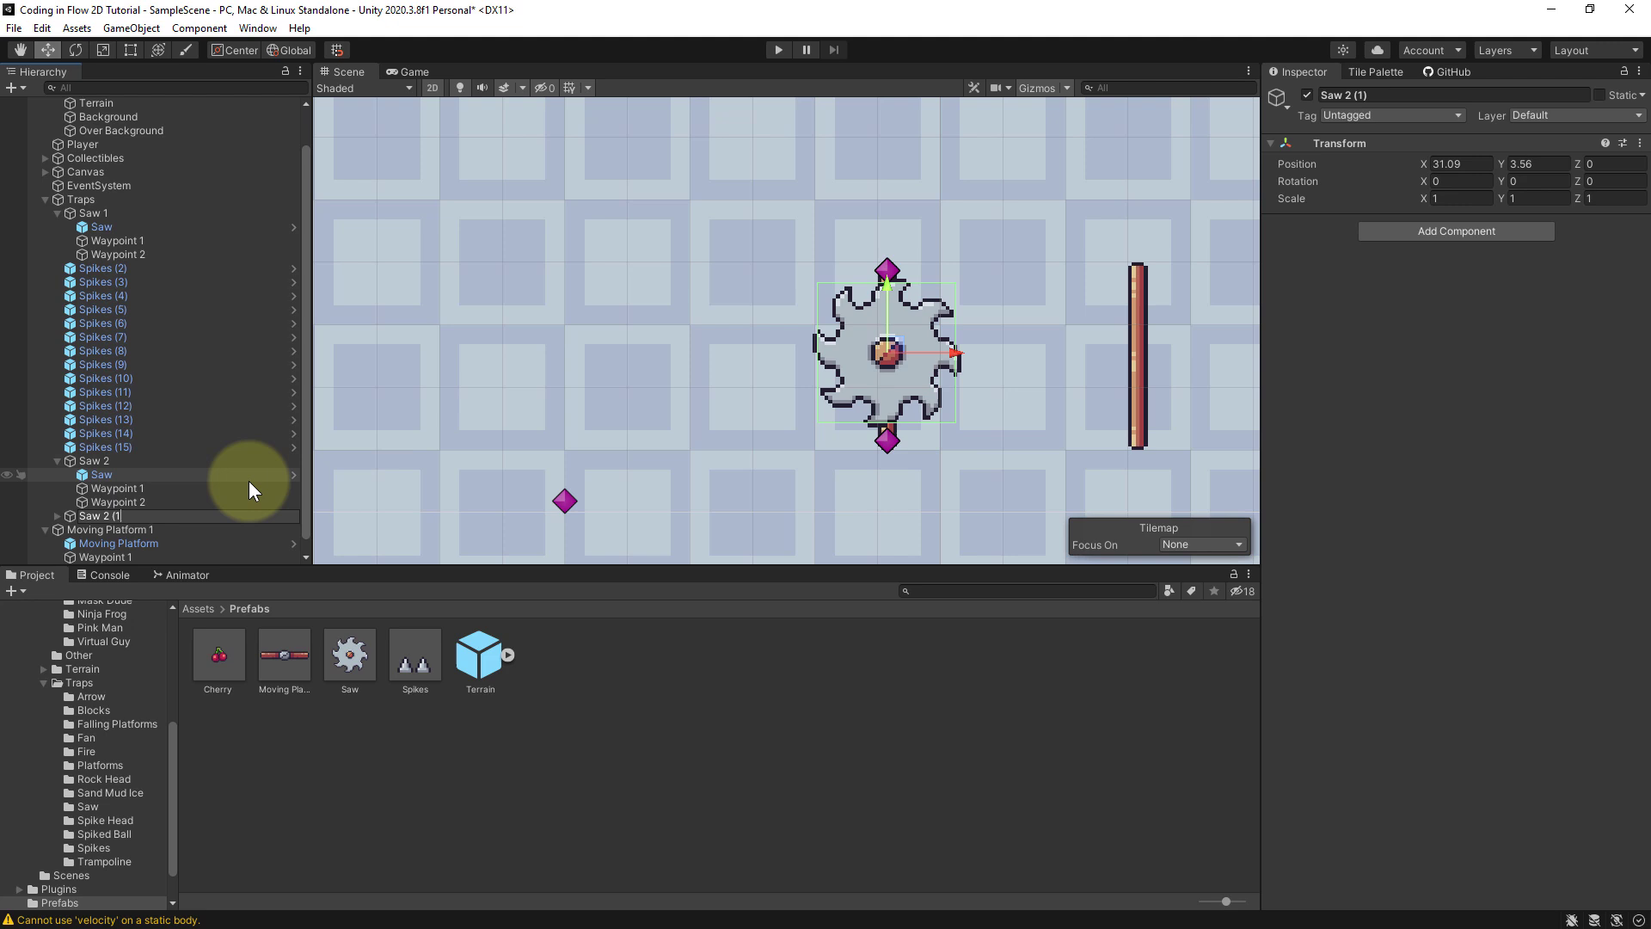
{"action": "key", "text": "Return"}
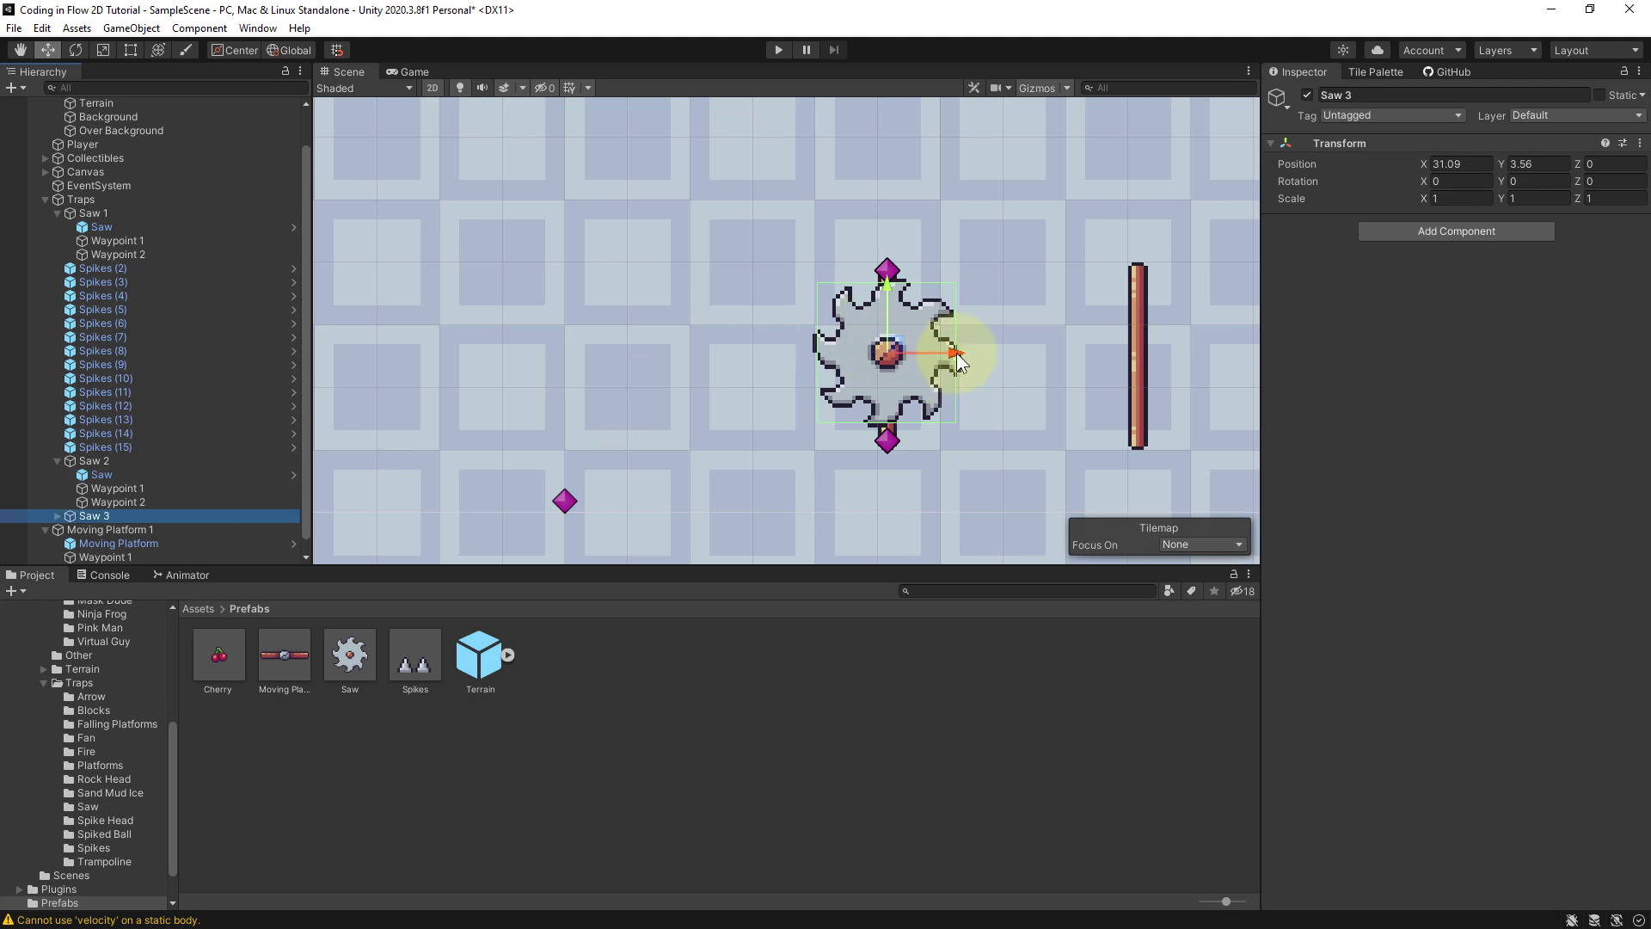
Step: Move Saw 3 right onto the other pole at X 35.09, then deselect it
{"action": "left_click_drag", "start_coordinate": [956, 352], "coordinate": [1203, 368]}
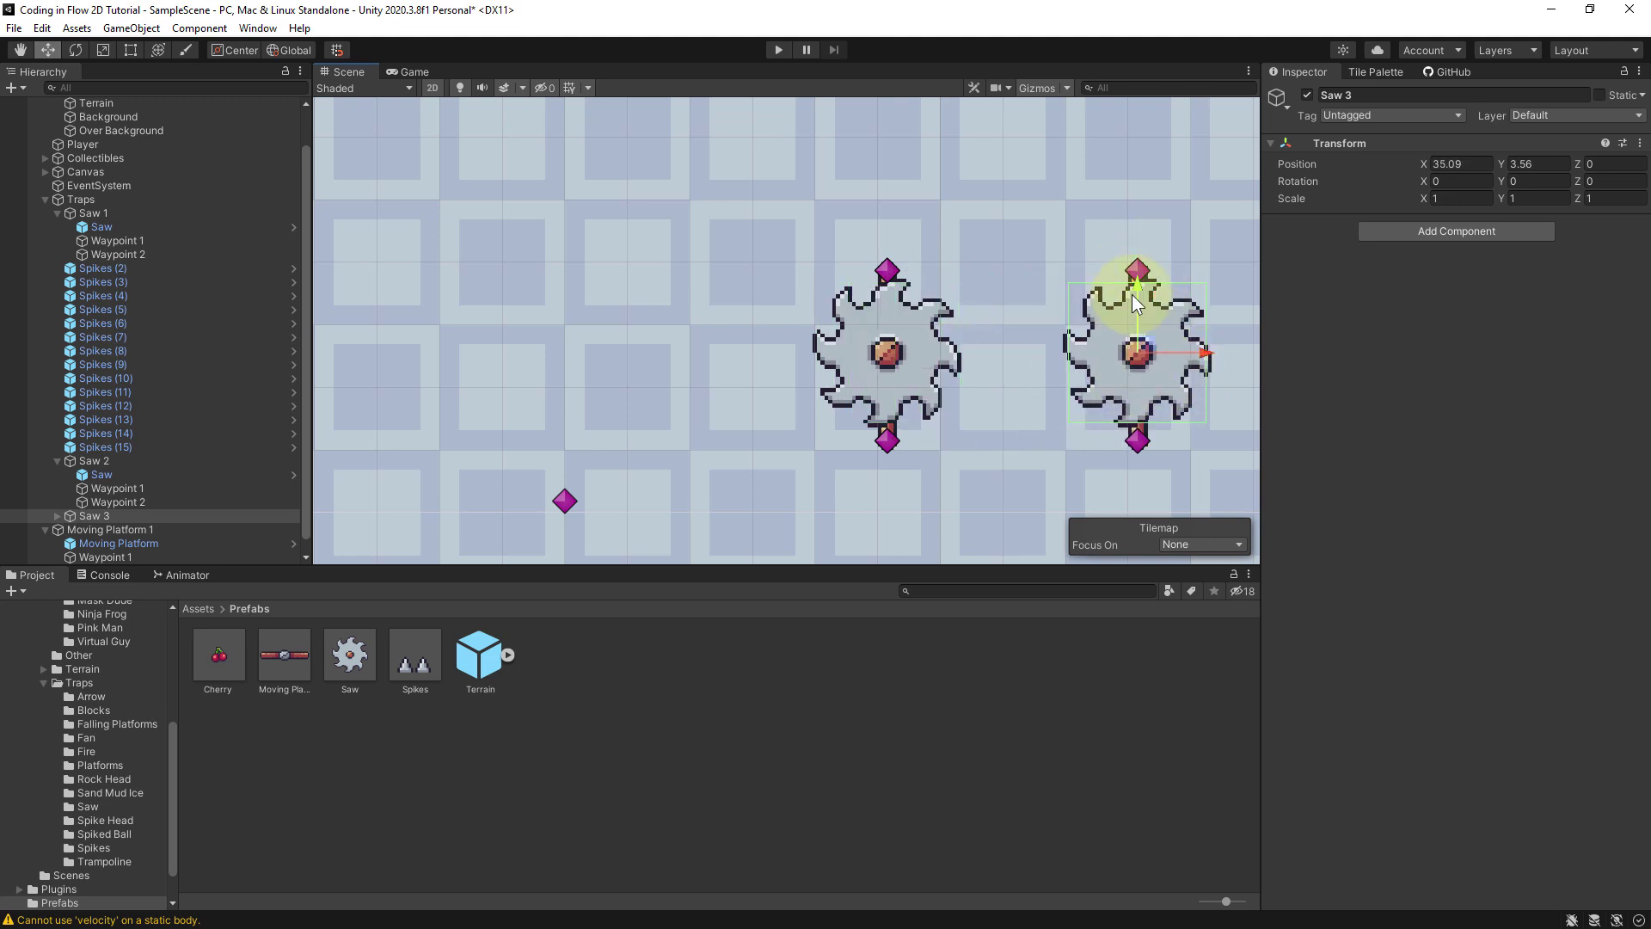
{"action": "scroll", "coordinate": [860, 228], "scroll_direction": "down", "scroll_amount": 2}
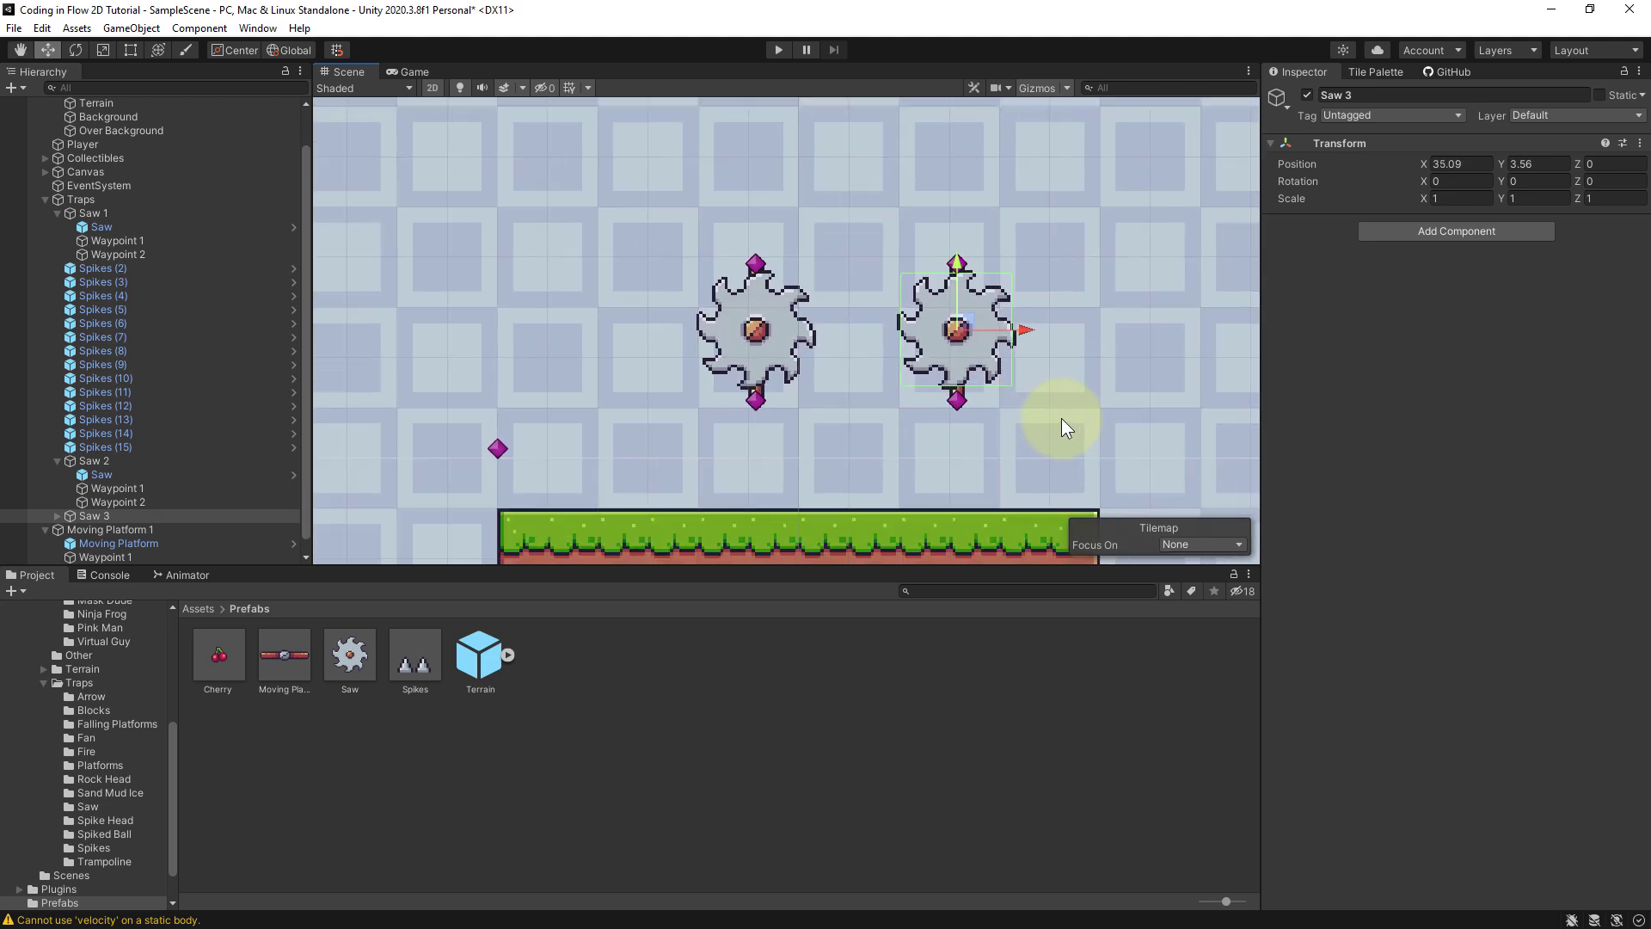
{"action": "left_click", "coordinate": [1066, 420]}
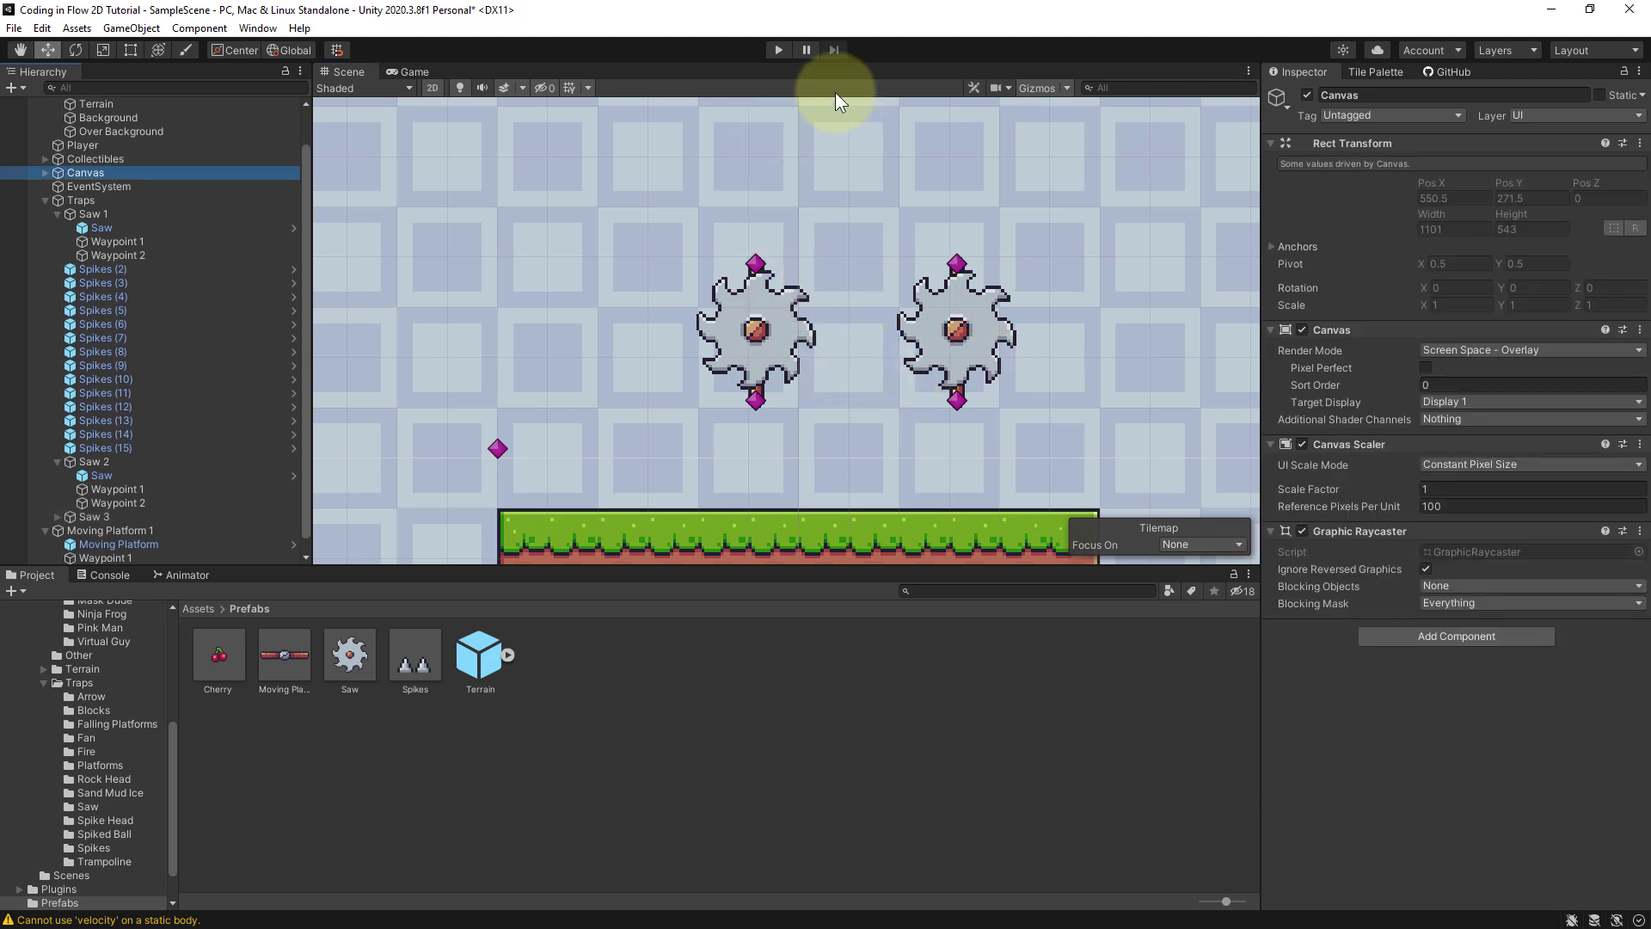
{"action": "left_click", "coordinate": [779, 49]}
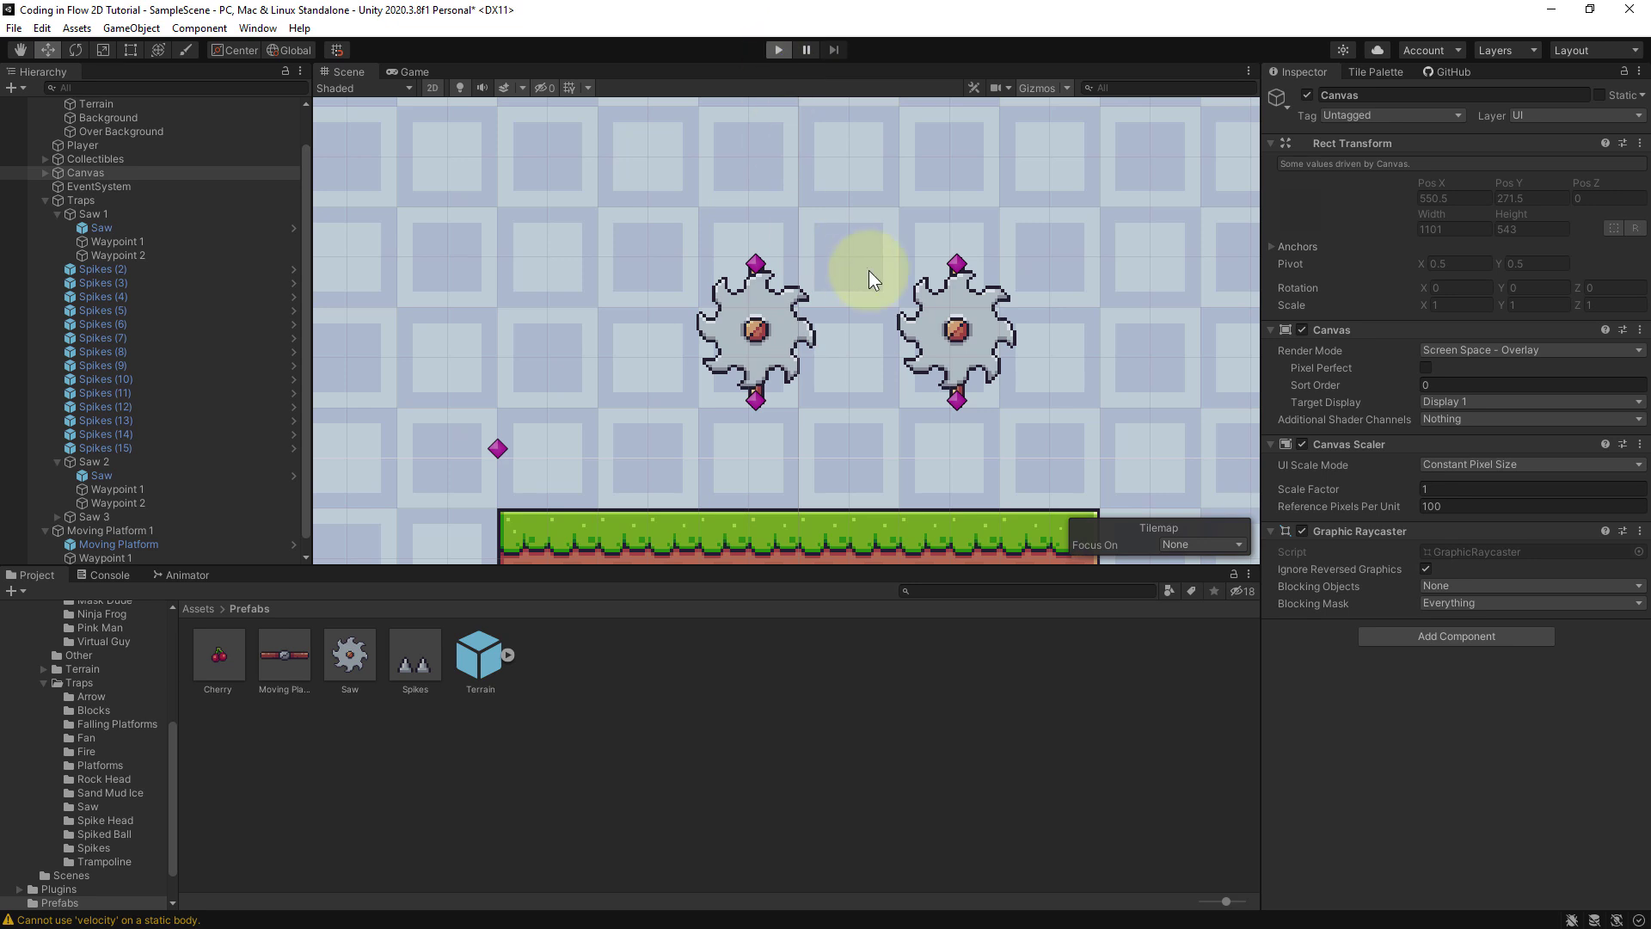
{"action": "key", "text": "Right"}
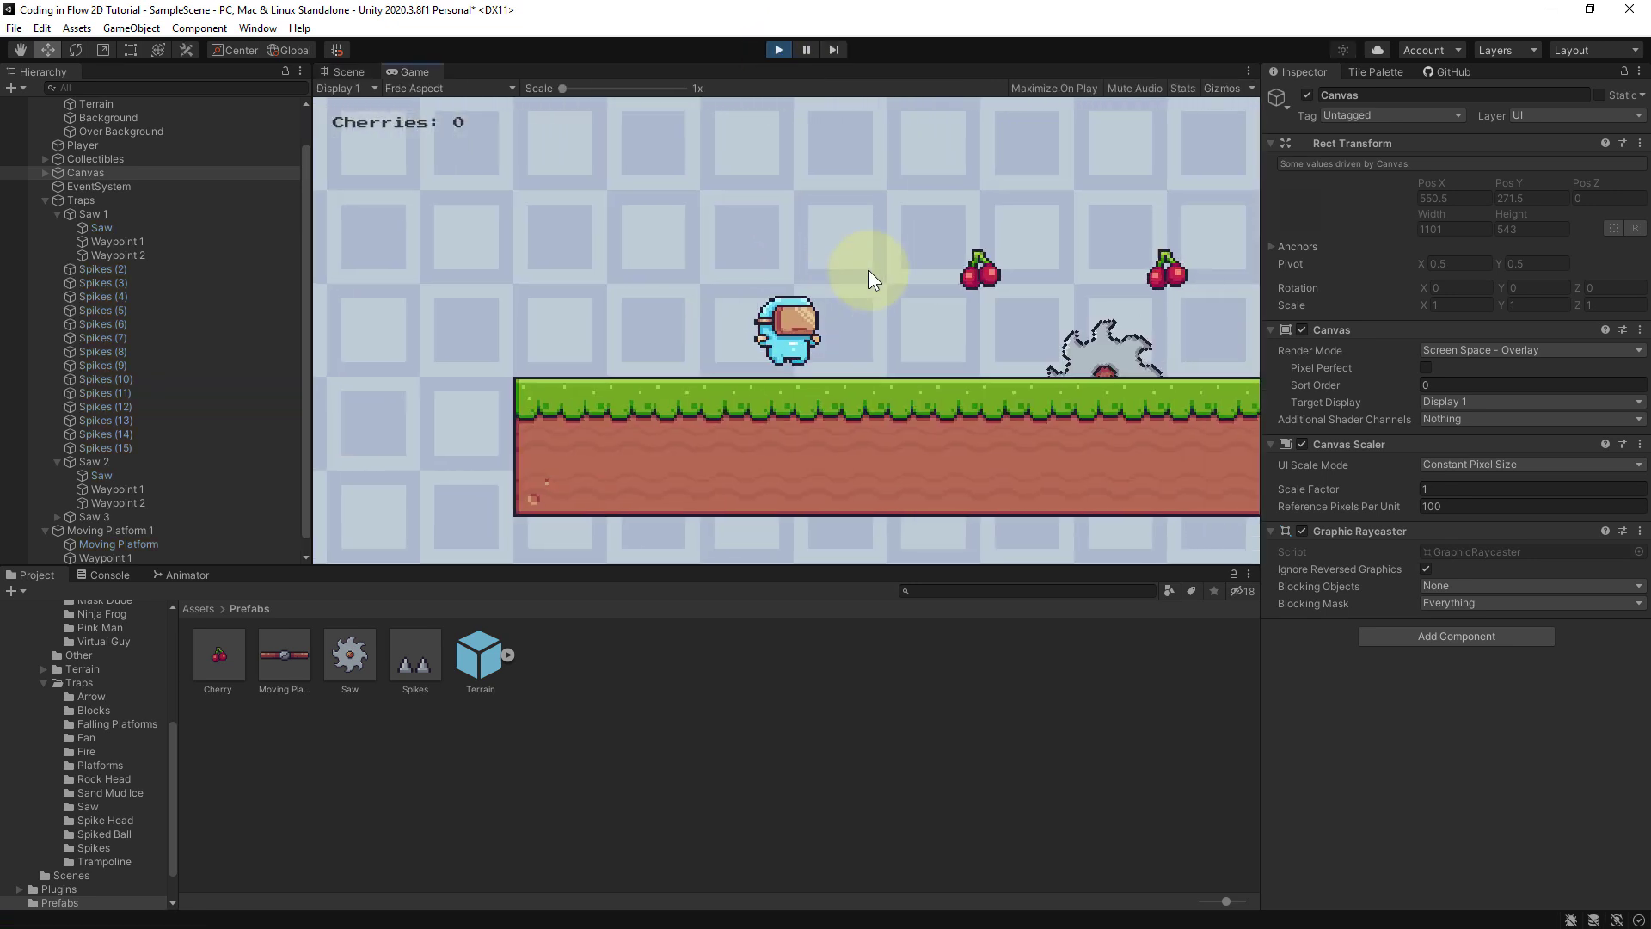
{"action": "key", "text": "Right"}
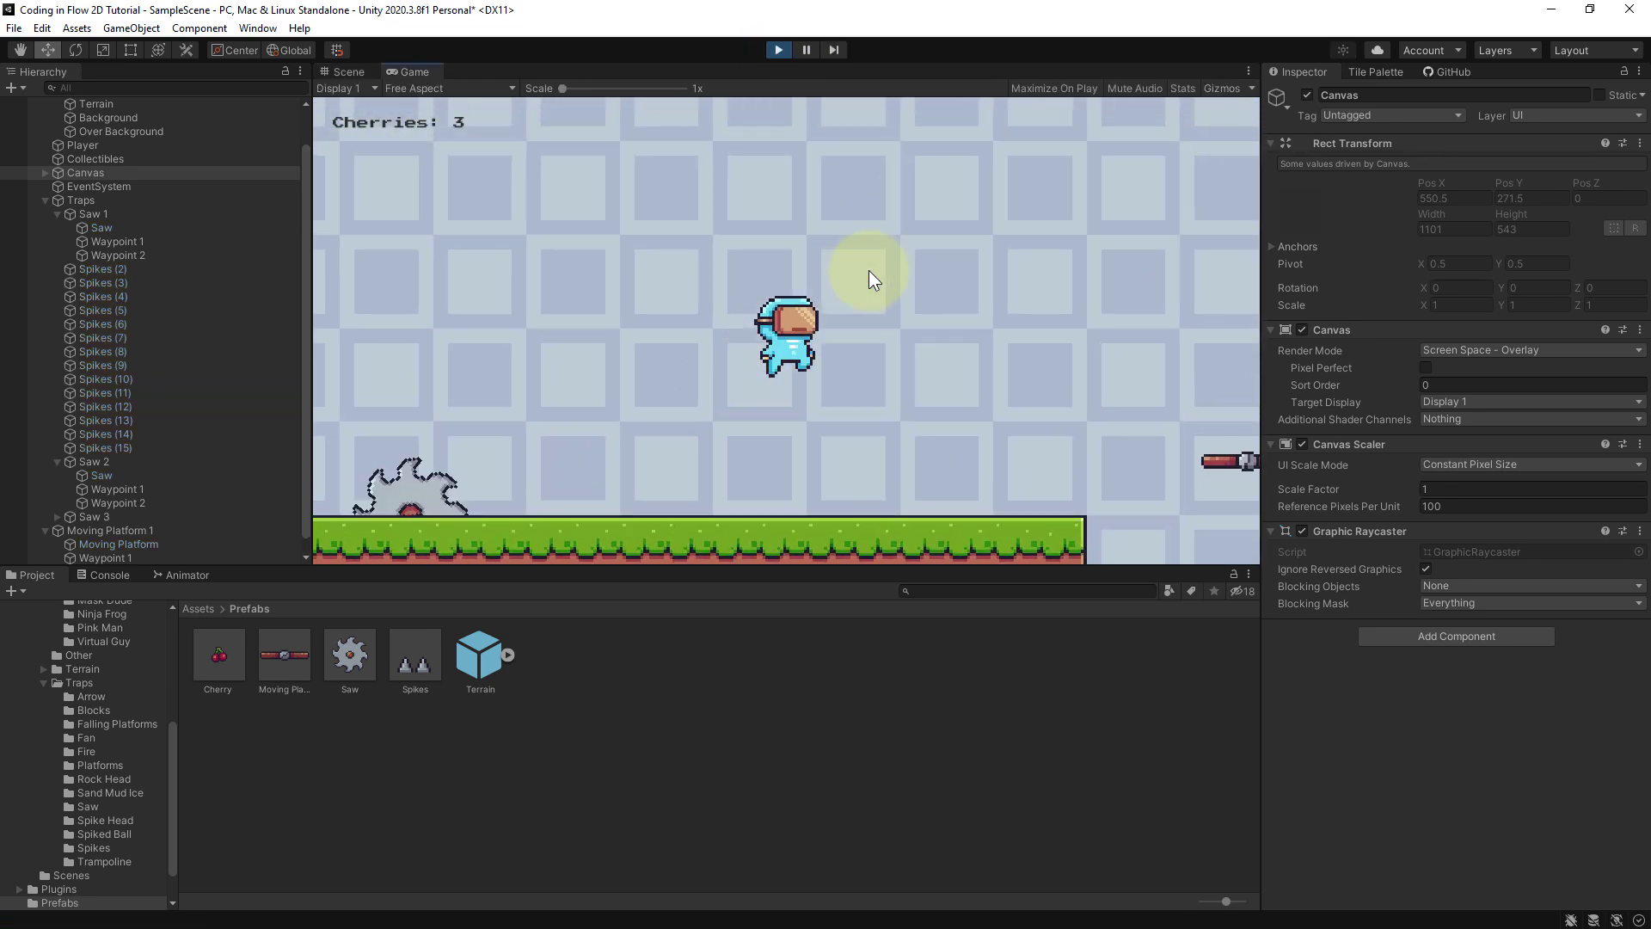
{"action": "key", "text": "Right"}
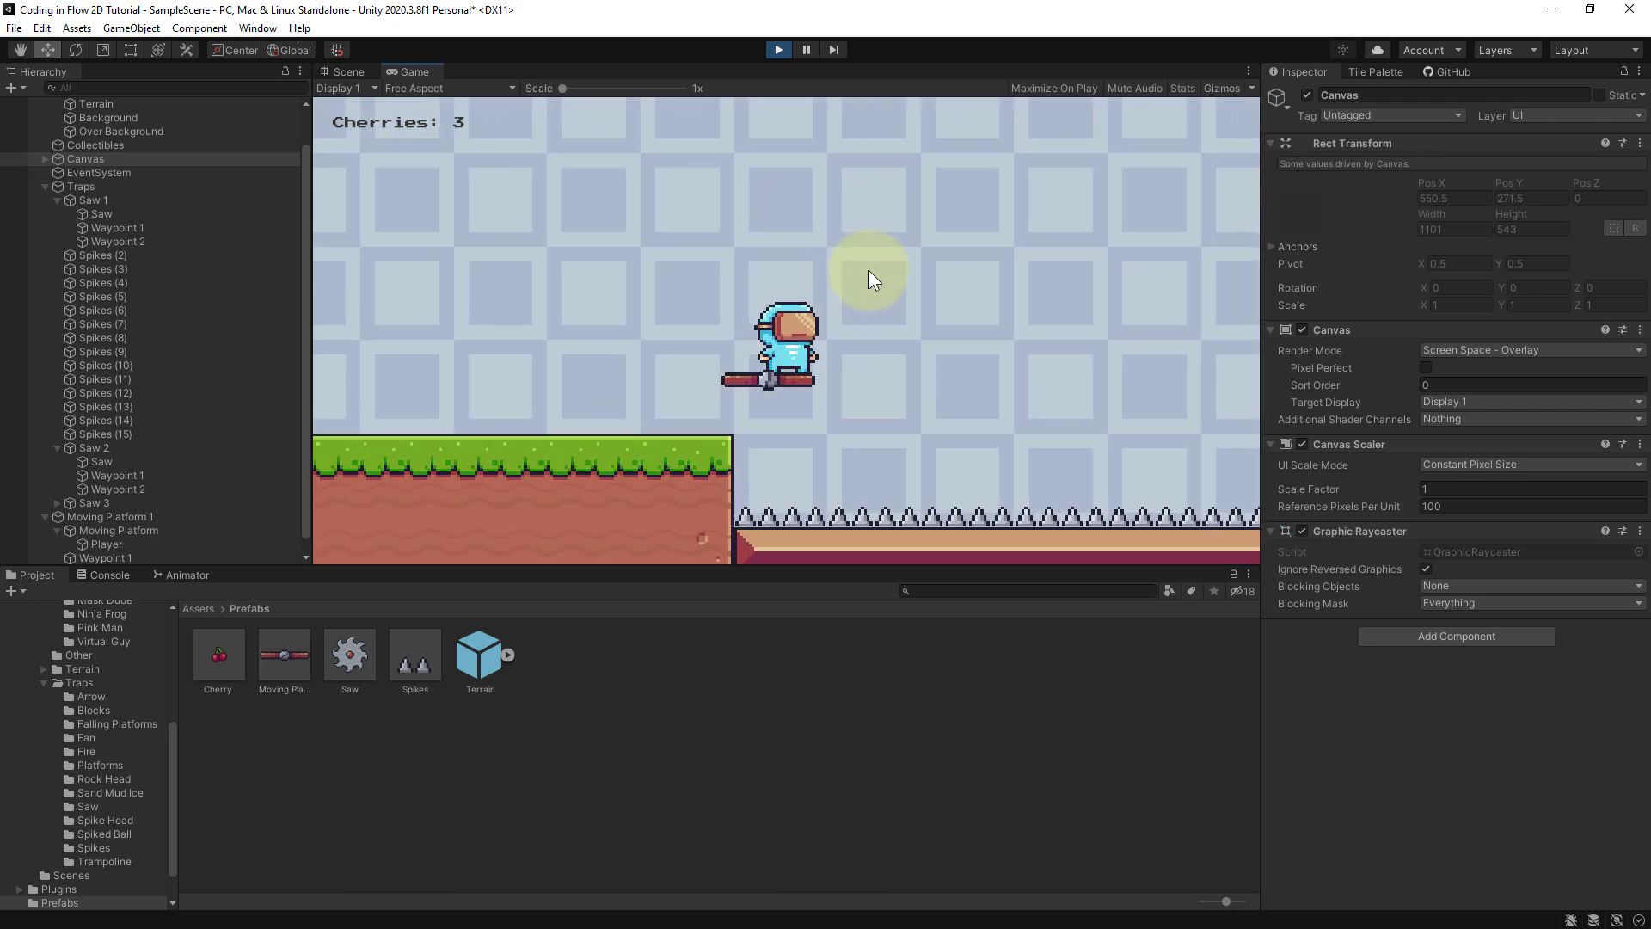
{"action": "key", "text": "space"}
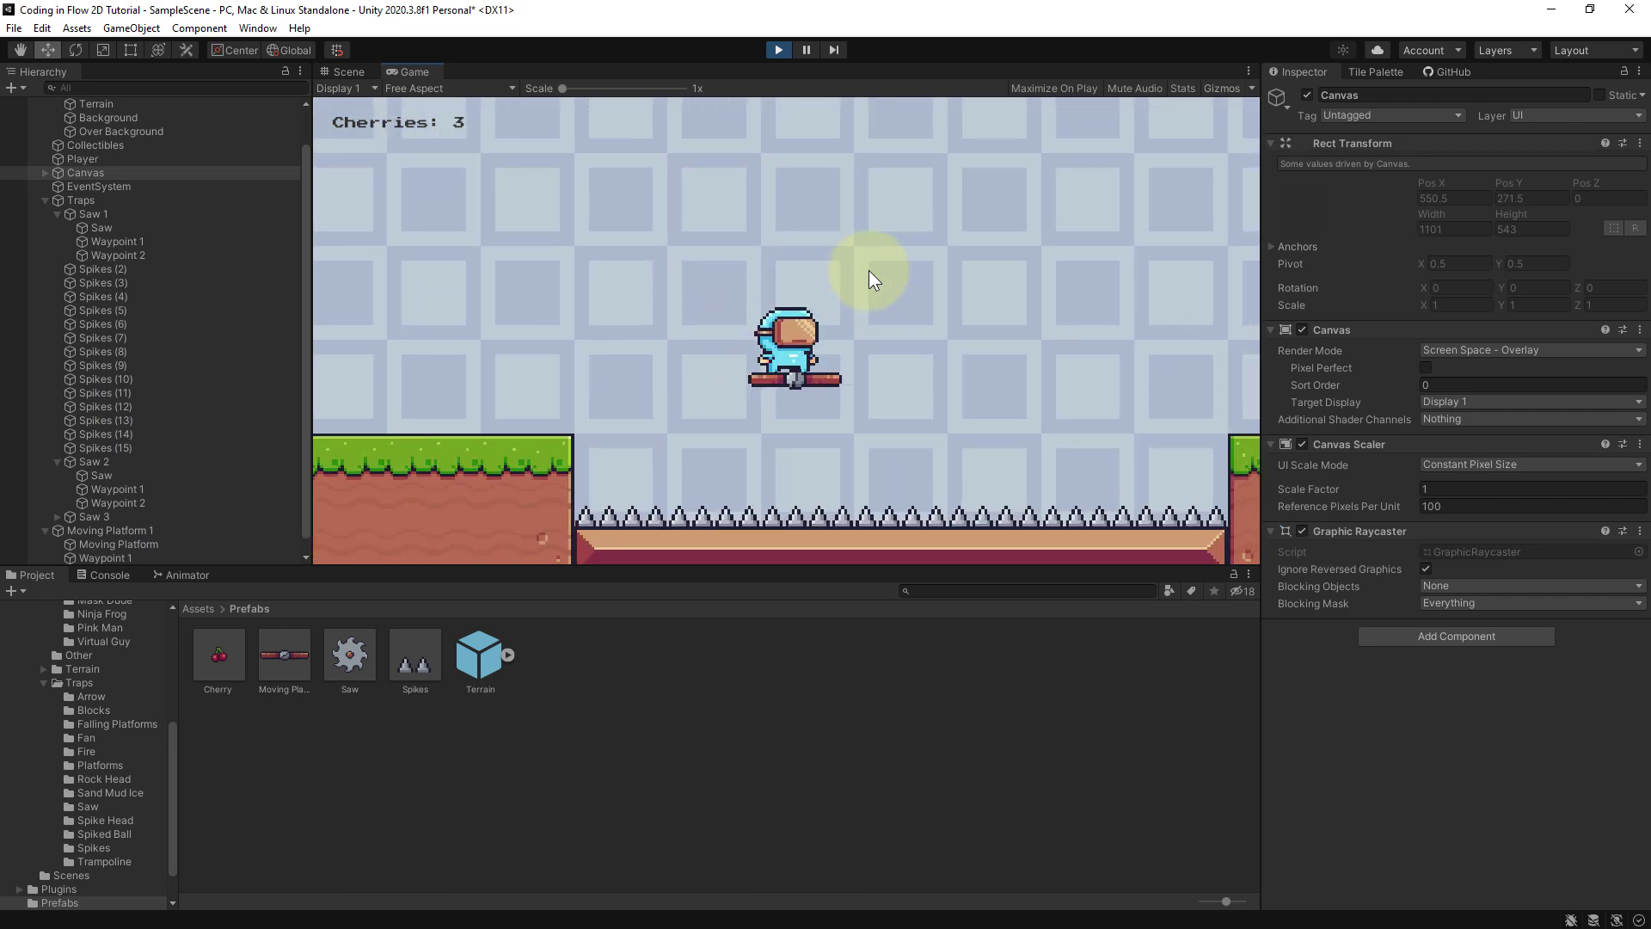
{"action": "key", "text": "Right"}
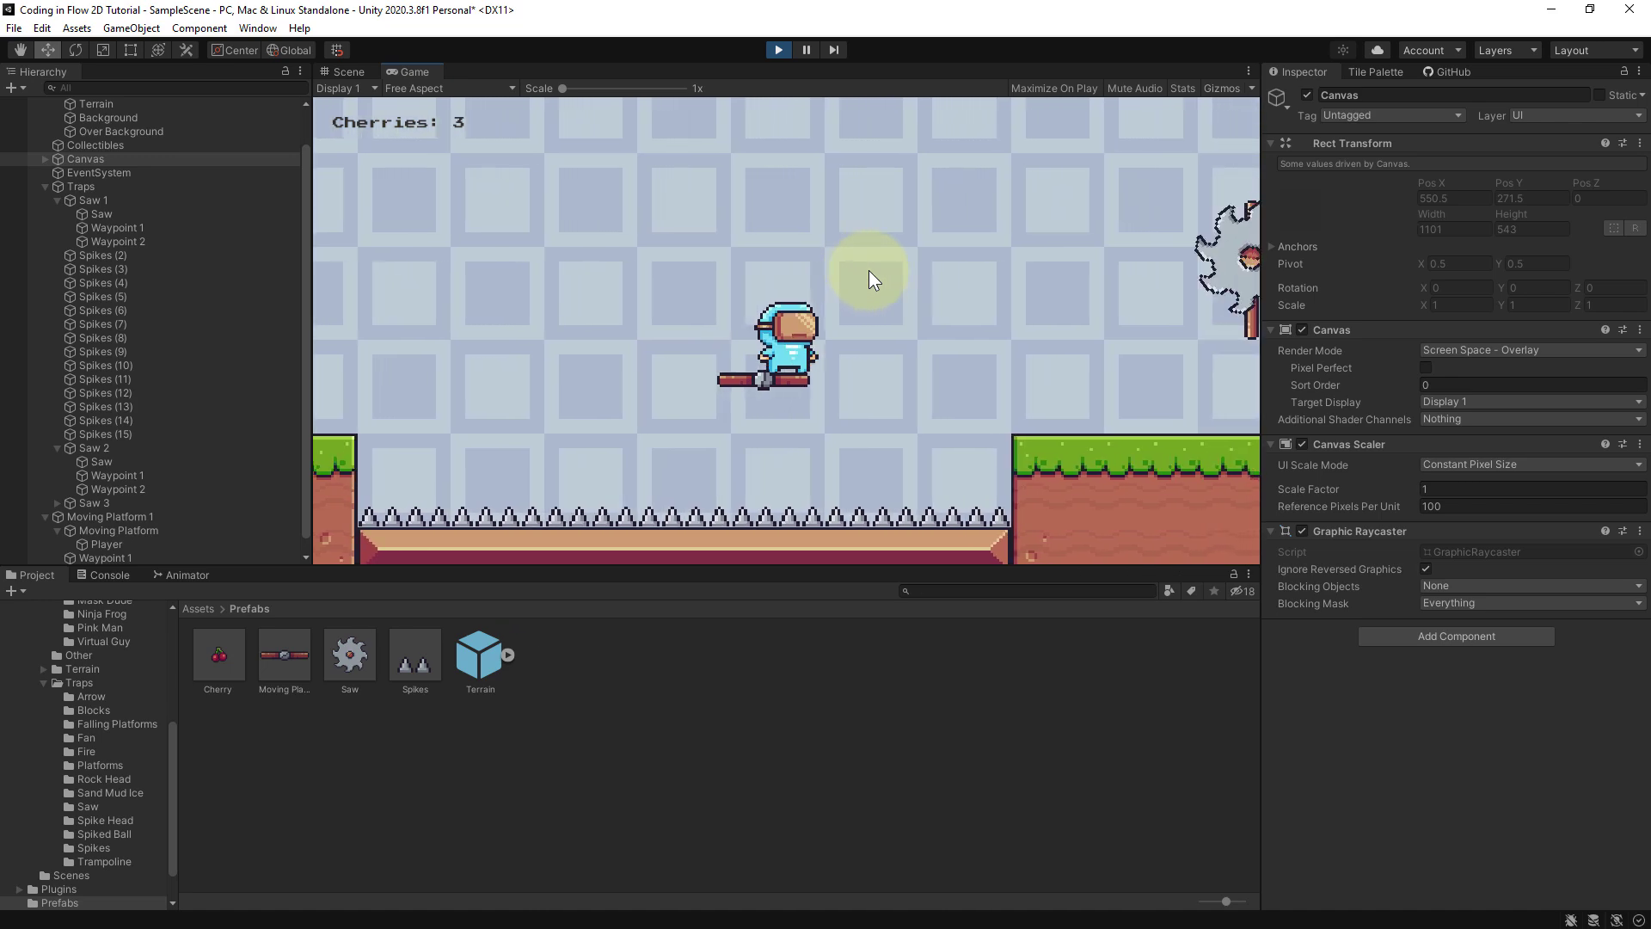
{"action": "key", "text": "space"}
{"action": "key", "text": "Right"}
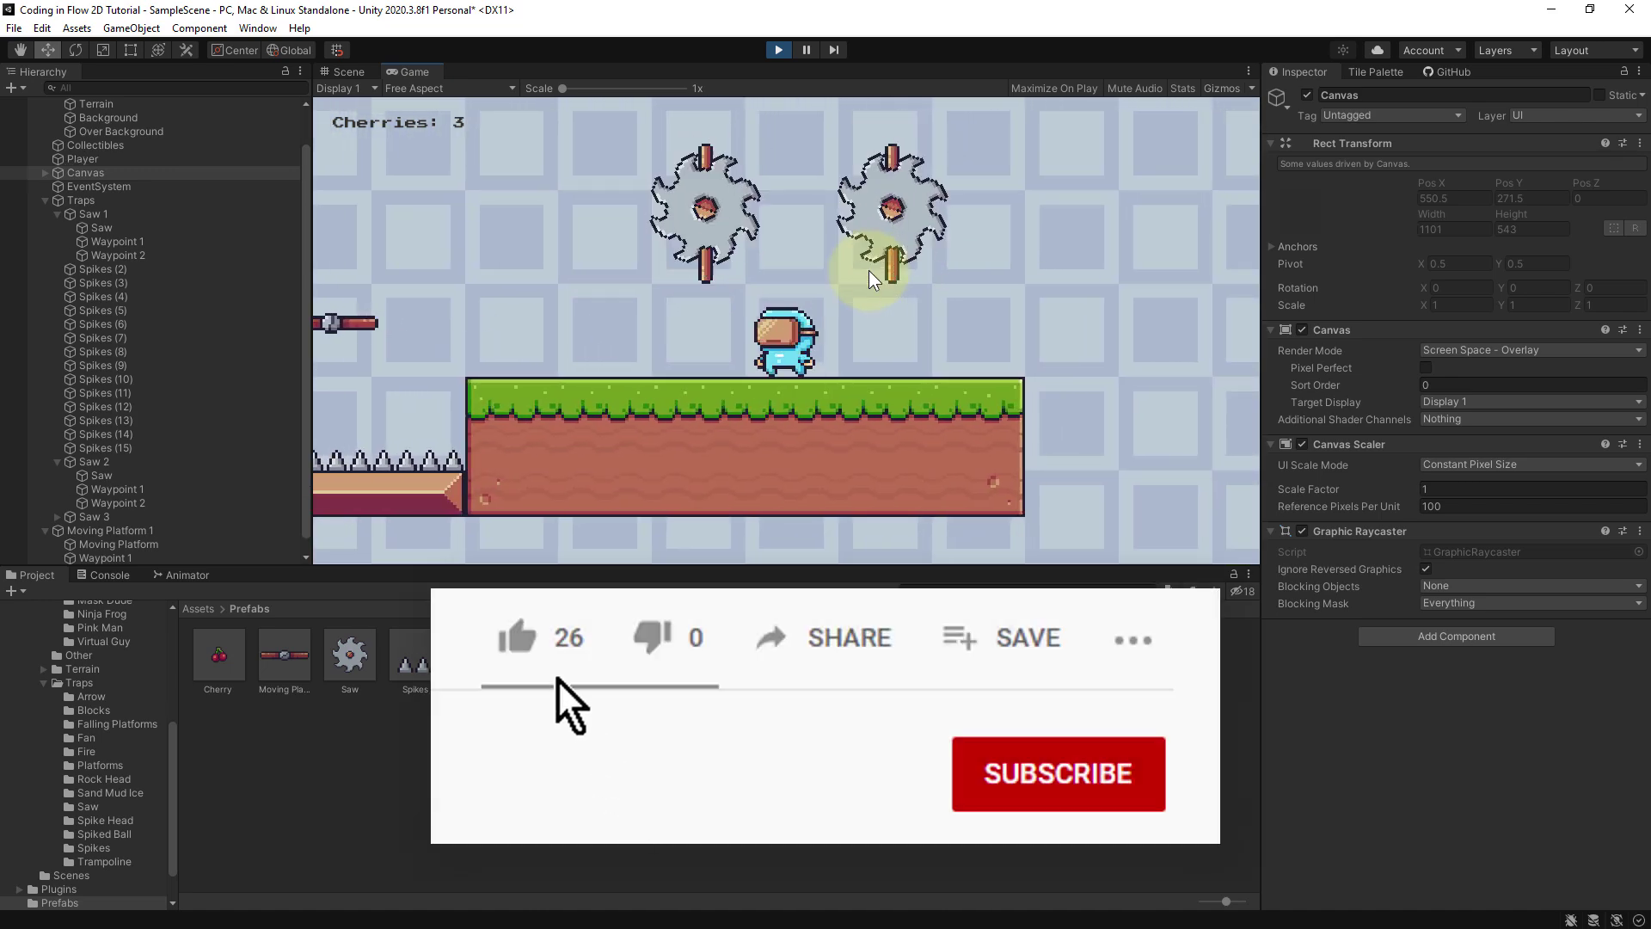
{"action": "key", "text": "Right"}
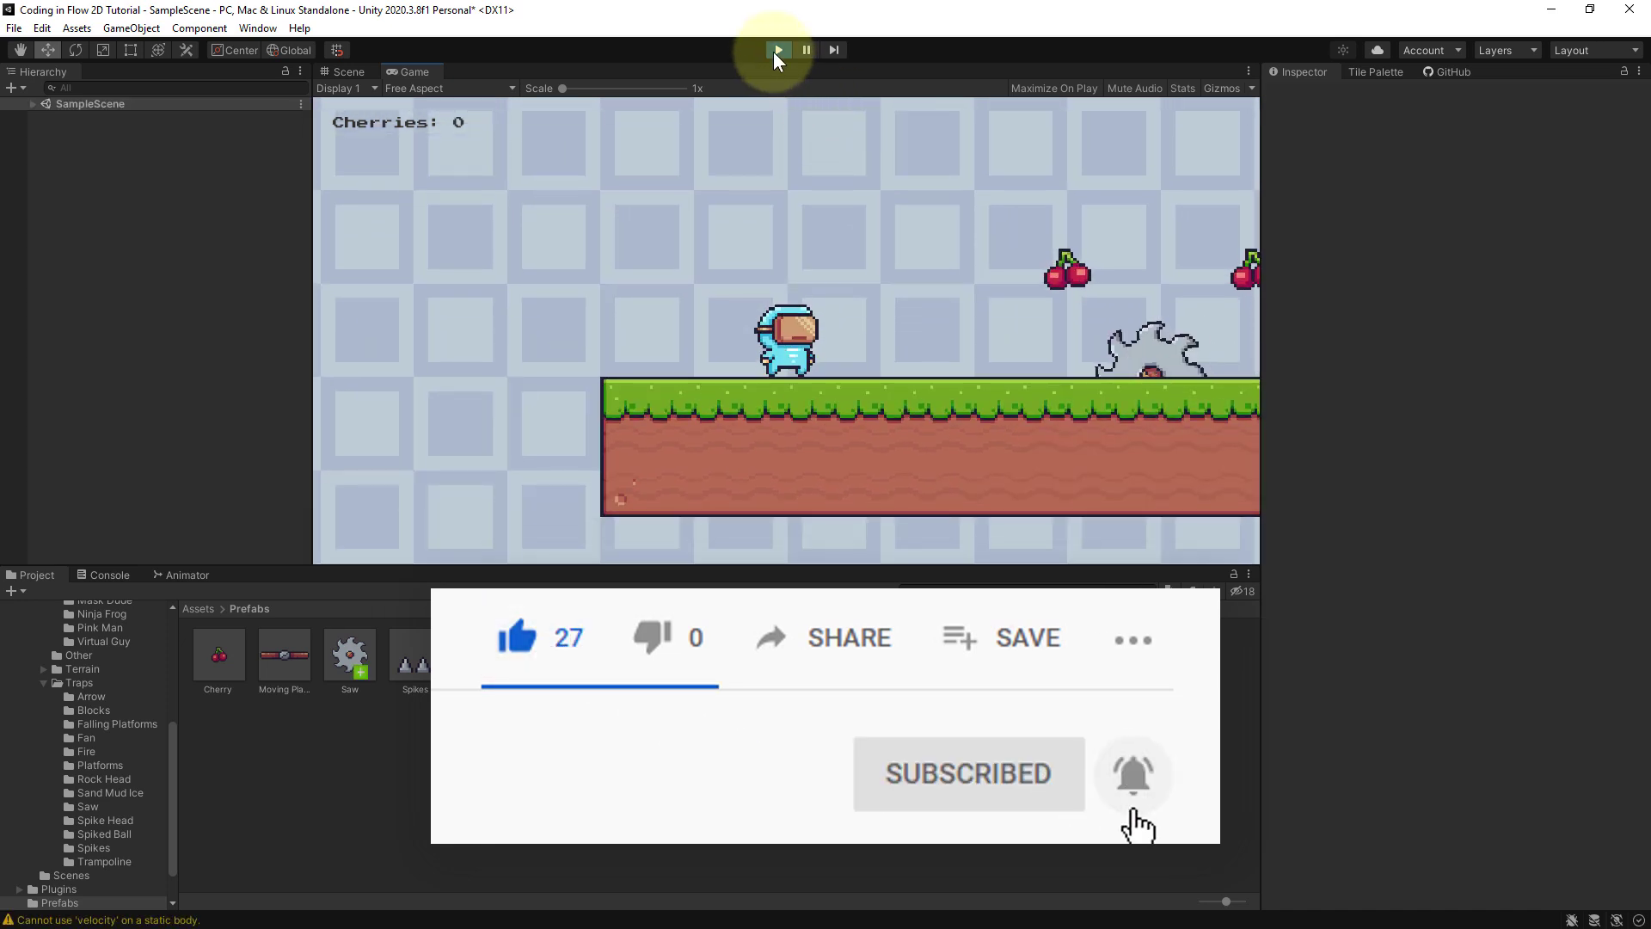
{"action": "left_click", "coordinate": [778, 49]}
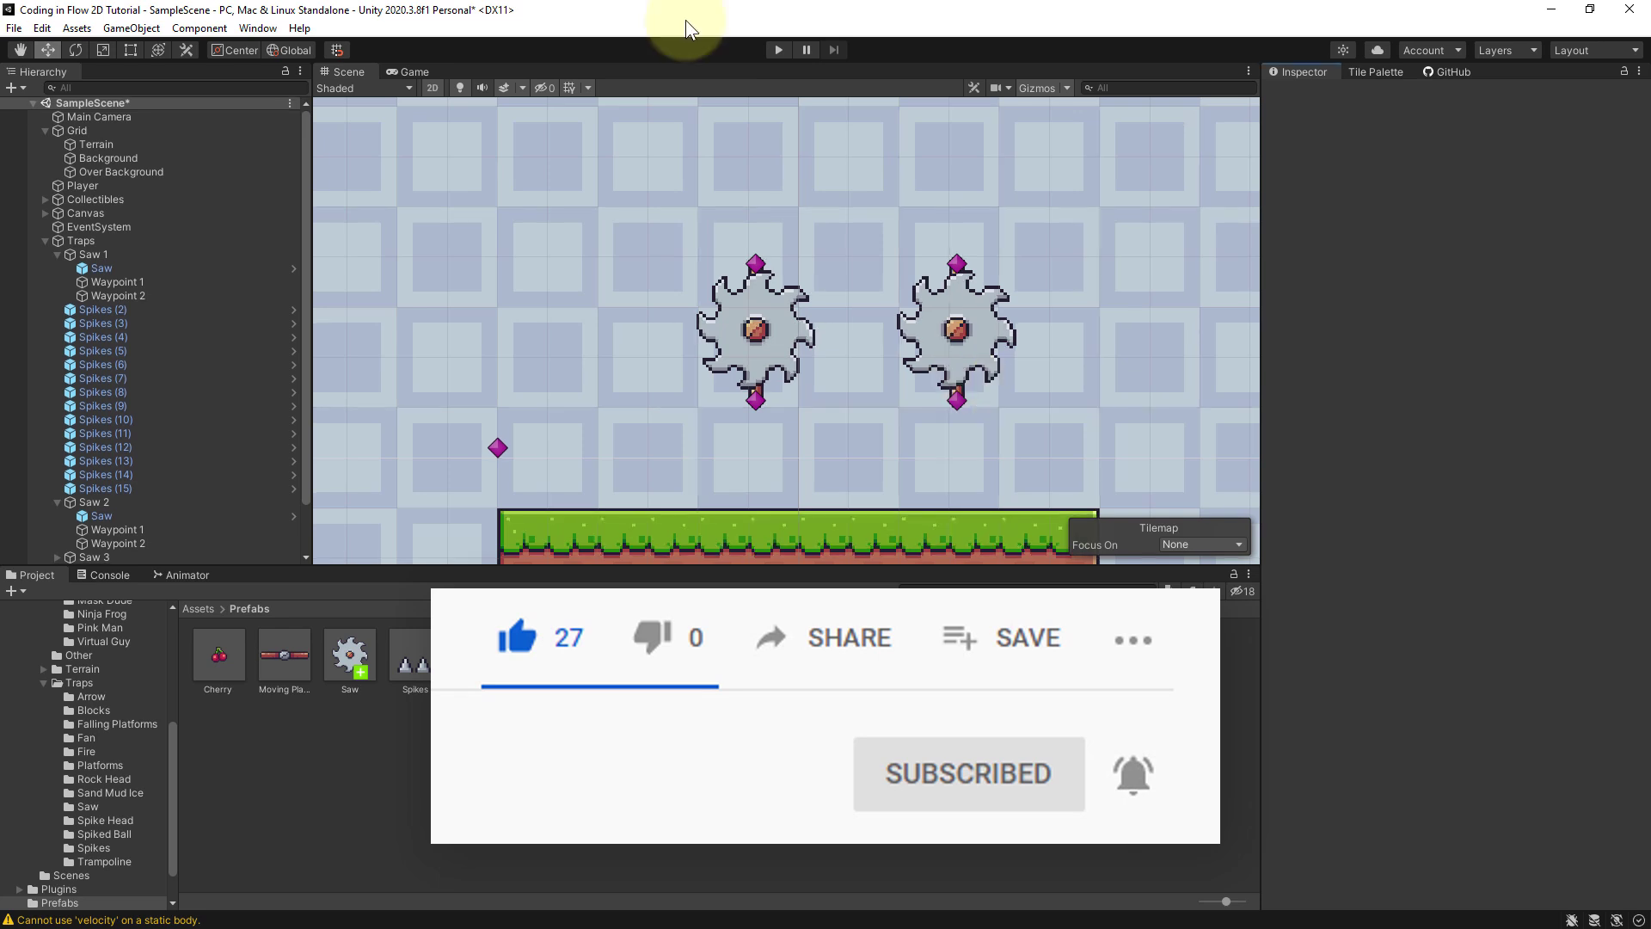
Step: Delete Waypoint 1 and Waypoint 2 from Saw 1, the saw beneath the cherries
{"action": "scroll", "coordinate": [703, 342], "scroll_direction": "down", "scroll_amount": 5}
{"action": "middle_click_drag", "start_coordinate": [696, 389], "coordinate": [880, 281]}
{"action": "scroll", "coordinate": [922, 270], "scroll_direction": "up", "scroll_amount": 6}
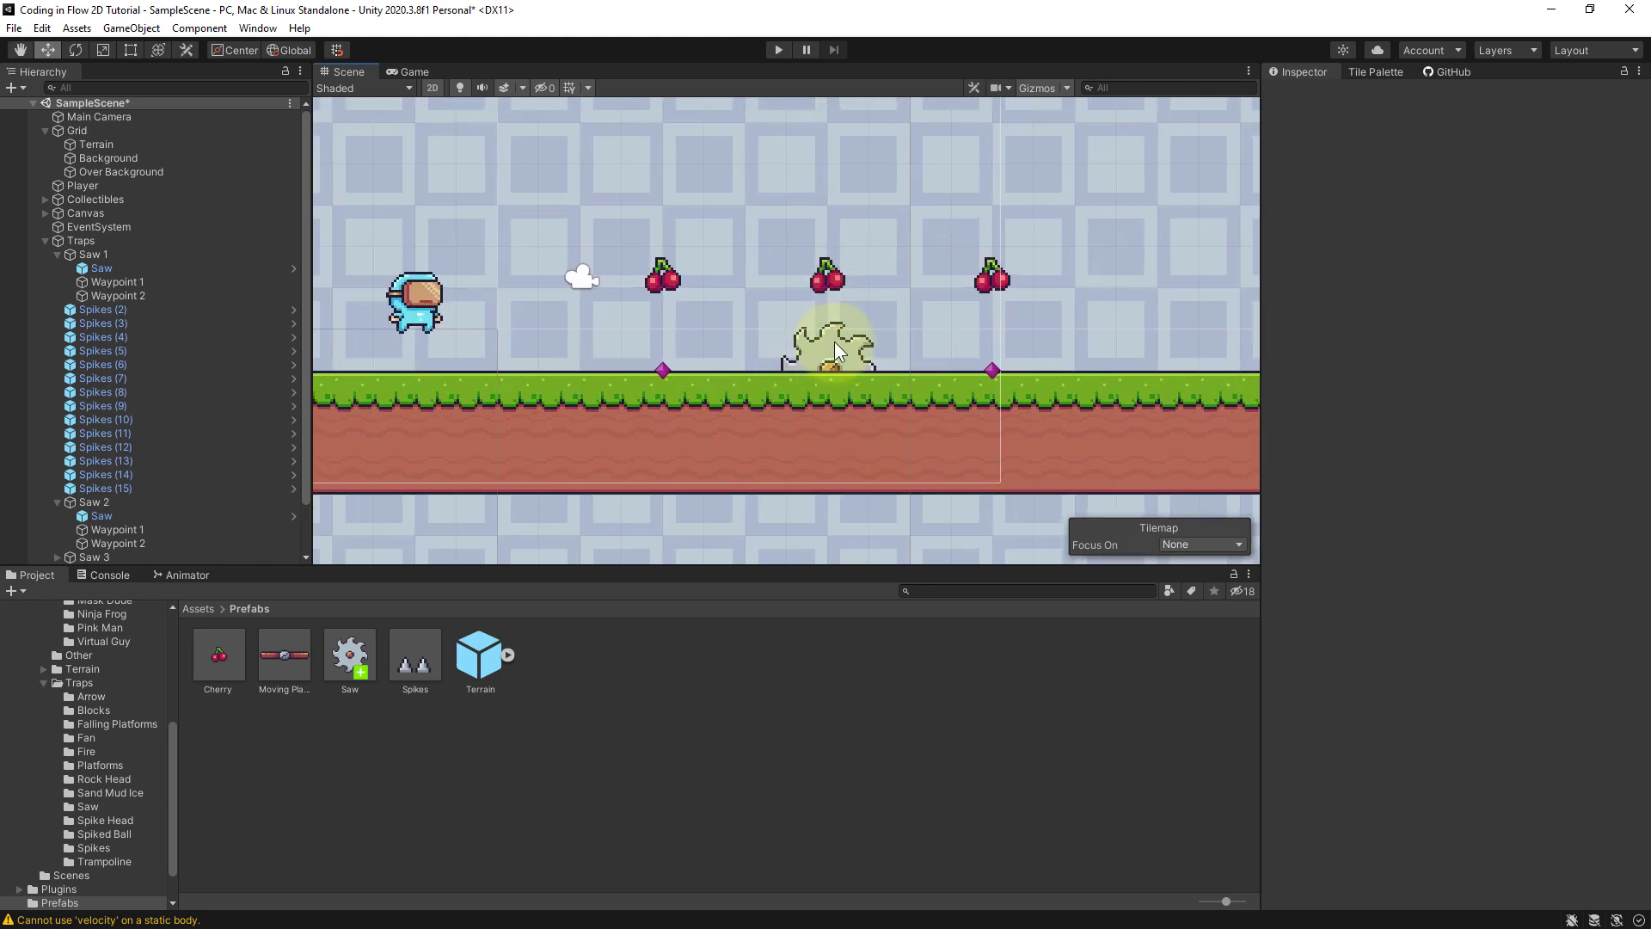
{"action": "scroll", "coordinate": [851, 336], "scroll_direction": "up", "scroll_amount": 2}
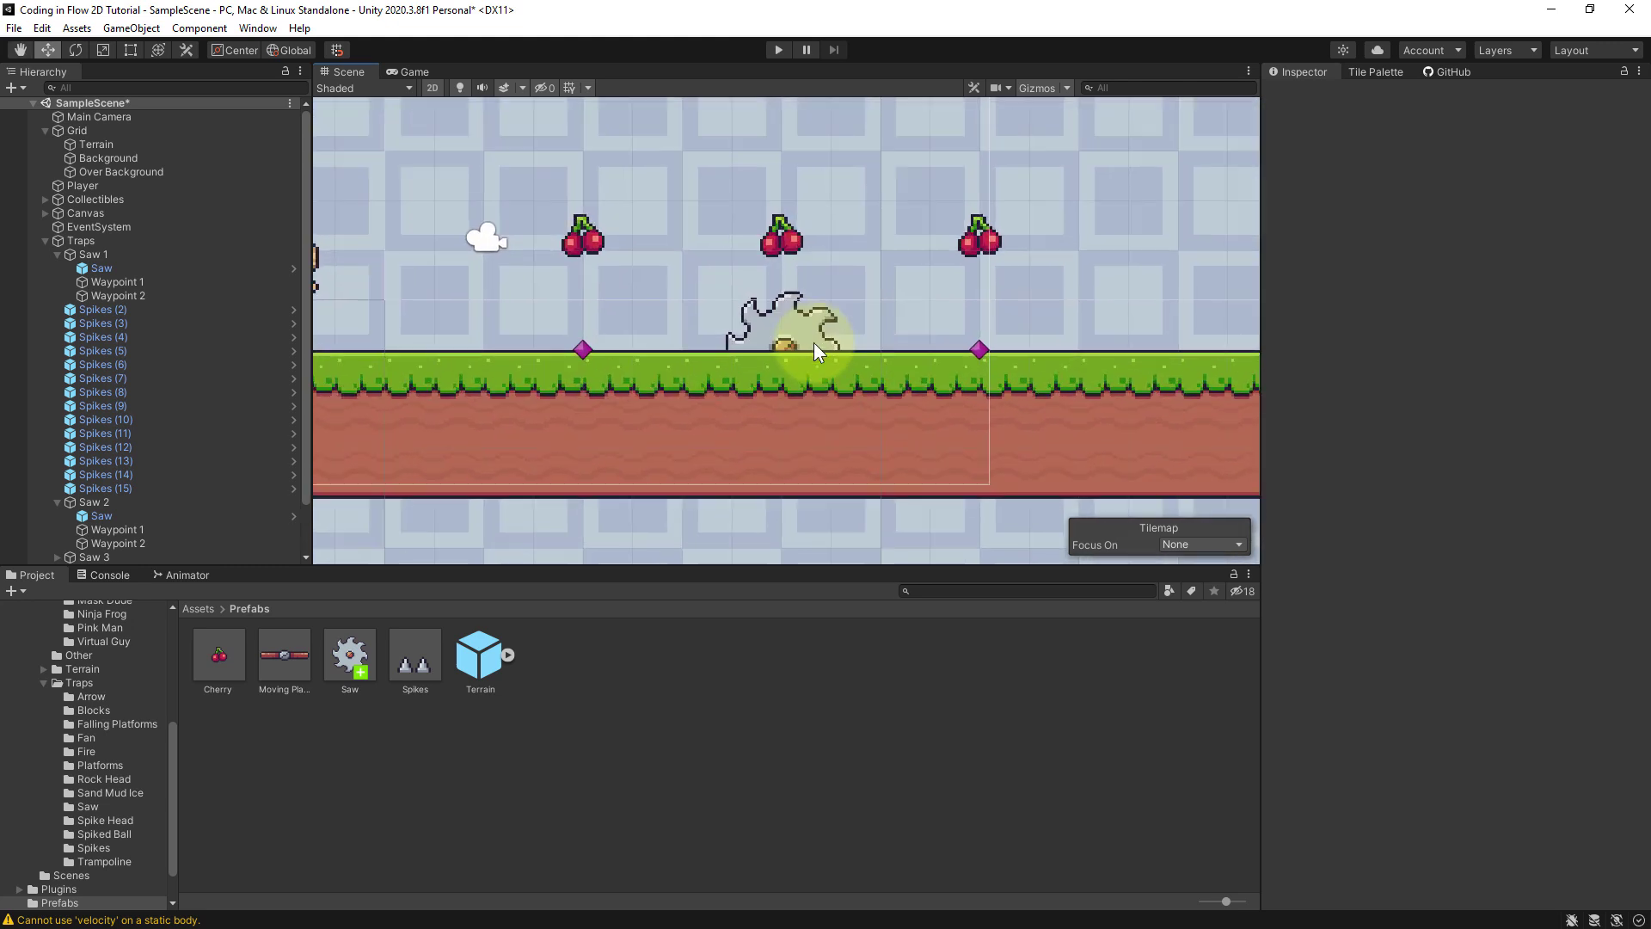
{"action": "left_click", "coordinate": [162, 282]}
{"action": "left_click", "coordinate": [162, 296], "text": "shift"}
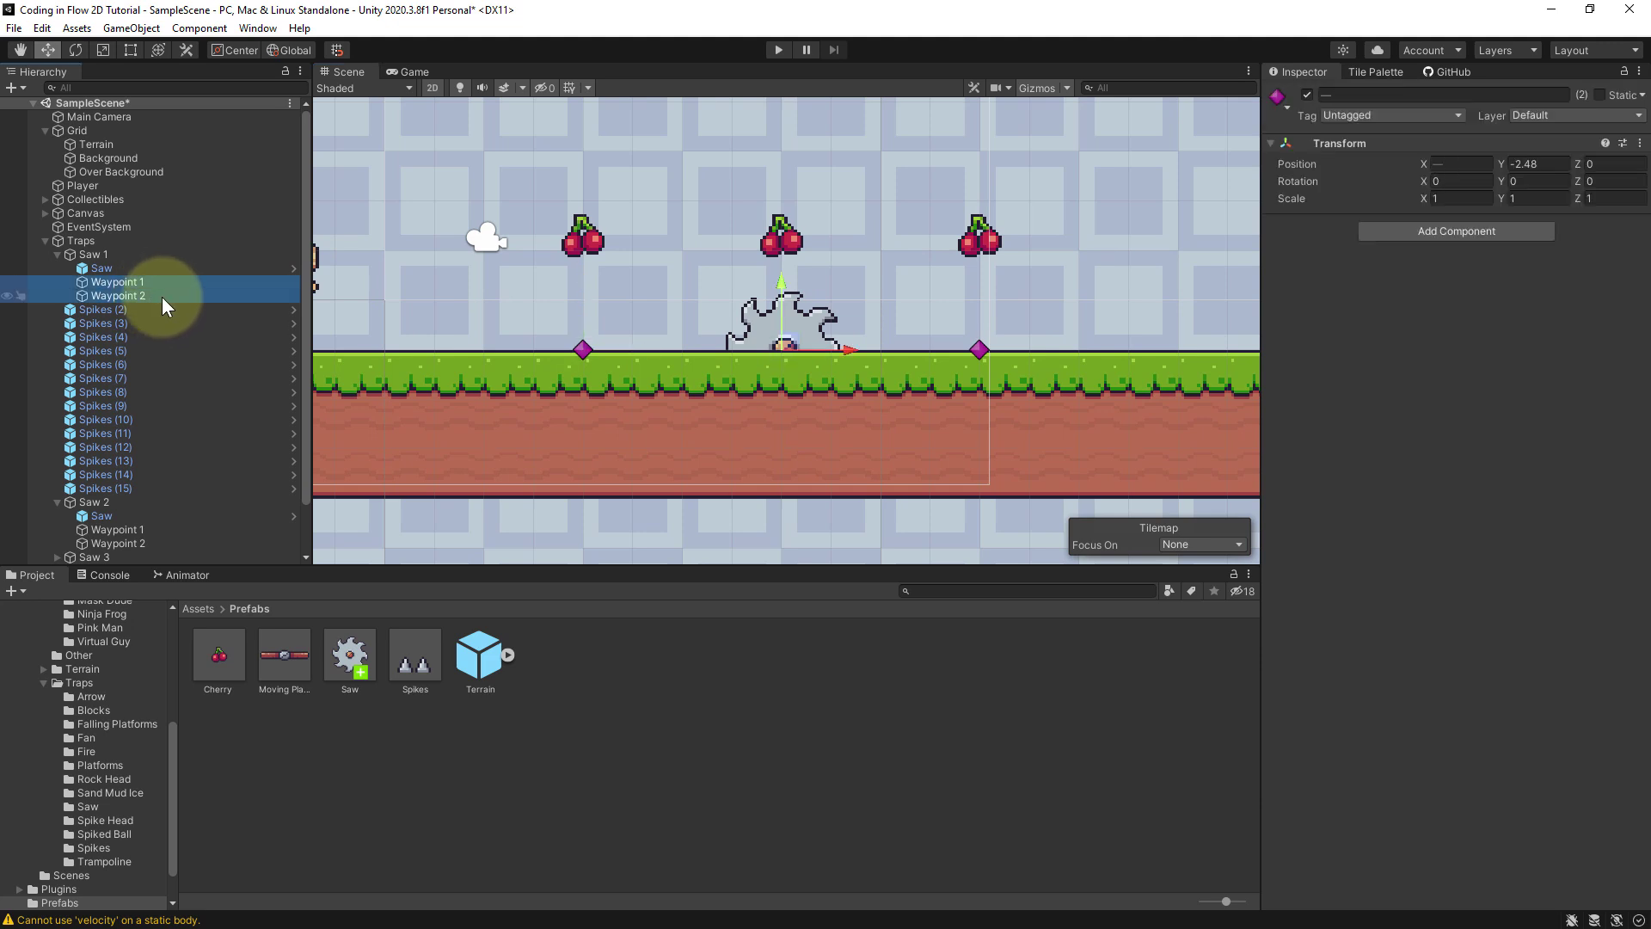
{"action": "key", "text": "Delete"}
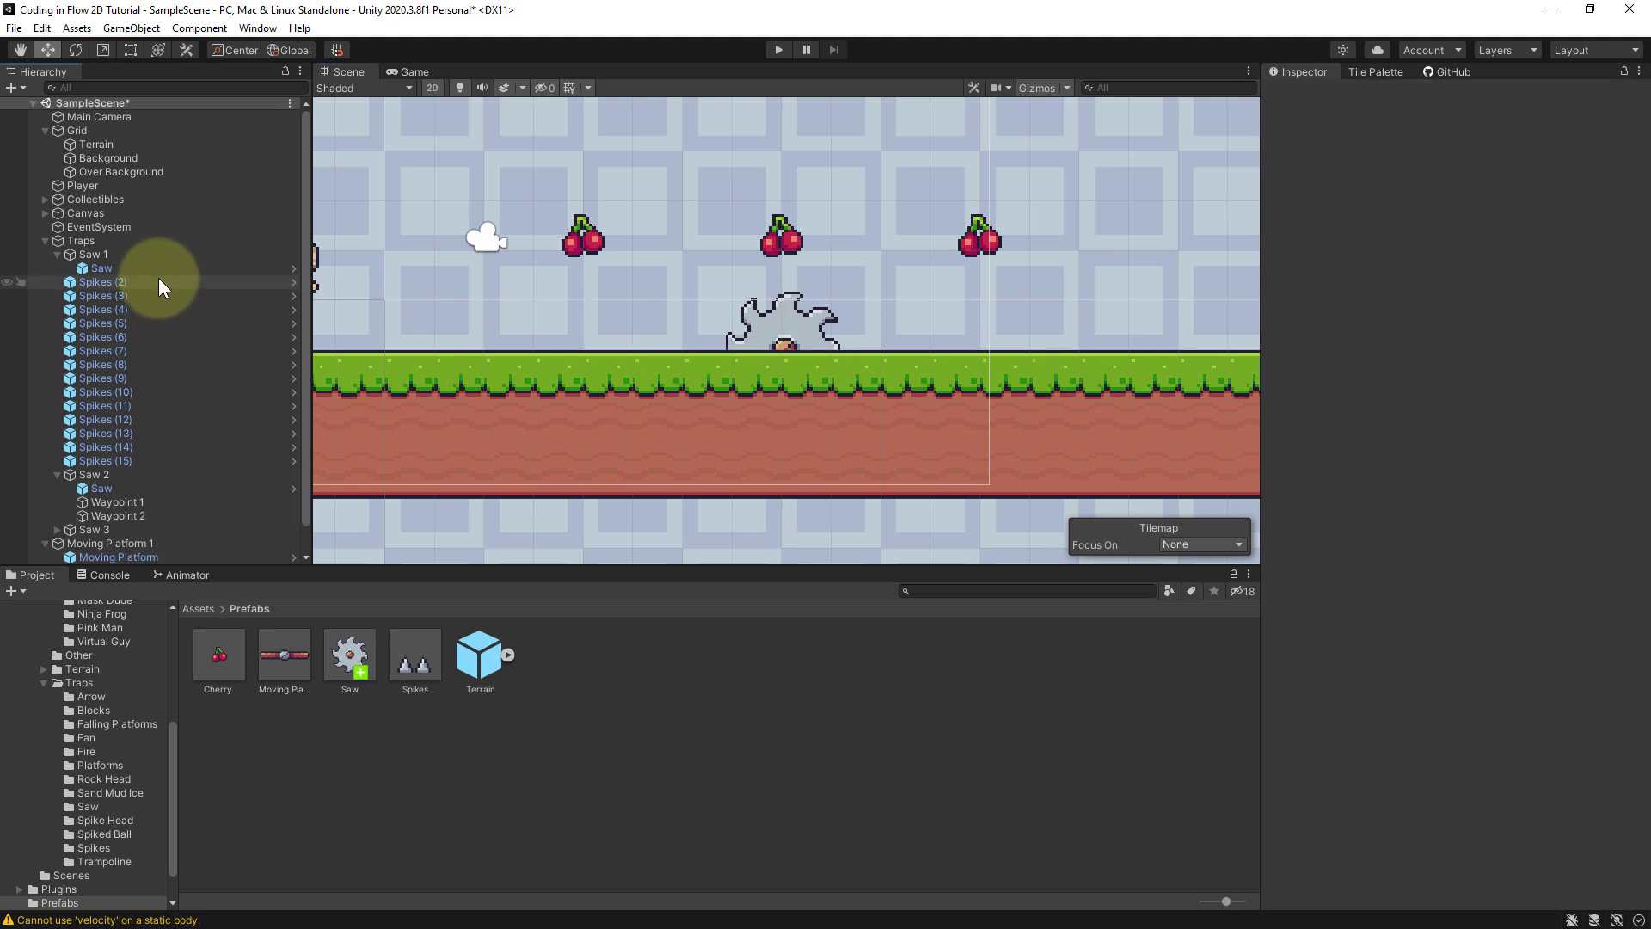
Step: Remove the saw's Waypoint Follower and move it out of Saw 1 directly under Traps
{"action": "left_click", "coordinate": [152, 268]}
{"action": "scroll", "coordinate": [1321, 548], "scroll_direction": "down", "scroll_amount": 1}
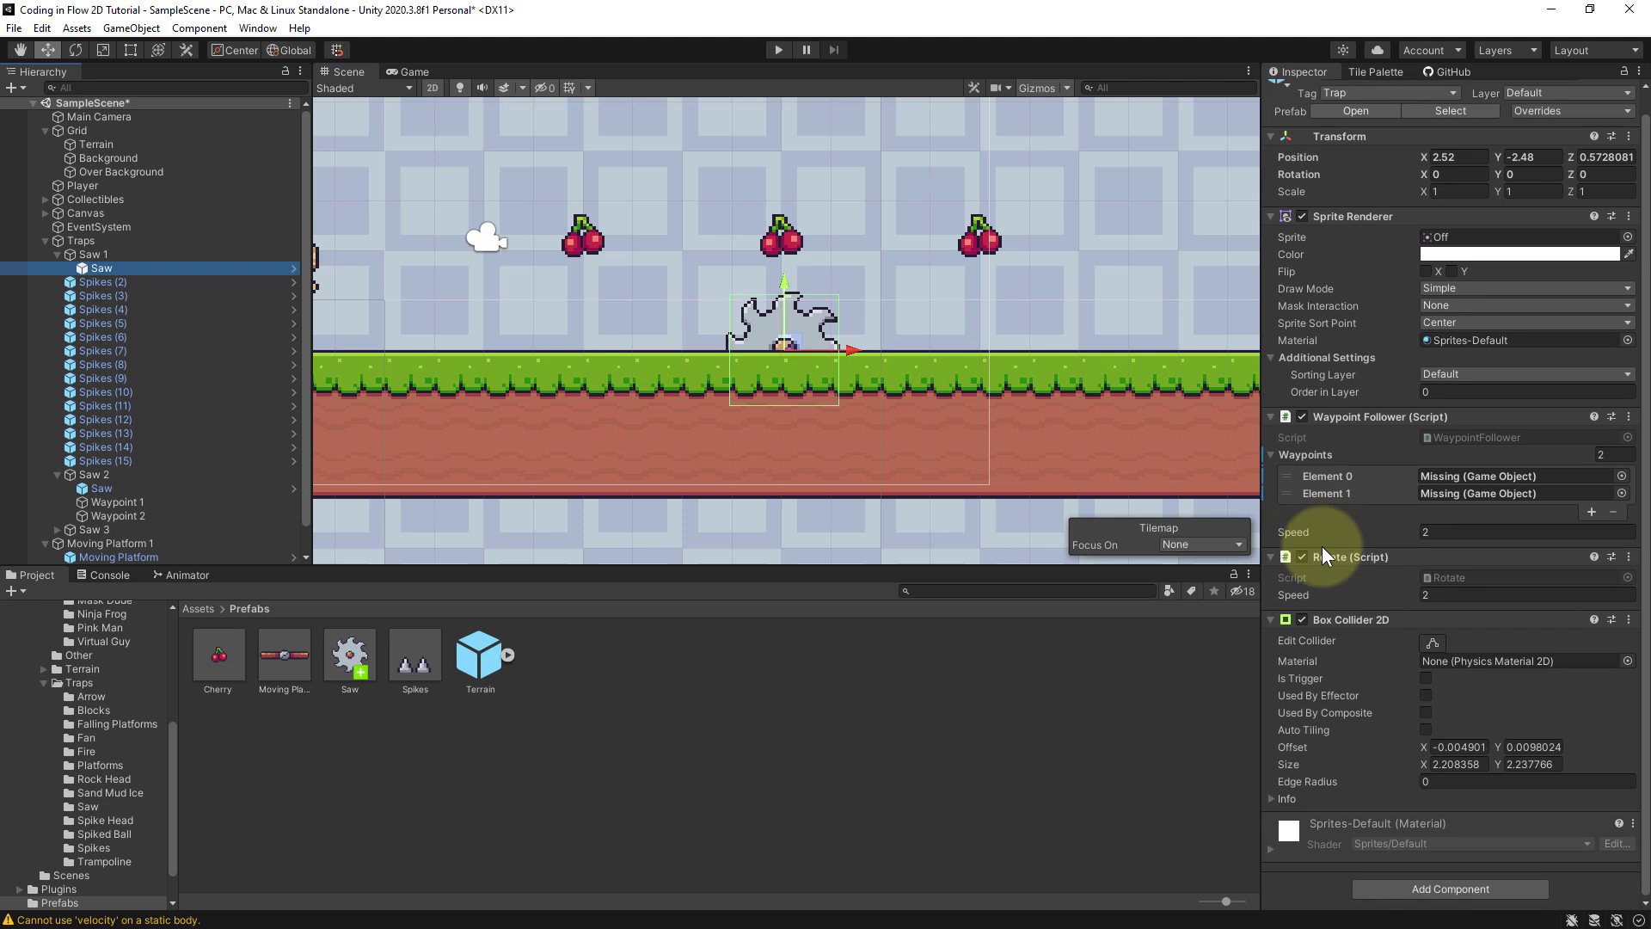
{"action": "right_click", "coordinate": [1374, 415]}
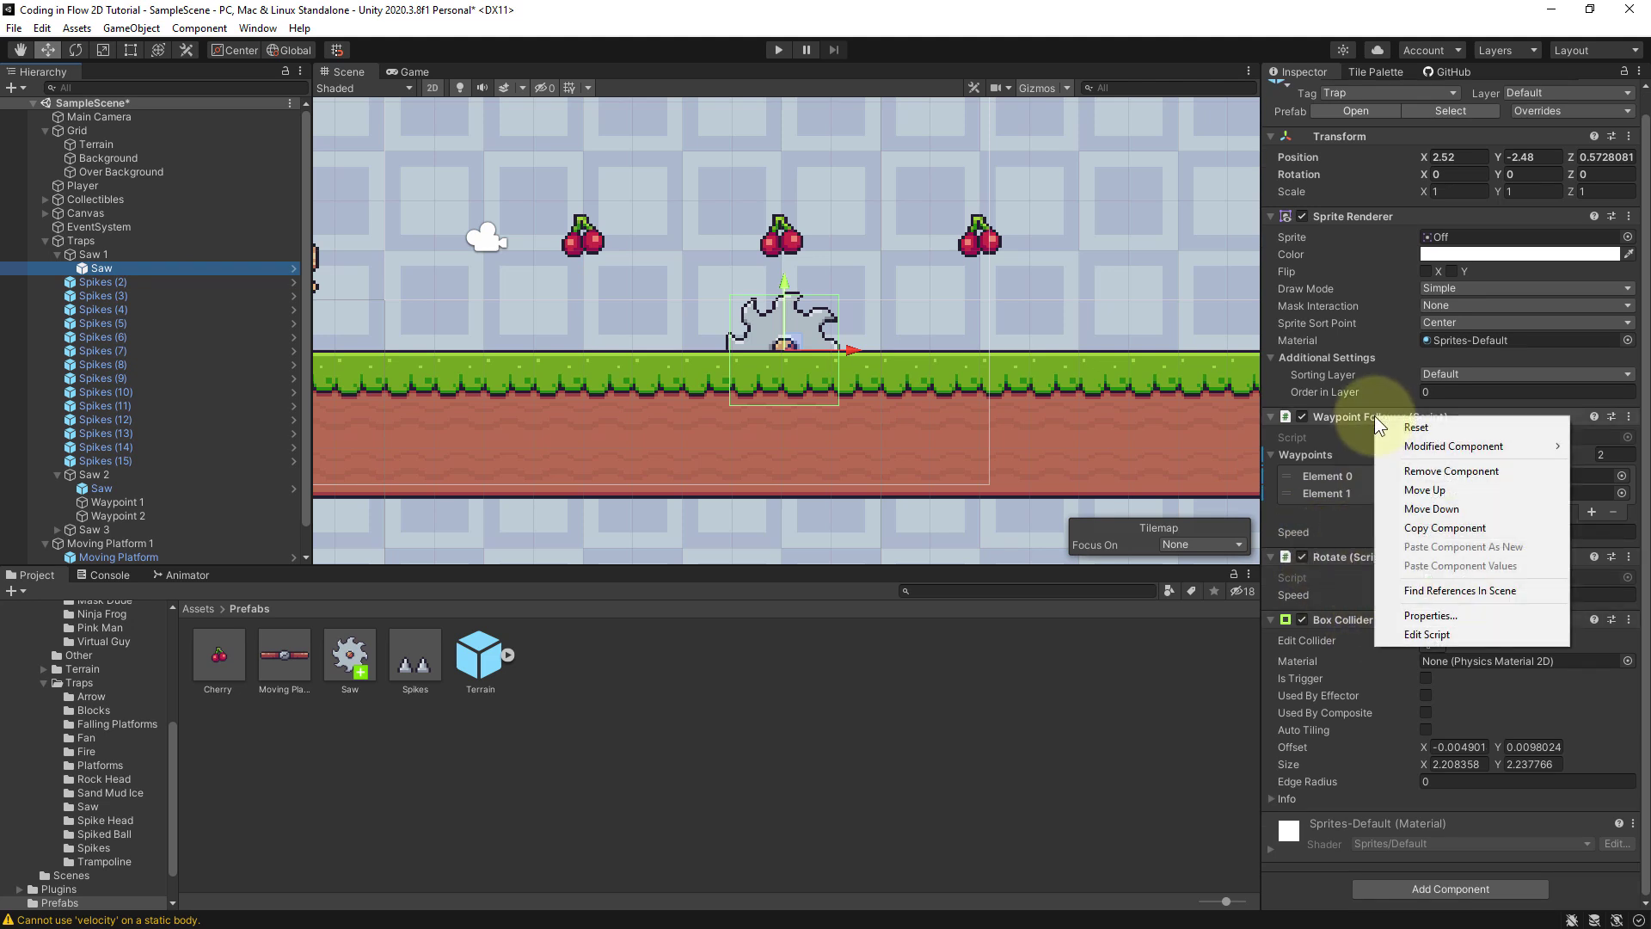
{"action": "left_click", "coordinate": [1443, 466]}
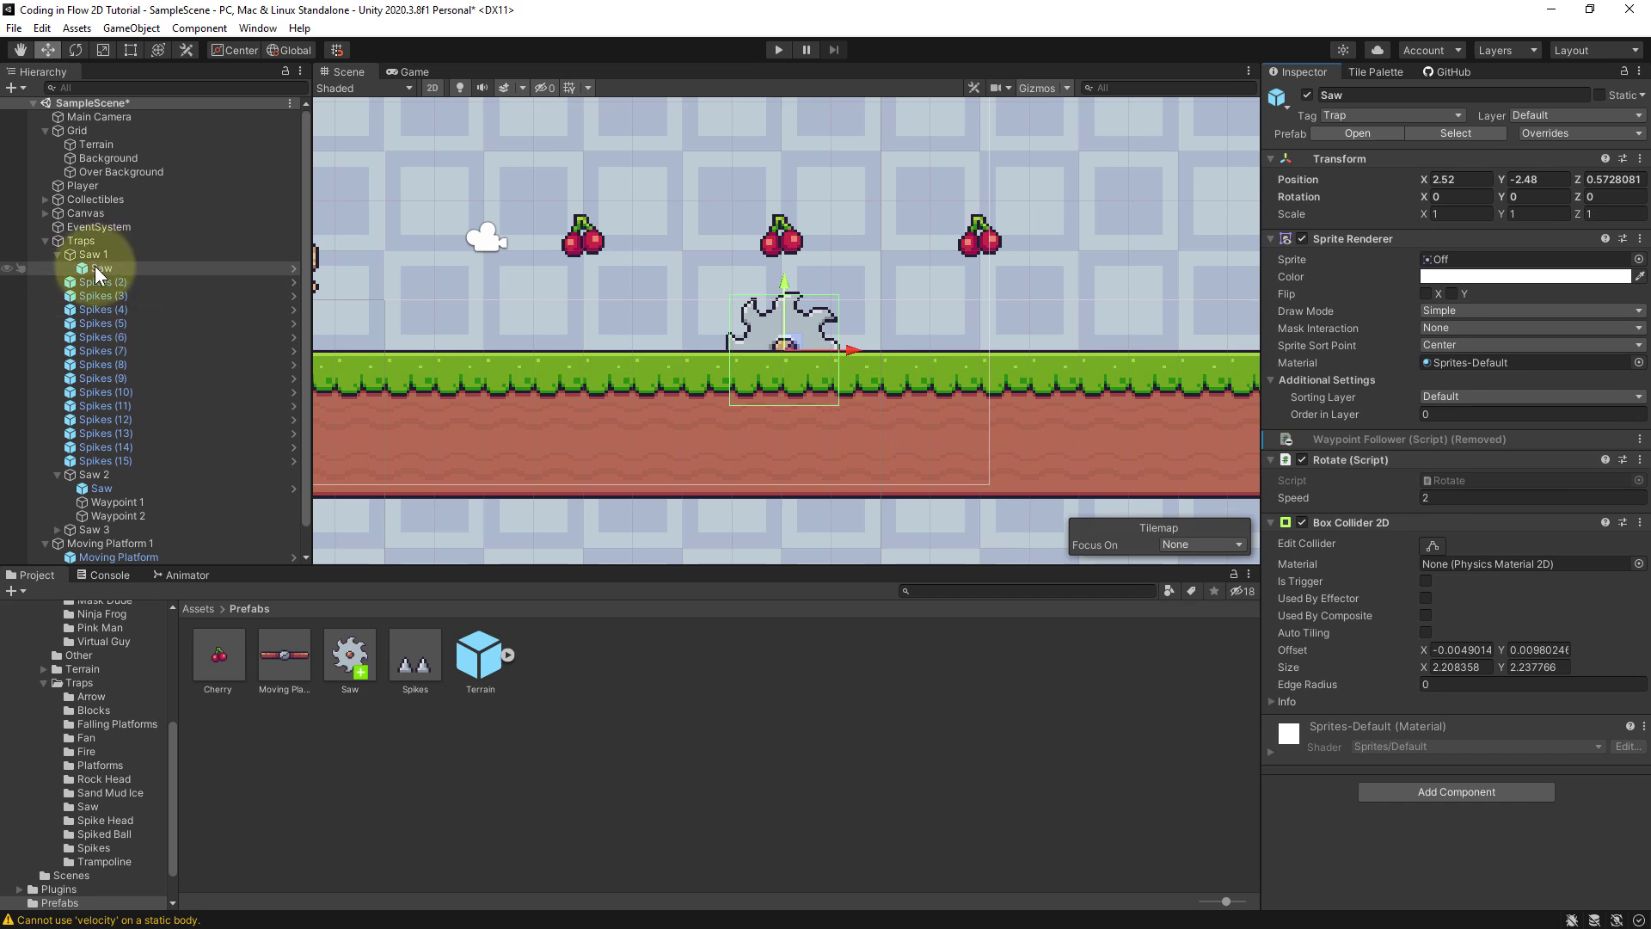
{"action": "left_click_drag", "start_coordinate": [95, 266], "coordinate": [71, 249]}
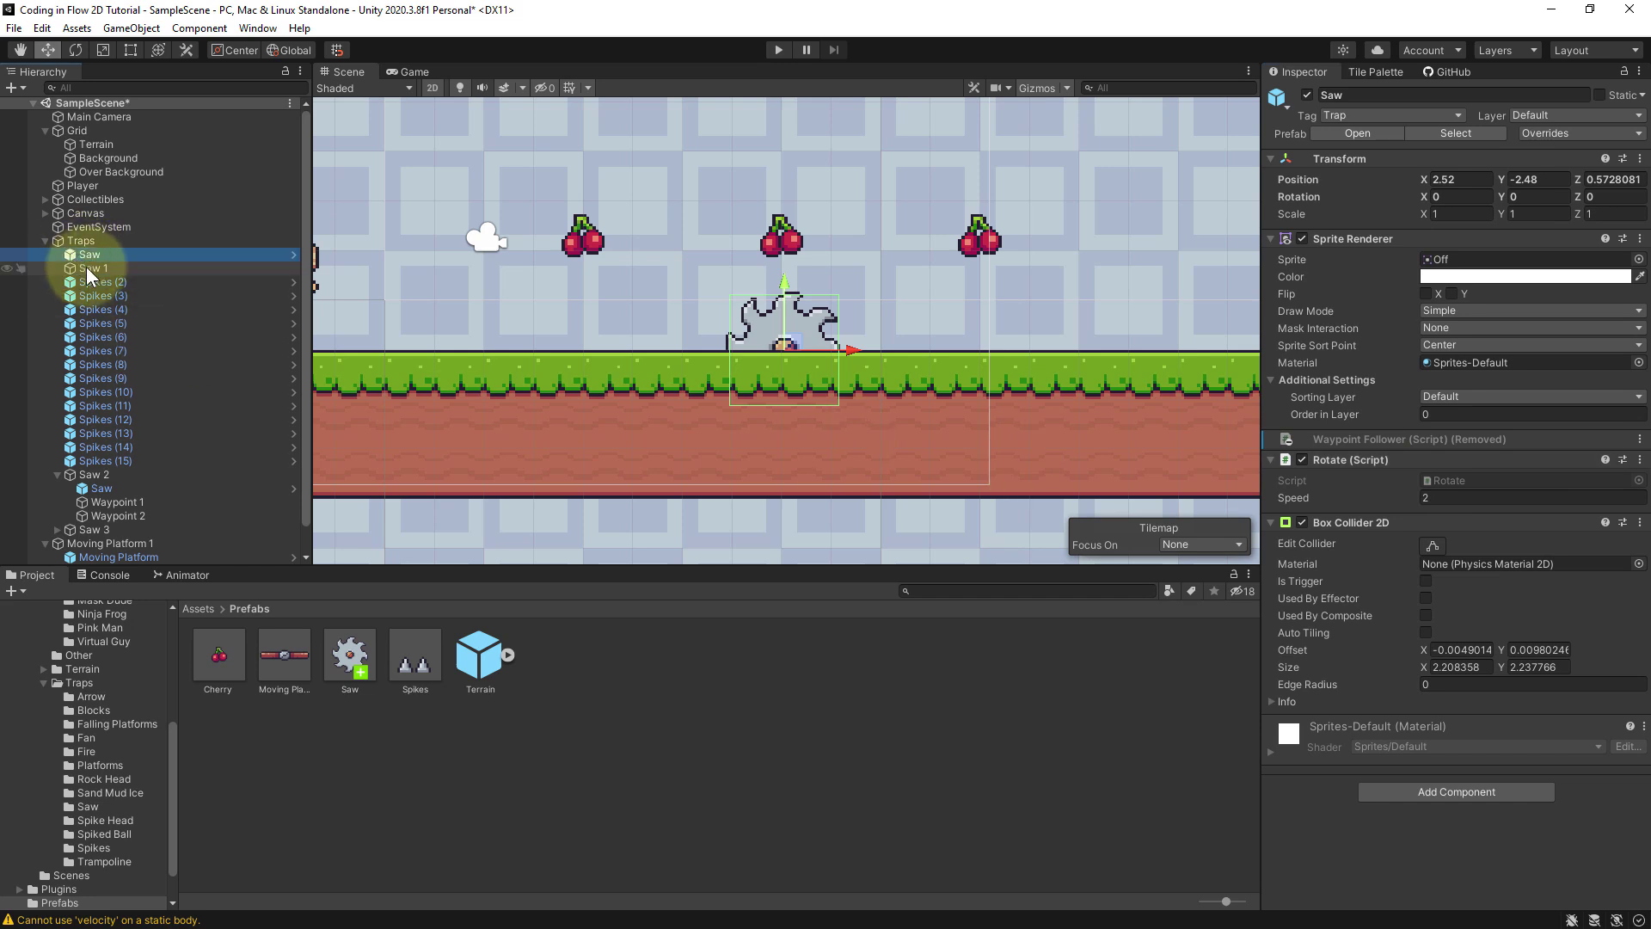
{"action": "left_click", "coordinate": [86, 268]}
{"action": "key", "text": "Delete"}
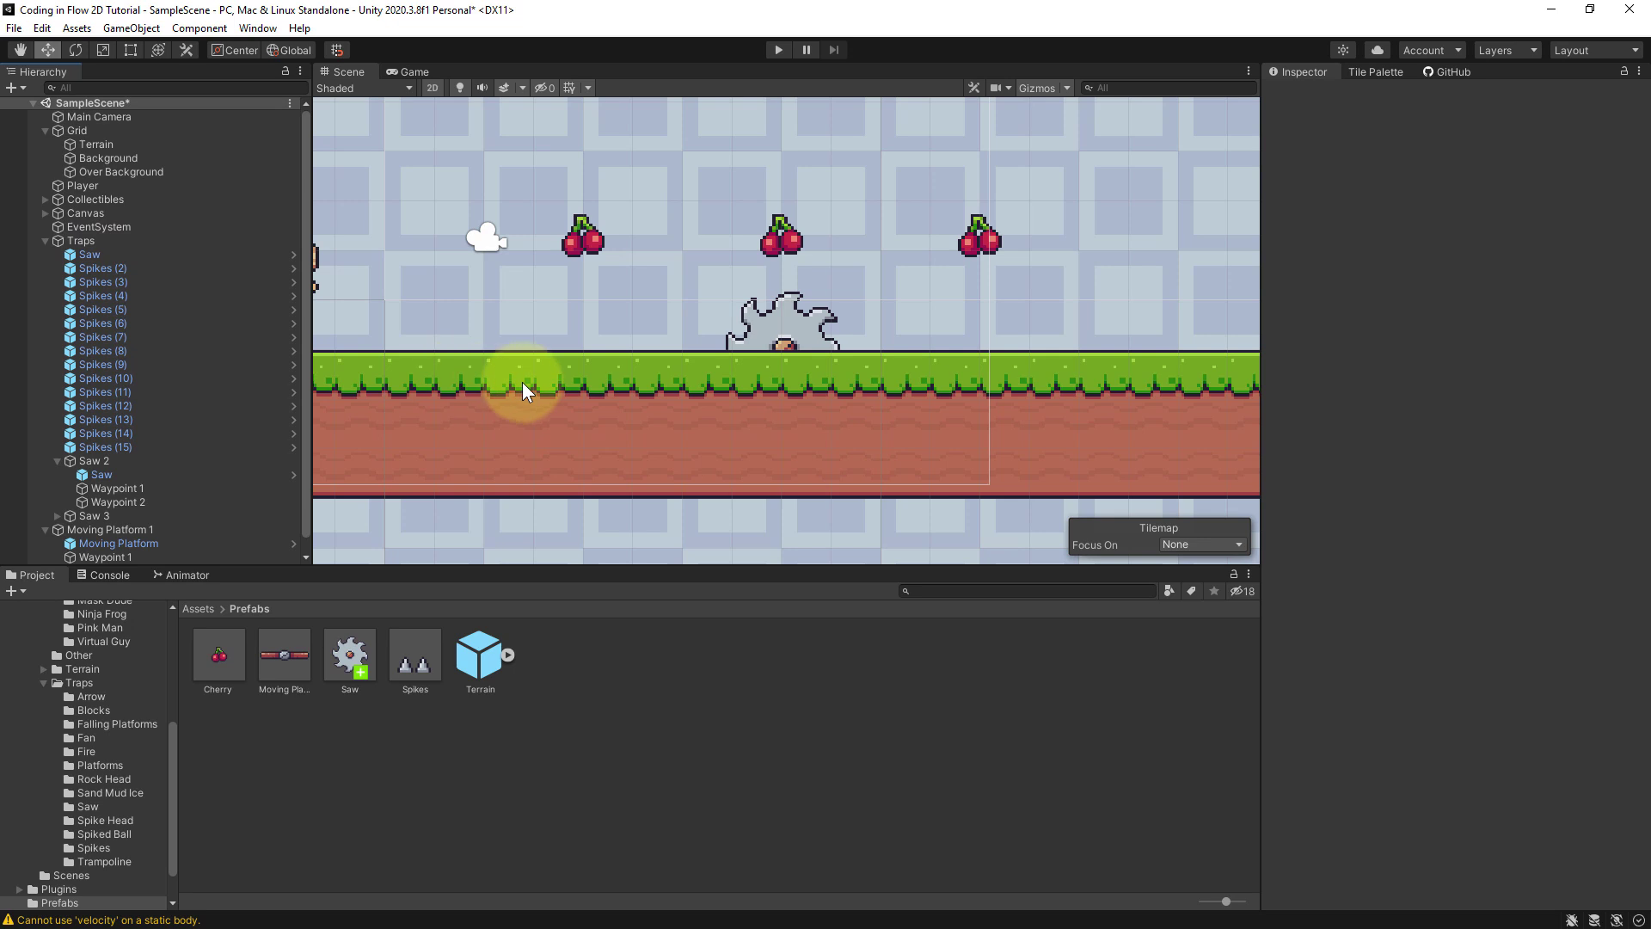
{"action": "left_click", "coordinate": [772, 51]}
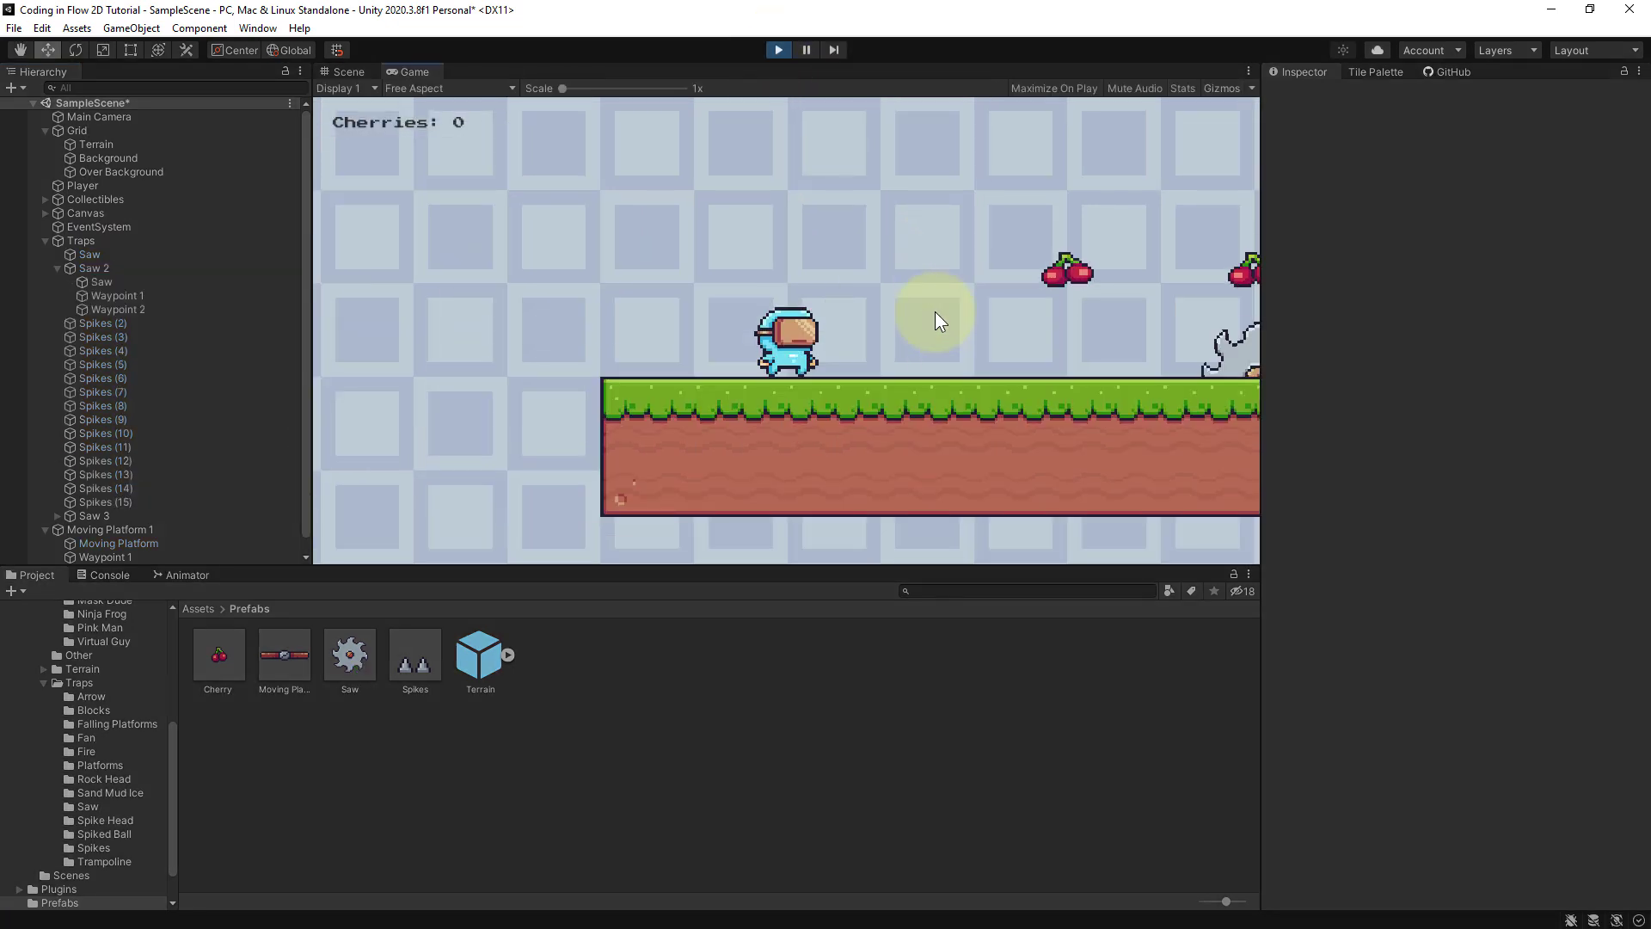
{"action": "key", "text": "Right"}
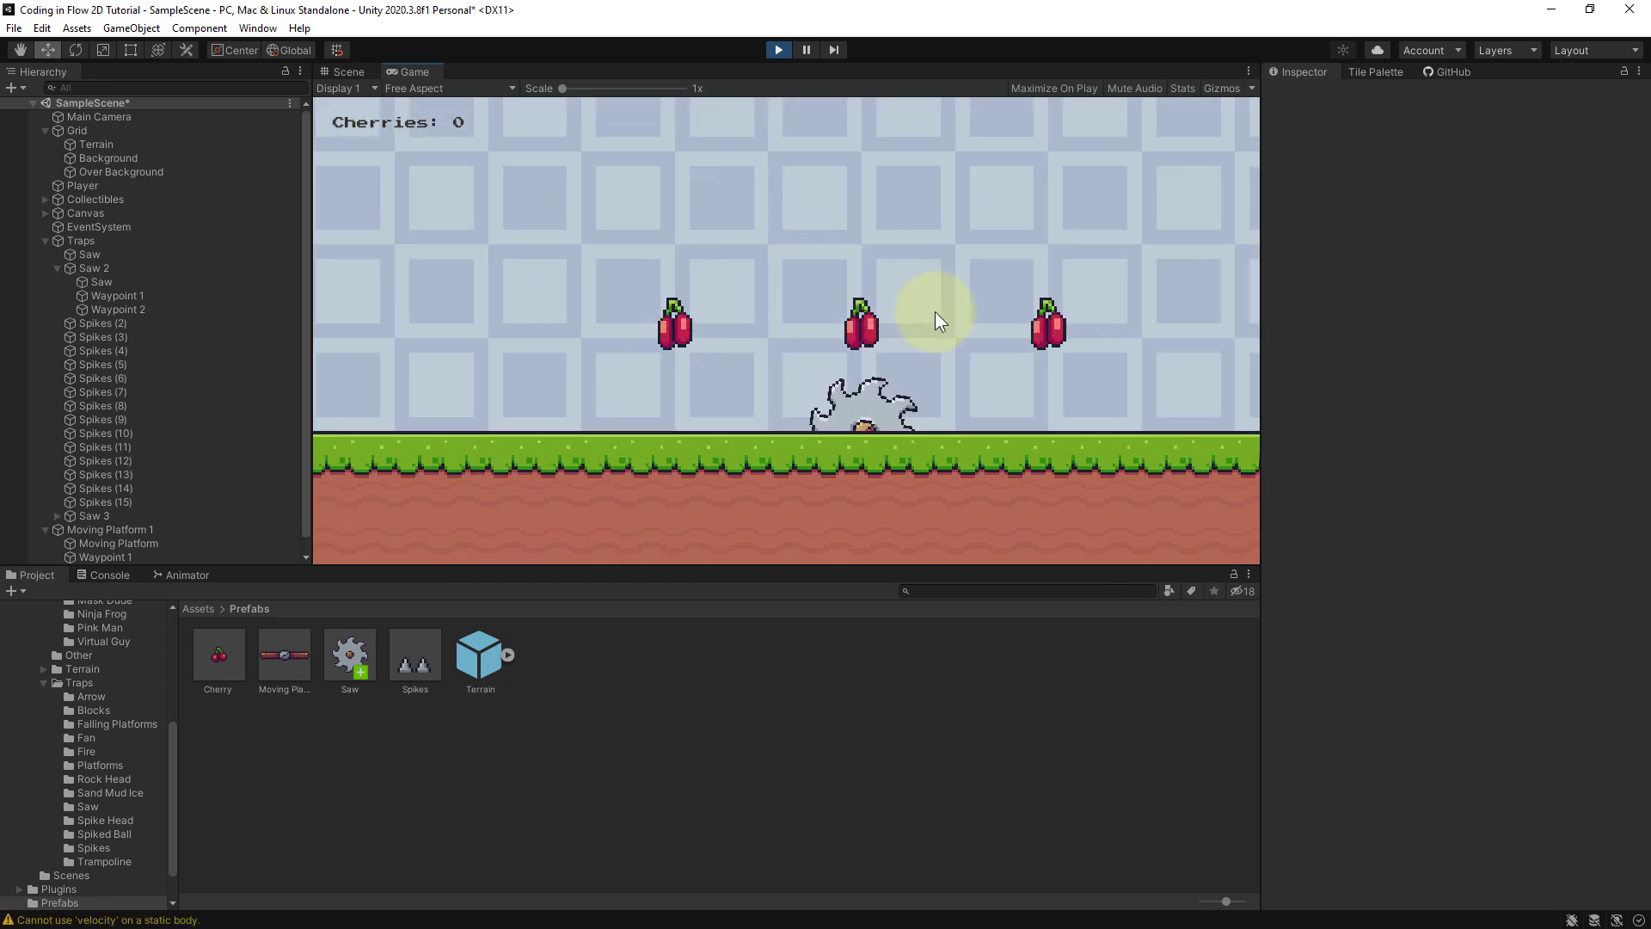
{"action": "key", "text": "Right"}
{"action": "key", "text": "space"}
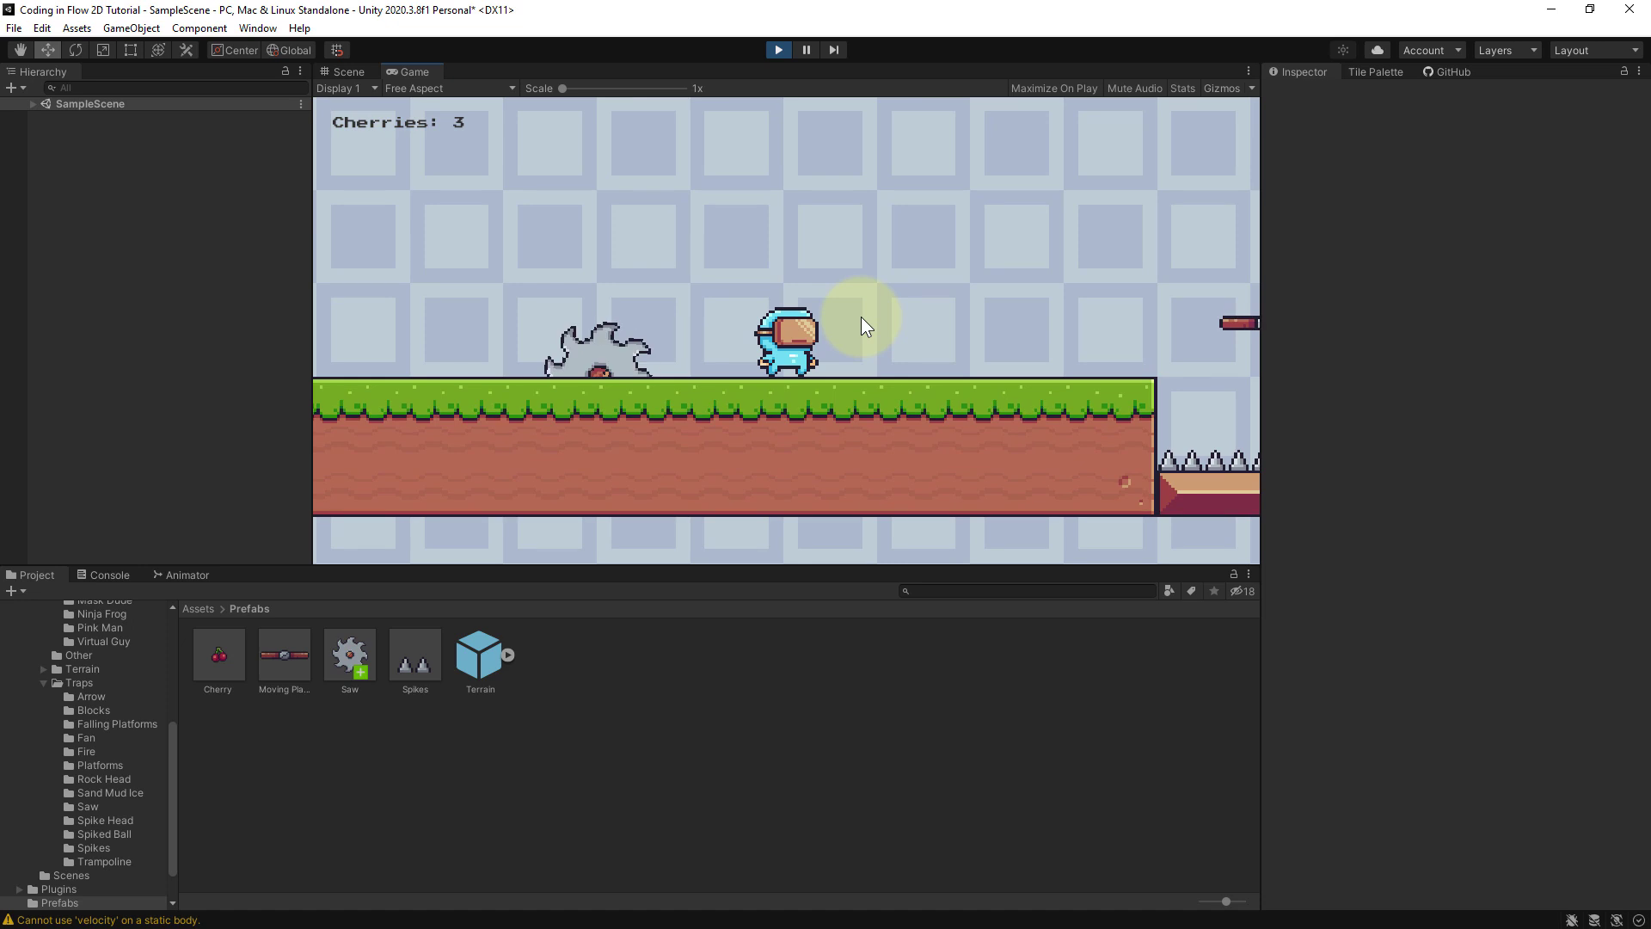
{"action": "key", "text": "space"}
{"action": "key", "text": "Left"}
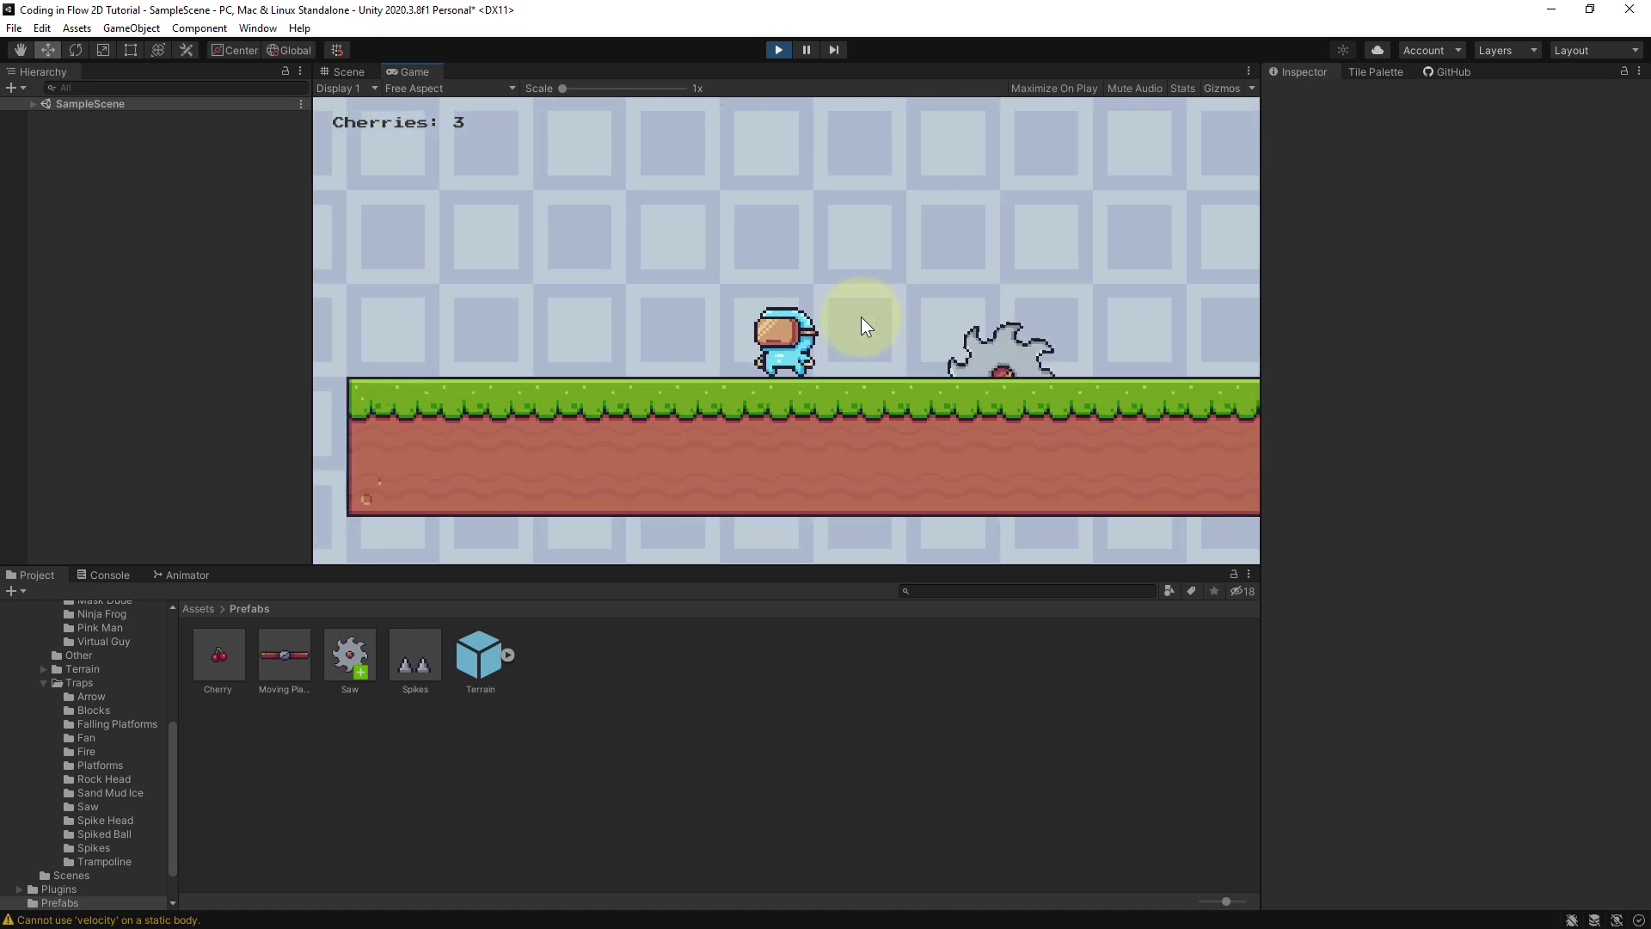
{"action": "left_click", "coordinate": [777, 49]}
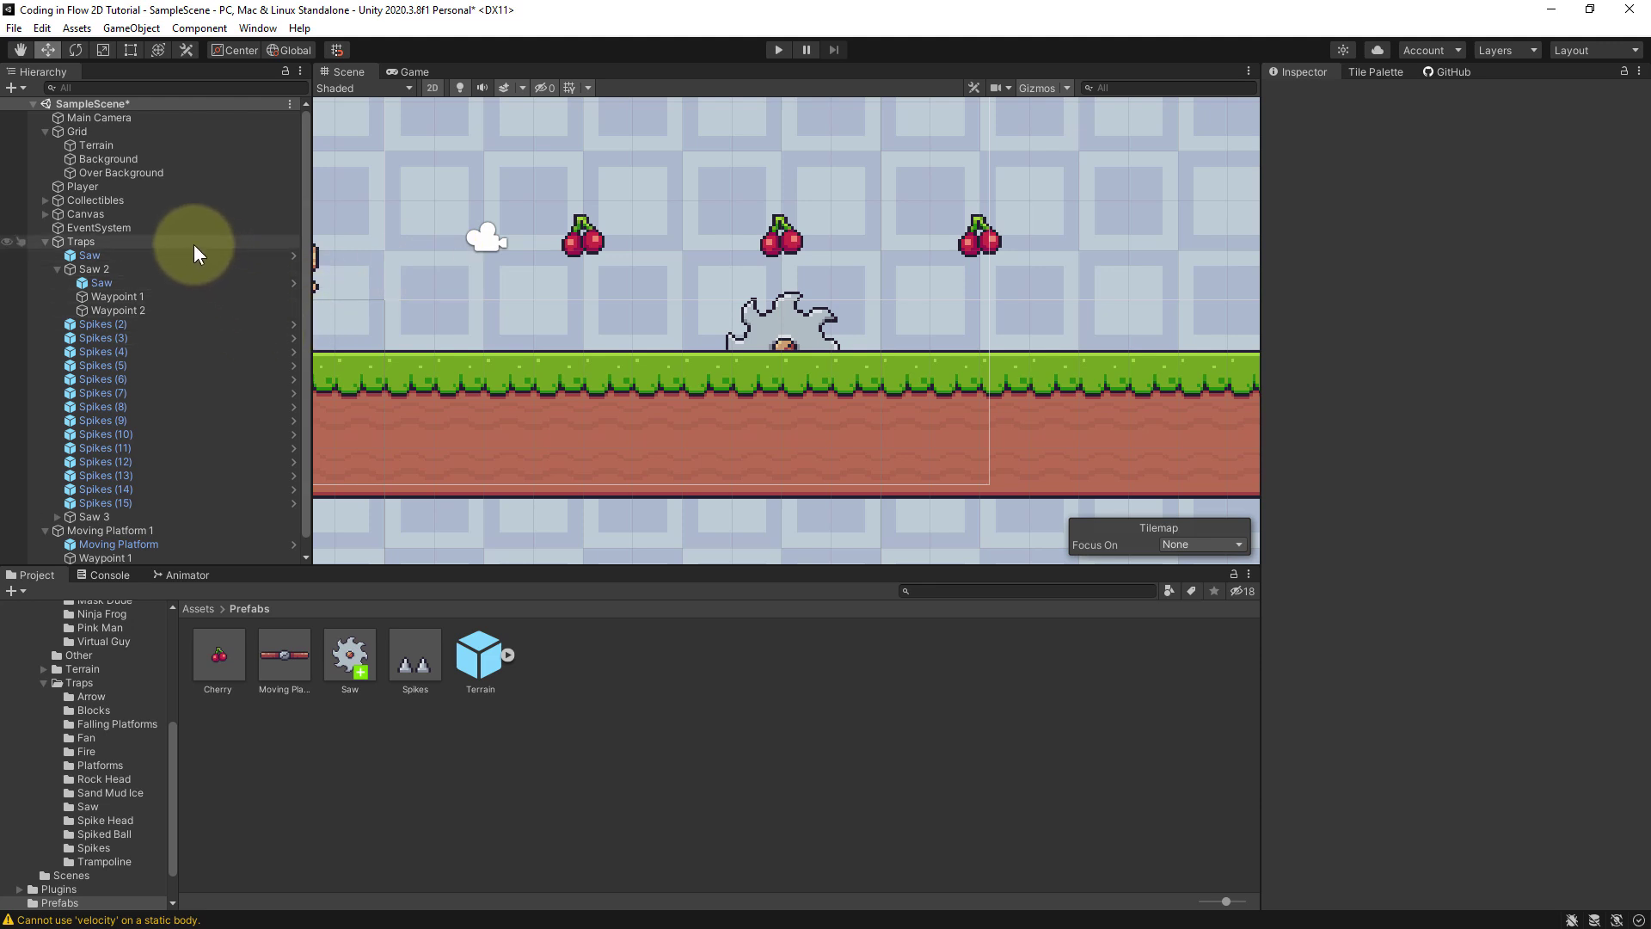
Step: Raise the Collectibles group to Y 2.36, lifting the three cherries higher above the saw
{"action": "left_click", "coordinate": [121, 200]}
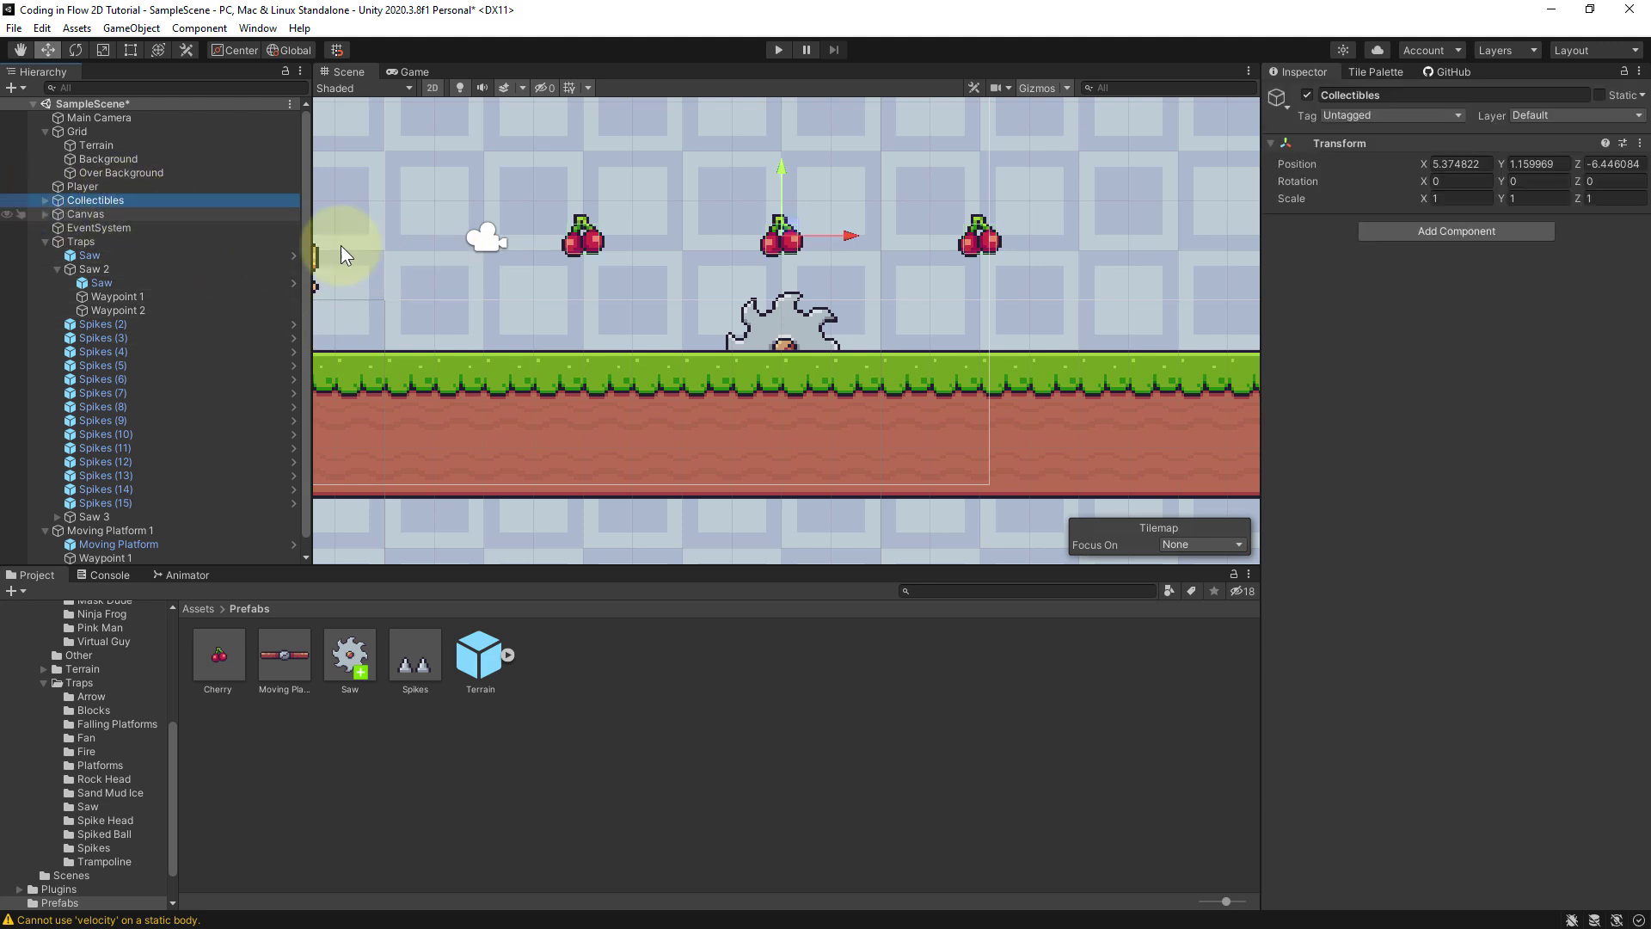
{"action": "left_click_drag", "start_coordinate": [780, 169], "coordinate": [782, 110]}
{"action": "scroll", "coordinate": [1013, 436], "scroll_direction": "down", "scroll_amount": 2}
{"action": "scroll", "coordinate": [1013, 436], "scroll_direction": "down", "scroll_amount": 1}
{"action": "middle_click_drag", "start_coordinate": [1095, 228], "coordinate": [1011, 312]}
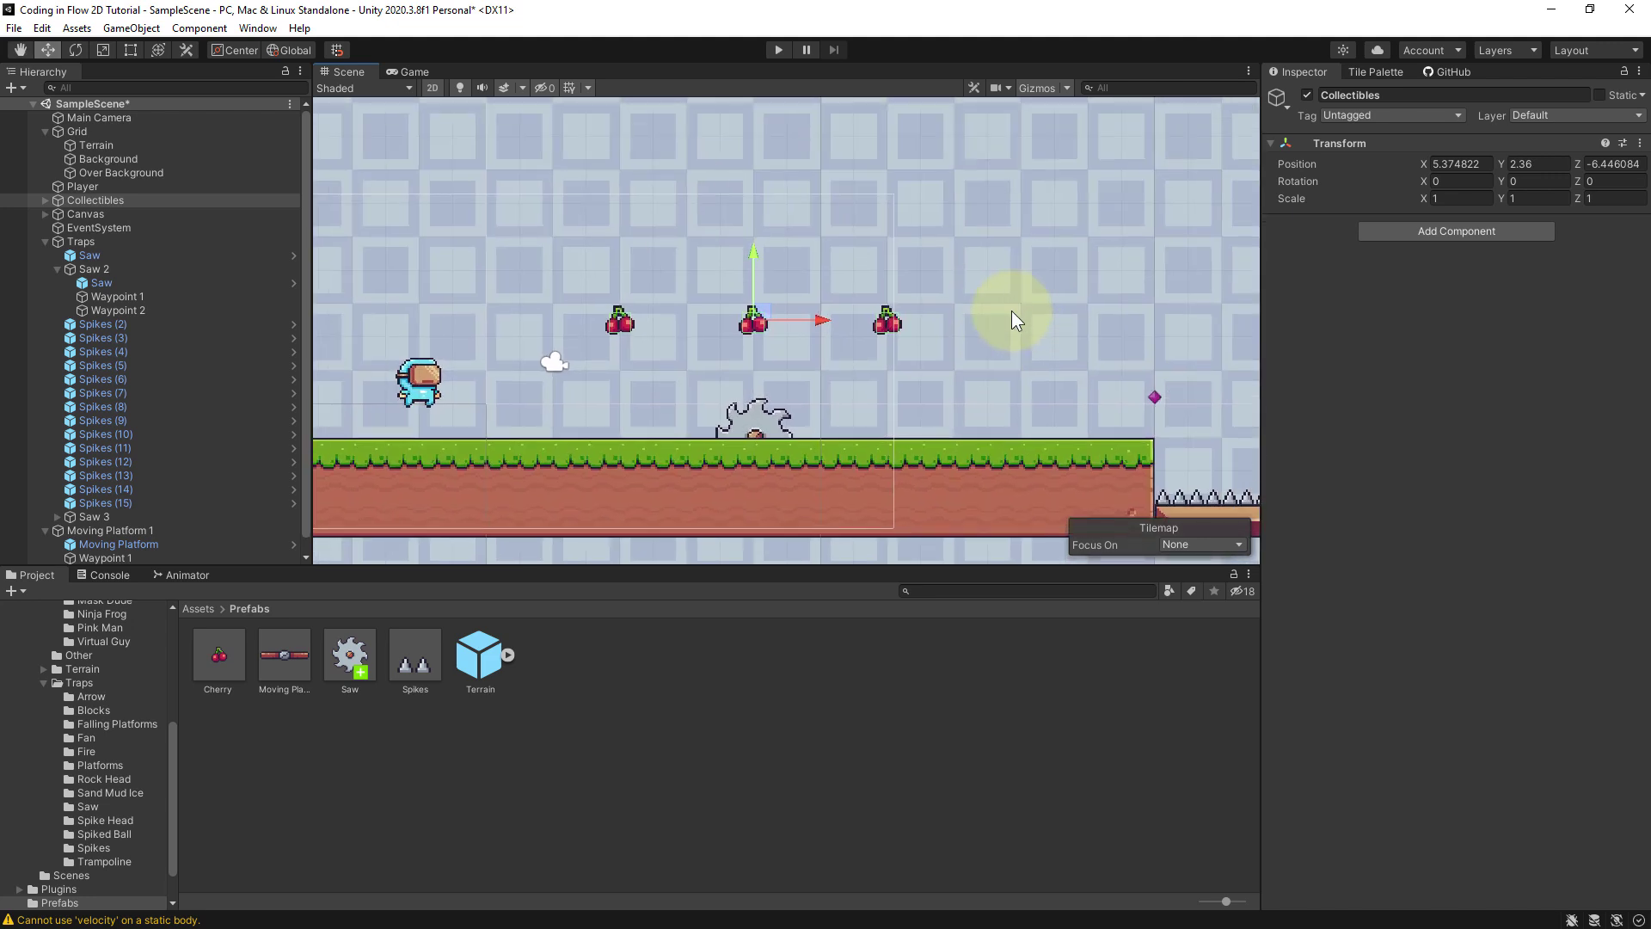